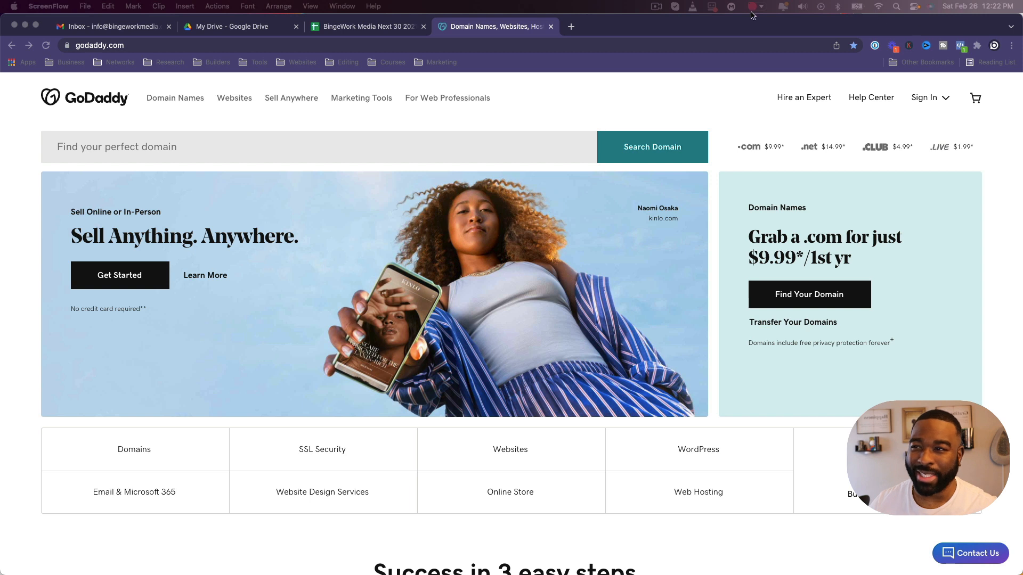
Sign in to the GoDaddy account with Google, using the business info account.
{"action": "left_click", "coordinate": [927, 101]}
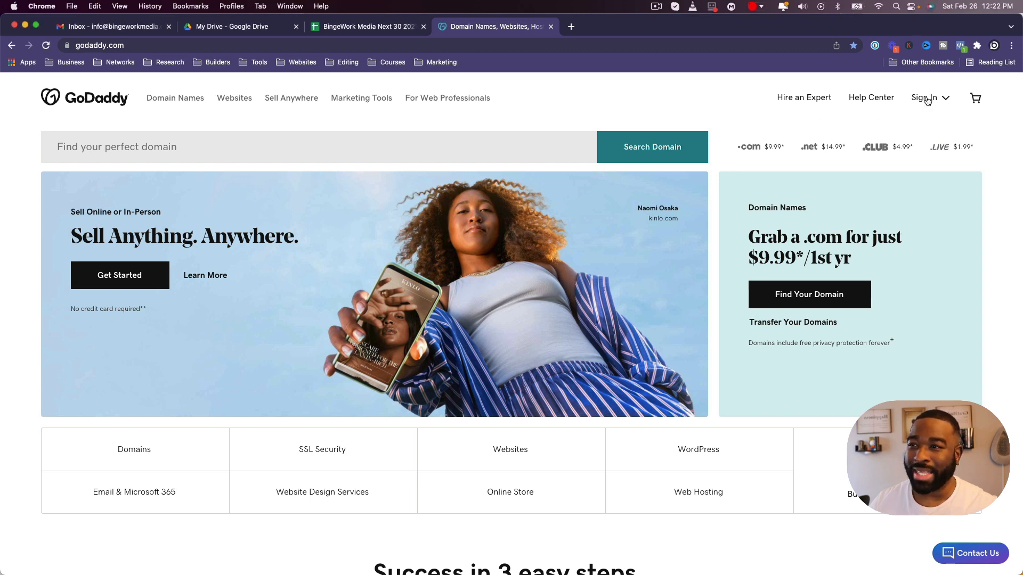
{"action": "left_click", "coordinate": [927, 100]}
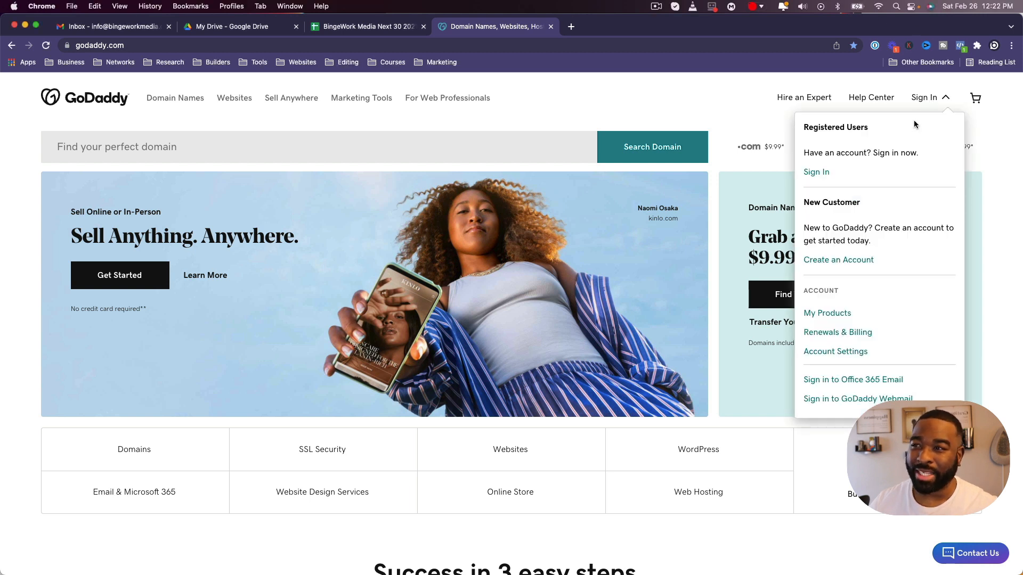
{"action": "left_click", "coordinate": [816, 171]}
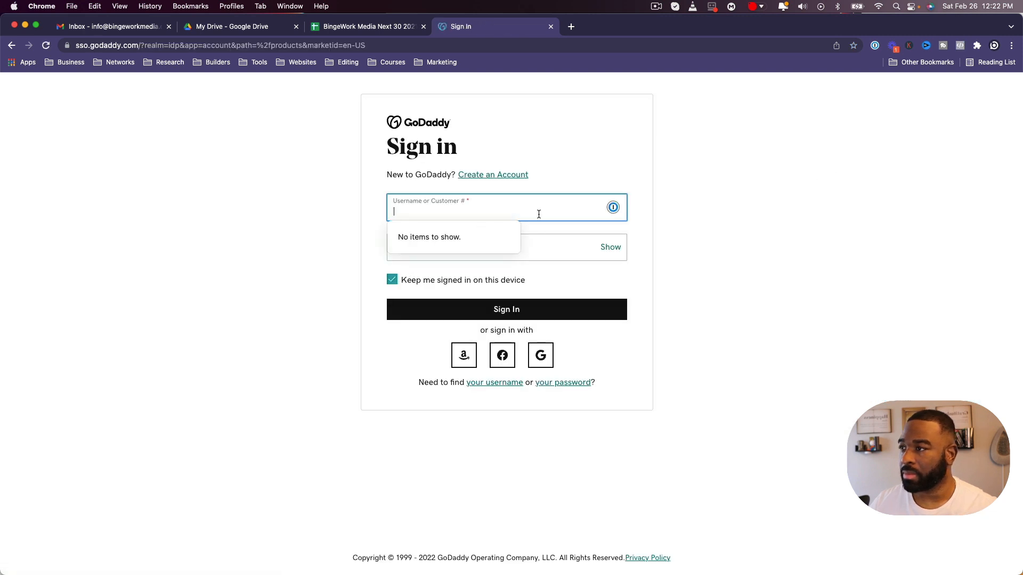
{"action": "left_click", "coordinate": [540, 355]}
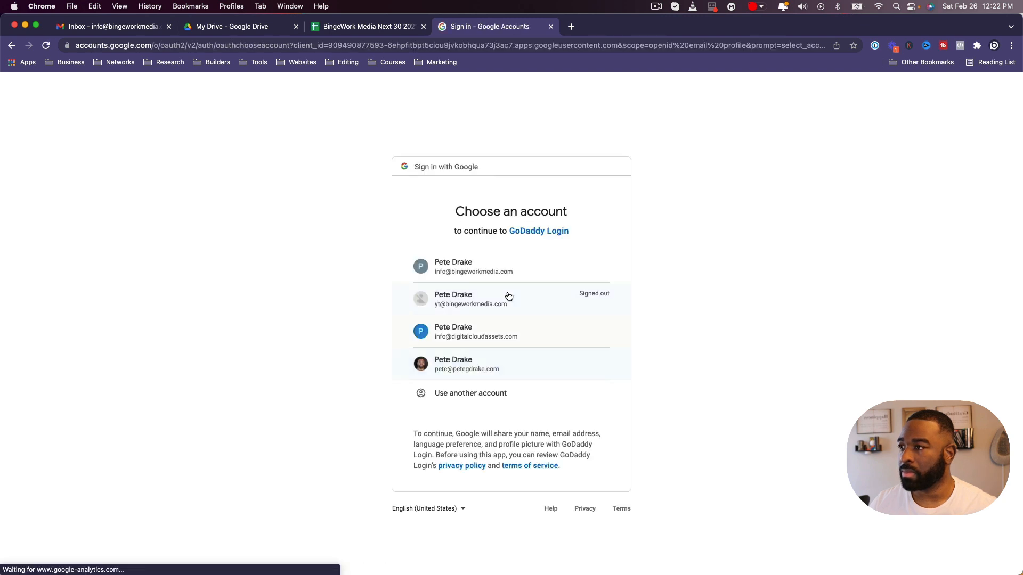
{"action": "left_click", "coordinate": [493, 268]}
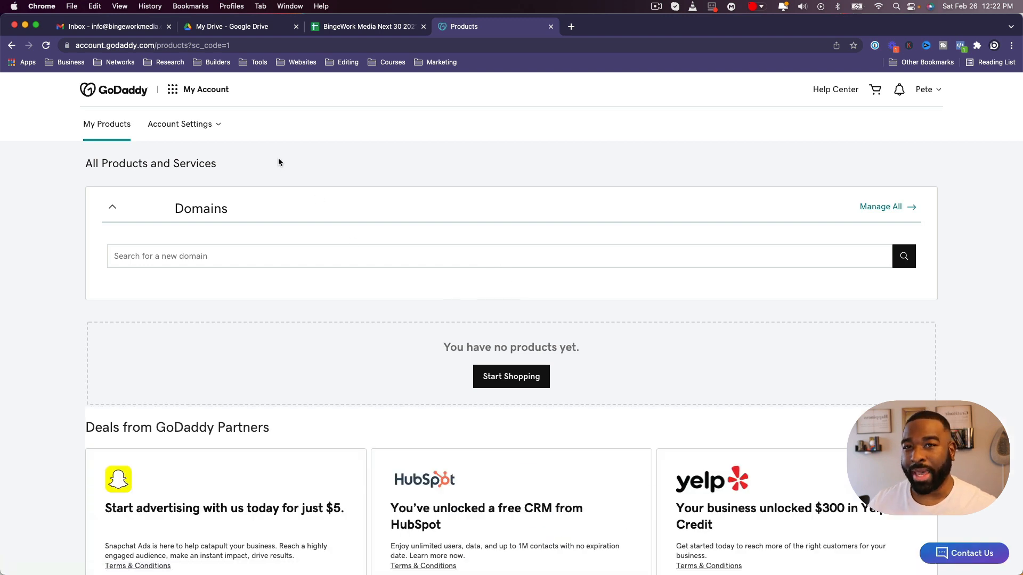
Return from the account's products page to the GoDaddy.com shop home page.
{"action": "left_click", "coordinate": [176, 92]}
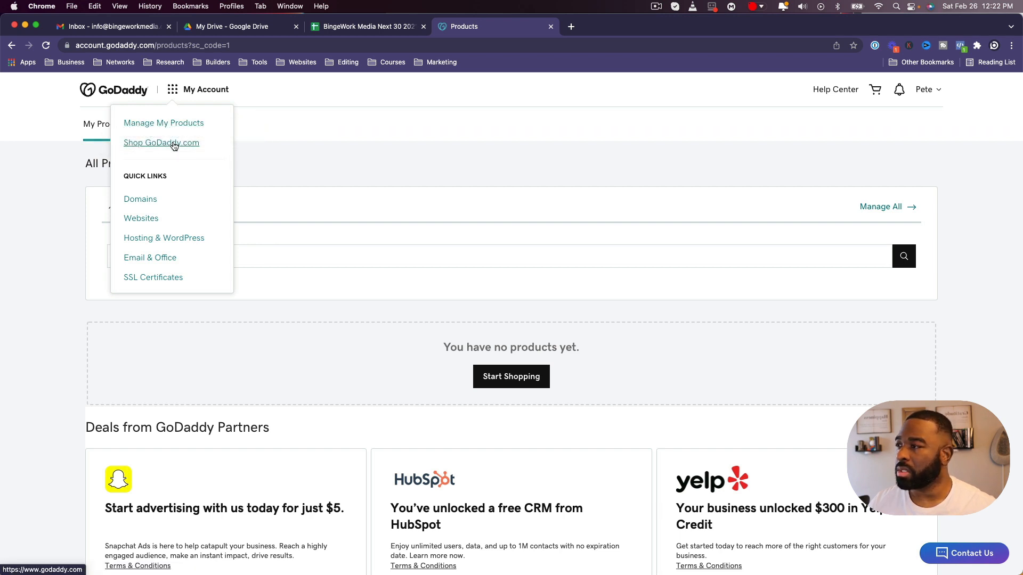
{"action": "left_click", "coordinate": [146, 220]}
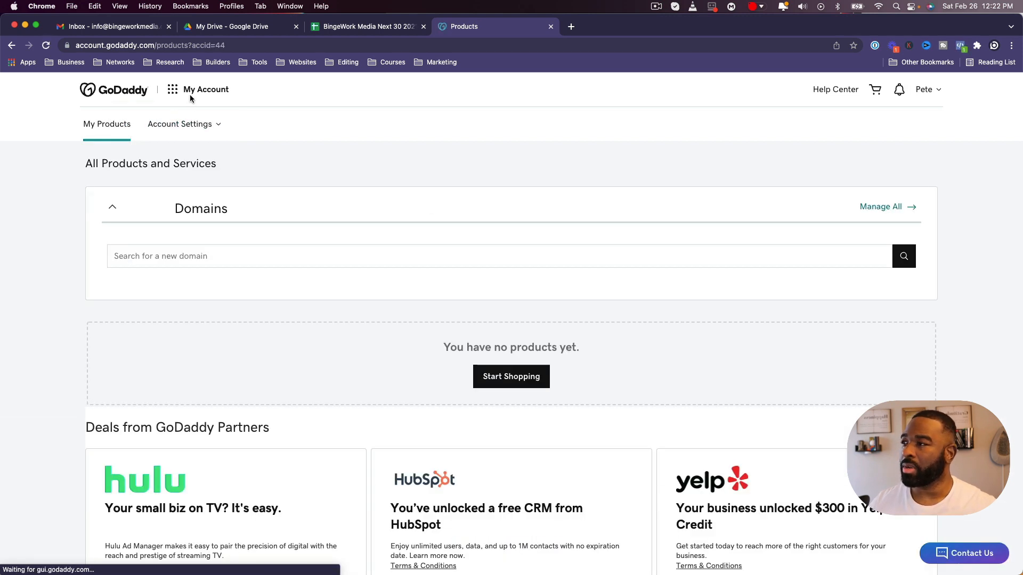
{"action": "left_click", "coordinate": [179, 95]}
{"action": "left_click", "coordinate": [192, 142]}
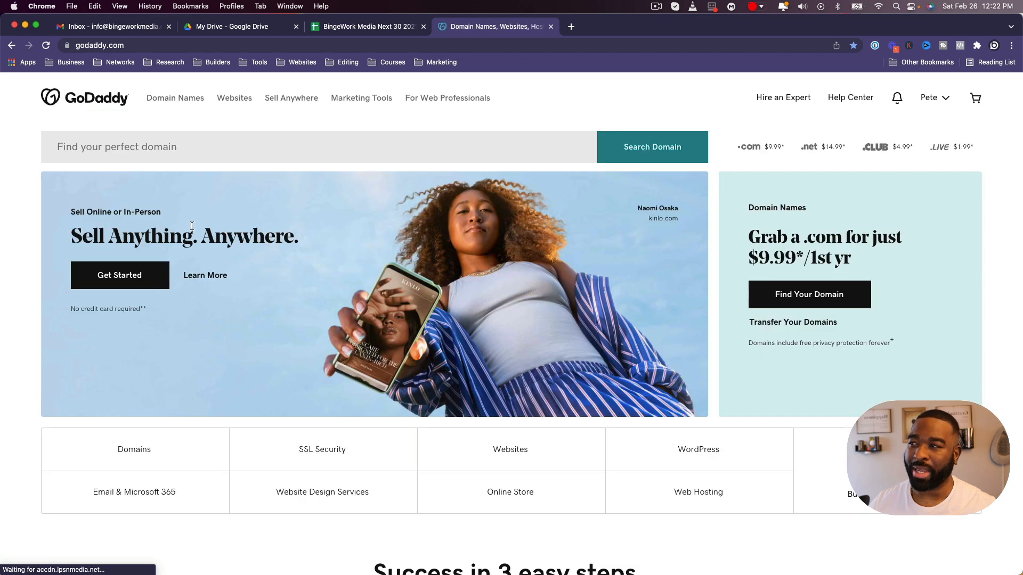
Find the Online Store offering among the website products and start it for free.
{"action": "left_click", "coordinate": [234, 98]}
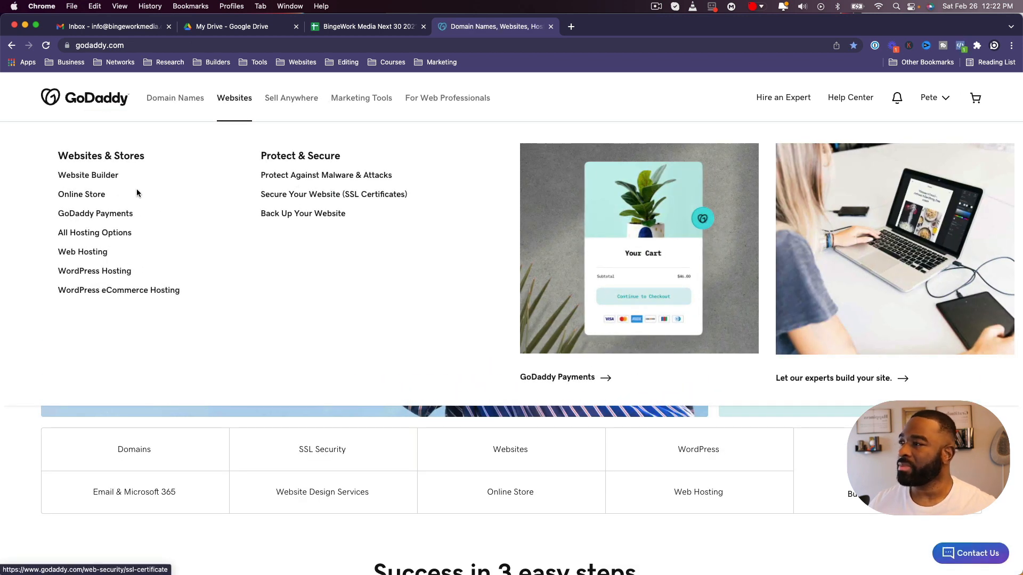
{"action": "left_click", "coordinate": [91, 195]}
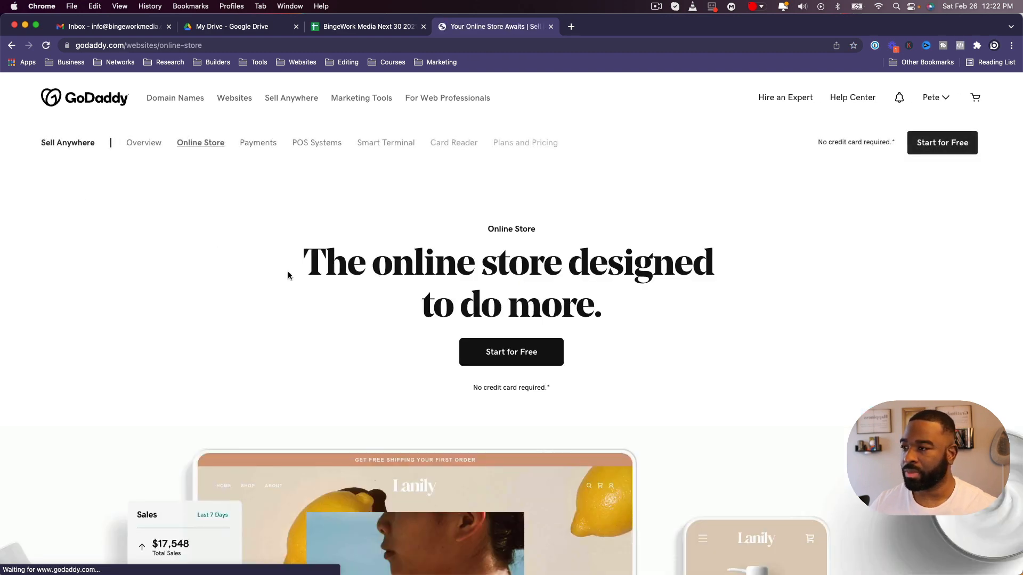
{"action": "scroll", "coordinate": [405, 334], "scroll_direction": "down", "scroll_amount": 1}
{"action": "scroll", "coordinate": [405, 333], "scroll_direction": "up", "scroll_amount": 1}
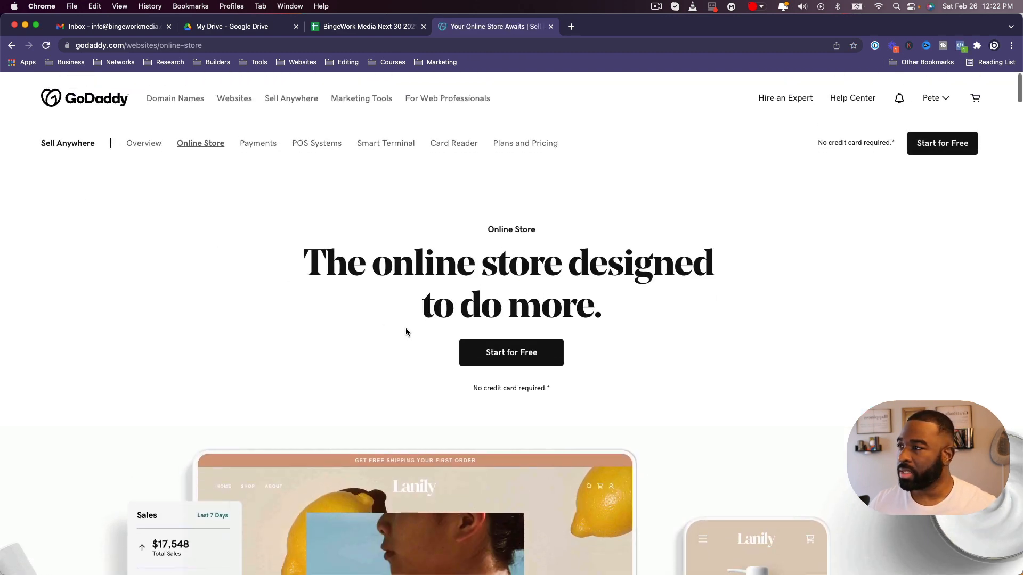
{"action": "left_click", "coordinate": [473, 356]}
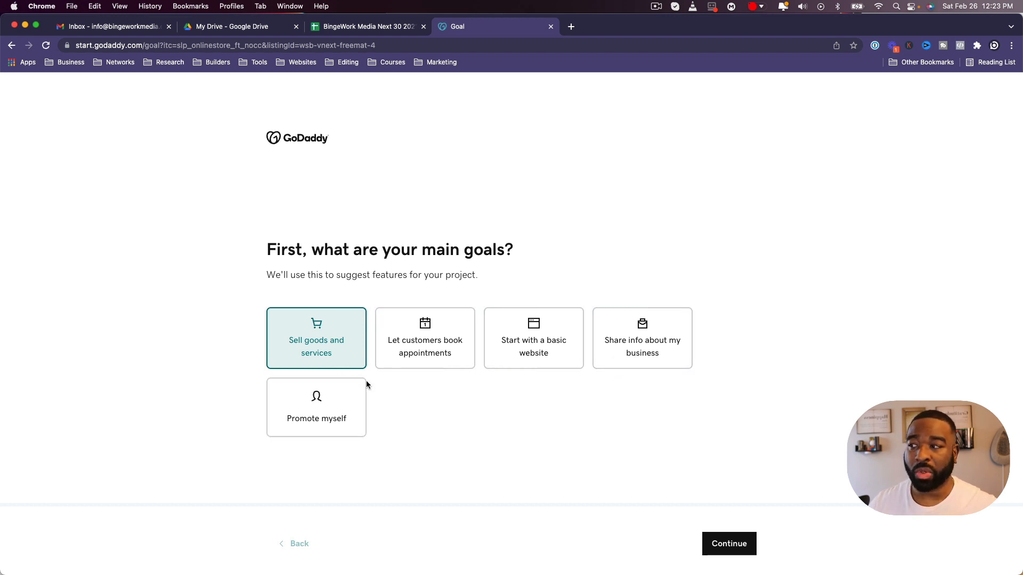
Answer the setup questions with Sell goods and services, On my website, and I'm just getting started.
{"action": "left_click", "coordinate": [738, 542]}
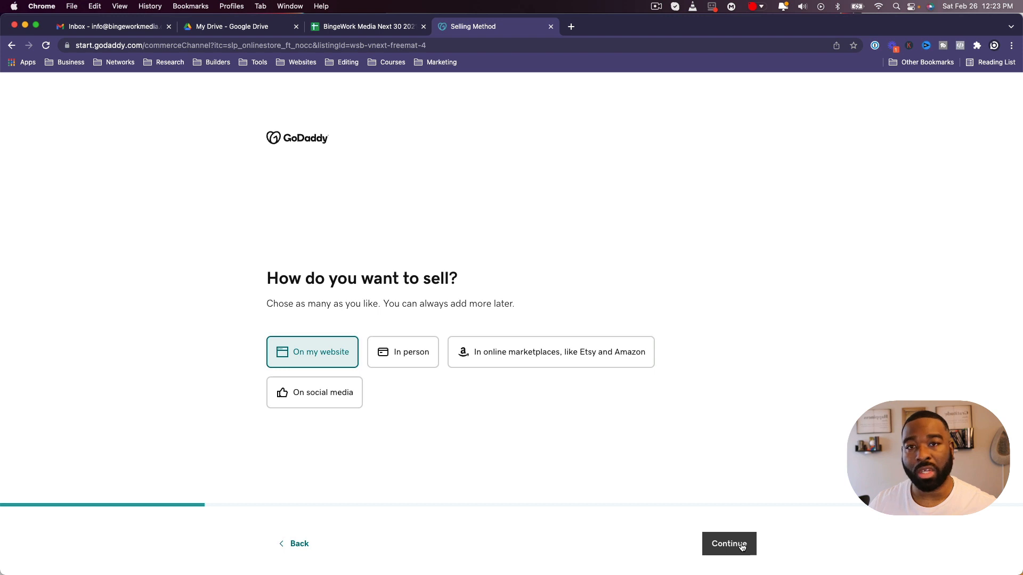
{"action": "left_click", "coordinate": [743, 543]}
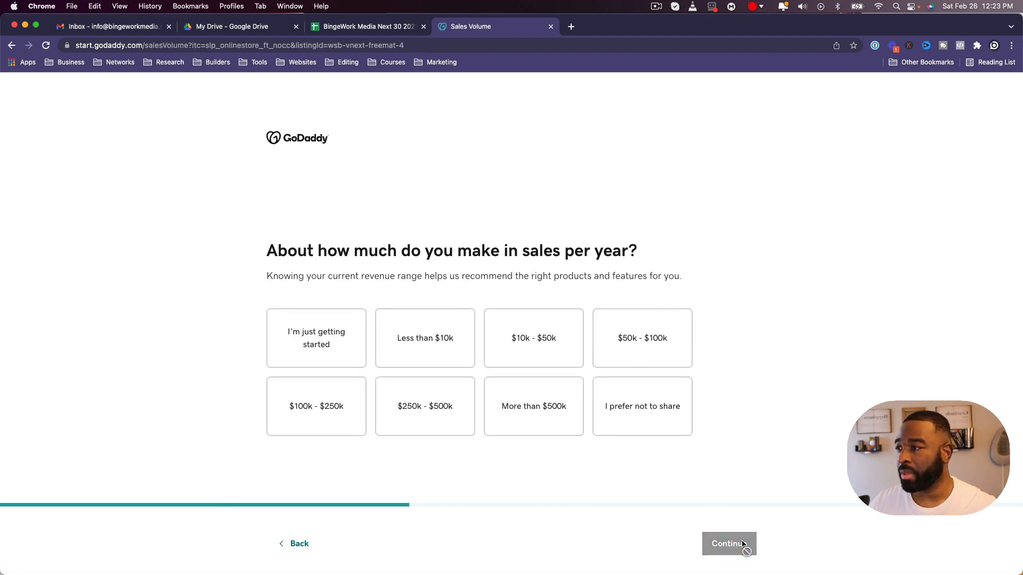
{"action": "left_click", "coordinate": [335, 348]}
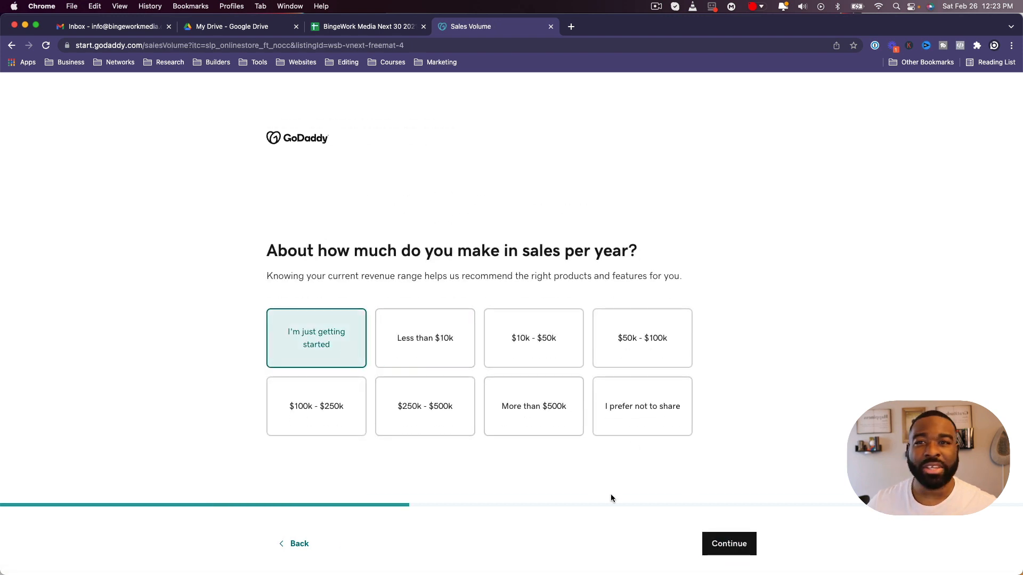
{"action": "left_click", "coordinate": [705, 539]}
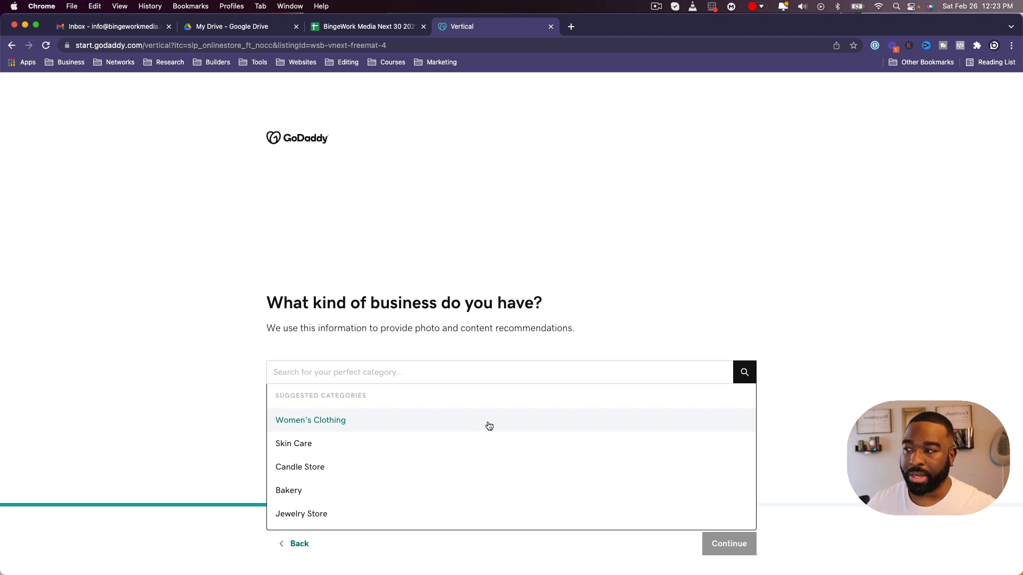
{"action": "left_click", "coordinate": [453, 466]}
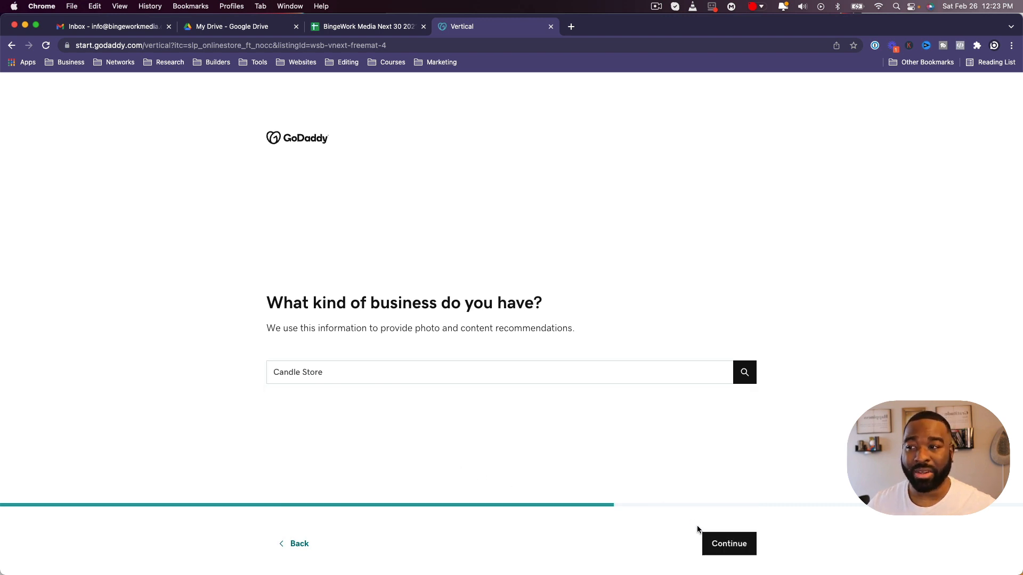
{"action": "left_click", "coordinate": [729, 543]}
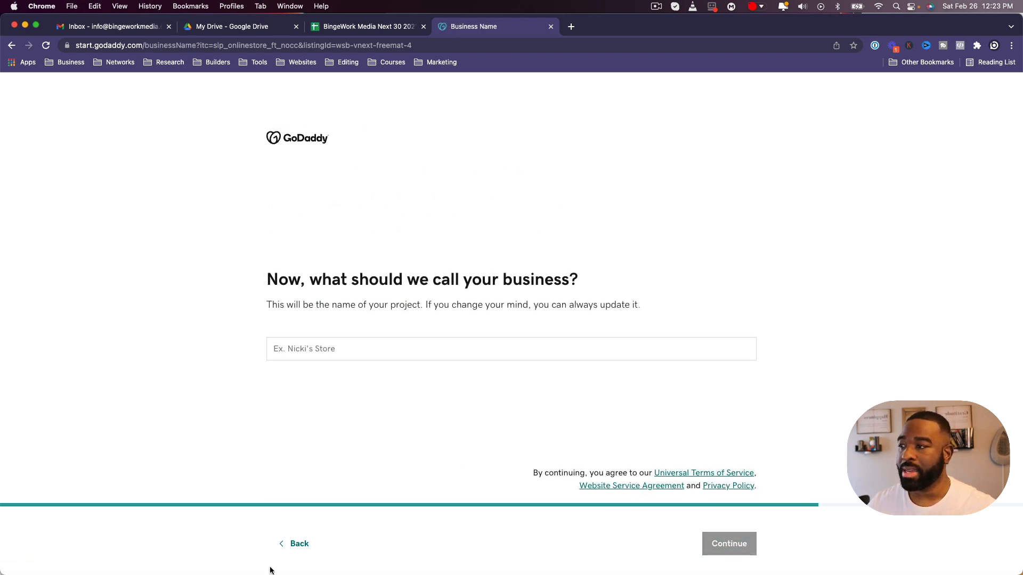
{"action": "left_click", "coordinate": [291, 554]}
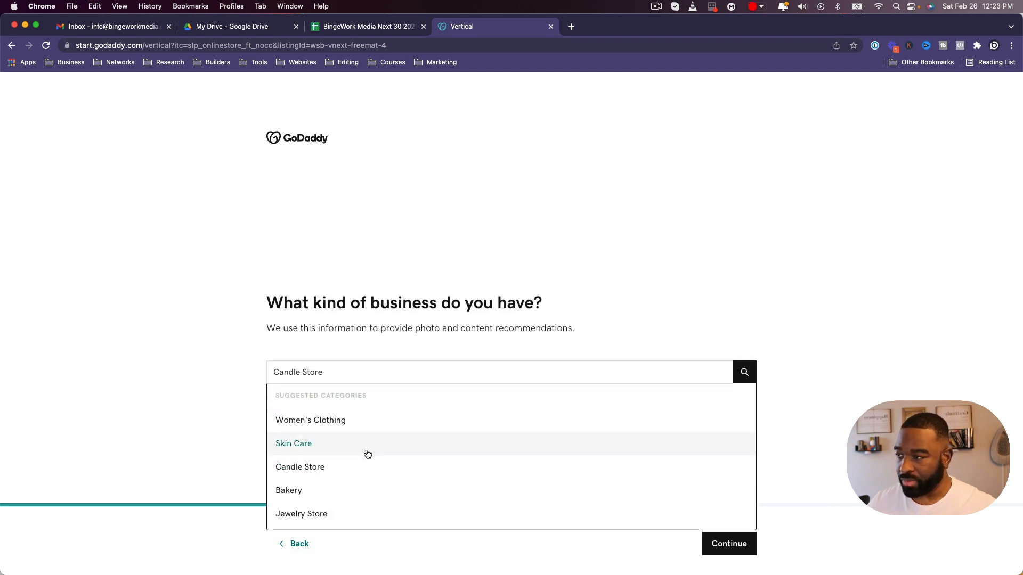
{"action": "double_click", "coordinate": [392, 371]}
{"action": "triple_click", "coordinate": [392, 372]}
{"action": "key", "text": "BackSpace"}
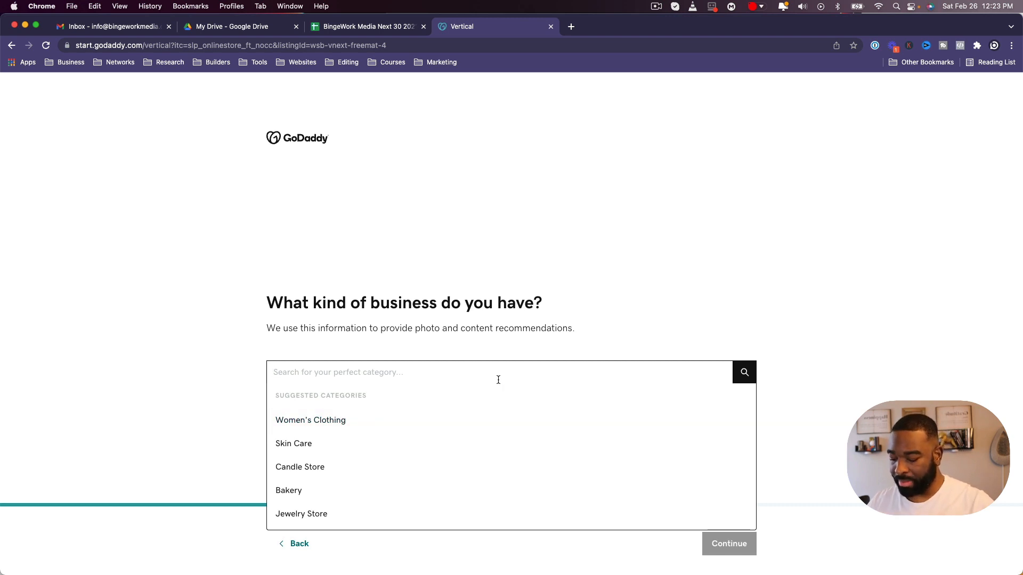
{"action": "type", "text": "cust"}
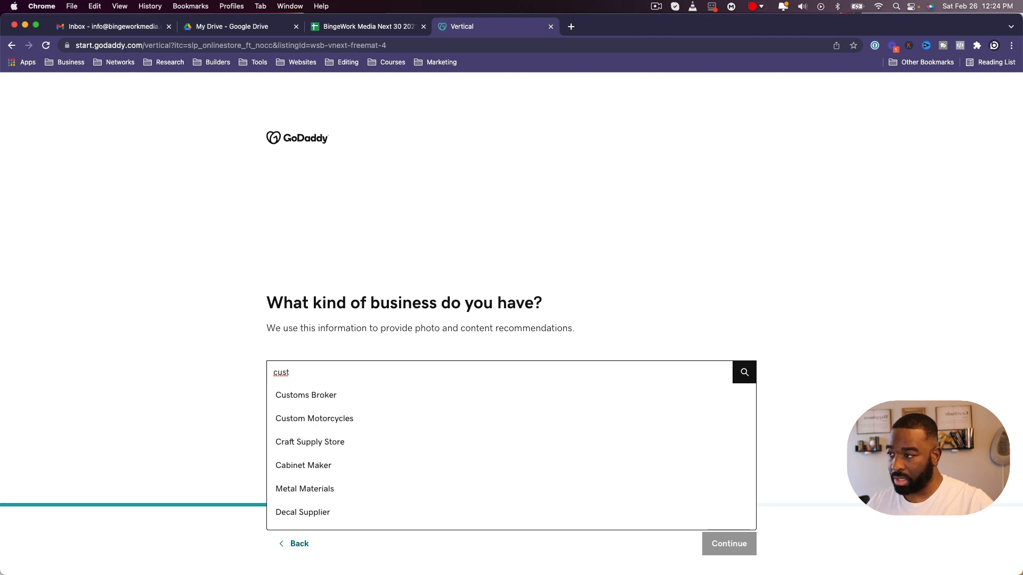
{"action": "key", "text": "BackSpace"}
{"action": "key", "text": "BackSpace"}
{"action": "key", "text": "BackSpace"}
{"action": "key", "text": "BackSpace"}
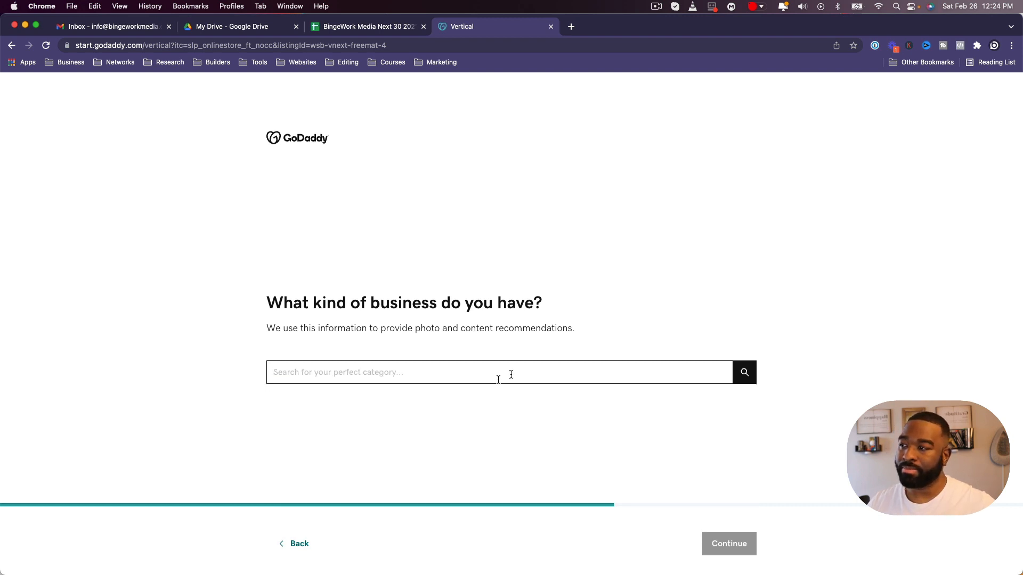
Choose Candle Store as the kind of business and continue to the business name question.
{"action": "left_click", "coordinate": [442, 372]}
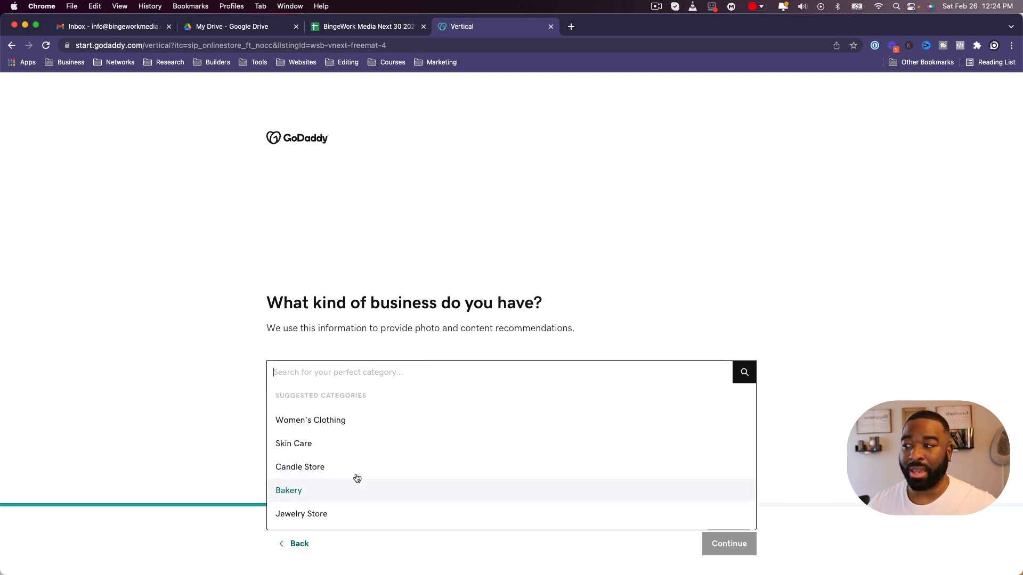
{"action": "left_click", "coordinate": [356, 469]}
{"action": "left_click", "coordinate": [727, 544]}
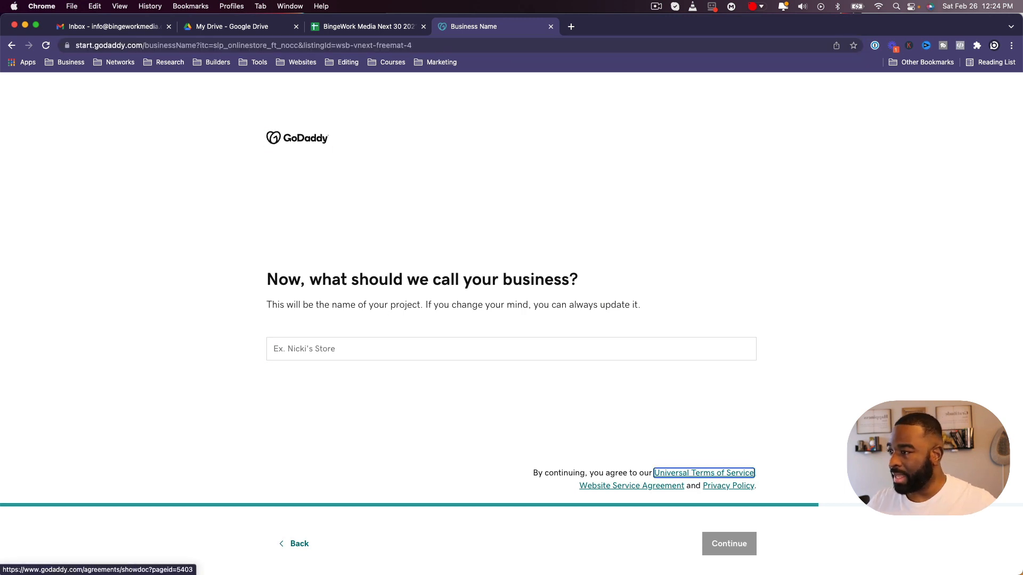
Name the business "Pete Candles" and continue to generate the site.
{"action": "left_click", "coordinate": [361, 339]}
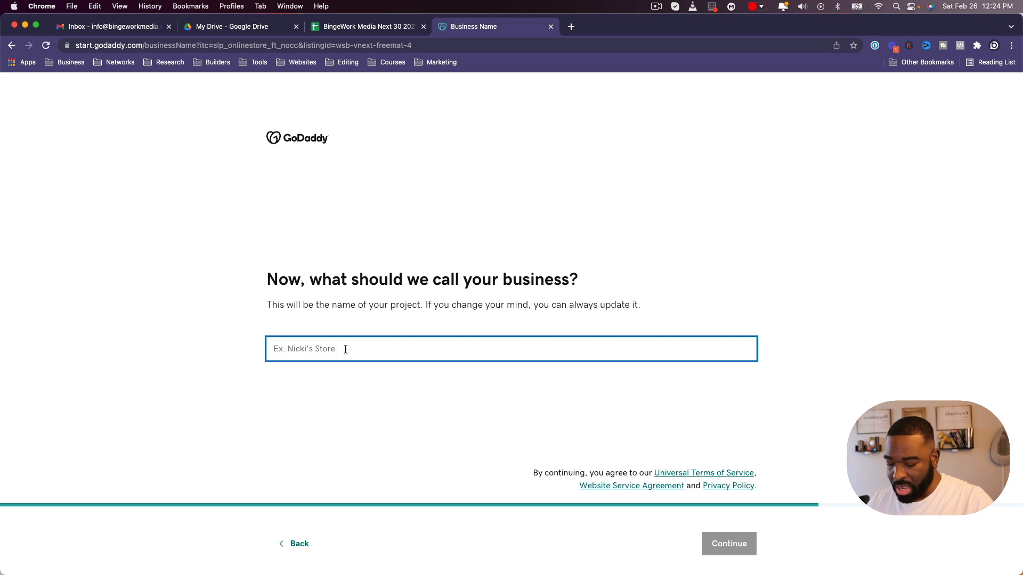
{"action": "type", "text": "Pete Candles"}
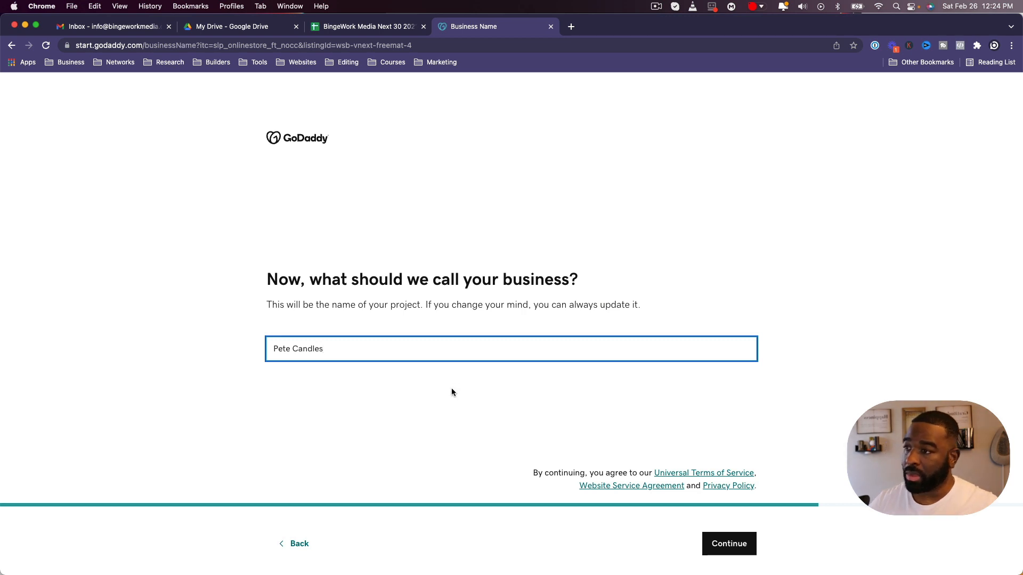
{"action": "left_click", "coordinate": [451, 392]}
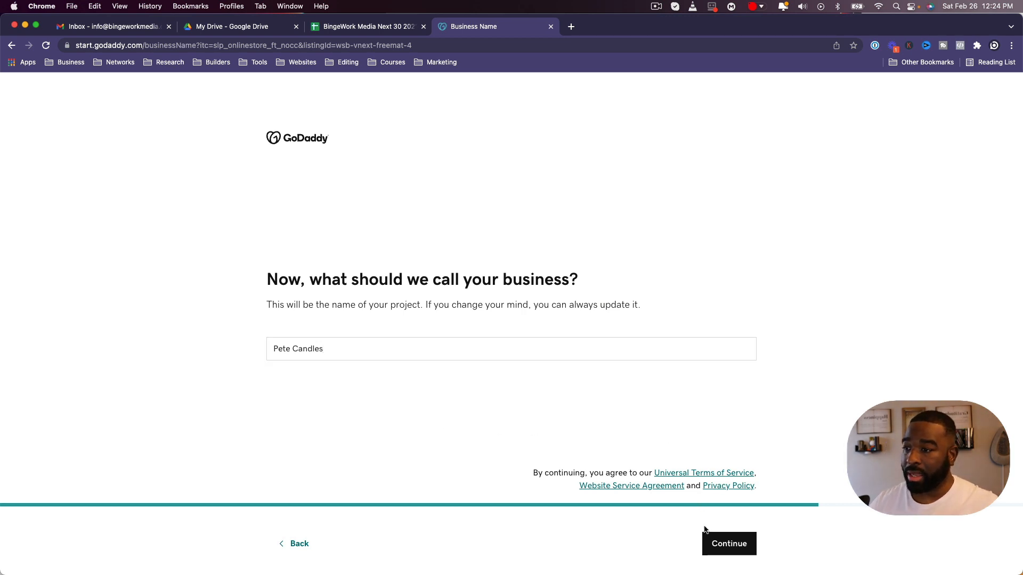
{"action": "left_click", "coordinate": [714, 542]}
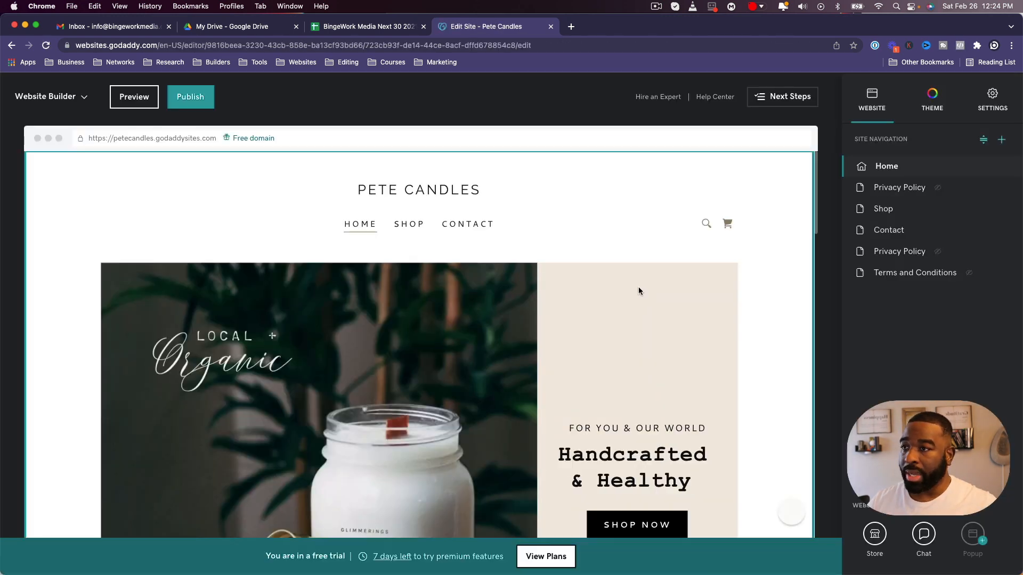
Look through the sections of the generated home page and dismiss the suggested next steps tip.
{"action": "scroll", "coordinate": [672, 351], "scroll_direction": "down", "scroll_amount": 6}
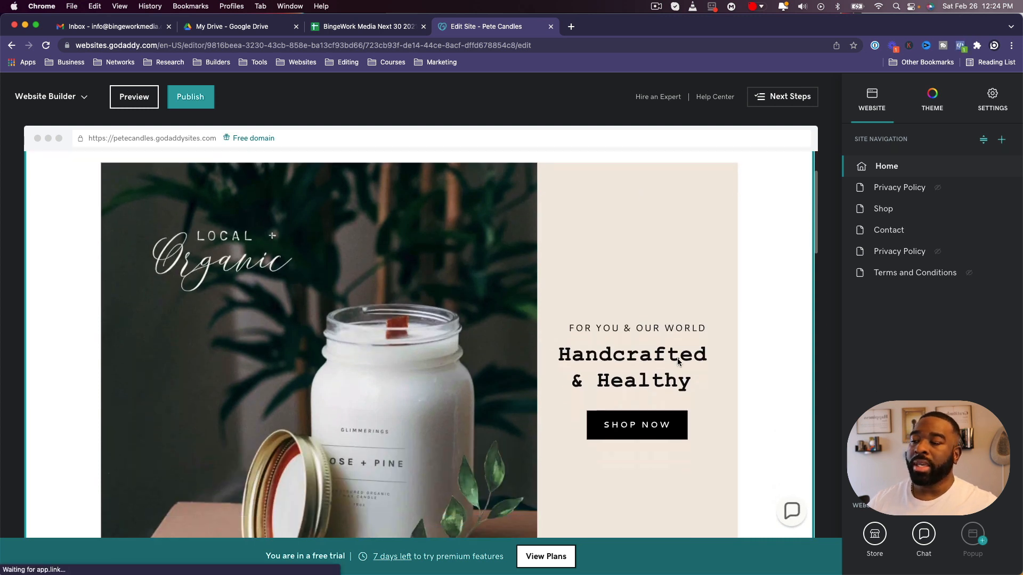
{"action": "scroll", "coordinate": [676, 362], "scroll_direction": "down", "scroll_amount": 2}
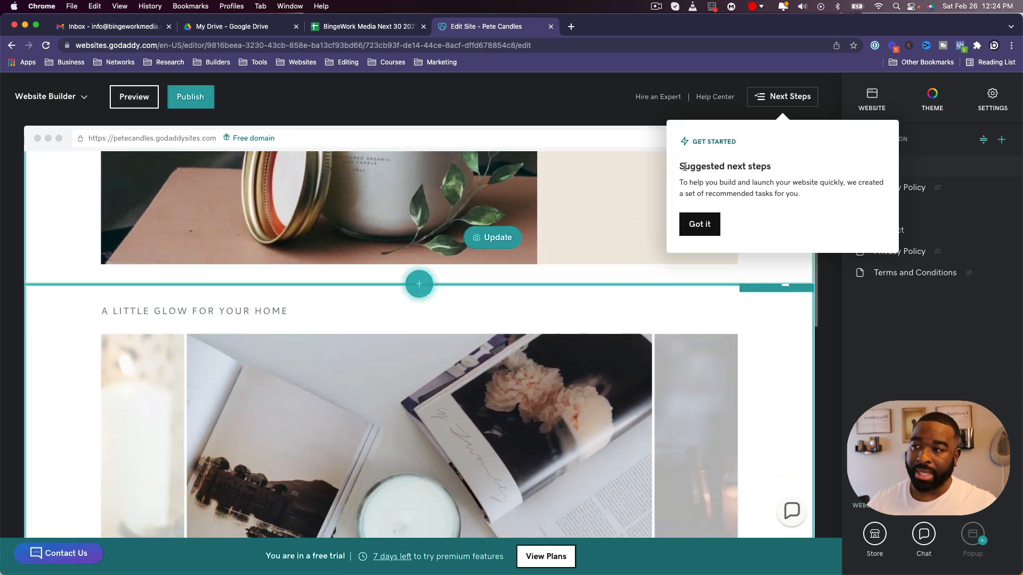
{"action": "left_click", "coordinate": [699, 226]}
{"action": "scroll", "coordinate": [697, 231], "scroll_direction": "down", "scroll_amount": 8}
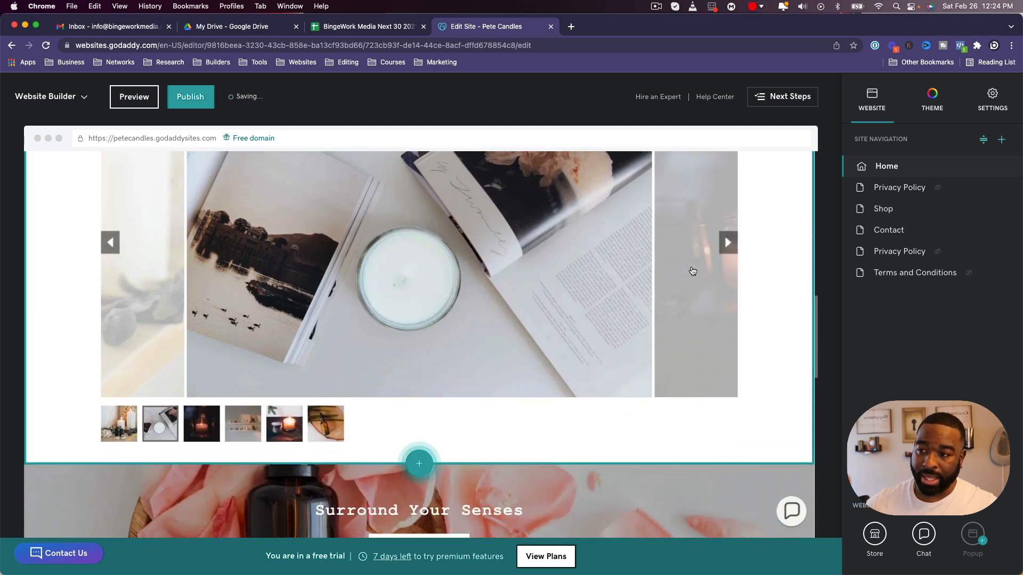
{"action": "scroll", "coordinate": [690, 271], "scroll_direction": "down", "scroll_amount": 8}
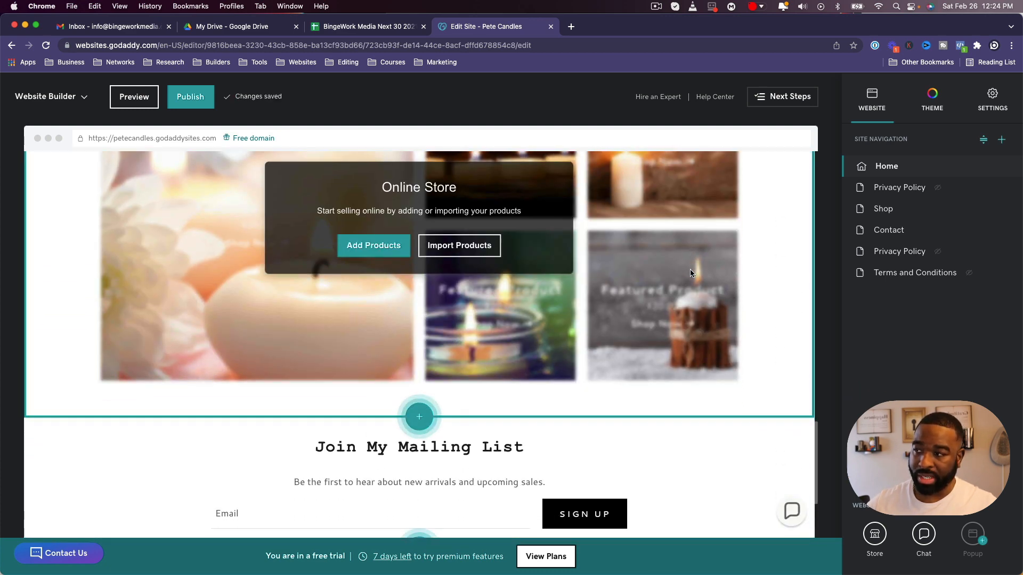
{"action": "scroll", "coordinate": [690, 273], "scroll_direction": "up", "scroll_amount": 15}
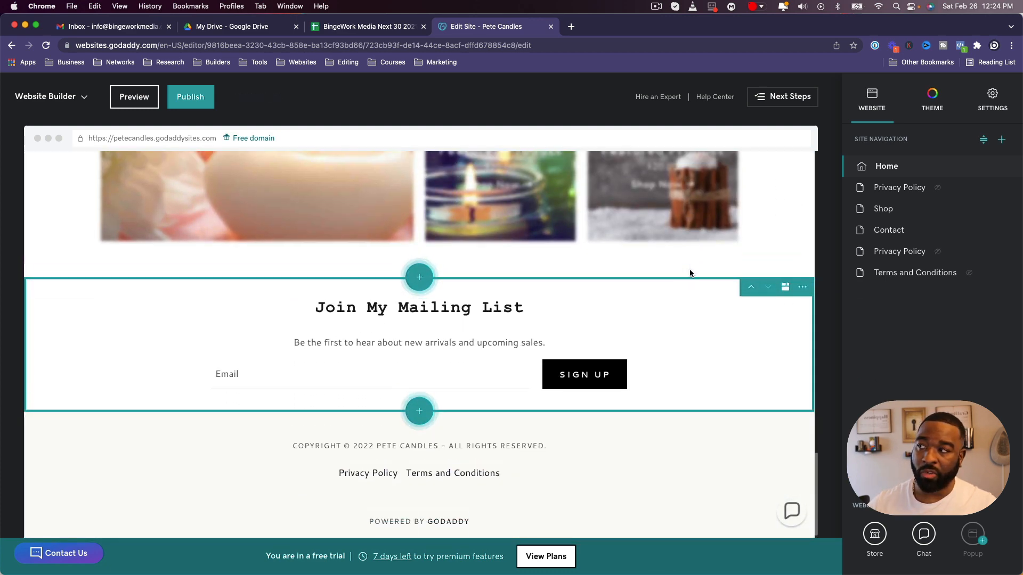
{"action": "scroll", "coordinate": [689, 273], "scroll_direction": "up", "scroll_amount": 6}
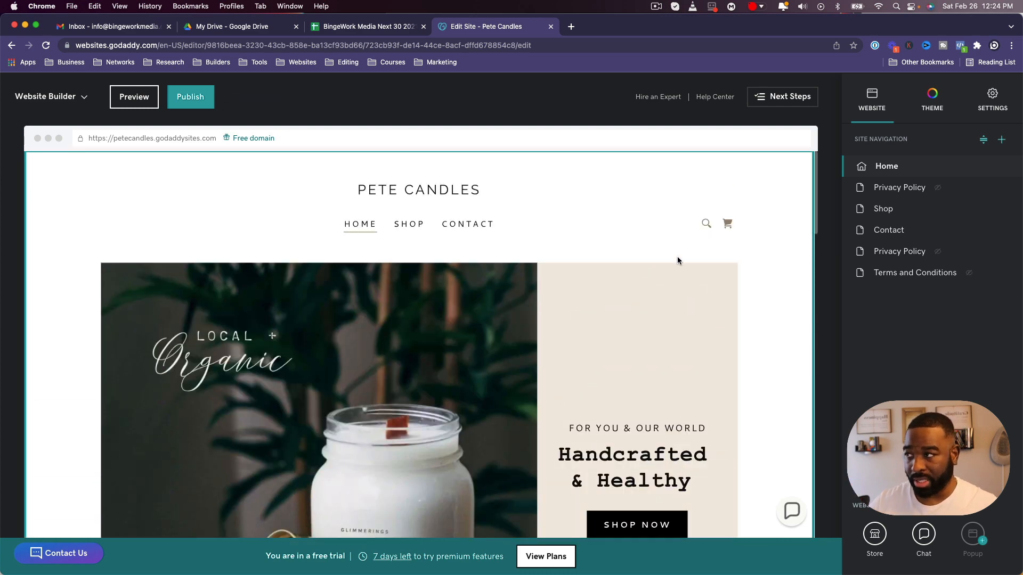
Open the Online Store management page of the Pete Candles site in its own browser tab.
{"action": "left_click", "coordinate": [48, 97]}
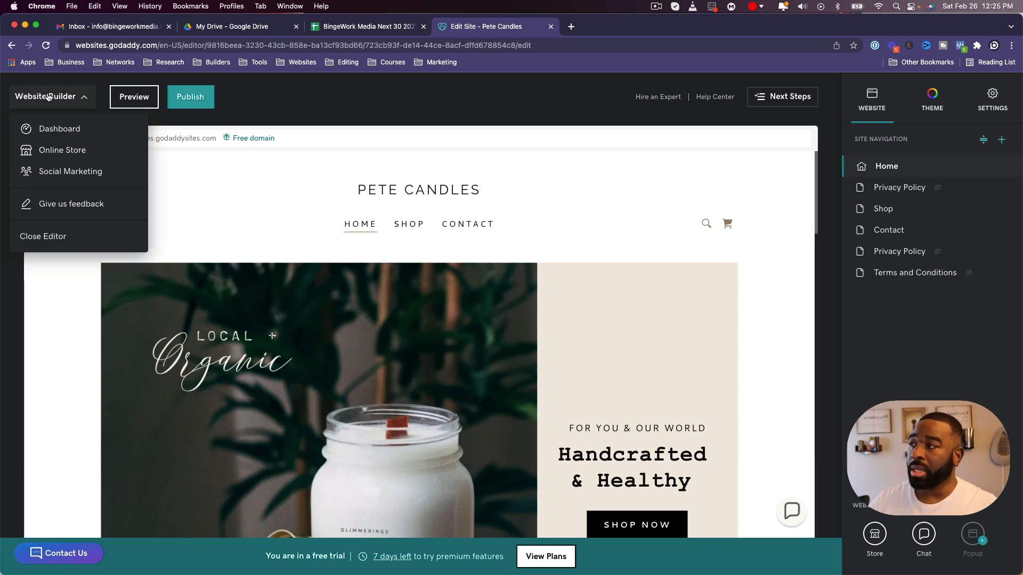
{"action": "left_click", "coordinate": [47, 147]}
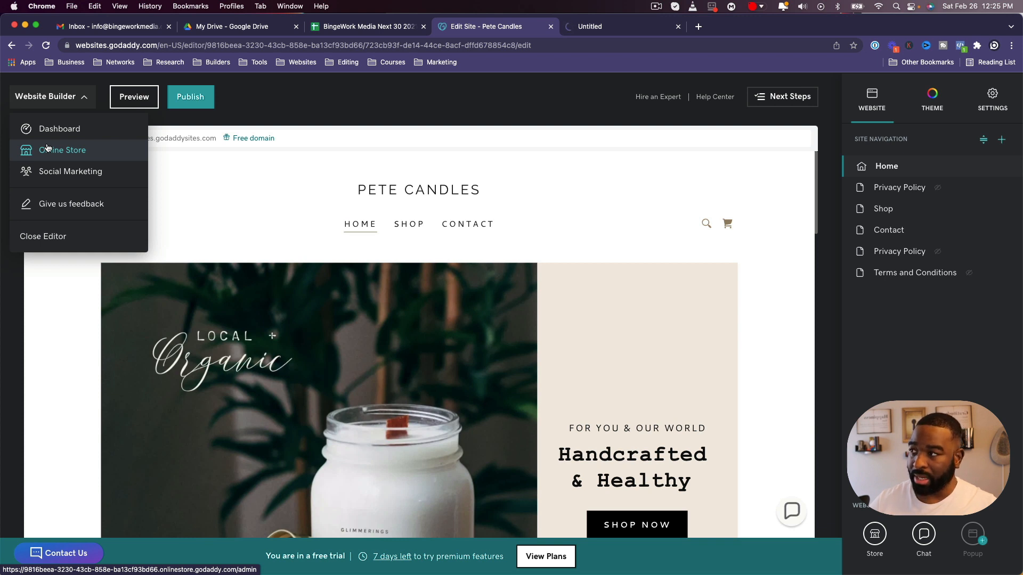
{"action": "right_click", "coordinate": [69, 151]}
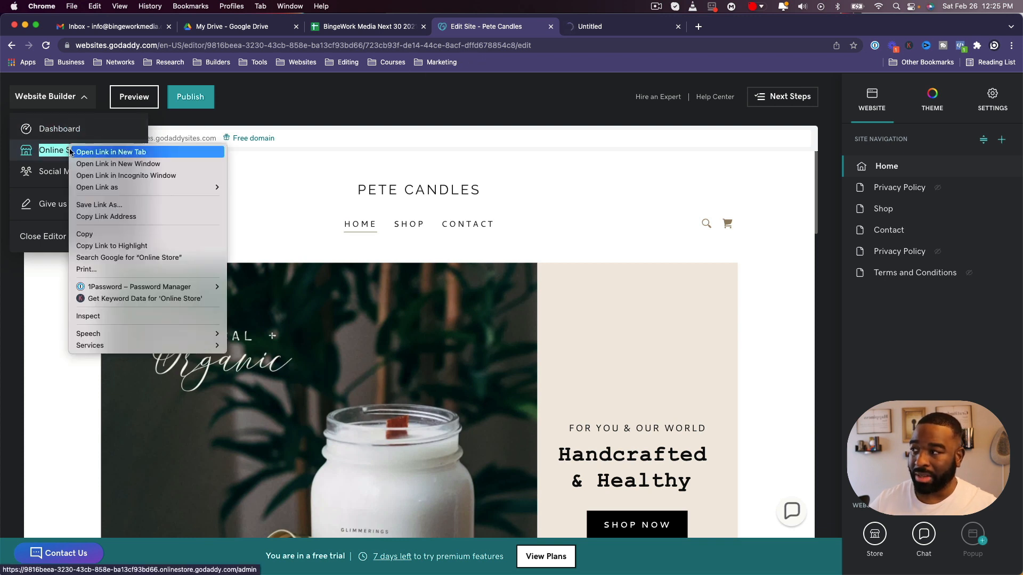
{"action": "left_click", "coordinate": [620, 32]}
{"action": "left_click", "coordinate": [618, 30]}
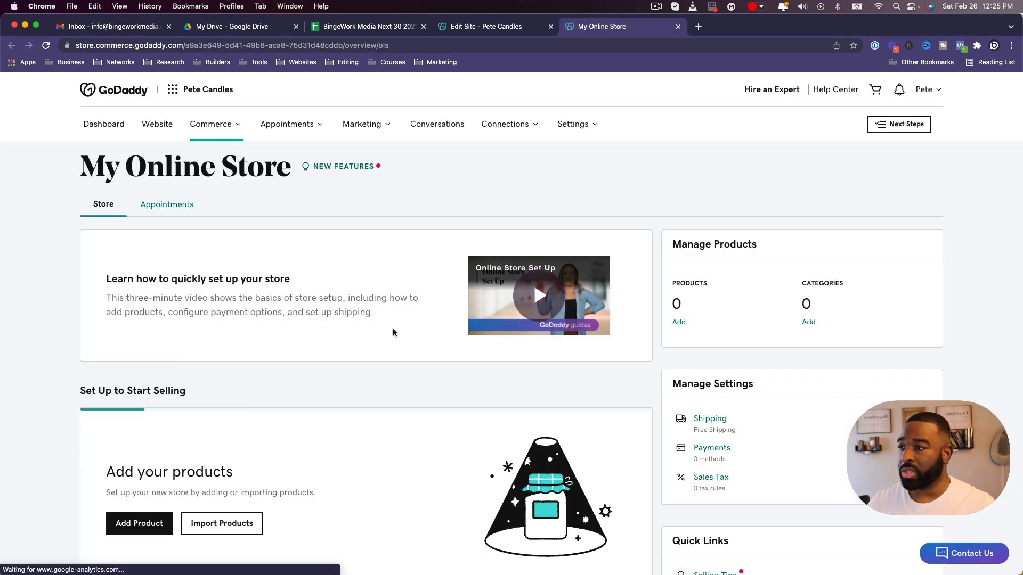
Review the sources from which products can be imported into the store and close the import dialog.
{"action": "scroll", "coordinate": [394, 328], "scroll_direction": "down", "scroll_amount": 3}
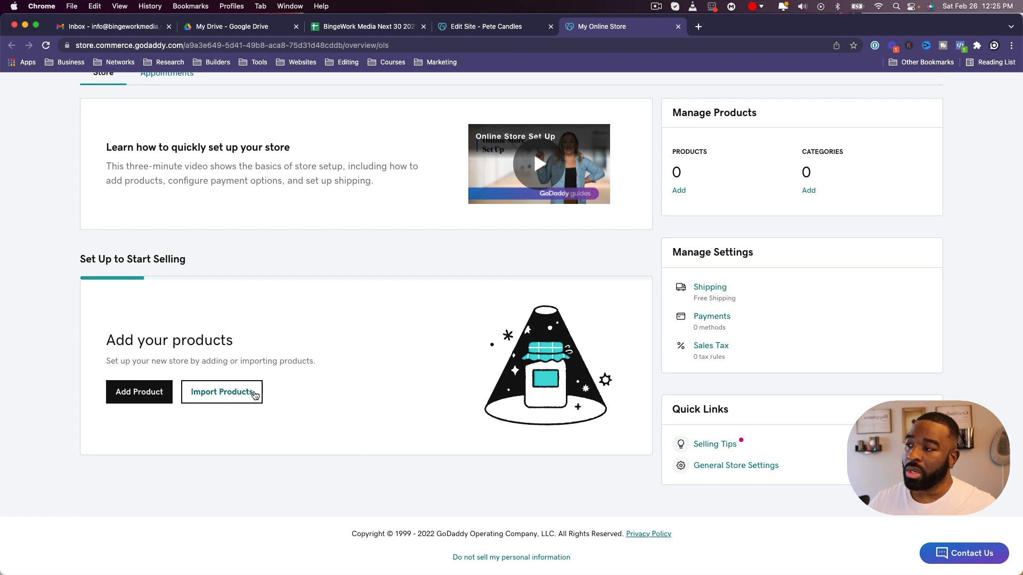
{"action": "left_click", "coordinate": [255, 395]}
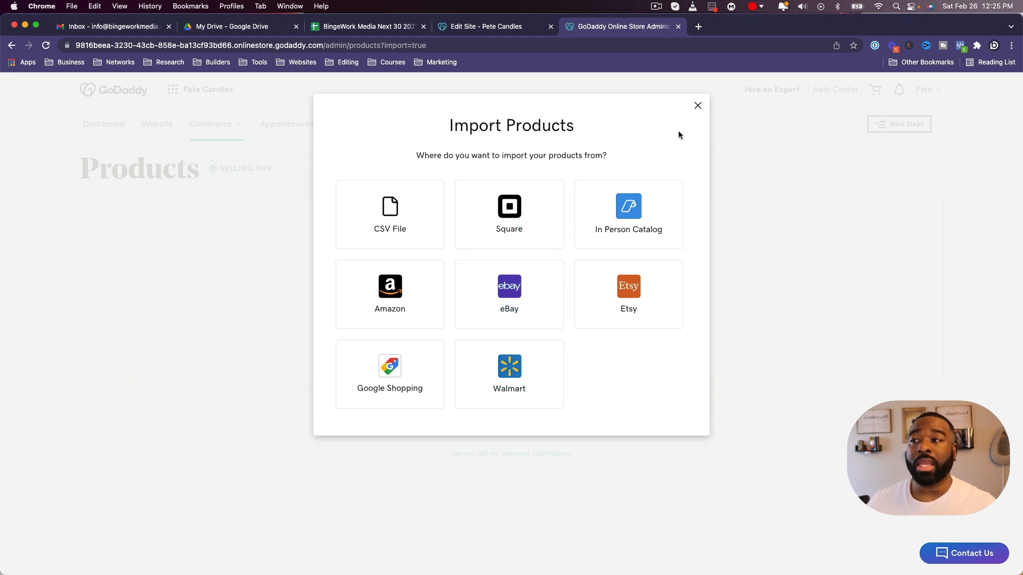
{"action": "left_click", "coordinate": [698, 106]}
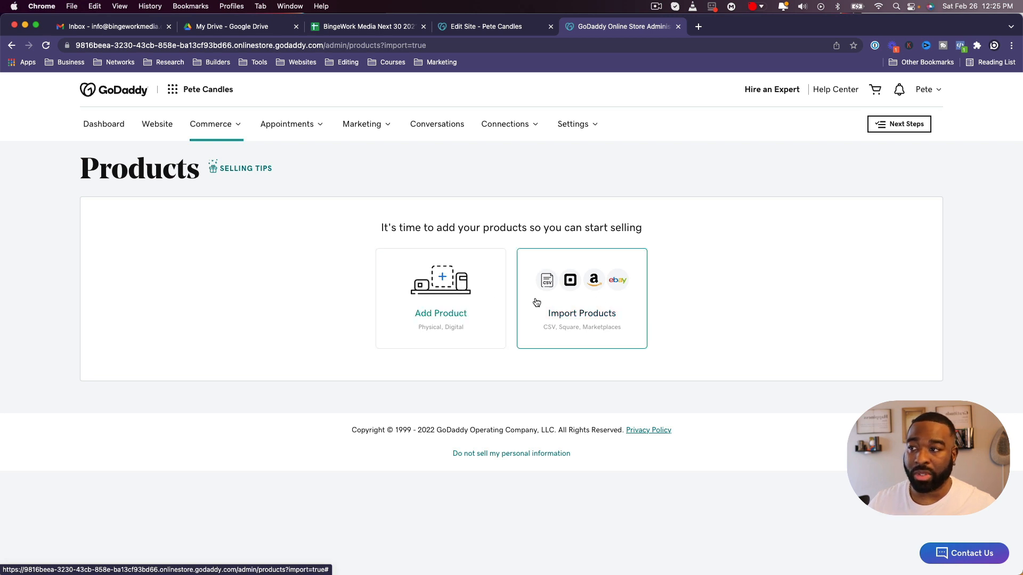
Start a new physical product and upload the pink three-wick candle picture as its product image.
{"action": "left_click", "coordinate": [431, 310]}
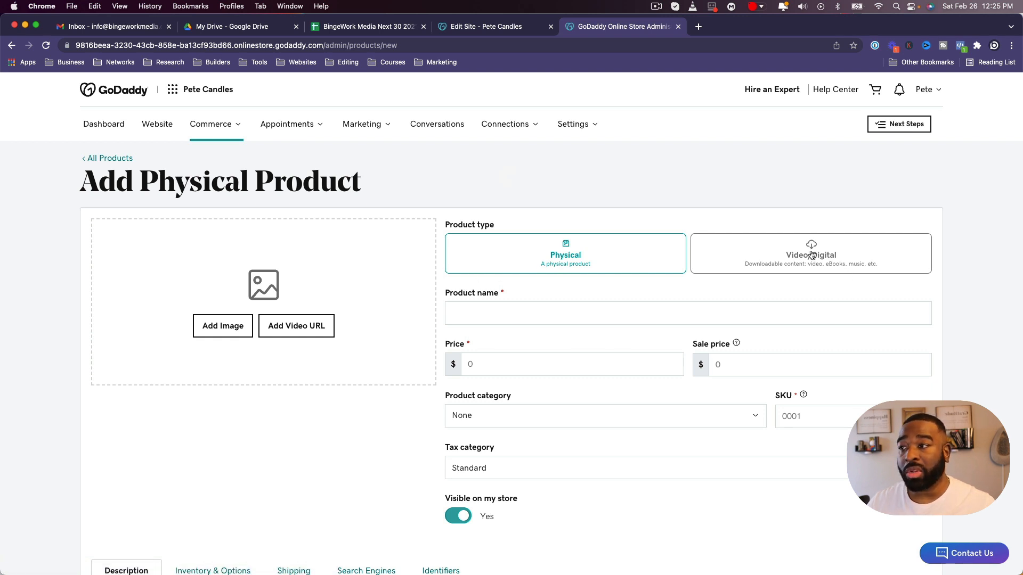
{"action": "left_click", "coordinate": [628, 316]}
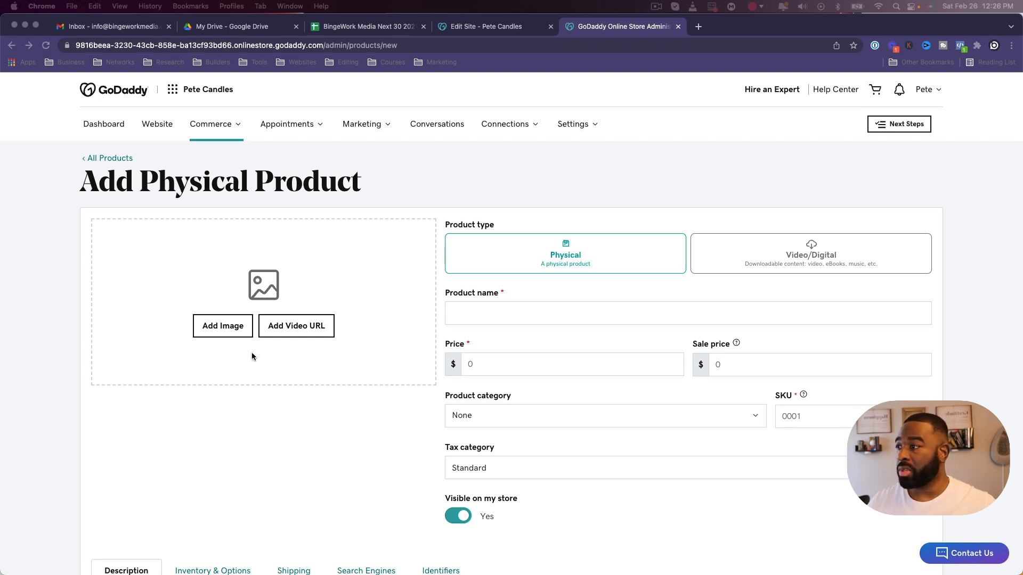
{"action": "left_click", "coordinate": [223, 326]}
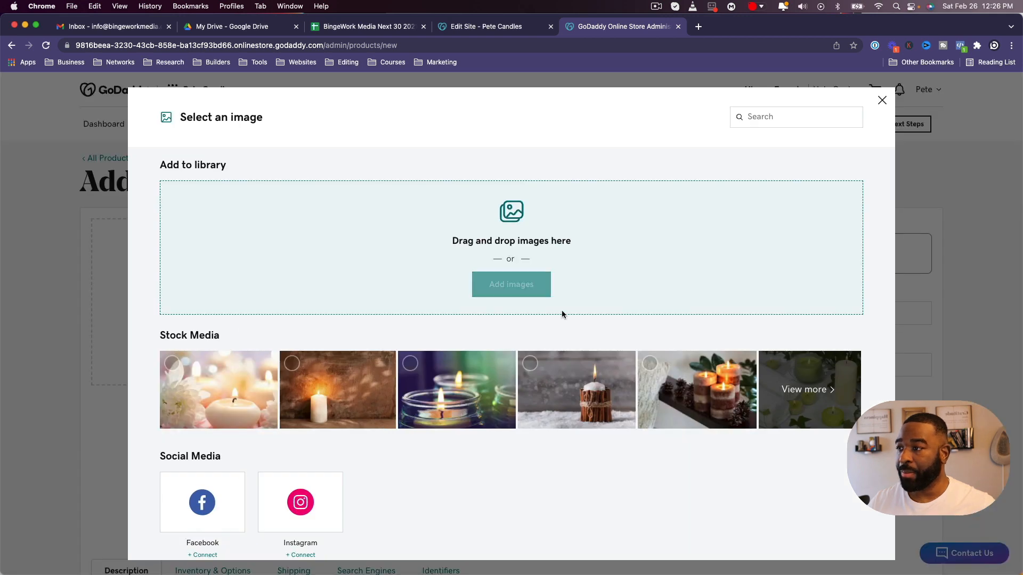
{"action": "left_click_drag", "start_coordinate": [1020, 279], "coordinate": [532, 277]}
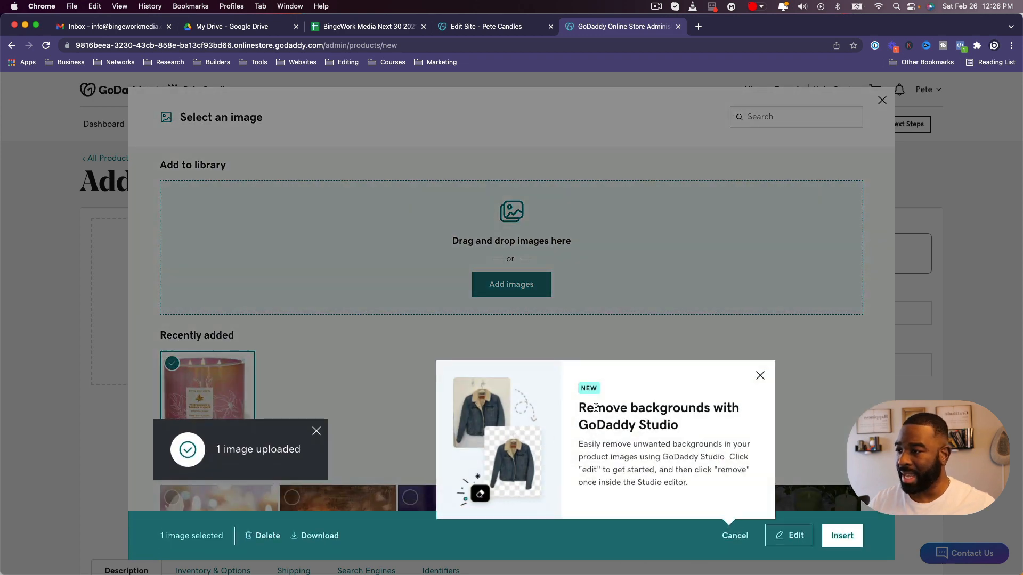
{"action": "left_click", "coordinate": [414, 394]}
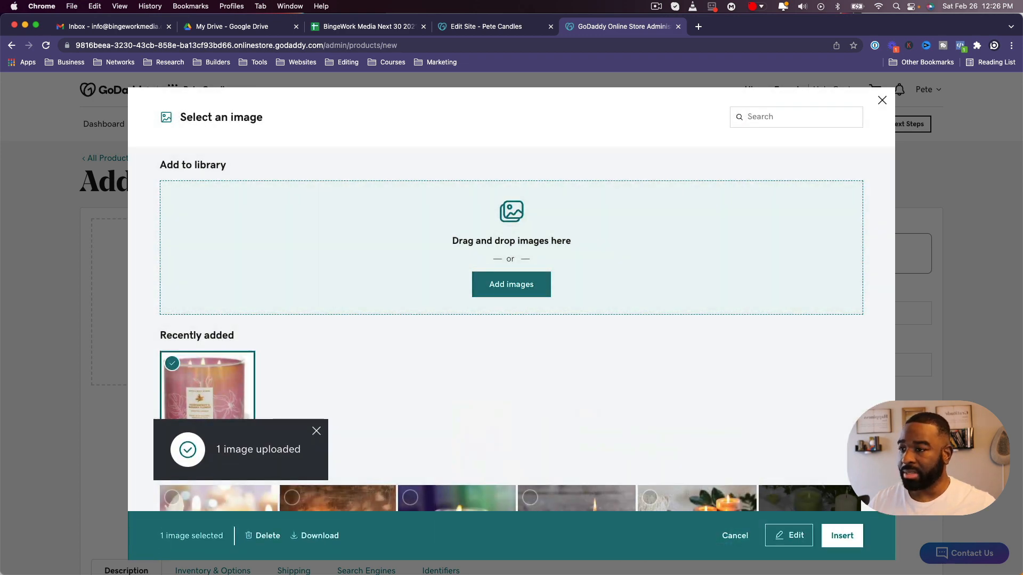
{"action": "left_click", "coordinate": [841, 535]}
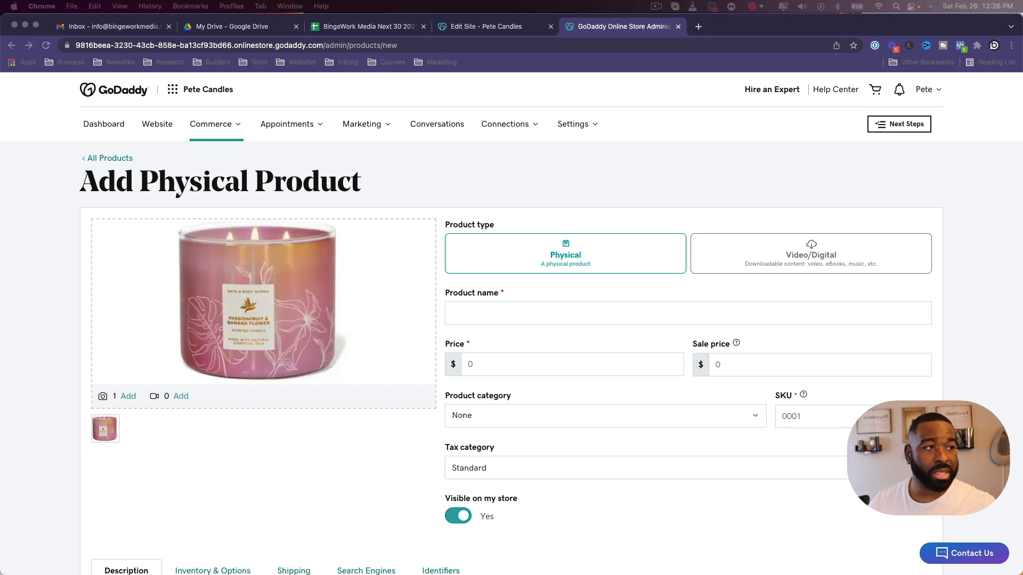
Name the product "PASSIONFRUIT & BANANA FLOWER" with a price of $26.50 and a sale price of $16.50.
{"action": "left_click", "coordinate": [546, 315]}
{"action": "type", "text": "PASSIONFRUIT & BANANA FLOWER"}
{"action": "left_click", "coordinate": [528, 358]}
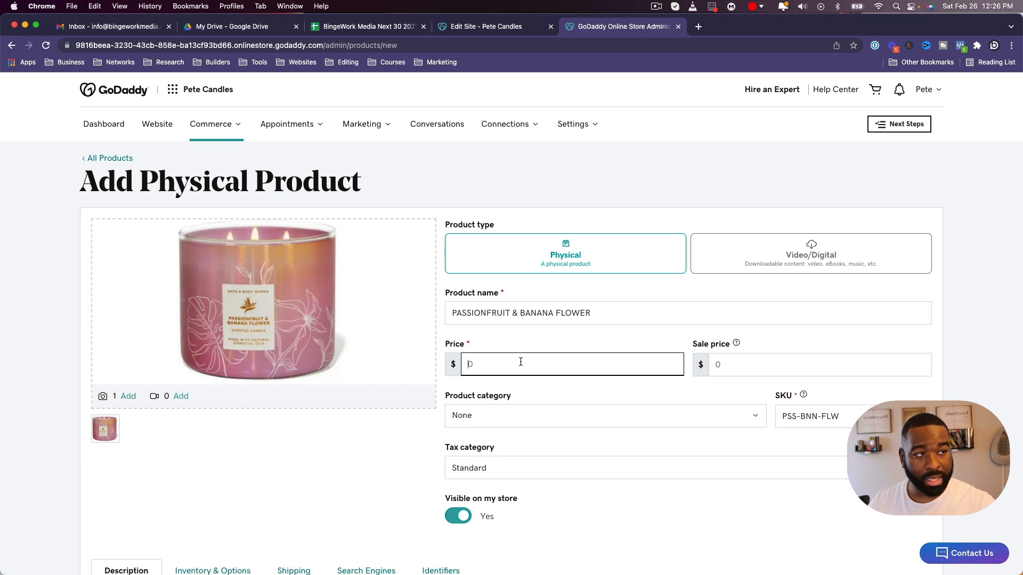
{"action": "type", "text": "26.50"}
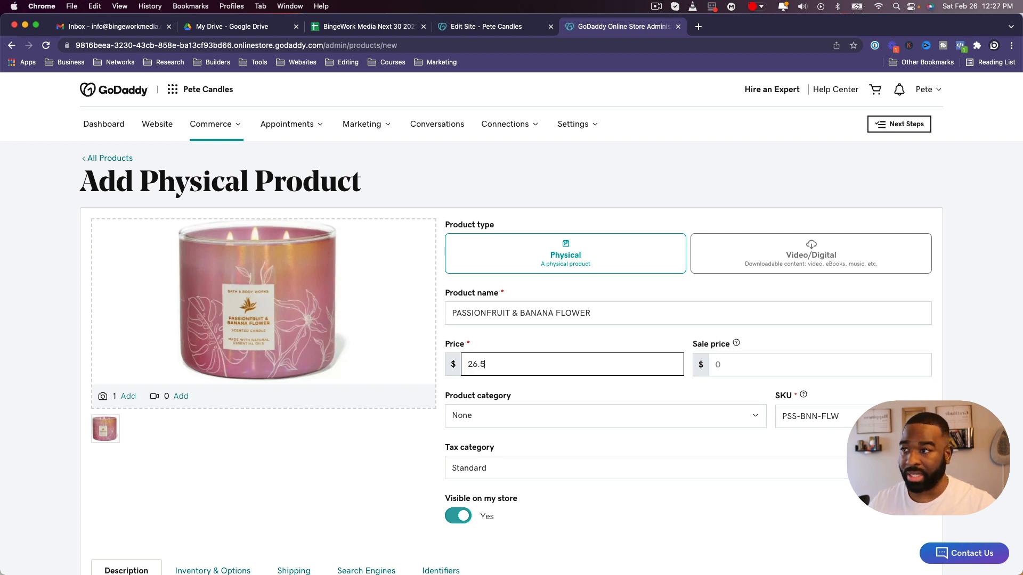
{"action": "key", "text": "Tab"}
{"action": "key", "text": "Tab"}
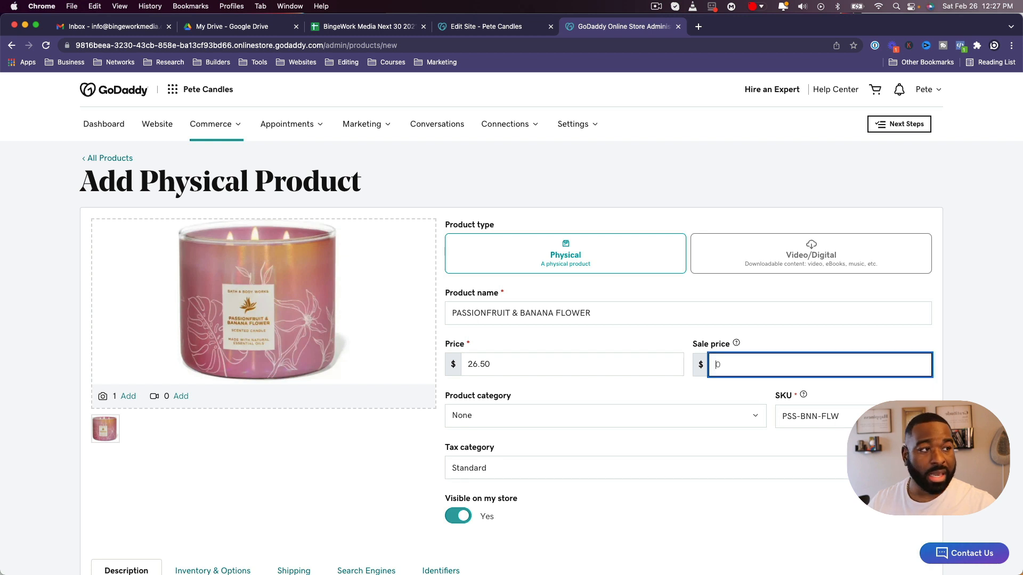
{"action": "type", "text": "16.50"}
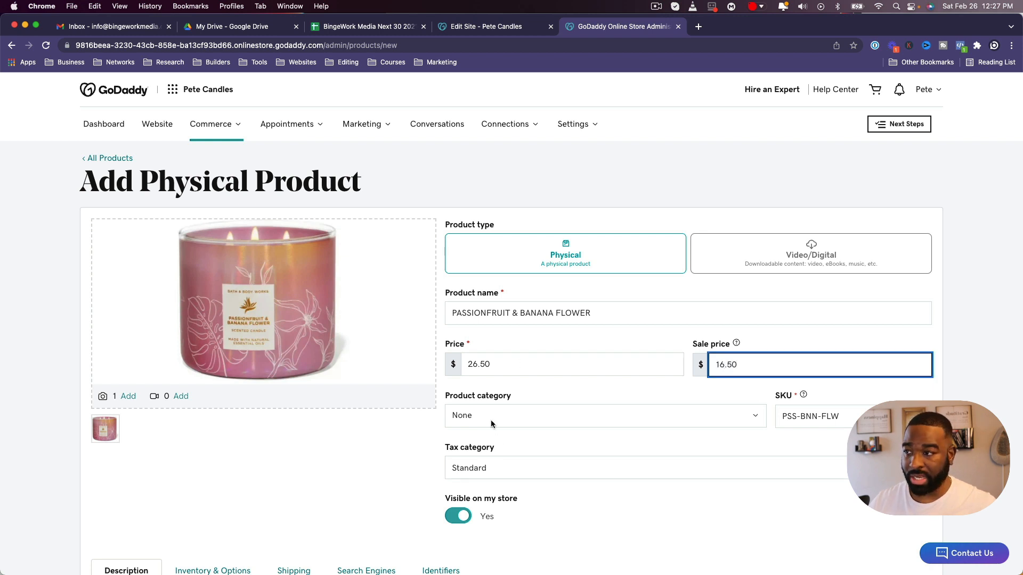
Start a new category for the product and name it "Candles".
{"action": "left_click", "coordinate": [519, 424]}
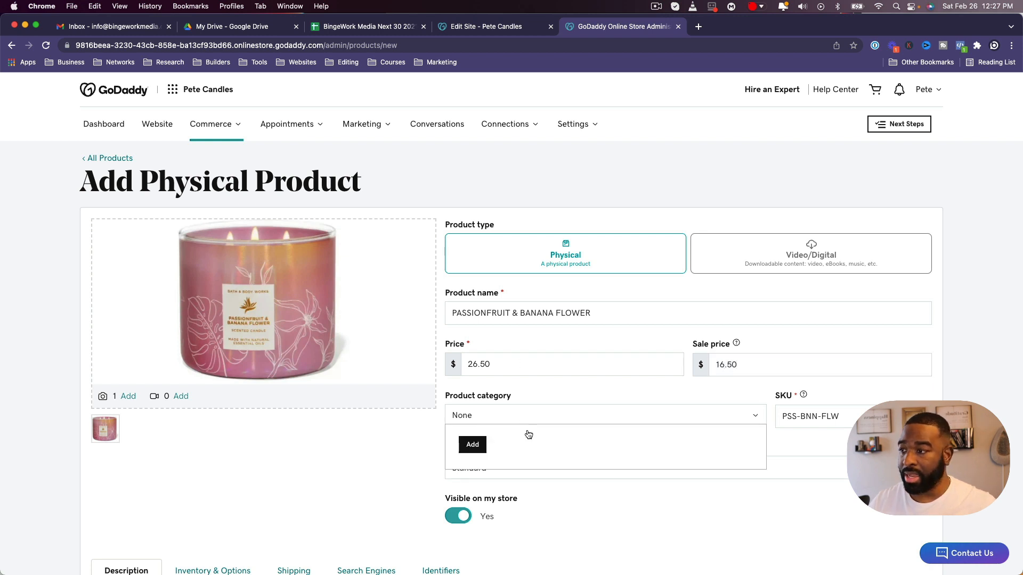
{"action": "left_click", "coordinate": [474, 443]}
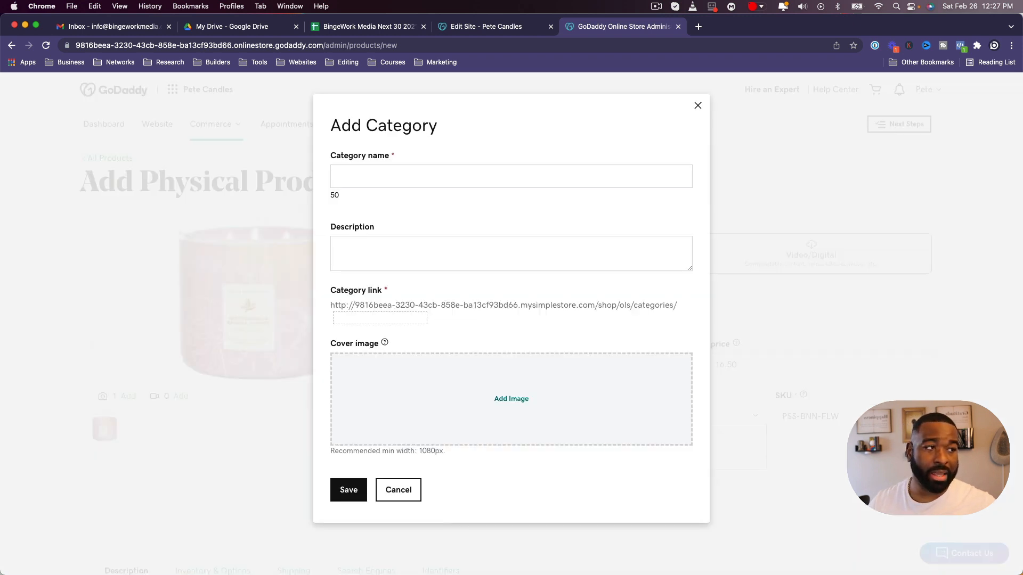
{"action": "left_click", "coordinate": [358, 173]}
{"action": "type", "text": "Candles"}
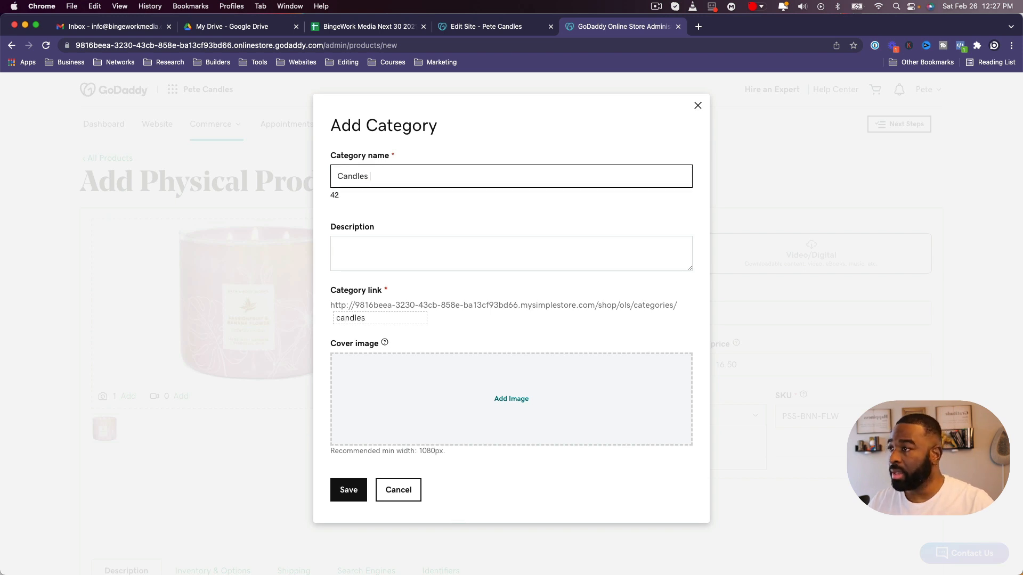
{"action": "key", "text": "Tab"}
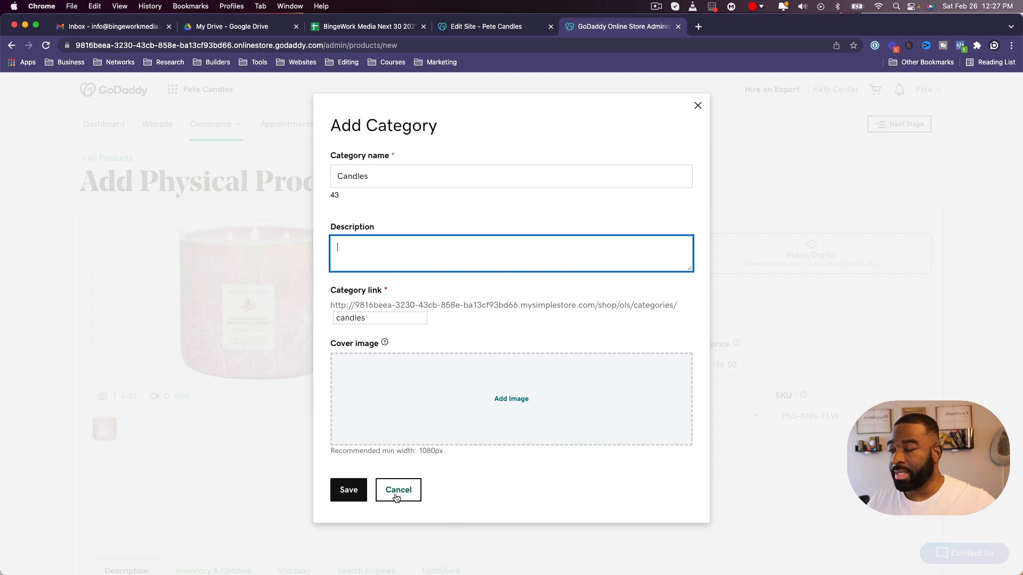
Give the Candles category the stock photo of candles in glass jars as cover image and save the category.
{"action": "left_click", "coordinate": [519, 400]}
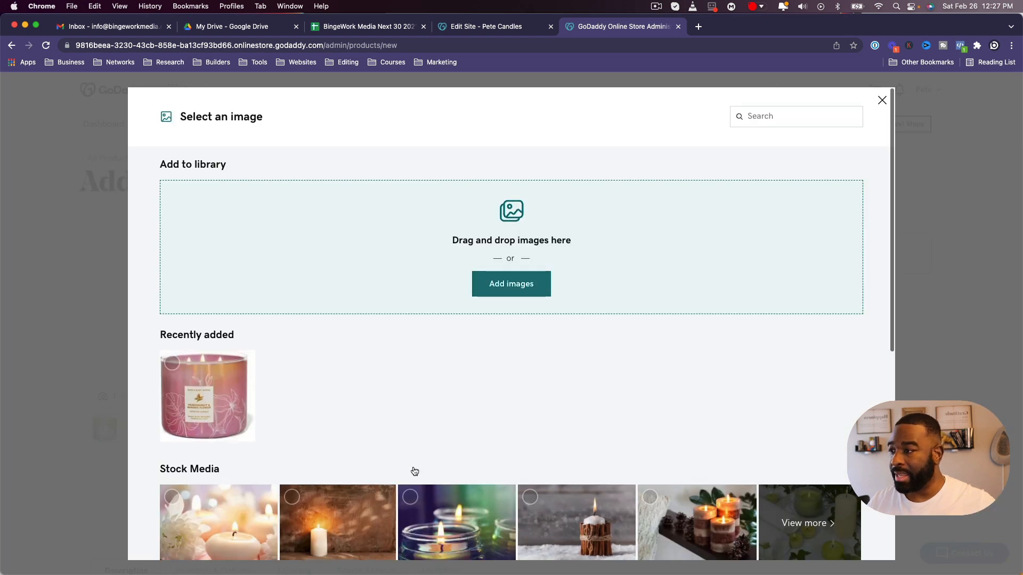
{"action": "scroll", "coordinate": [414, 469], "scroll_direction": "down", "scroll_amount": 4}
{"action": "left_click", "coordinate": [457, 326]}
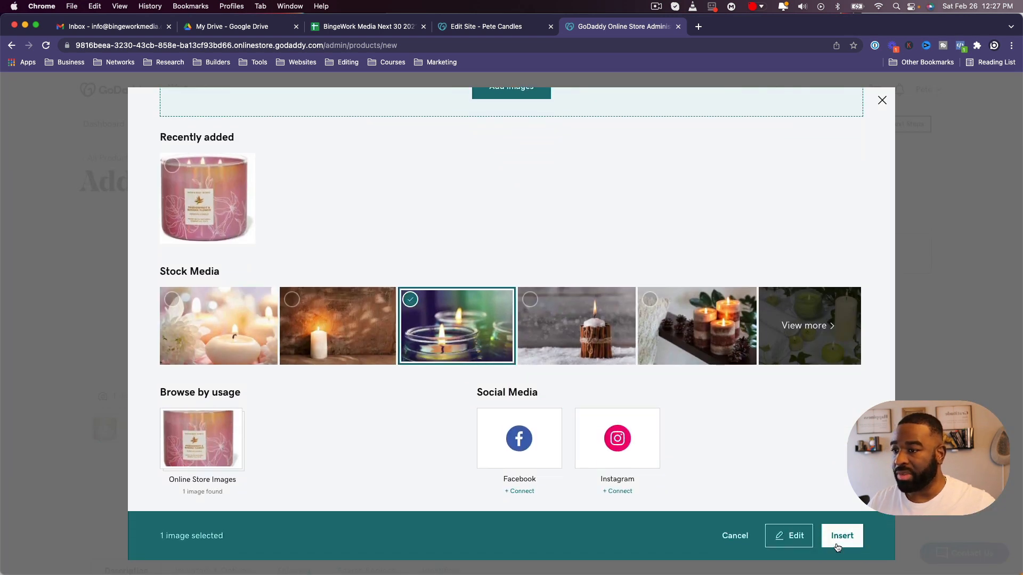
{"action": "left_click", "coordinate": [842, 538]}
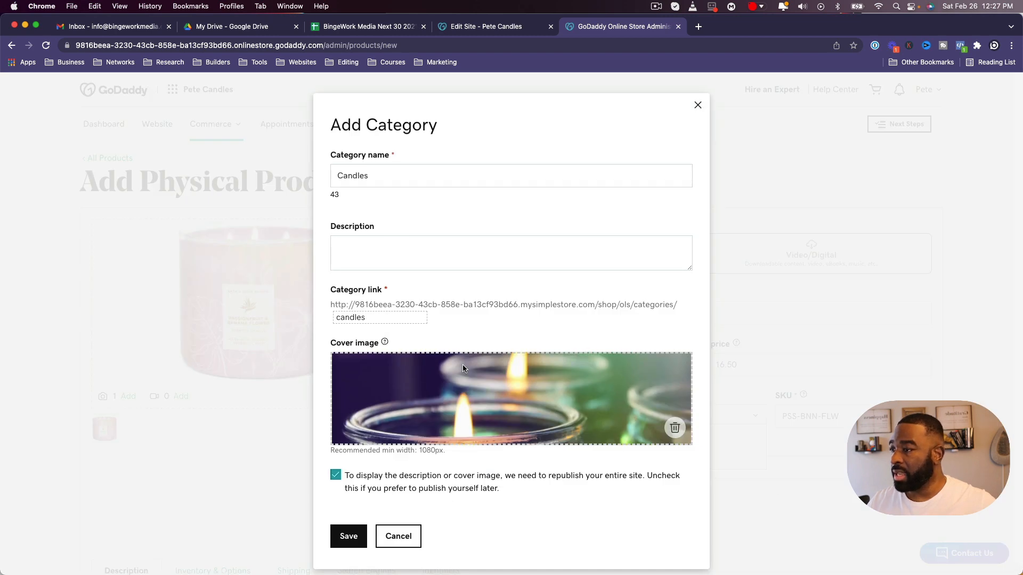
{"action": "left_click_drag", "start_coordinate": [463, 362], "coordinate": [456, 527]}
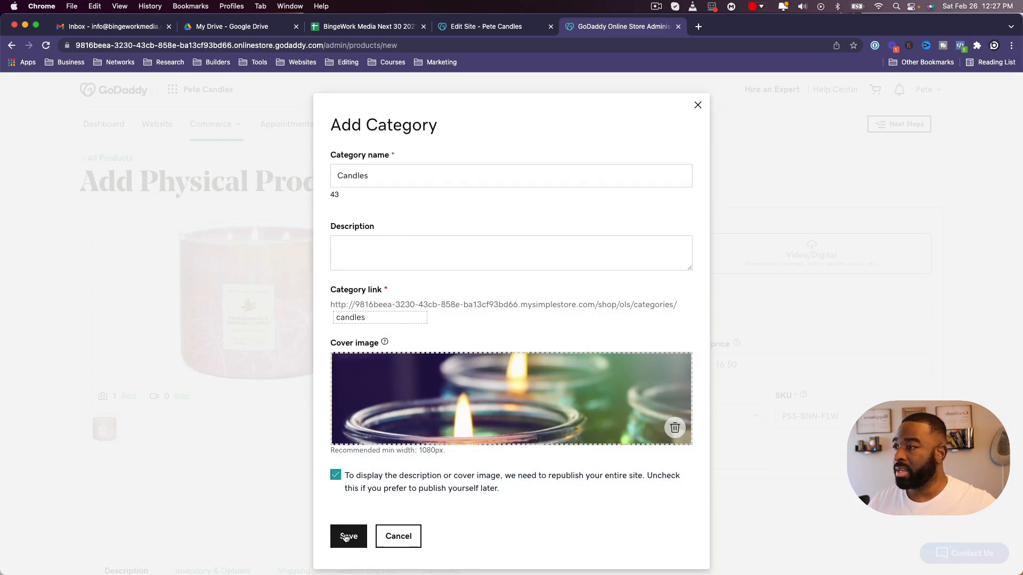
{"action": "left_click", "coordinate": [348, 535]}
{"action": "scroll", "coordinate": [637, 349], "scroll_direction": "down", "scroll_amount": 3}
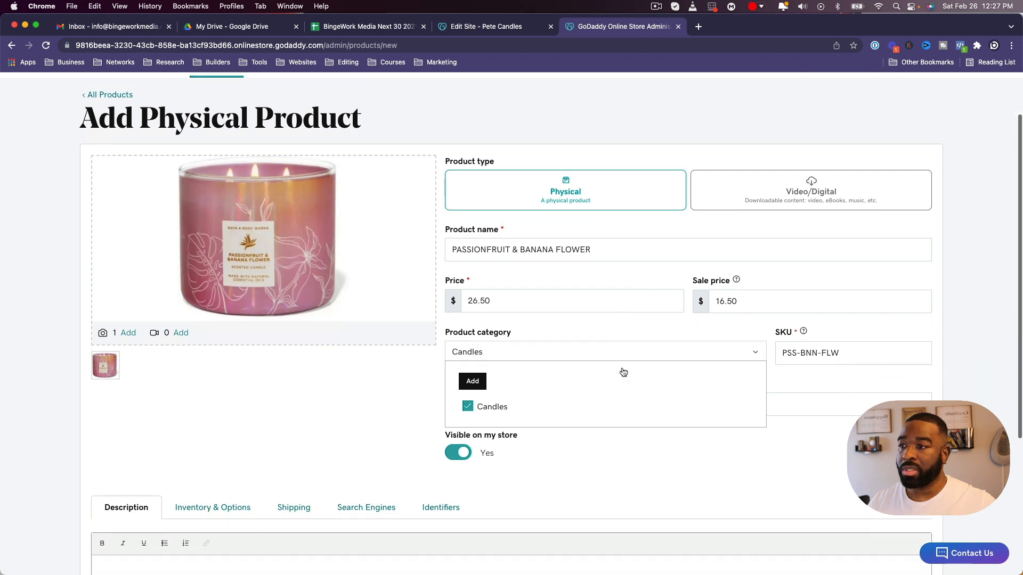
{"action": "left_click", "coordinate": [804, 424]}
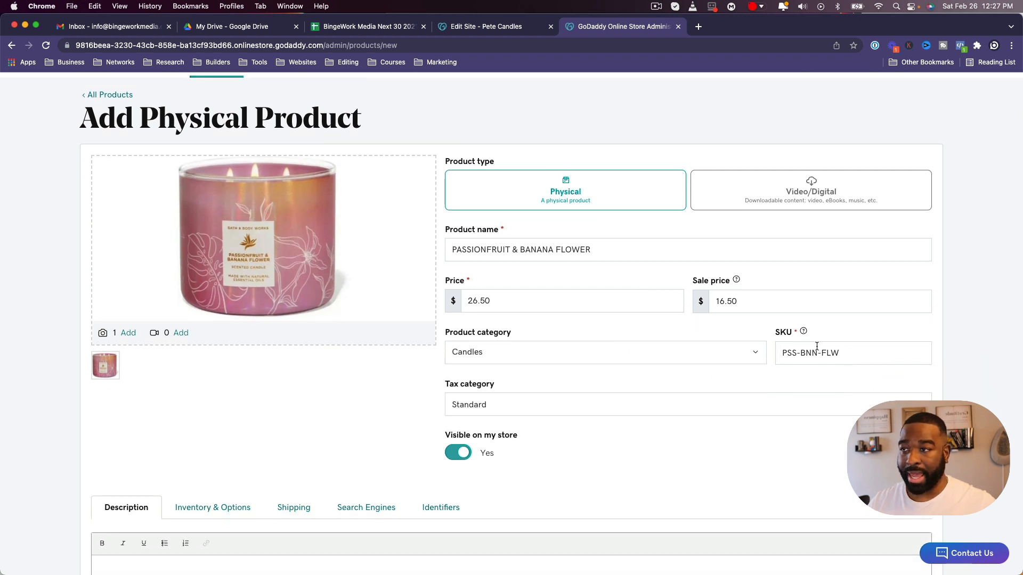
Enter the product description "What it smells like: a fruity island getaway. Fragrance notes: passionfruit, pineapple leaves and banana flower.".
{"action": "scroll", "coordinate": [666, 443], "scroll_direction": "down", "scroll_amount": 5}
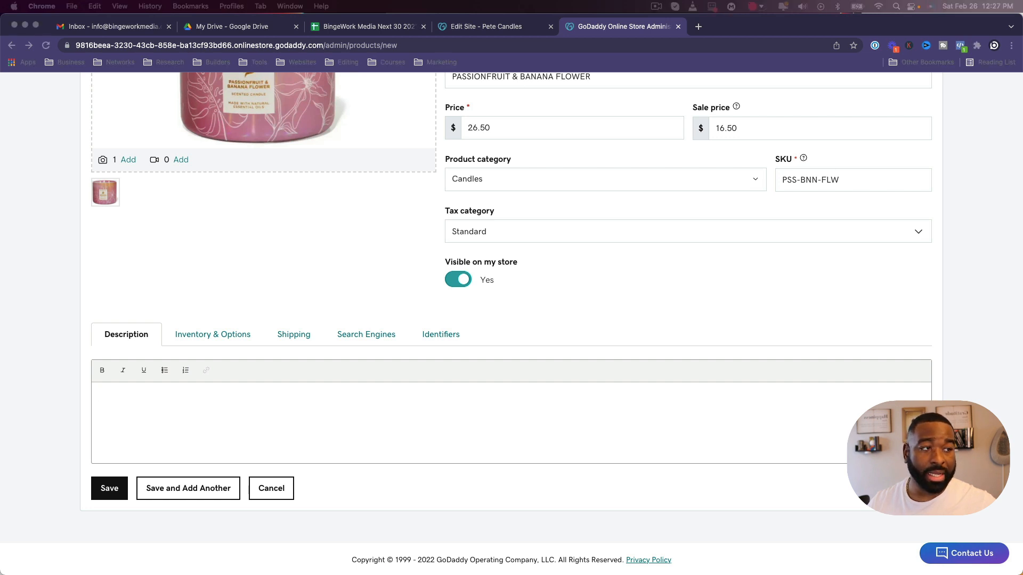
{"action": "left_click", "coordinate": [144, 424]}
{"action": "type", "text": "What it smells like: a fruity island getaway. Fragrance notes: passionfruit, pineapple leaves and banana flower."}
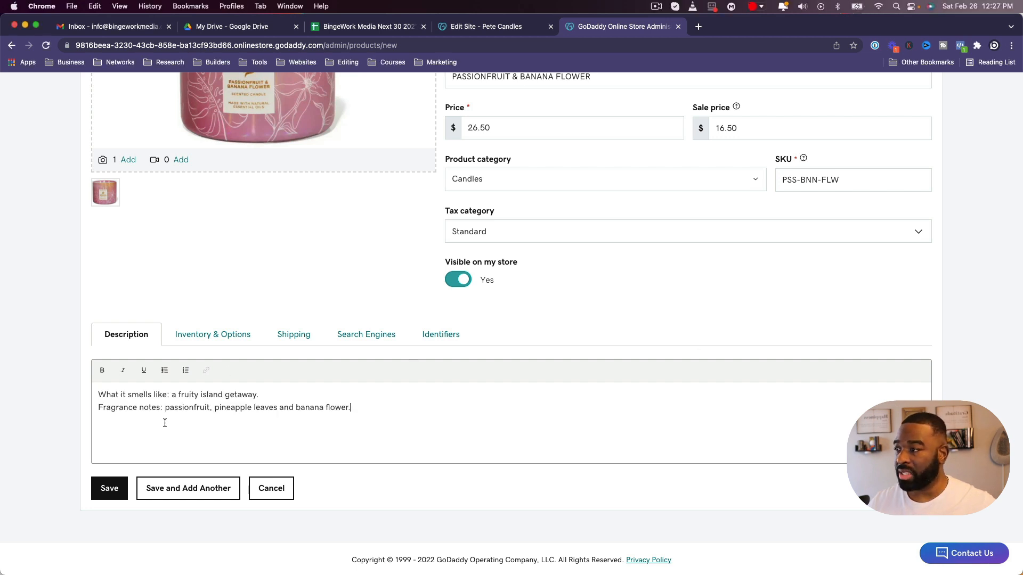
Set the product's inventory quantity to 30 and mark it as limited edition on the store.
{"action": "left_click", "coordinate": [230, 342]}
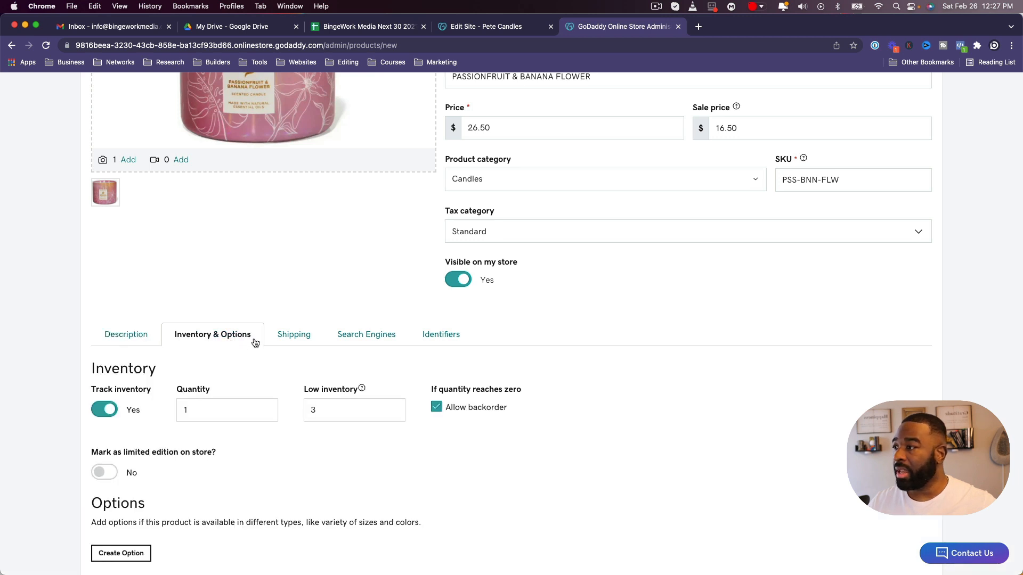
{"action": "scroll", "coordinate": [254, 341], "scroll_direction": "down", "scroll_amount": 1}
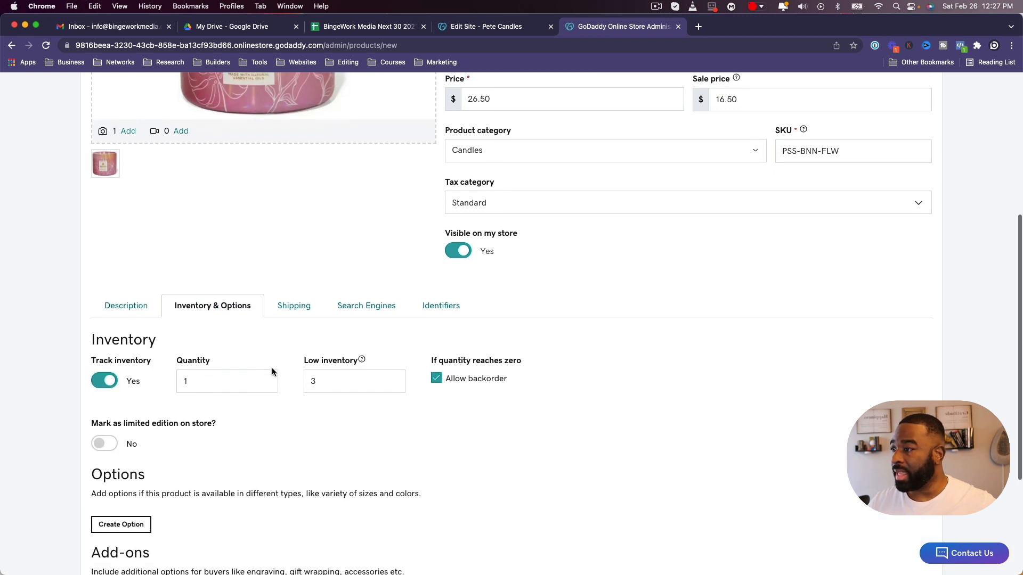
{"action": "double_click", "coordinate": [204, 388]}
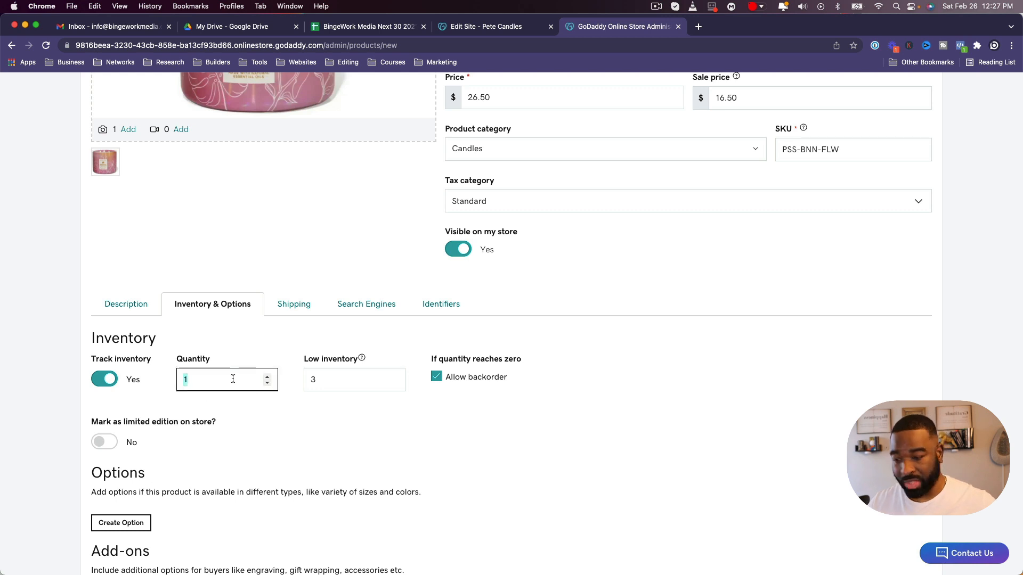
{"action": "type", "text": "30"}
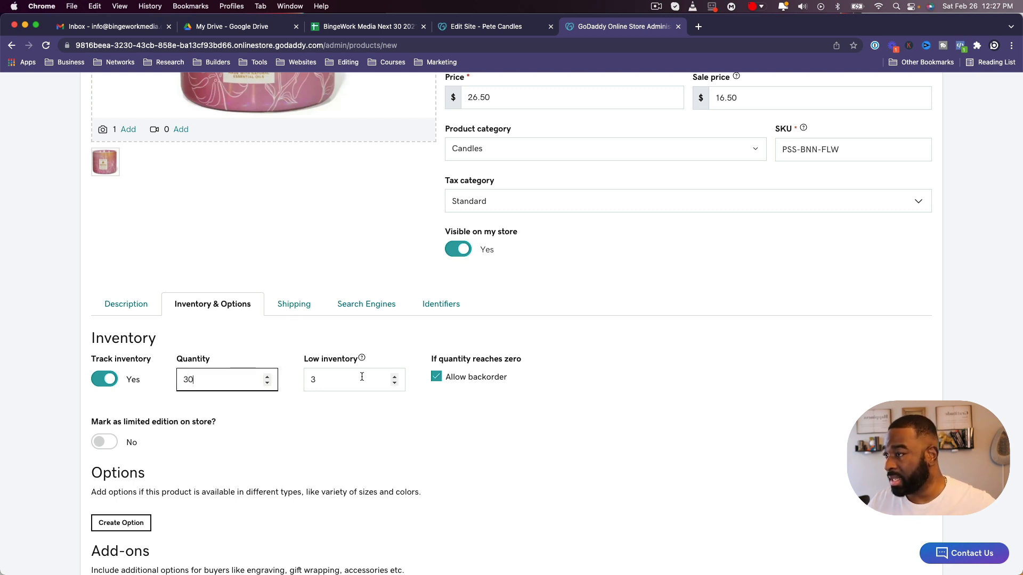
{"action": "scroll", "coordinate": [244, 426], "scroll_direction": "down", "scroll_amount": 2}
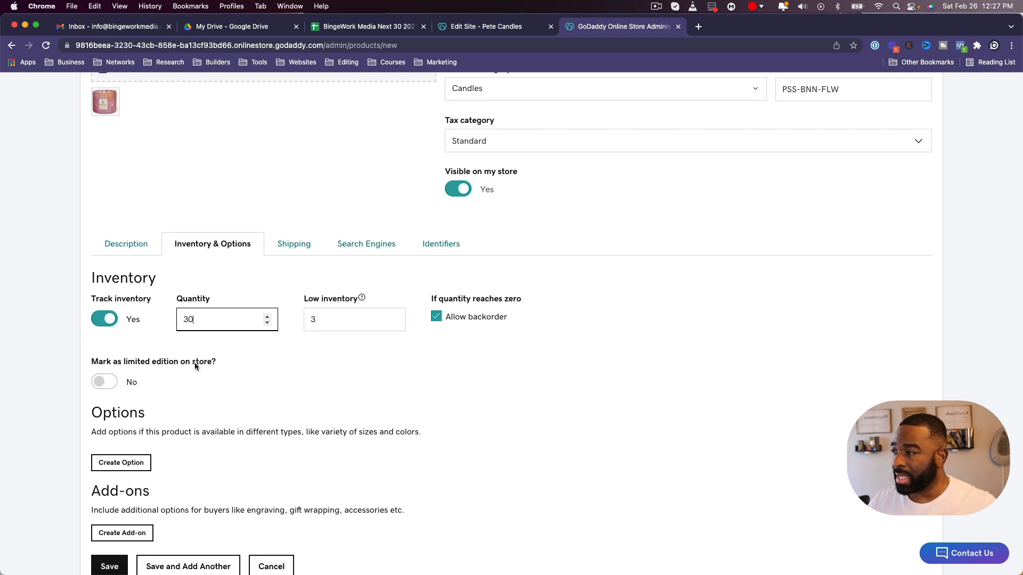
{"action": "left_click", "coordinate": [103, 382]}
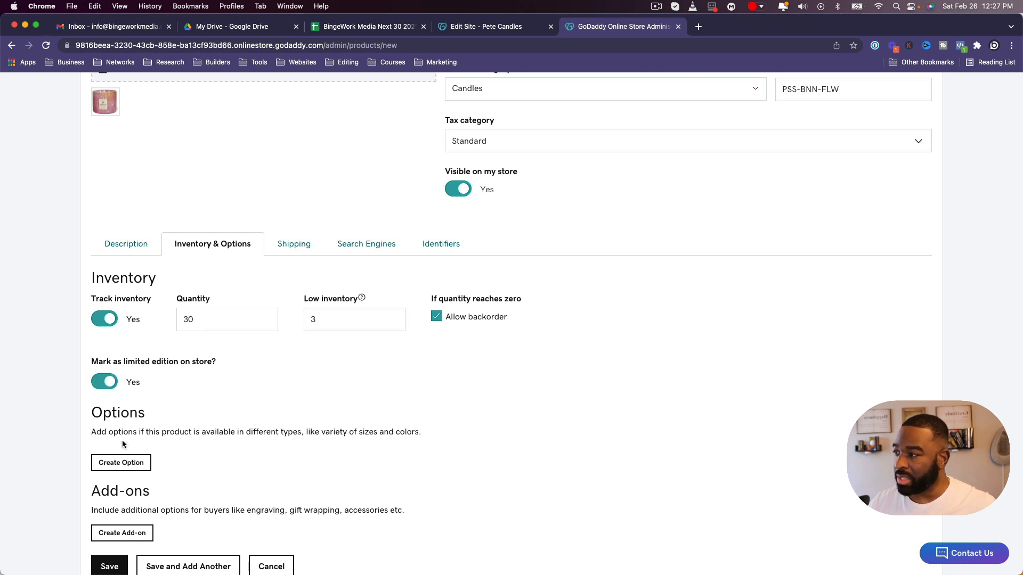
Start a new add-on for the product and name it "Engraving".
{"action": "scroll", "coordinate": [125, 446], "scroll_direction": "down", "scroll_amount": 2}
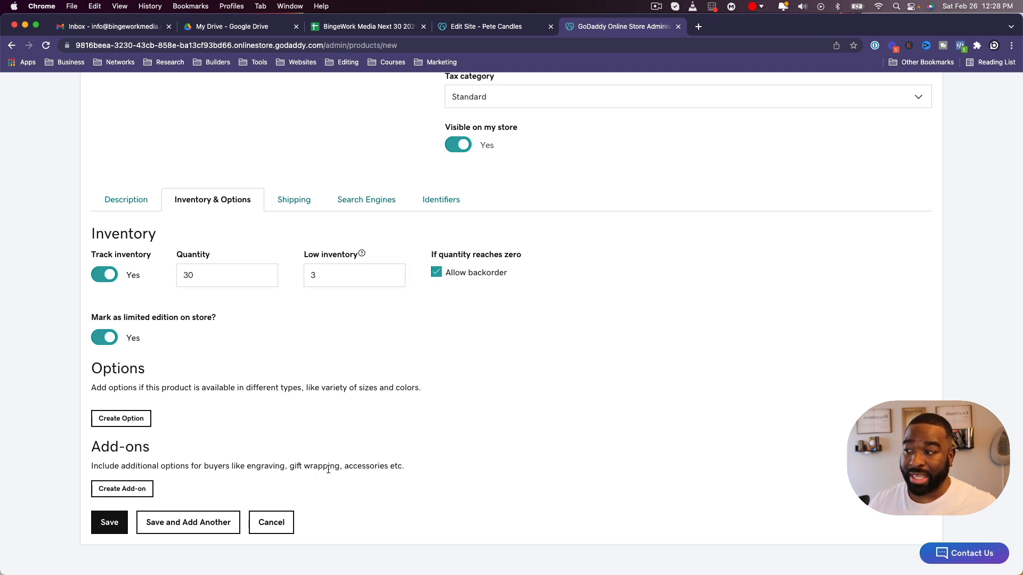
{"action": "left_click", "coordinate": [122, 488]}
{"action": "left_click", "coordinate": [468, 175]}
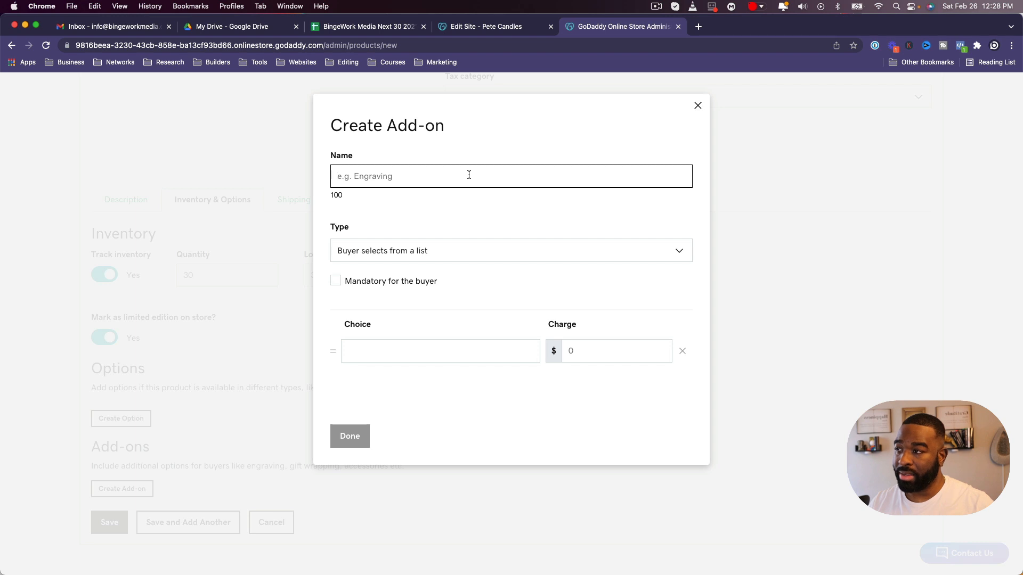
{"action": "type", "text": "En"}
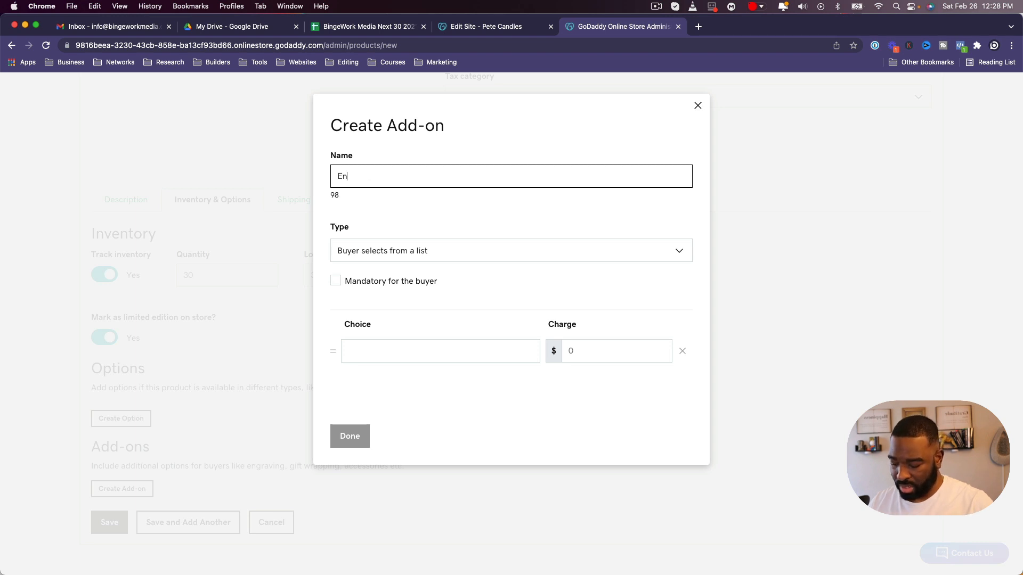
{"action": "type", "text": "graving"}
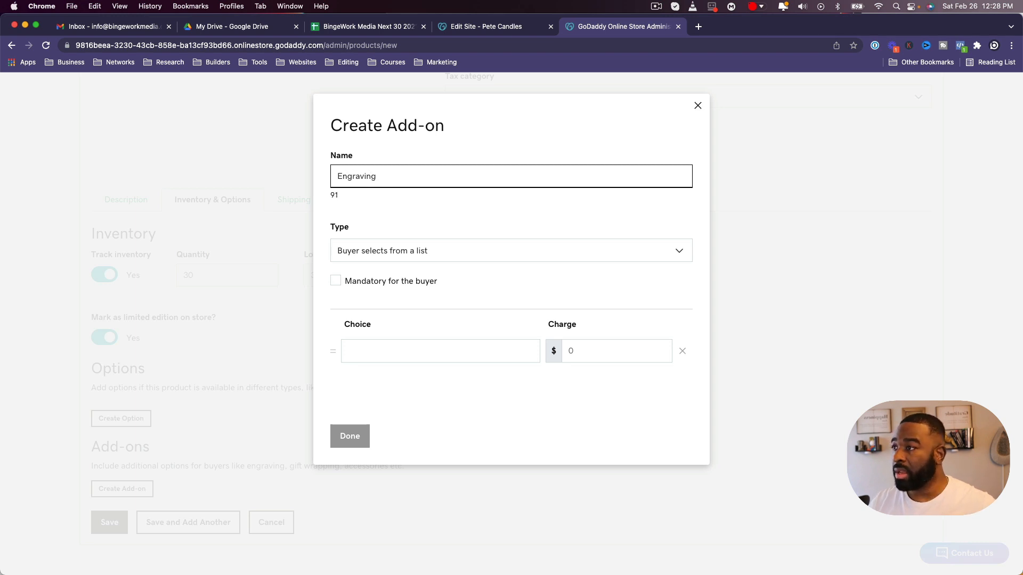
Set the Engraving add-on's type to "Buyer enters custom text" and make it mandatory for the buyer.
{"action": "left_click", "coordinate": [469, 258]}
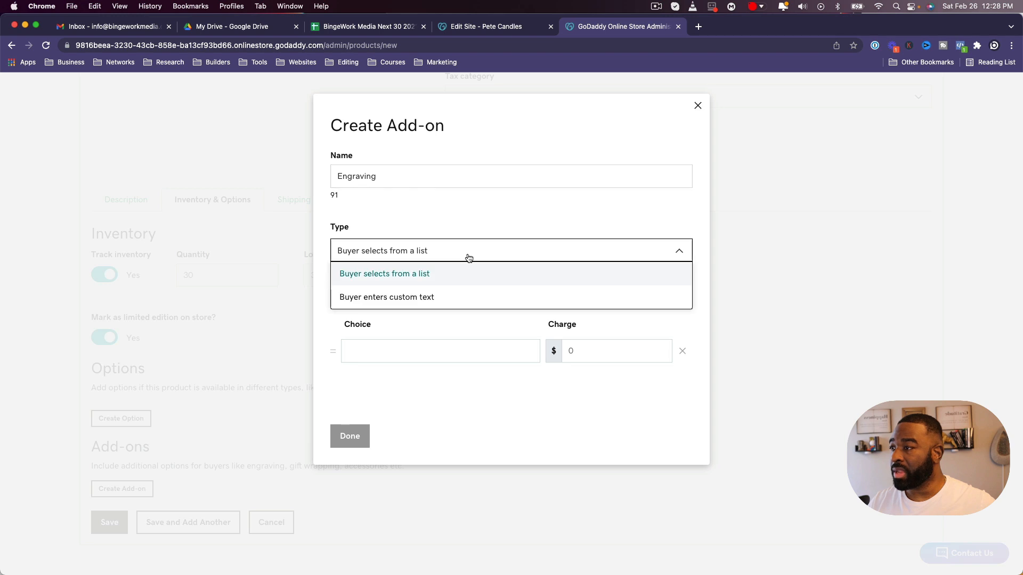
{"action": "left_click", "coordinate": [515, 232]}
{"action": "left_click", "coordinate": [500, 251]}
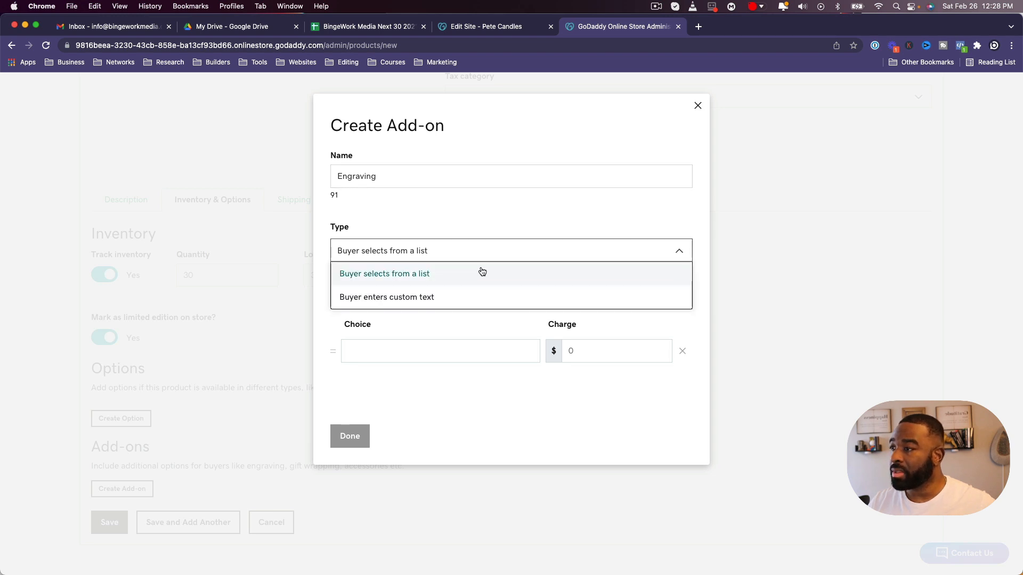
{"action": "left_click", "coordinate": [469, 295]}
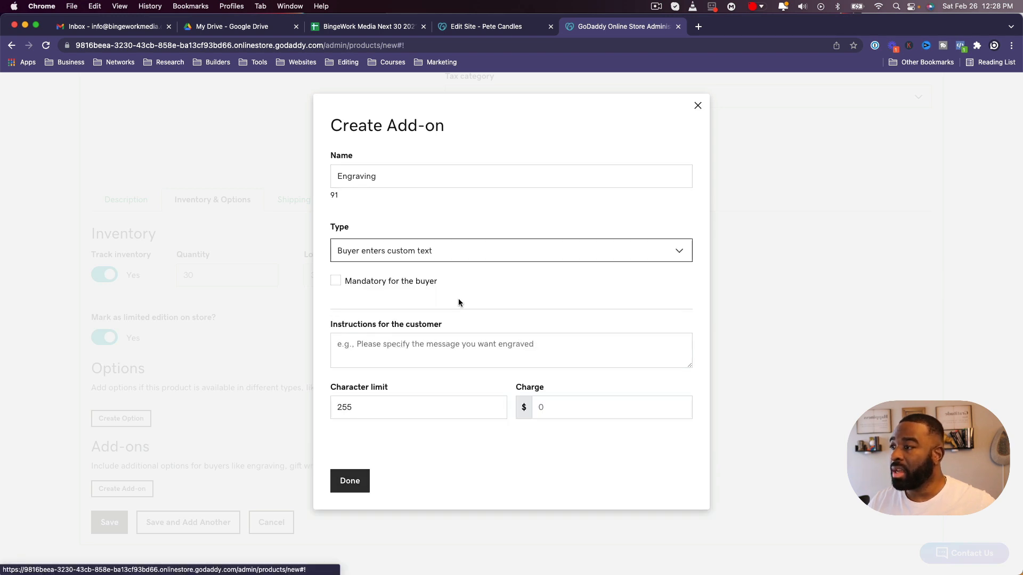
{"action": "left_click", "coordinate": [335, 282]}
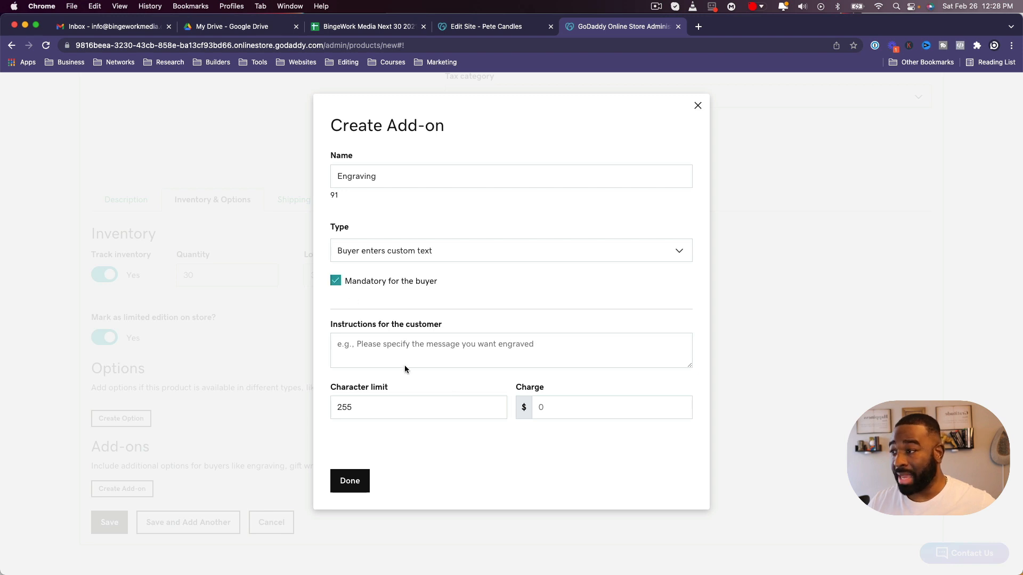
Enter the add-on's customer instructions "Please include what you would like us to engrave.".
{"action": "left_click", "coordinate": [456, 344]}
{"action": "type", "text": "P"}
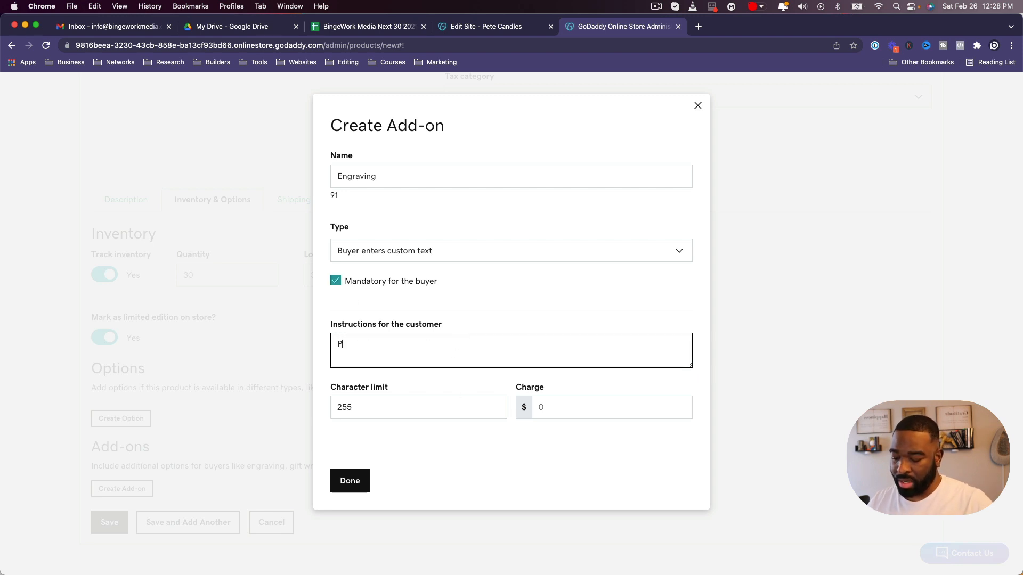
{"action": "type", "text": "lease in"}
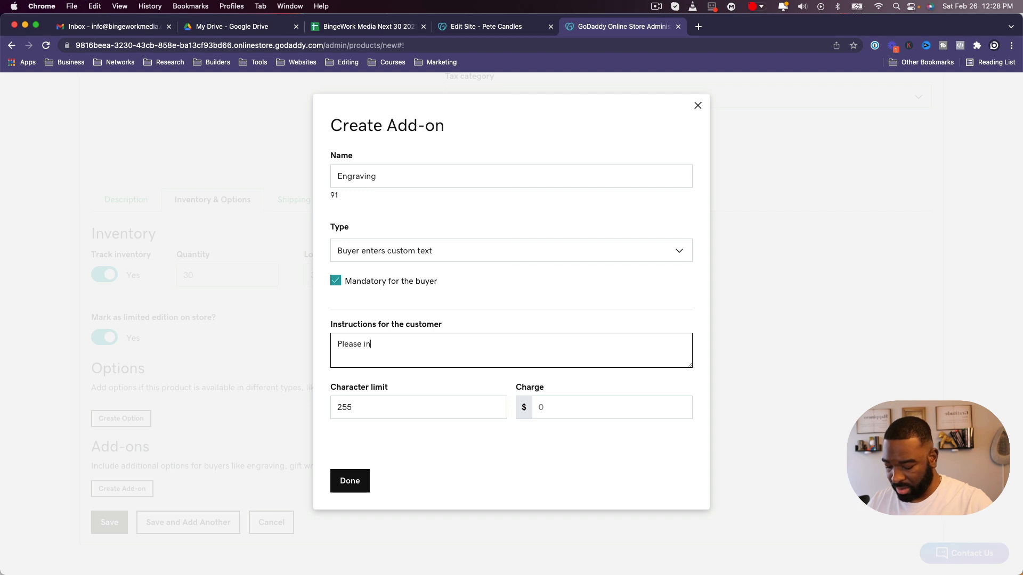
{"action": "type", "text": "clude what"}
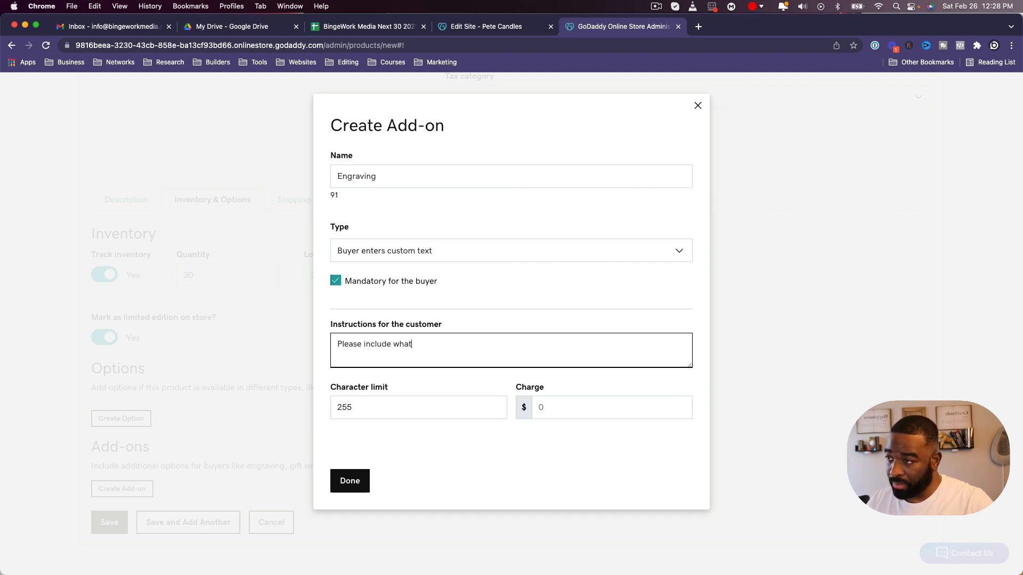
{"action": "type", "text": " you would"}
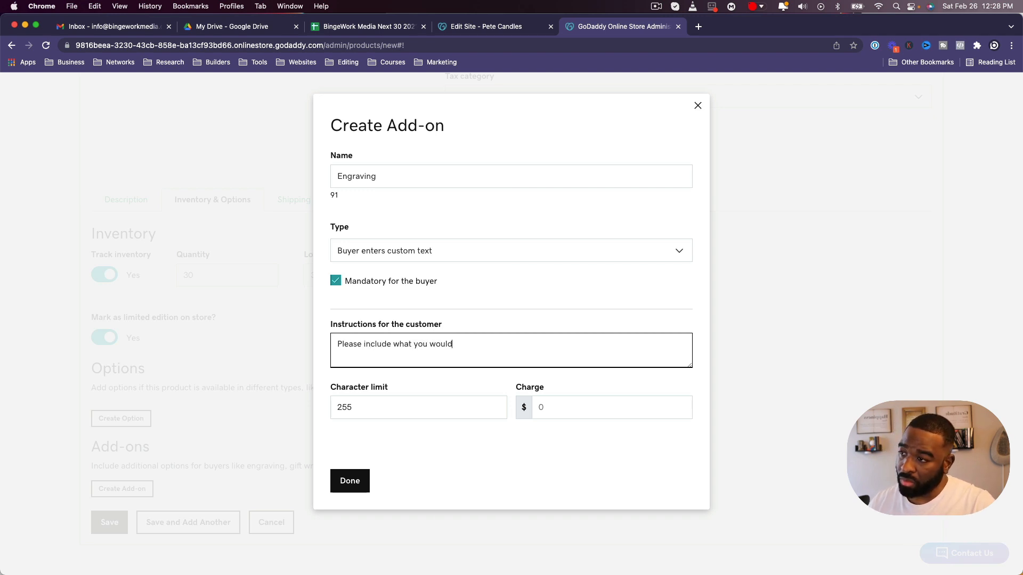
{"action": "type", "text": " like us "}
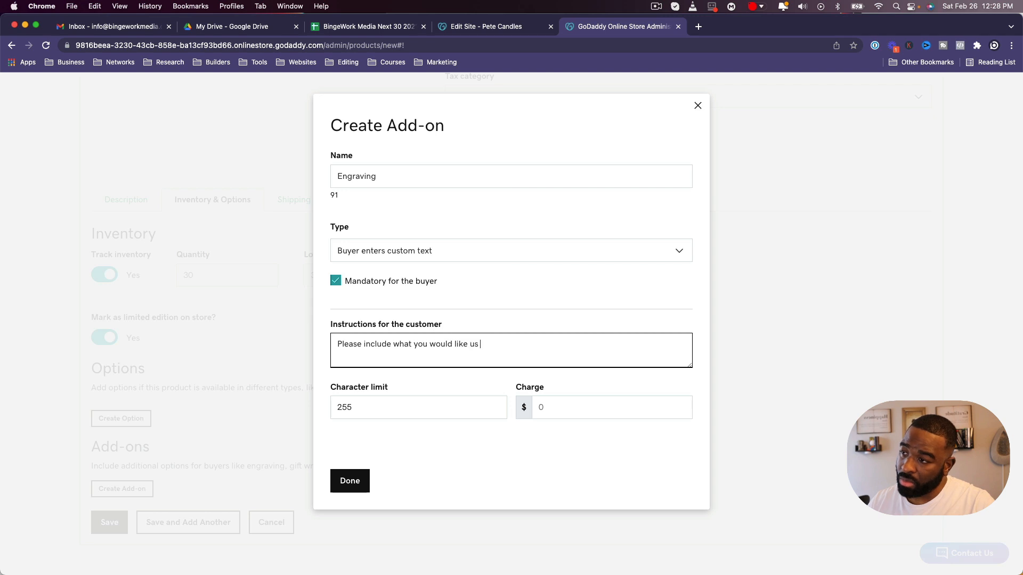
{"action": "type", "text": "to en"}
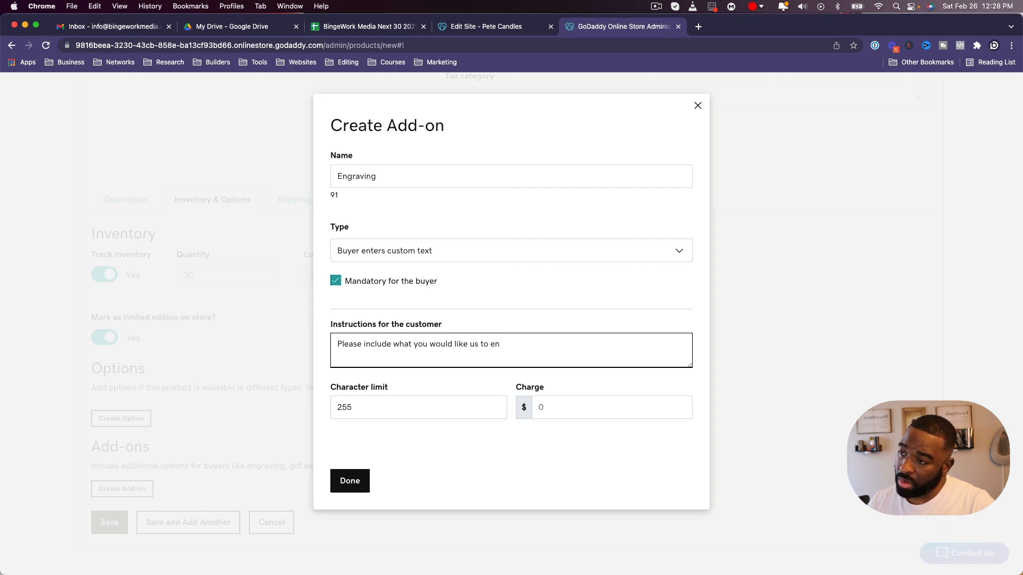
{"action": "type", "text": "grave"}
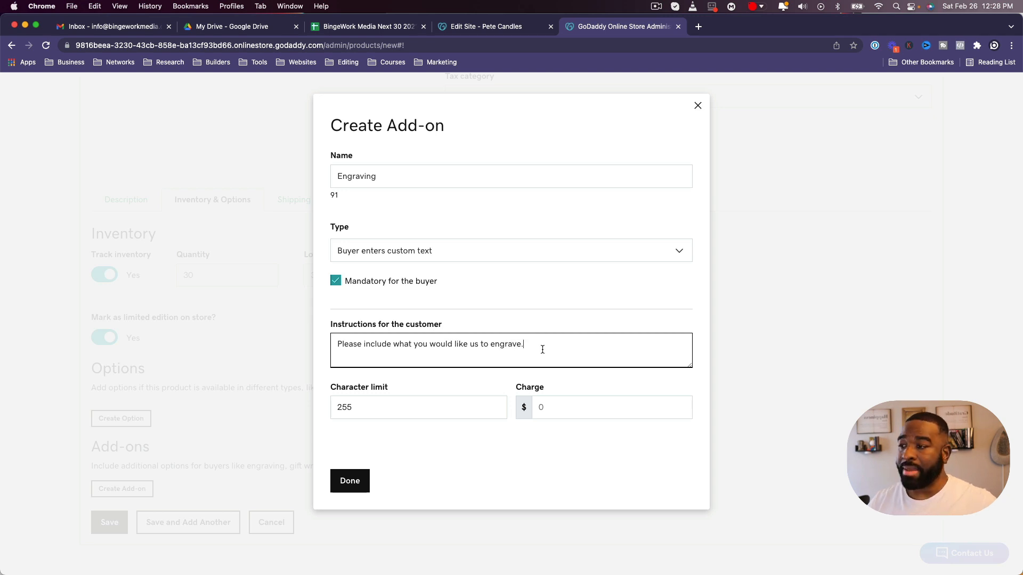
{"action": "type", "text": "."}
Set the Engraving add-on's charge to $9.99 and finish creating the add-on.
{"action": "left_click", "coordinate": [568, 407]}
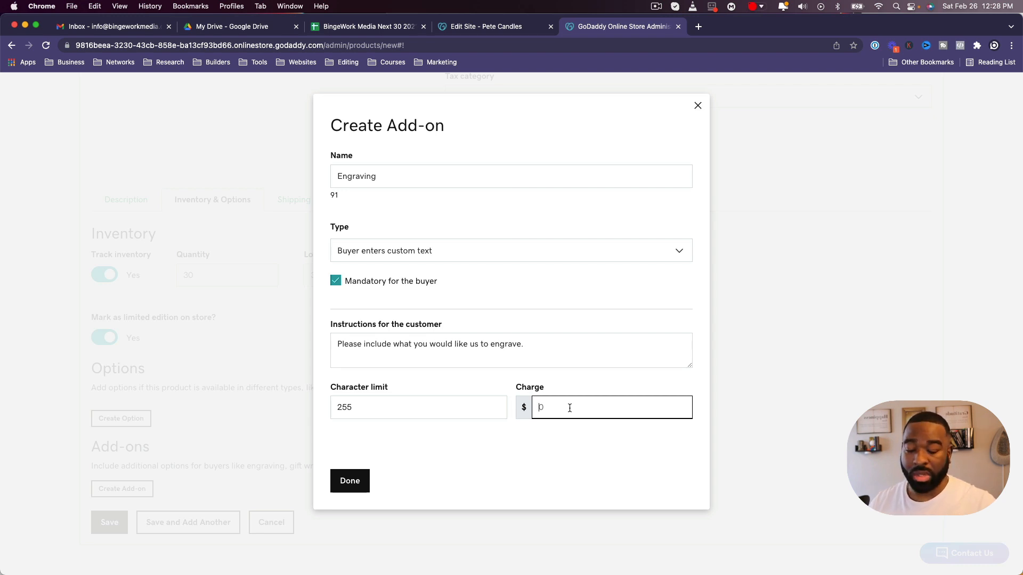
{"action": "type", "text": "10"}
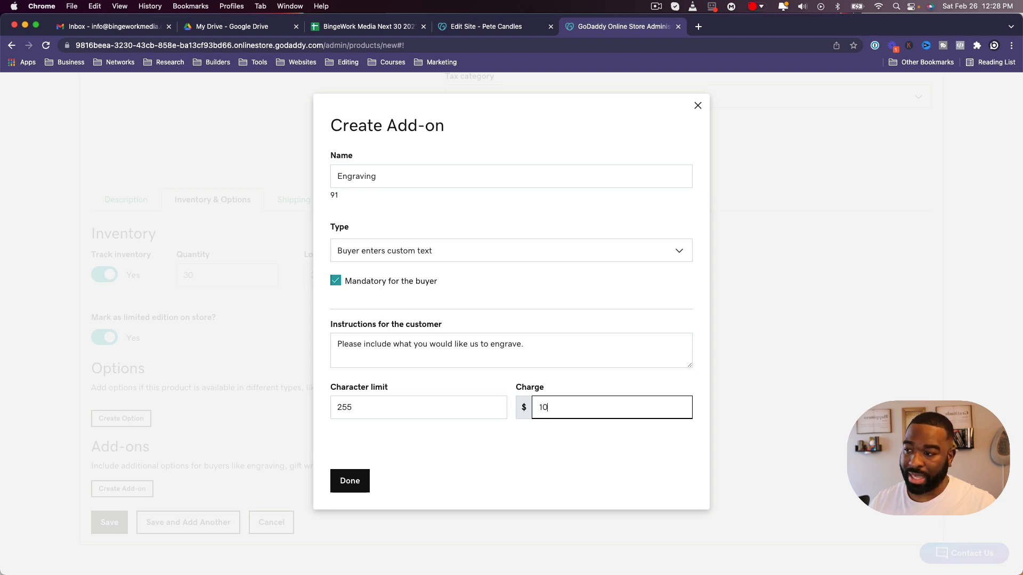
{"action": "key", "text": "BackSpace"}
{"action": "key", "text": "BackSpace"}
{"action": "type", "text": "9.9"}
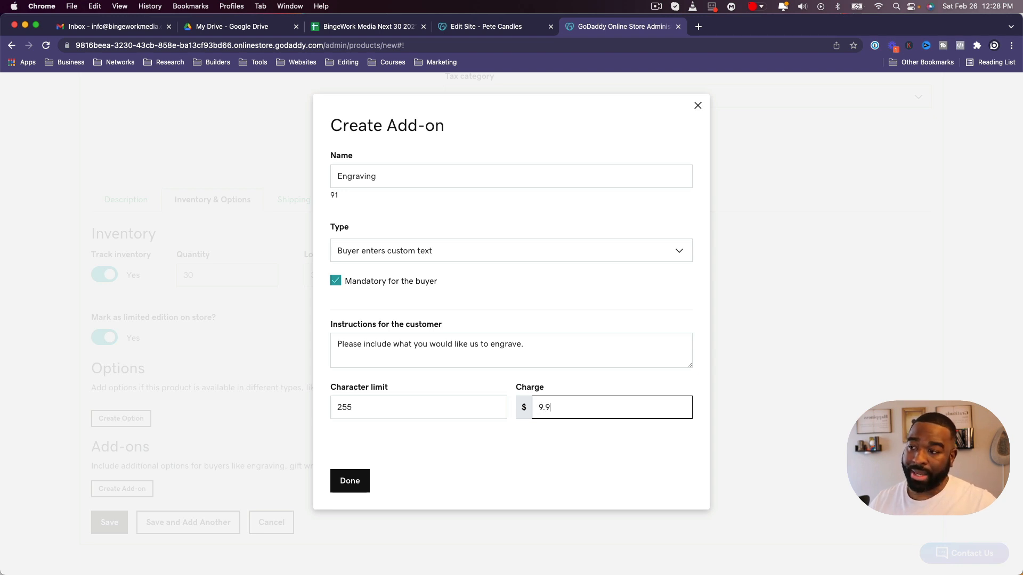
{"action": "type", "text": "8"}
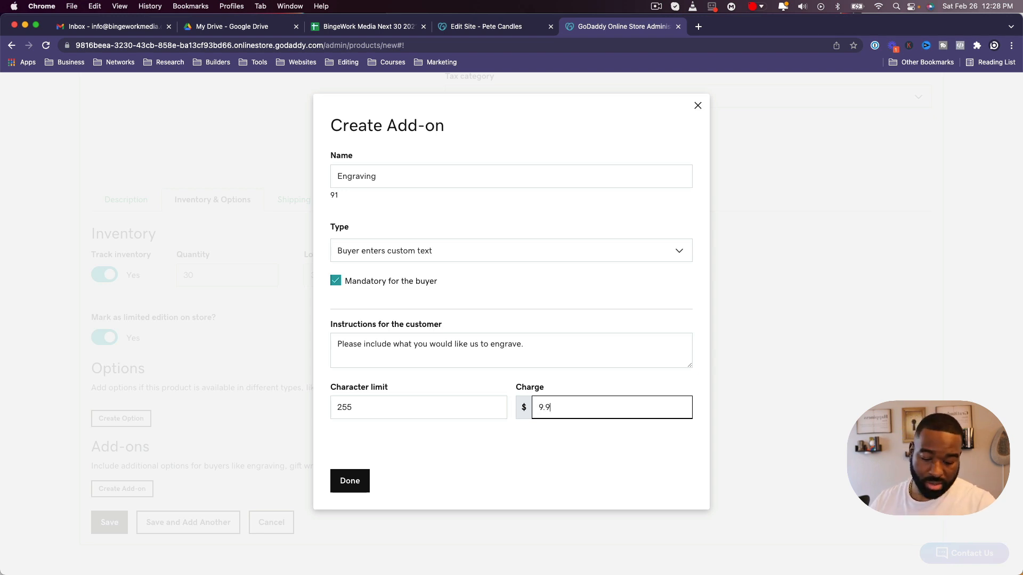
{"action": "type", "text": "9"}
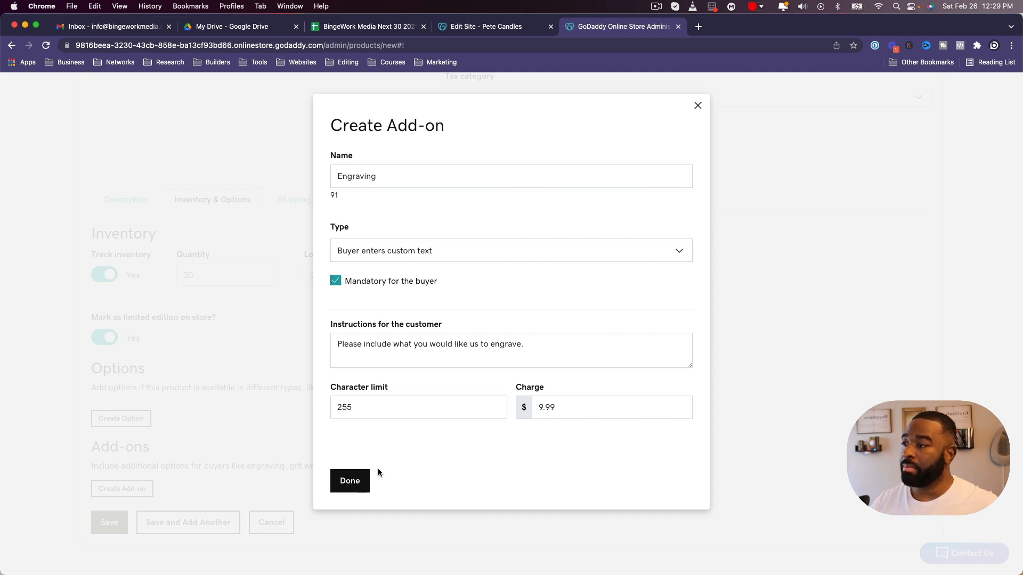
{"action": "left_click", "coordinate": [360, 472]}
Set the product's shipping package weight to 0.14 lbs.
{"action": "scroll", "coordinate": [367, 439], "scroll_direction": "down", "scroll_amount": 3}
{"action": "scroll", "coordinate": [316, 407], "scroll_direction": "up", "scroll_amount": 10}
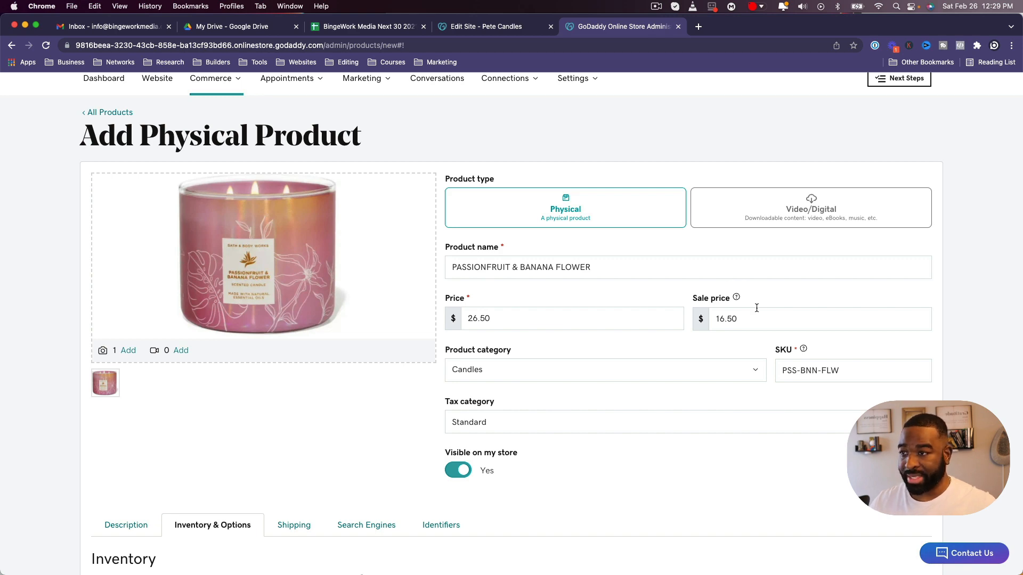
{"action": "scroll", "coordinate": [760, 206], "scroll_direction": "down", "scroll_amount": 1}
{"action": "scroll", "coordinate": [584, 397], "scroll_direction": "down", "scroll_amount": 5}
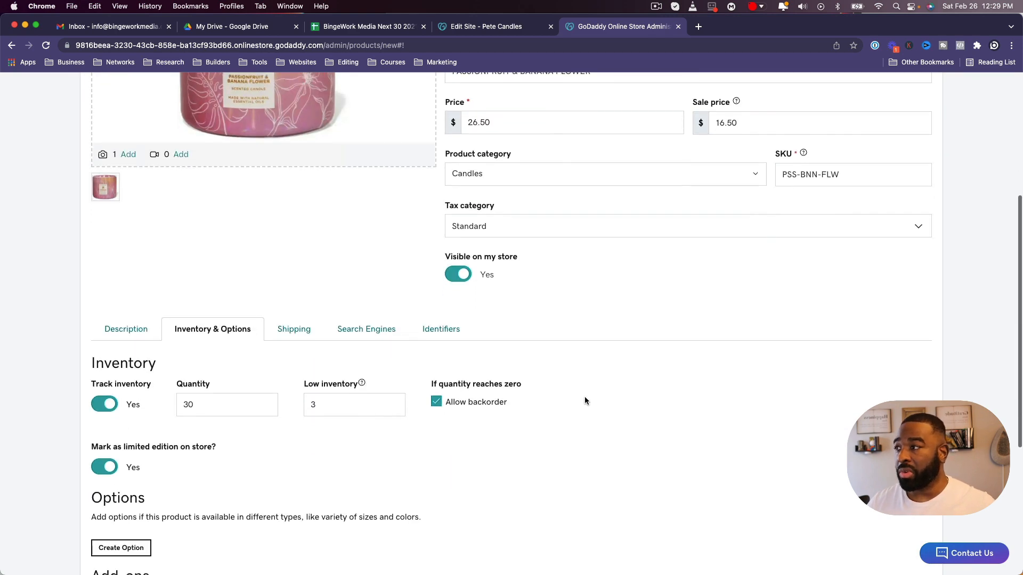
{"action": "left_click", "coordinate": [292, 330]}
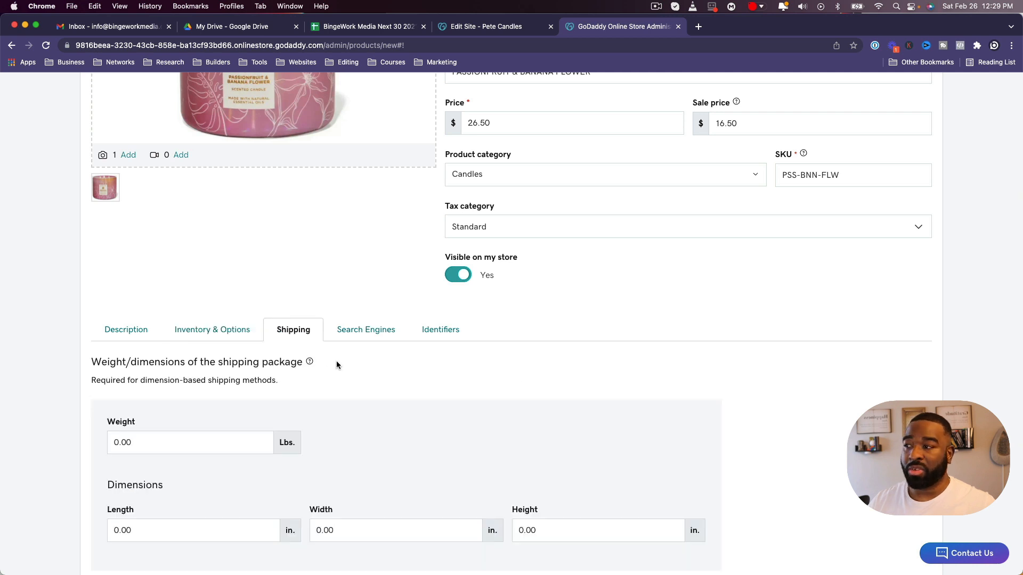
{"action": "scroll", "coordinate": [337, 360], "scroll_direction": "down", "scroll_amount": 3}
{"action": "left_click", "coordinate": [246, 327]}
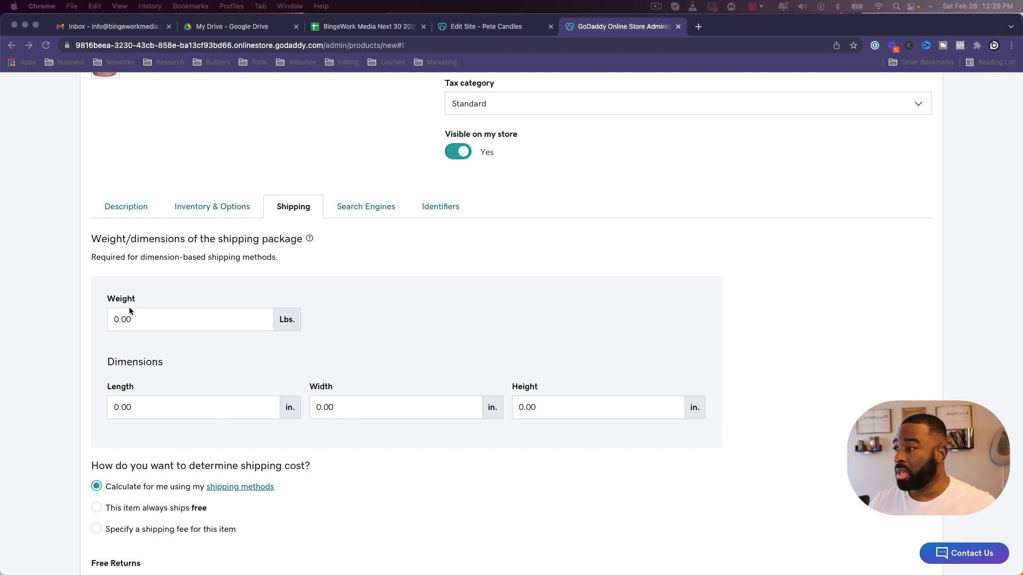
{"action": "left_click", "coordinate": [207, 320]}
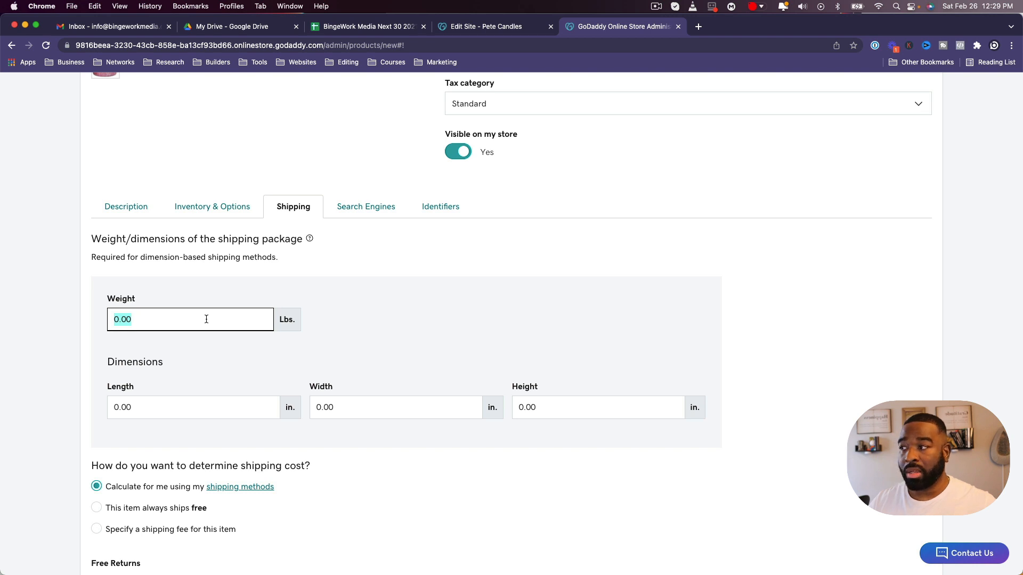
{"action": "key", "text": "Right"}
{"action": "key", "text": "BackSpace"}
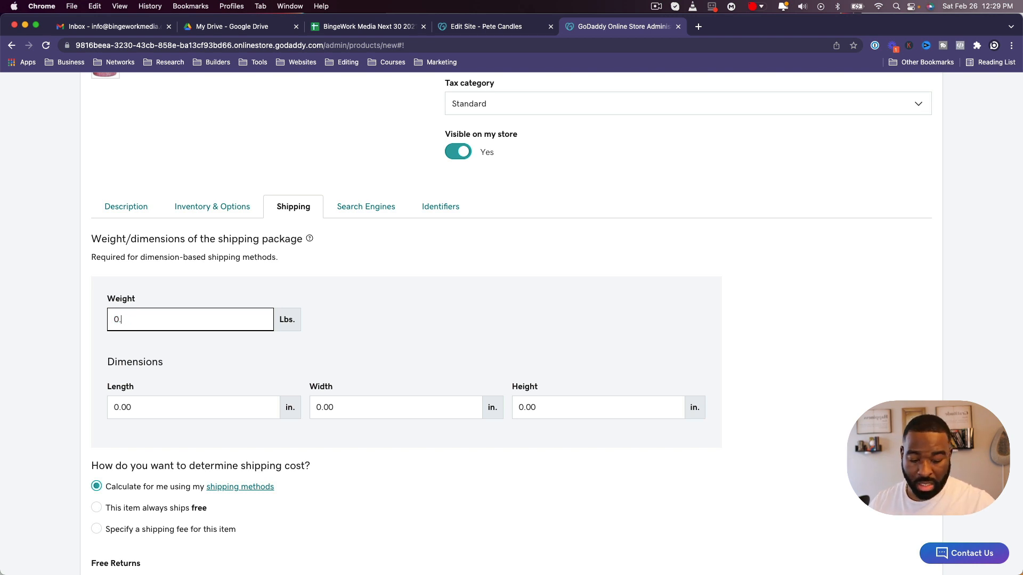
{"action": "type", "text": "15"}
{"action": "key", "text": "BackSpace"}
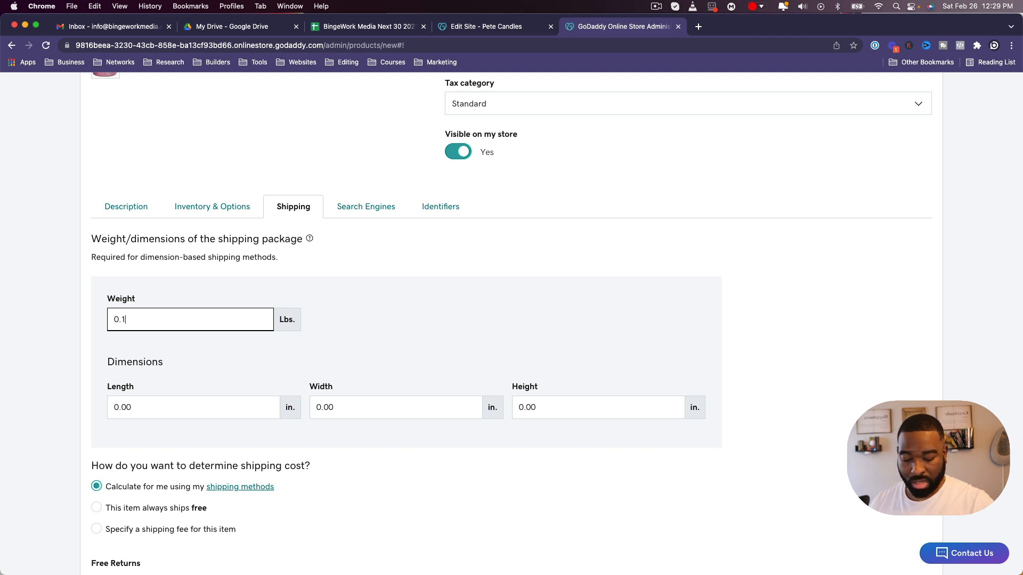
{"action": "type", "text": "4"}
{"action": "left_click", "coordinate": [349, 372]}
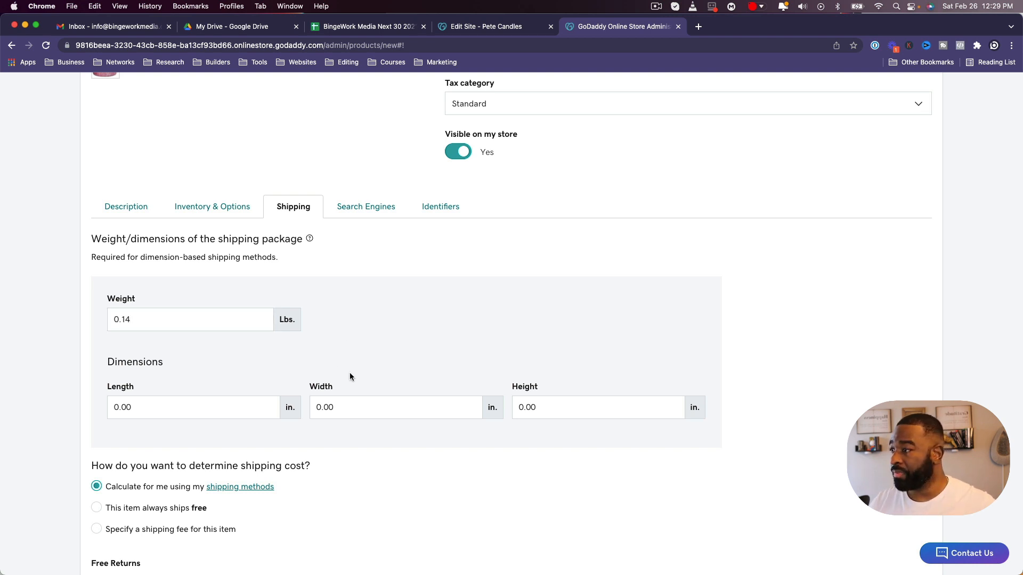
Turn on free returns in the product's shipping settings, leaving the package dimensions unfilled.
{"action": "left_click", "coordinate": [233, 409]}
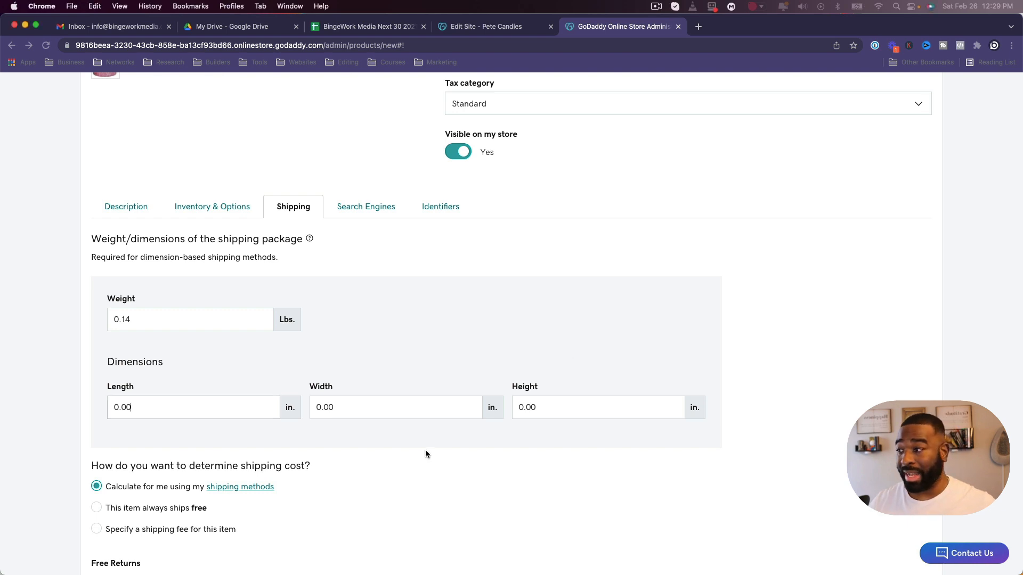
{"action": "key", "text": "Tab"}
{"action": "scroll", "coordinate": [423, 452], "scroll_direction": "down", "scroll_amount": 3}
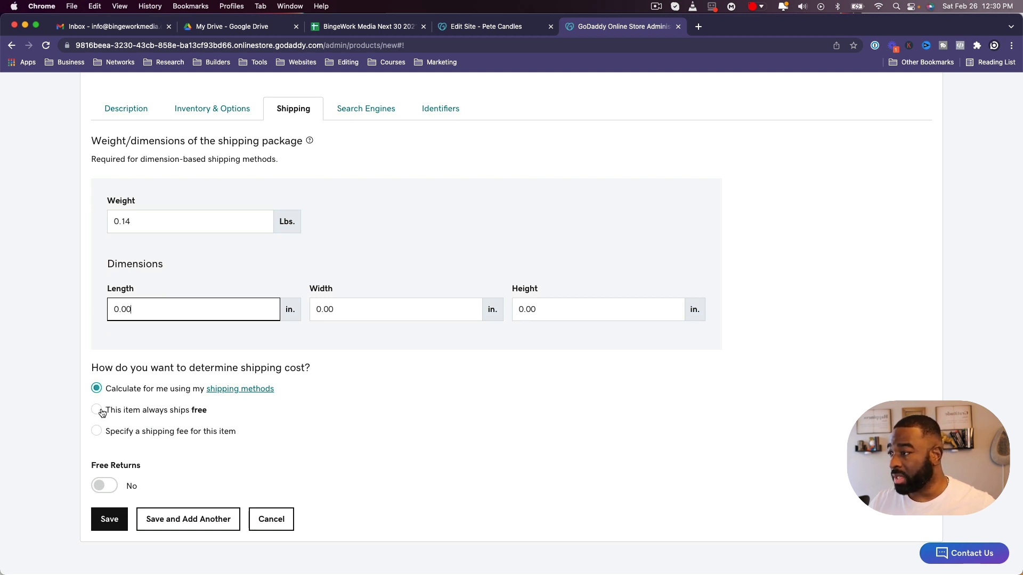
{"action": "scroll", "coordinate": [102, 440], "scroll_direction": "up", "scroll_amount": 2}
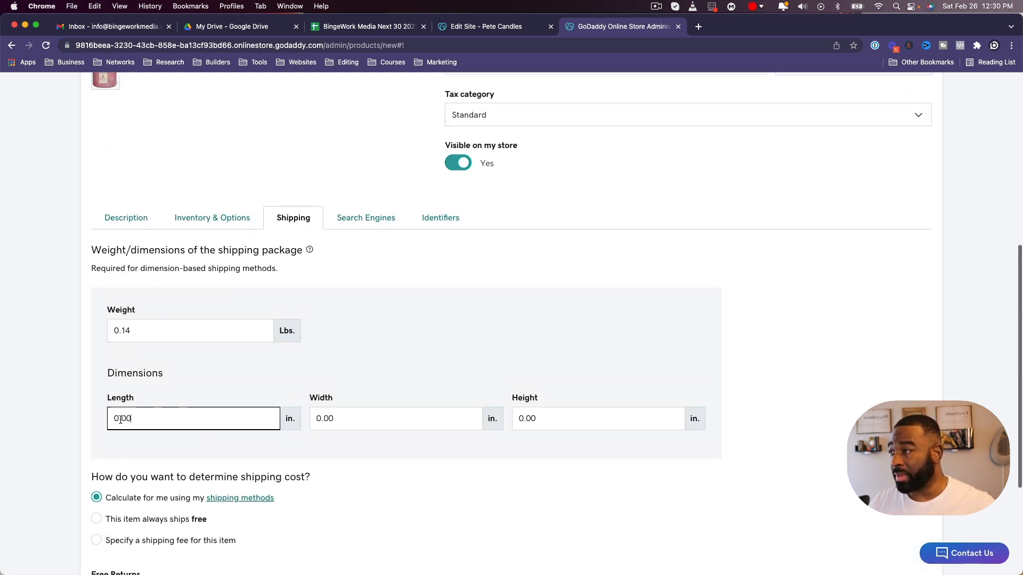
{"action": "scroll", "coordinate": [102, 440], "scroll_direction": "down", "scroll_amount": 3}
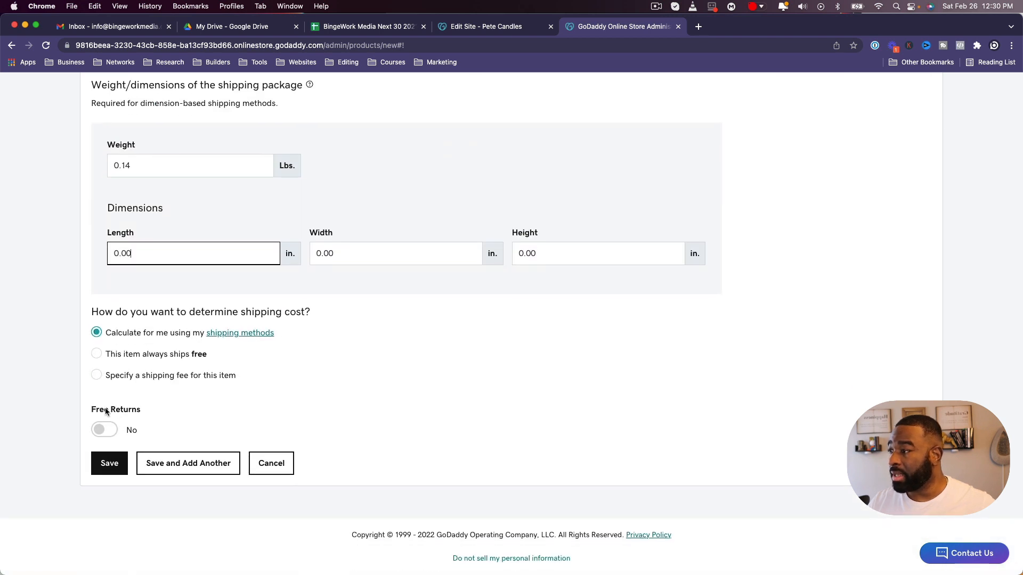
{"action": "left_click", "coordinate": [104, 430]}
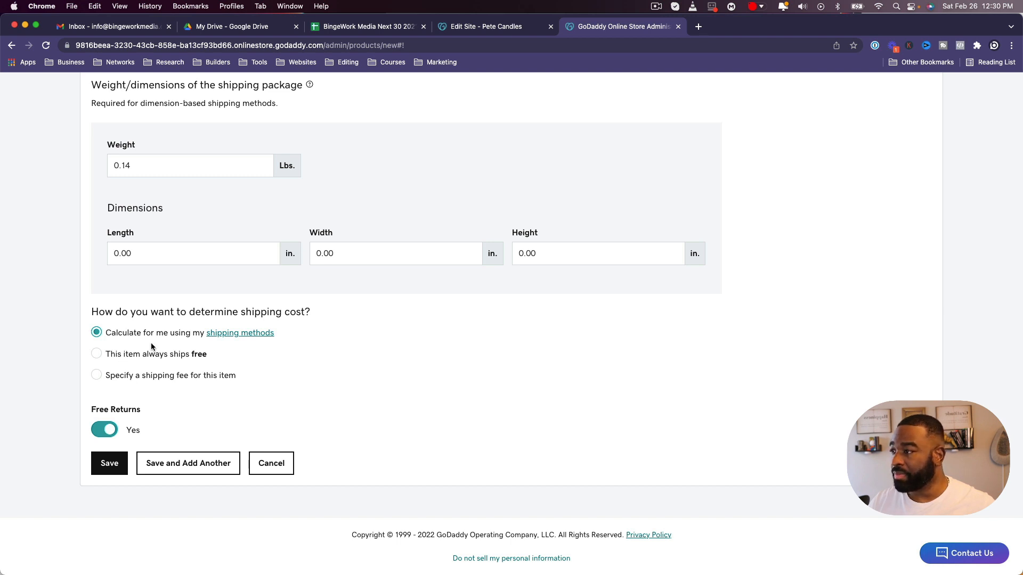
Open the store's shipping methods in a separate browser tab from the product's shipping cost options.
{"action": "scroll", "coordinate": [208, 368], "scroll_direction": "up", "scroll_amount": 3}
{"action": "scroll", "coordinate": [210, 365], "scroll_direction": "down", "scroll_amount": 3}
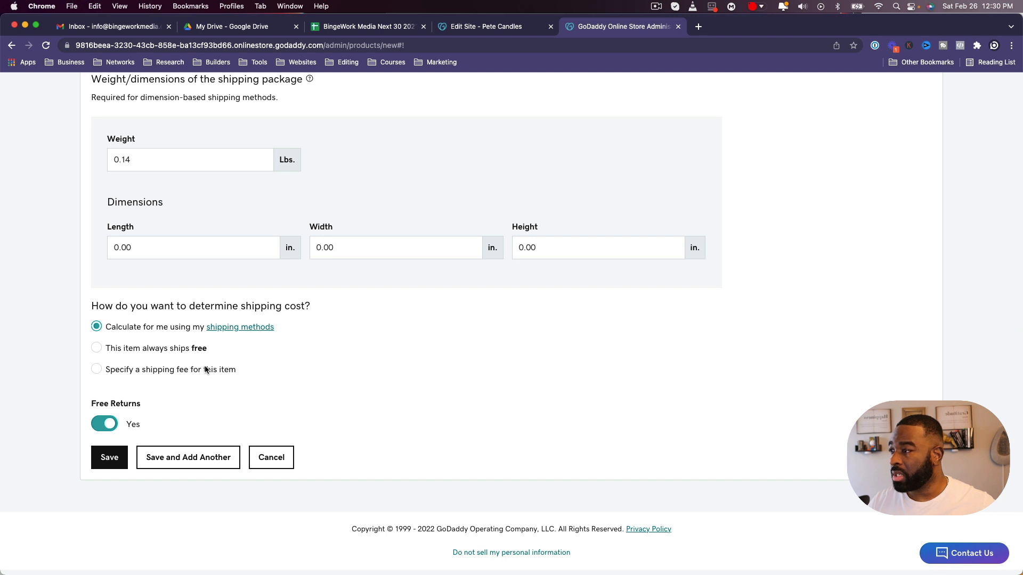
{"action": "left_click", "coordinate": [245, 328], "text": "super"}
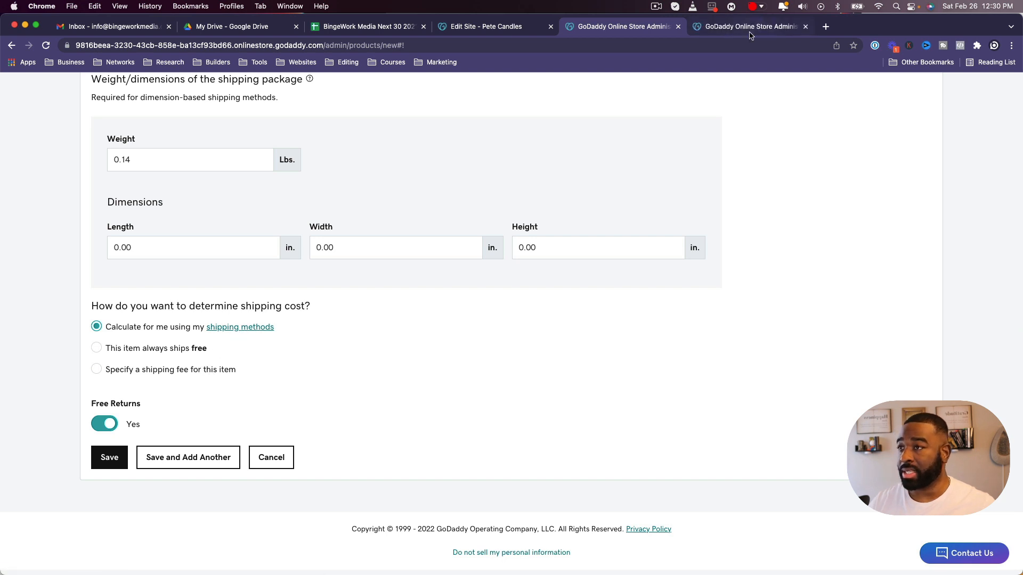
Look over the store's shipping methods and the Local Delivery setup form, and close them without adding anything.
{"action": "left_click", "coordinate": [782, 21]}
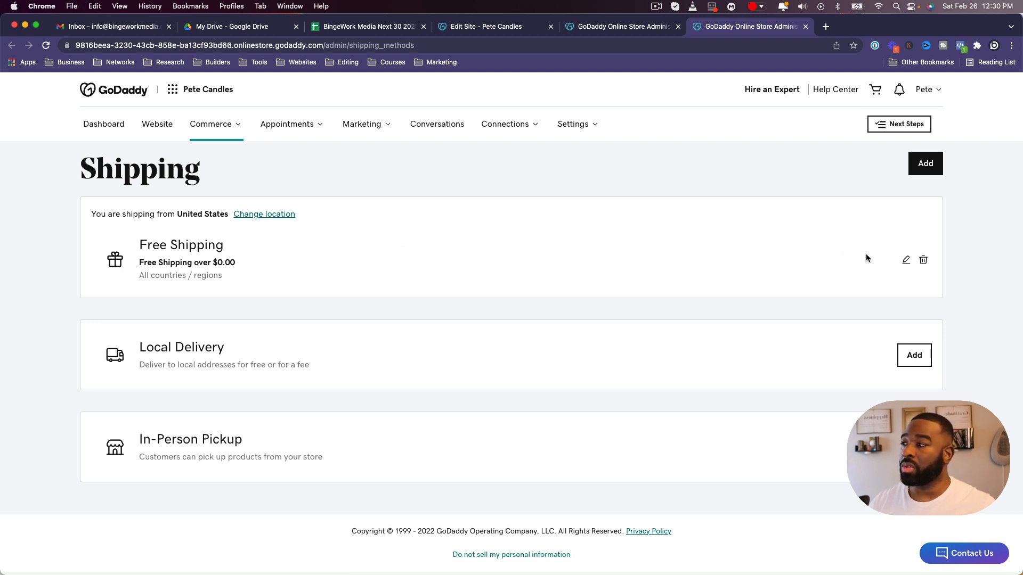
{"action": "left_click", "coordinate": [927, 358]}
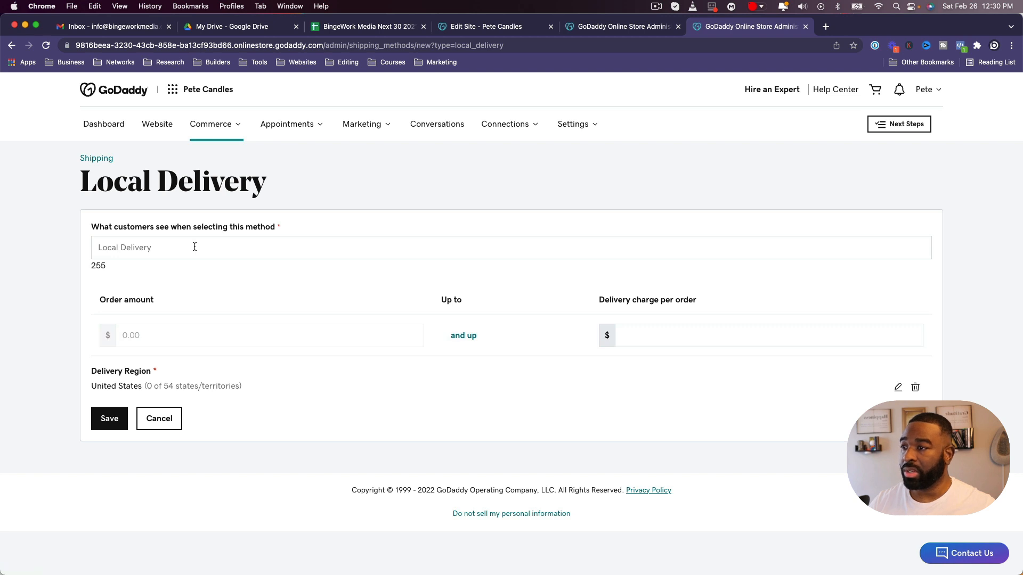
{"action": "left_click", "coordinate": [232, 254]}
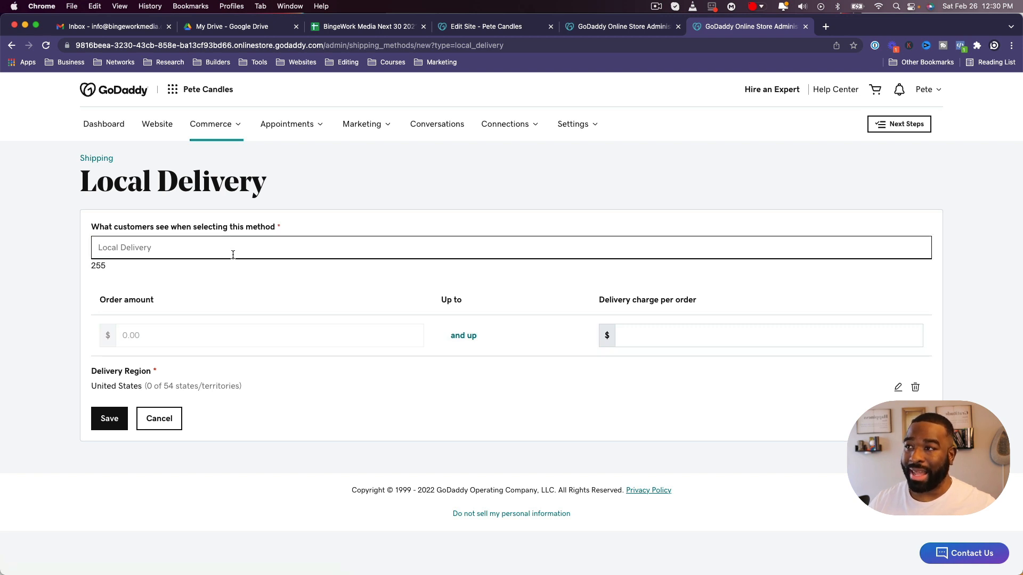
{"action": "key", "text": "super+w"}
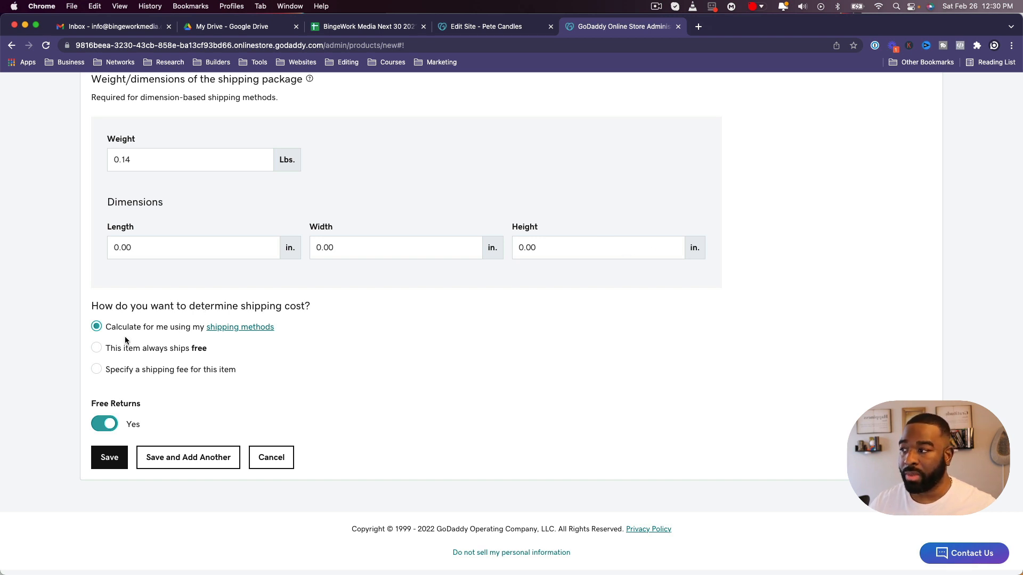
Set the passionfruit and banana flower candle to always ship free.
{"action": "left_click", "coordinate": [105, 347]}
{"action": "scroll", "coordinate": [253, 359], "scroll_direction": "up", "scroll_amount": 3}
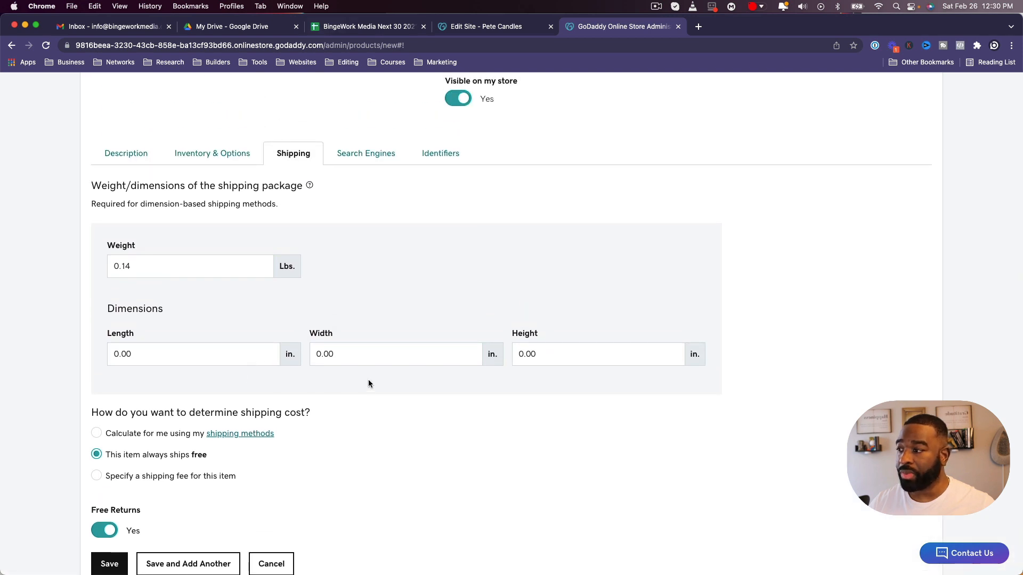
{"action": "scroll", "coordinate": [369, 379], "scroll_direction": "down", "scroll_amount": 2}
{"action": "scroll", "coordinate": [375, 324], "scroll_direction": "up", "scroll_amount": 8}
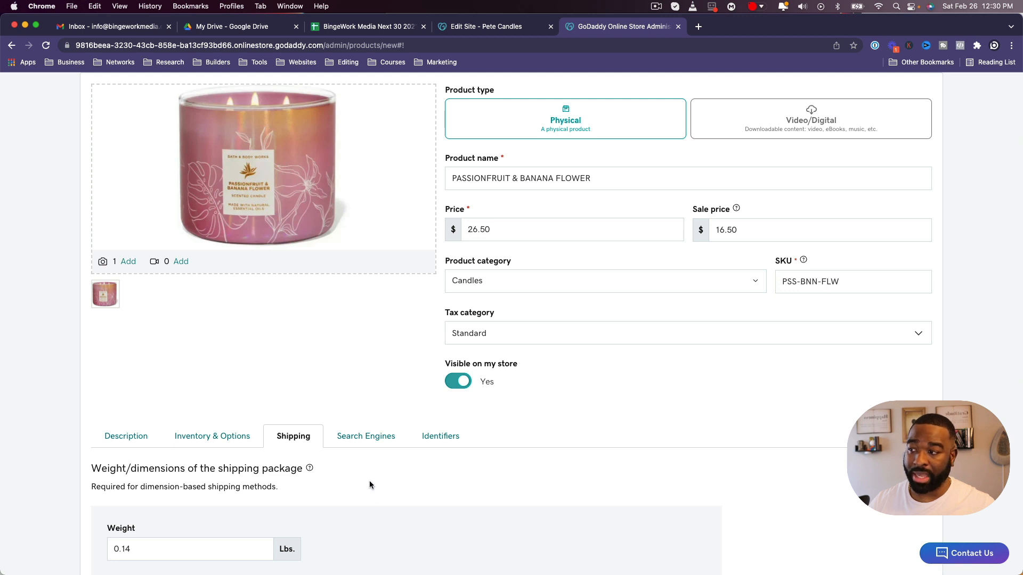
Examine the product's web link in its search engine settings.
{"action": "left_click", "coordinate": [366, 440]}
{"action": "scroll", "coordinate": [394, 486], "scroll_direction": "down", "scroll_amount": 2}
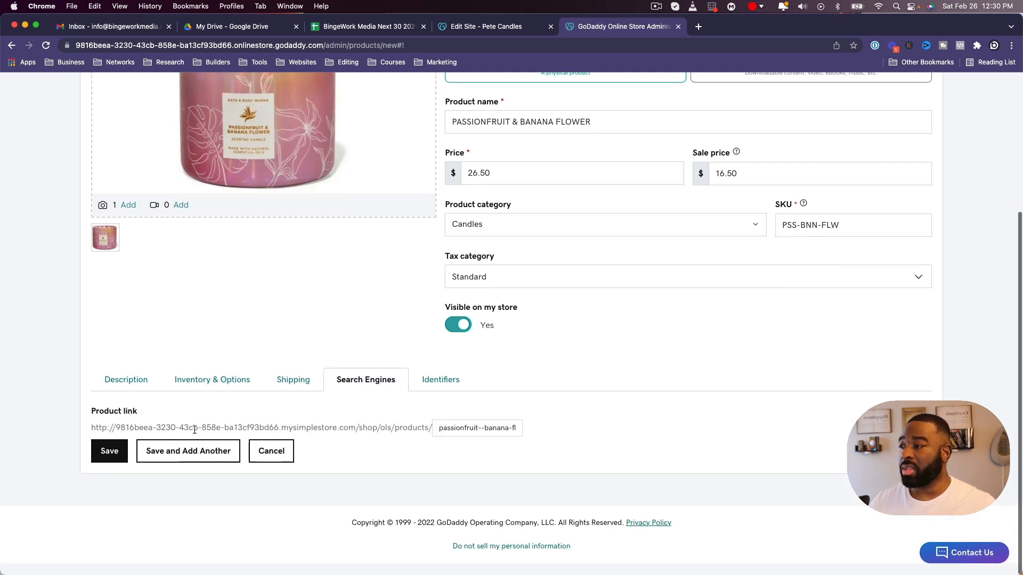
{"action": "triple_click", "coordinate": [441, 427]}
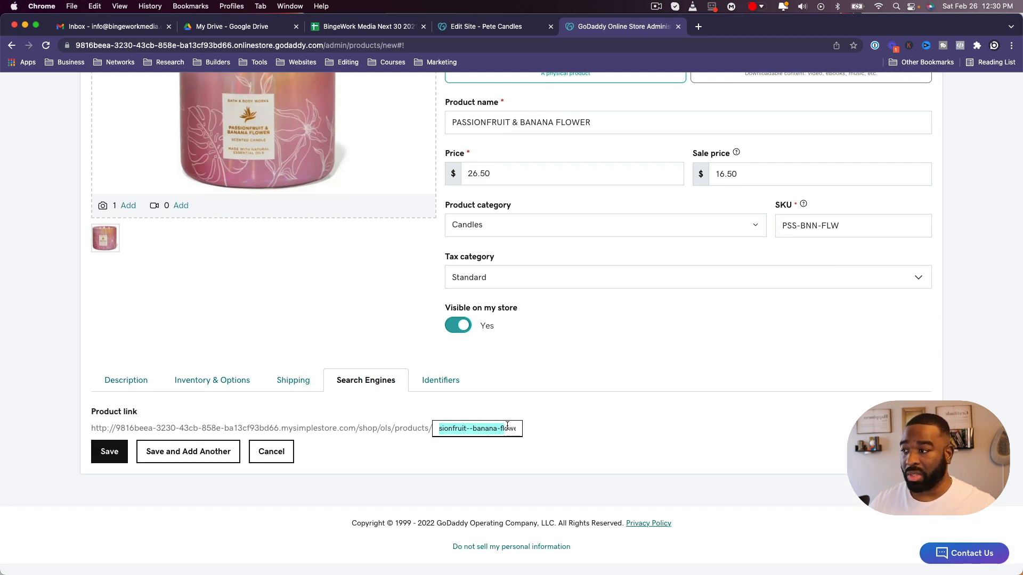
Go through the product's brand information and identifiers without filling them in, and save the product to add another.
{"action": "left_click", "coordinate": [437, 382]}
{"action": "scroll", "coordinate": [325, 458], "scroll_direction": "down", "scroll_amount": 4}
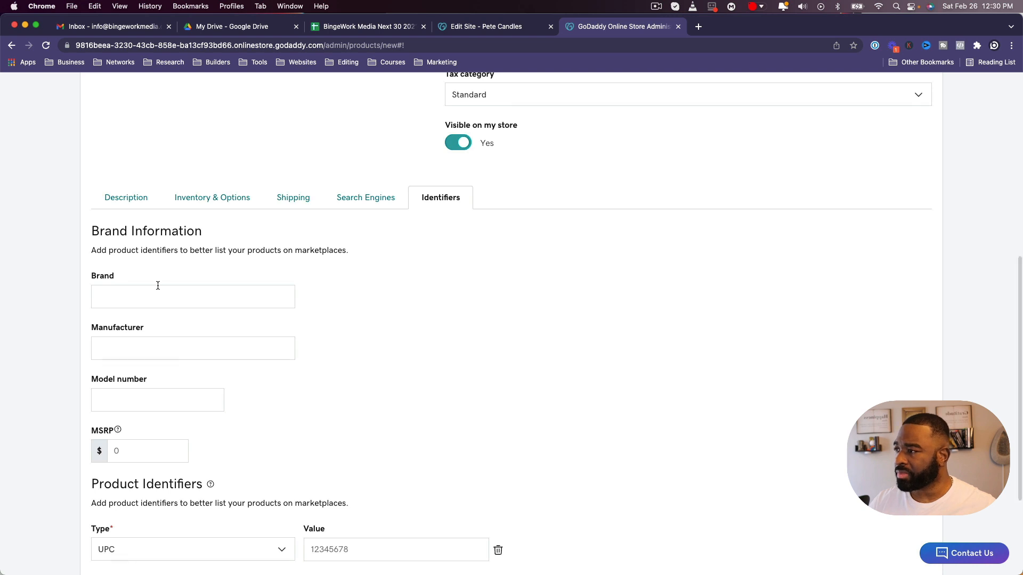
{"action": "left_click", "coordinate": [171, 296]}
{"action": "scroll", "coordinate": [232, 320], "scroll_direction": "down", "scroll_amount": 2}
{"action": "left_click", "coordinate": [222, 251]}
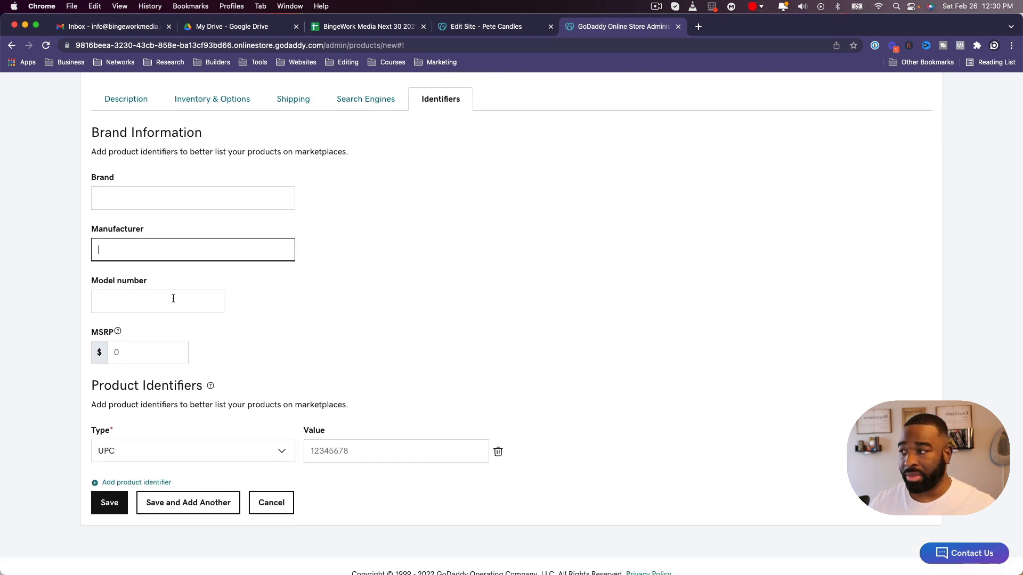
{"action": "left_click", "coordinate": [173, 298]}
{"action": "left_click", "coordinate": [168, 352]}
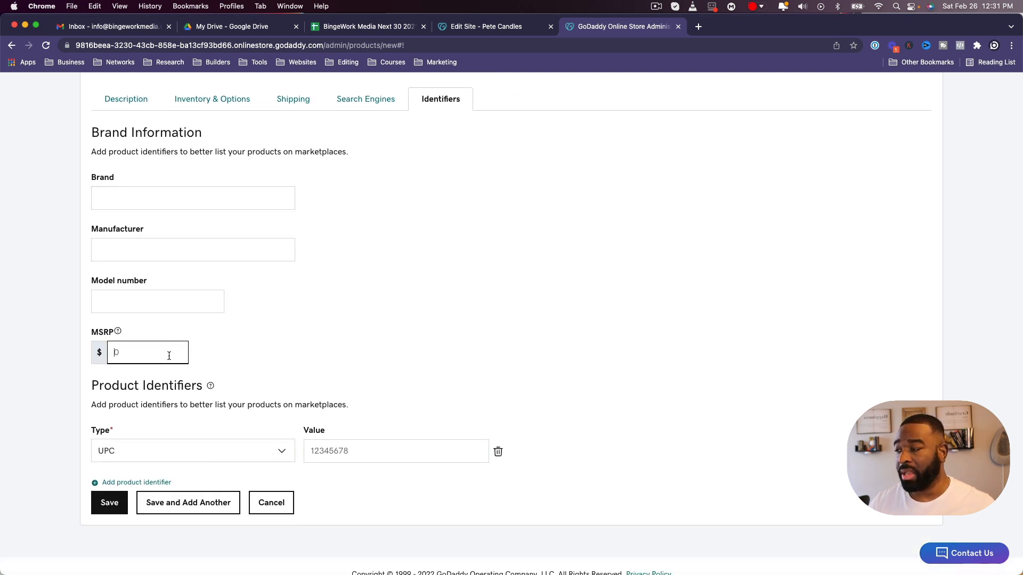
{"action": "scroll", "coordinate": [330, 426], "scroll_direction": "down", "scroll_amount": 1}
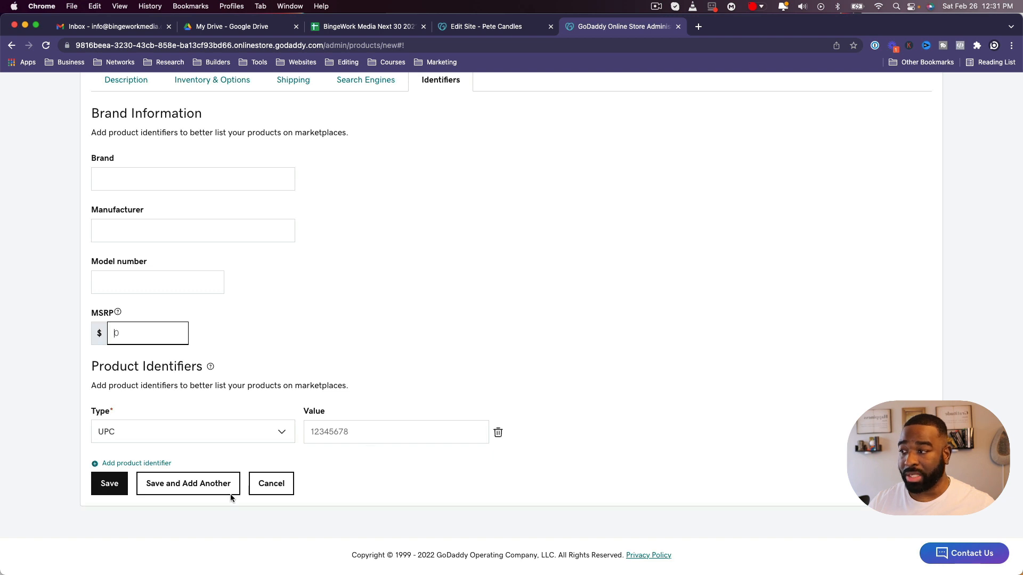
{"action": "left_click", "coordinate": [190, 485]}
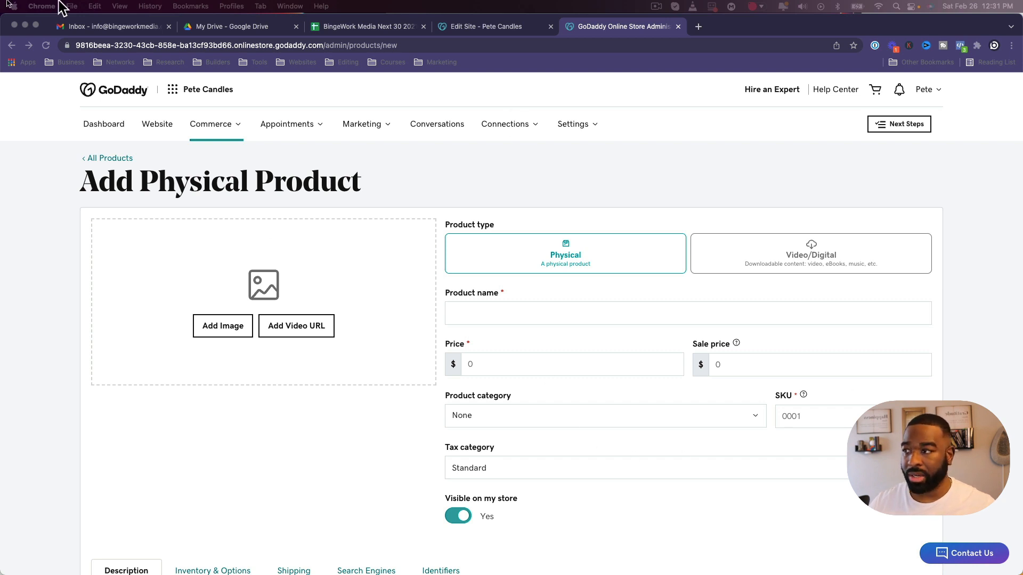
Upload the orange Tiki Beach candle image and insert it into the new product.
{"action": "left_click", "coordinate": [213, 323]}
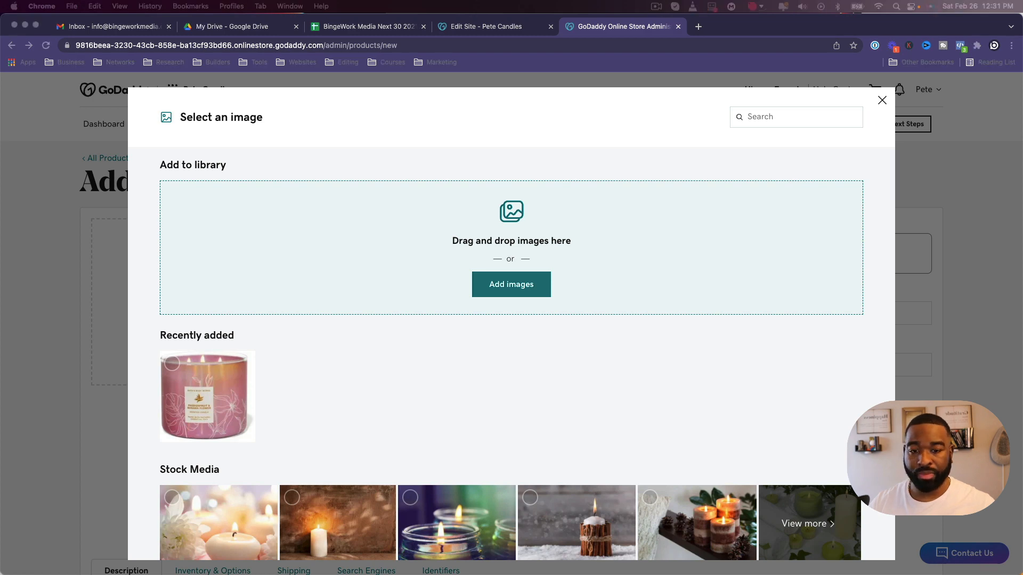
{"action": "left_click_drag", "start_coordinate": [1022, 270], "coordinate": [685, 286]}
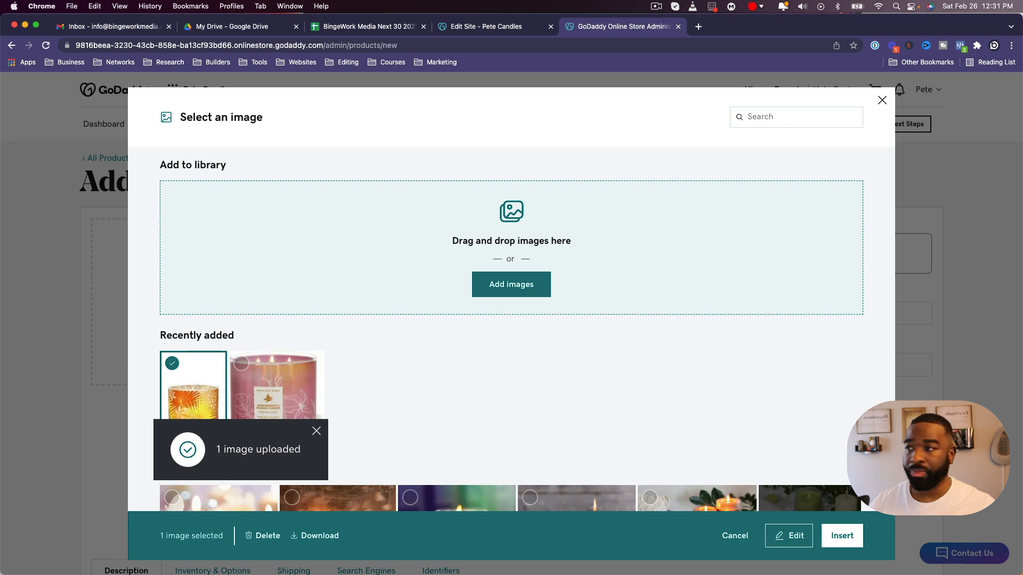
{"action": "left_click", "coordinate": [845, 541]}
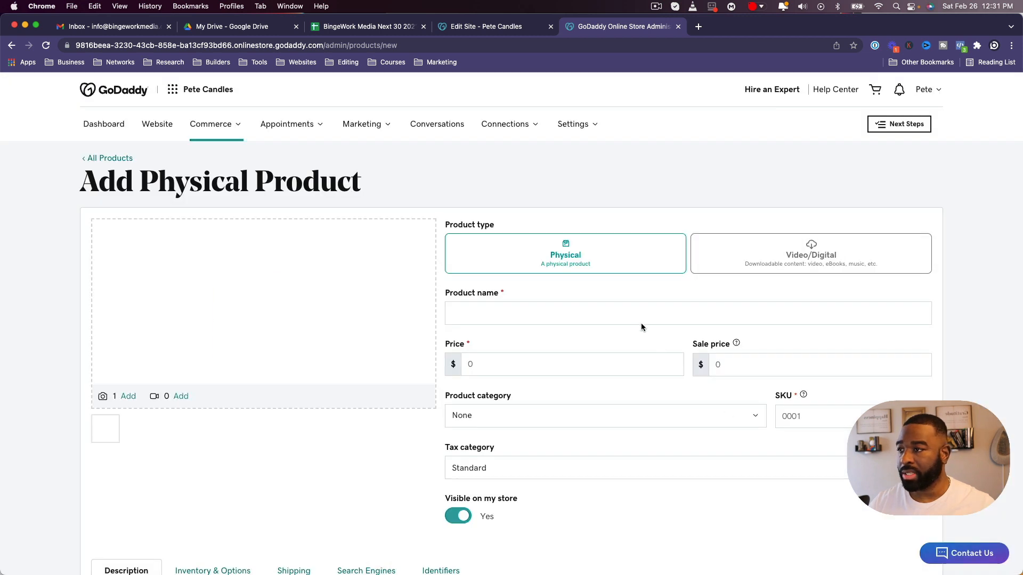
Name the product TIKI BEACH and set its price to $16.50 and sale price to $26.50.
{"action": "left_click", "coordinate": [532, 321]}
{"action": "type", "text": "TIKI BEACH"}
{"action": "left_click", "coordinate": [529, 357]}
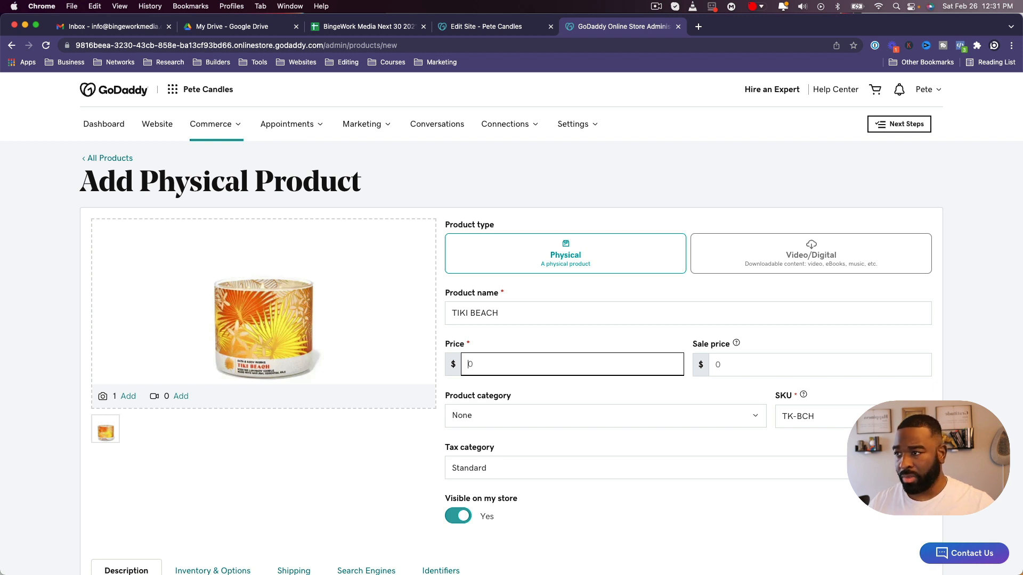
{"action": "type", "text": "16.50"}
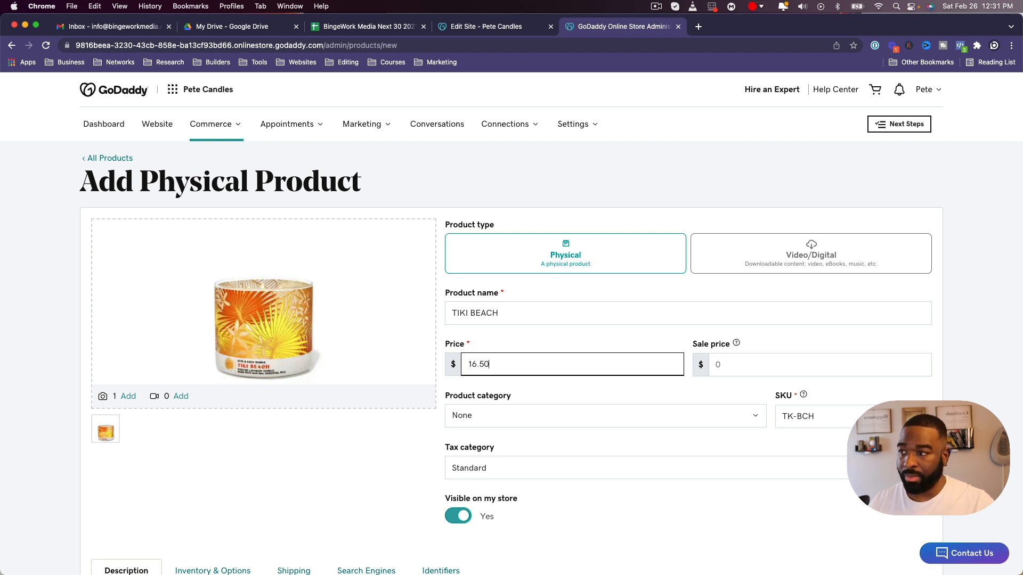
{"action": "left_click", "coordinate": [718, 365]}
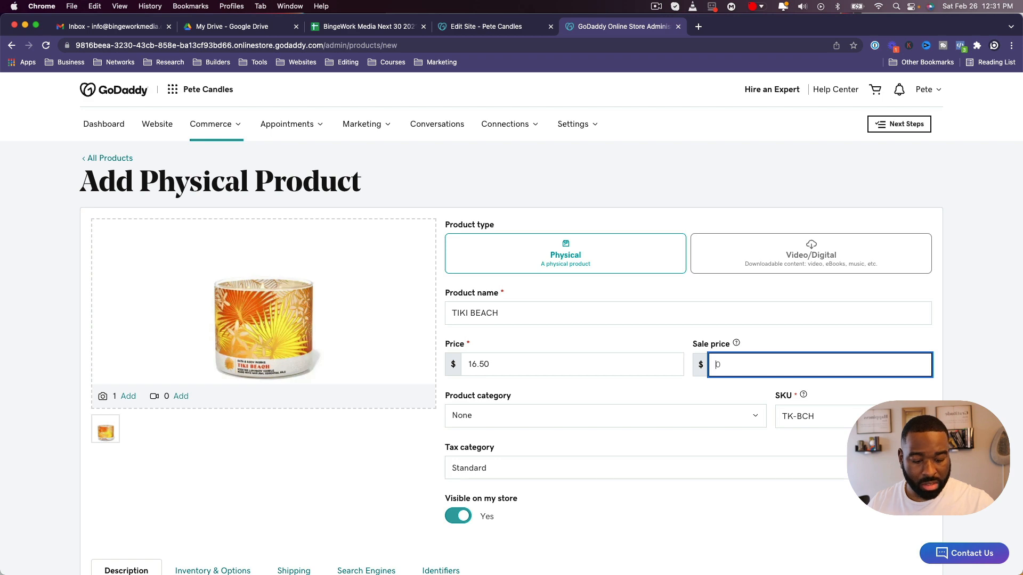
{"action": "type", "text": "26.50"}
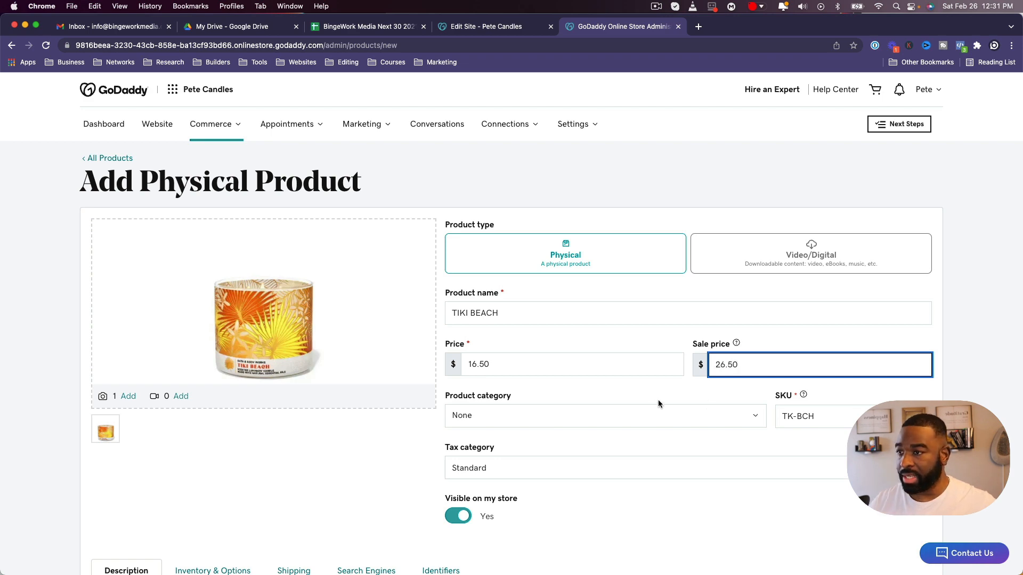
Assign the Tiki Beach product to the Candles category.
{"action": "left_click", "coordinate": [657, 416]}
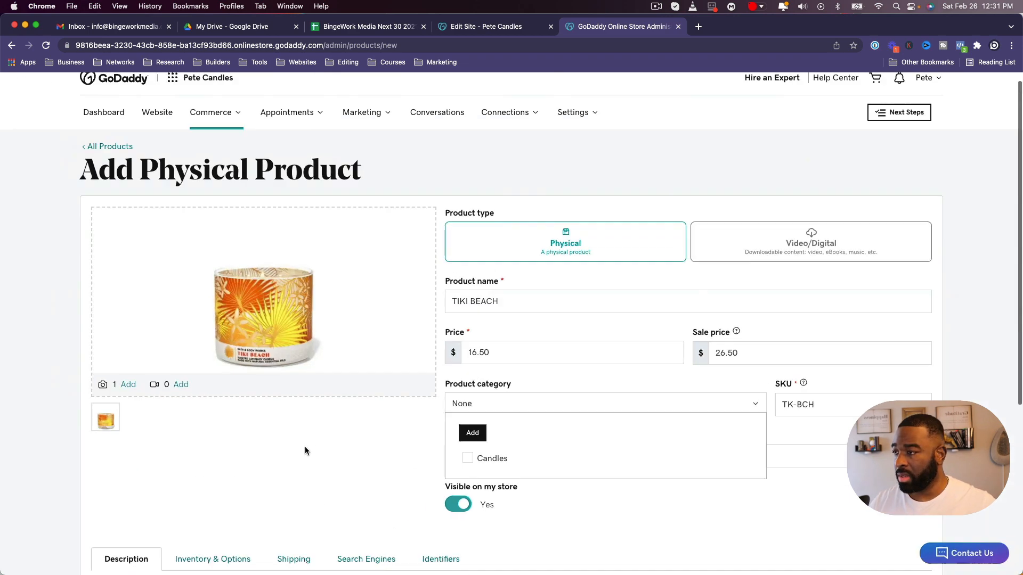
{"action": "left_click", "coordinate": [466, 460]}
{"action": "left_click", "coordinate": [440, 468]}
Describe the candle as smelling like creamy, coconutty paradise, with fragrance notes of warm vanilla musk, orchids and toasted coconut.
{"action": "scroll", "coordinate": [379, 446], "scroll_direction": "down", "scroll_amount": 5}
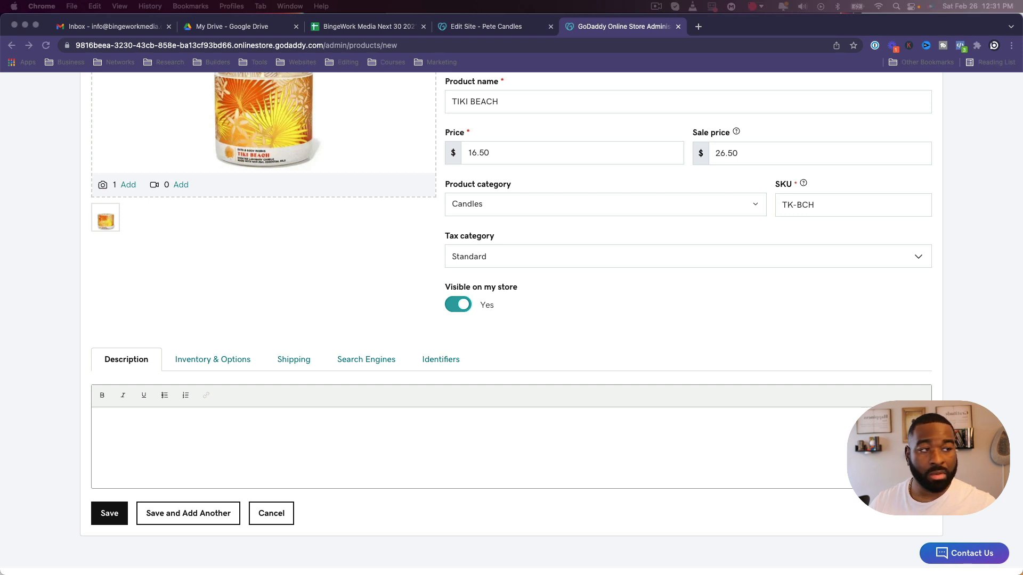
{"action": "left_click", "coordinate": [285, 430]}
{"action": "type", "text": "What it smells like: creamy, coconutty paradise. Fragrance notes: warm vanilla musk, orchids and toasted coconut."}
Set the Tiki Beach inventory quantity to 35, keeping the low inventory level at 3 and adding no options or add-ons.
{"action": "left_click", "coordinate": [210, 361]}
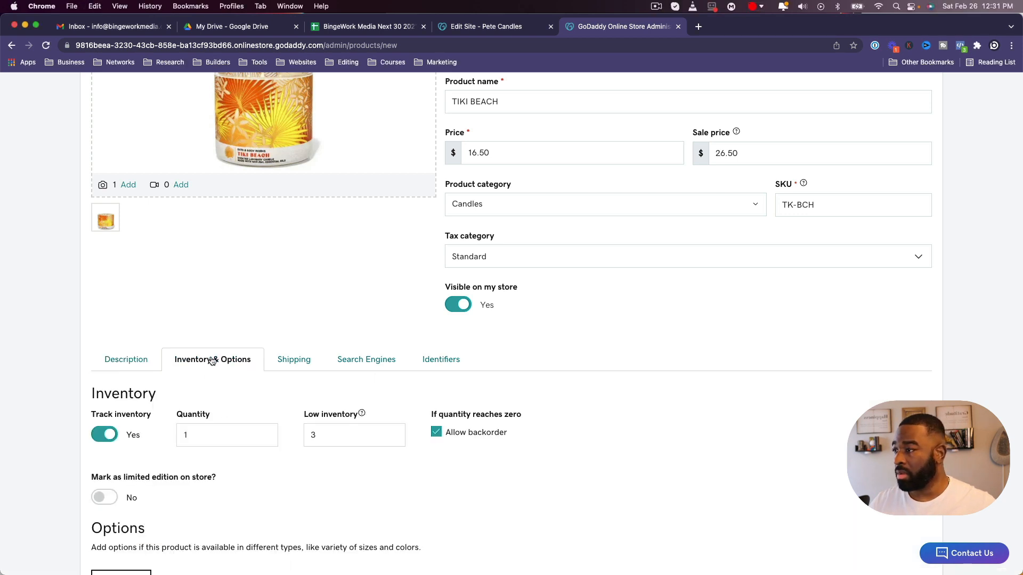
{"action": "scroll", "coordinate": [232, 434], "scroll_direction": "down", "scroll_amount": 1}
{"action": "double_click", "coordinate": [209, 389]}
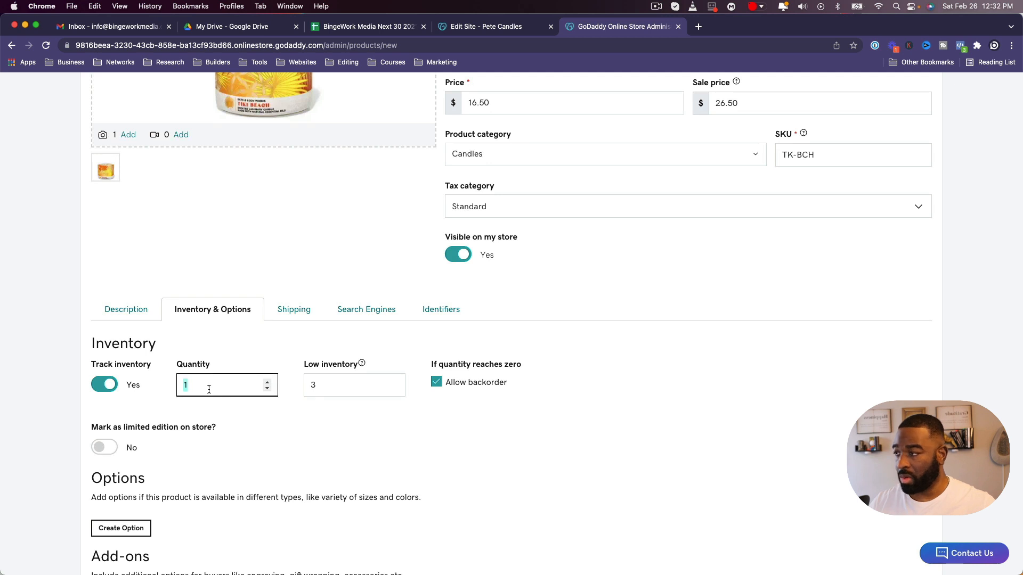
{"action": "type", "text": "35"}
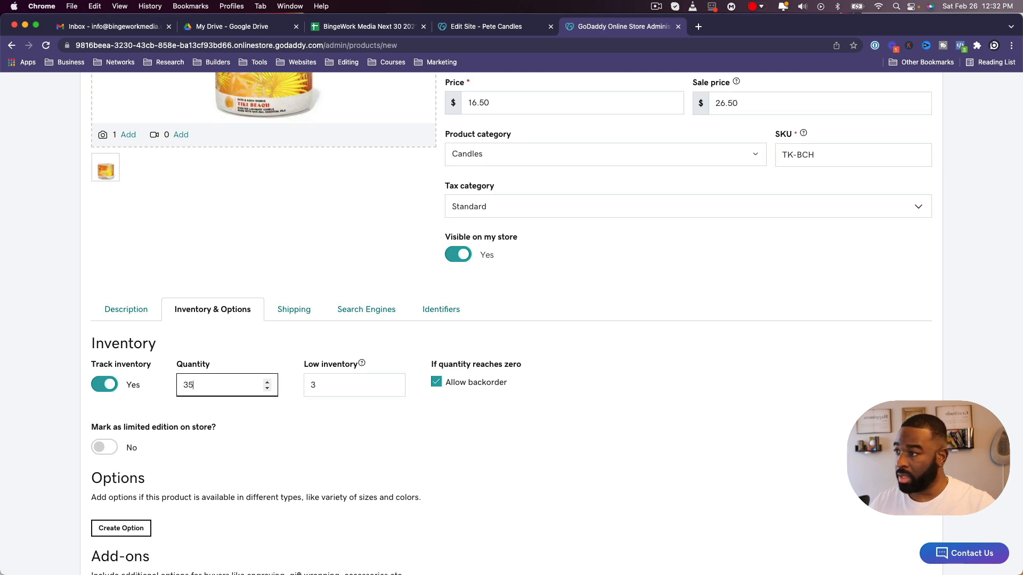
{"action": "left_click", "coordinate": [334, 379]}
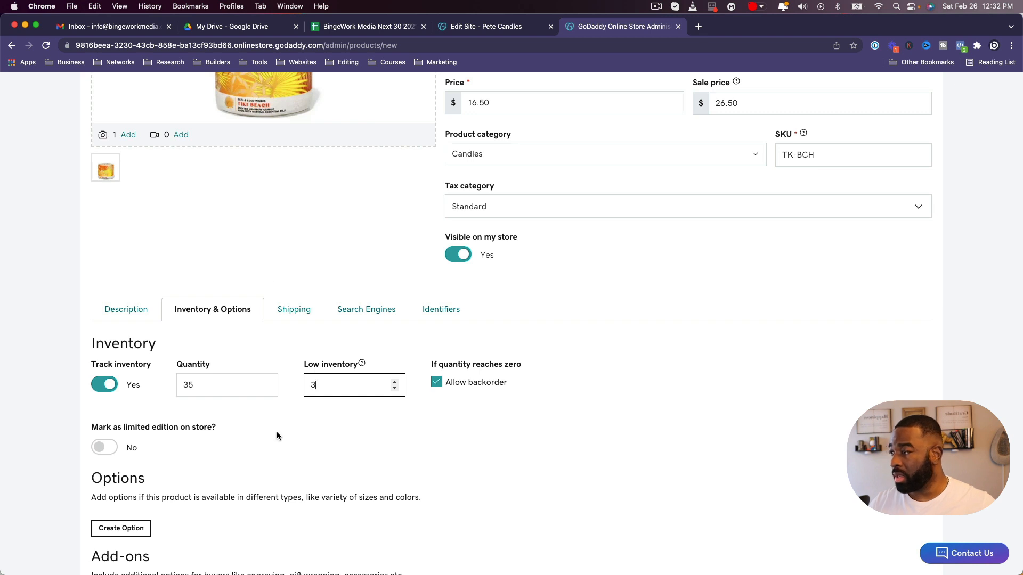
{"action": "scroll", "coordinate": [162, 405], "scroll_direction": "down", "scroll_amount": 1}
{"action": "scroll", "coordinate": [129, 487], "scroll_direction": "down", "scroll_amount": 3}
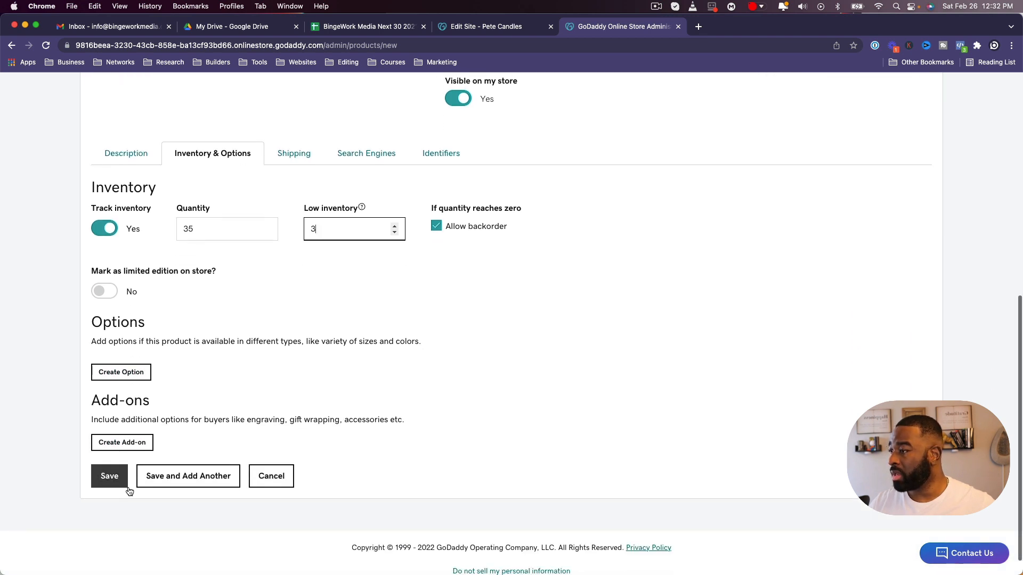
{"action": "scroll", "coordinate": [326, 236], "scroll_direction": "up", "scroll_amount": 4}
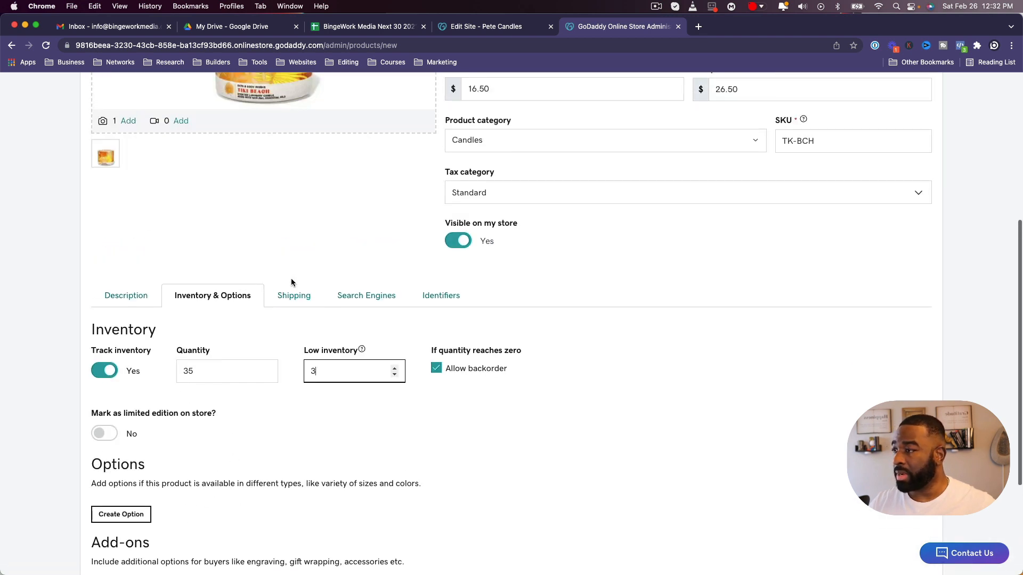
Set the Tiki Beach candle to always ship free, leaving its package weight and dimensions unfilled.
{"action": "left_click", "coordinate": [294, 295]}
{"action": "scroll", "coordinate": [206, 409], "scroll_direction": "down", "scroll_amount": 3}
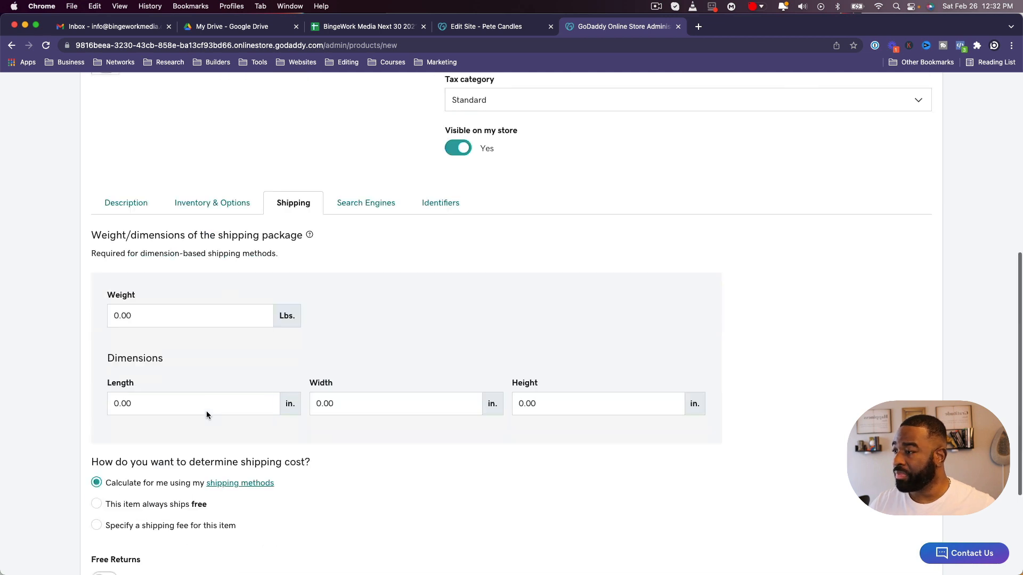
{"action": "left_click", "coordinate": [141, 436]}
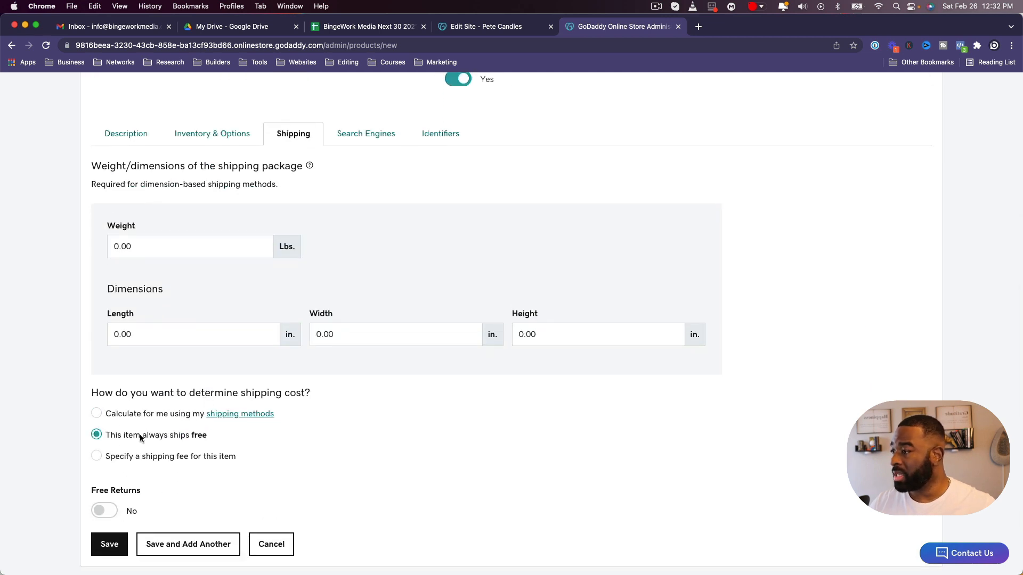
Check the Tiki Beach search engine and identifier settings, and save the product to add another.
{"action": "left_click", "coordinate": [375, 128]}
{"action": "left_click", "coordinate": [433, 378]}
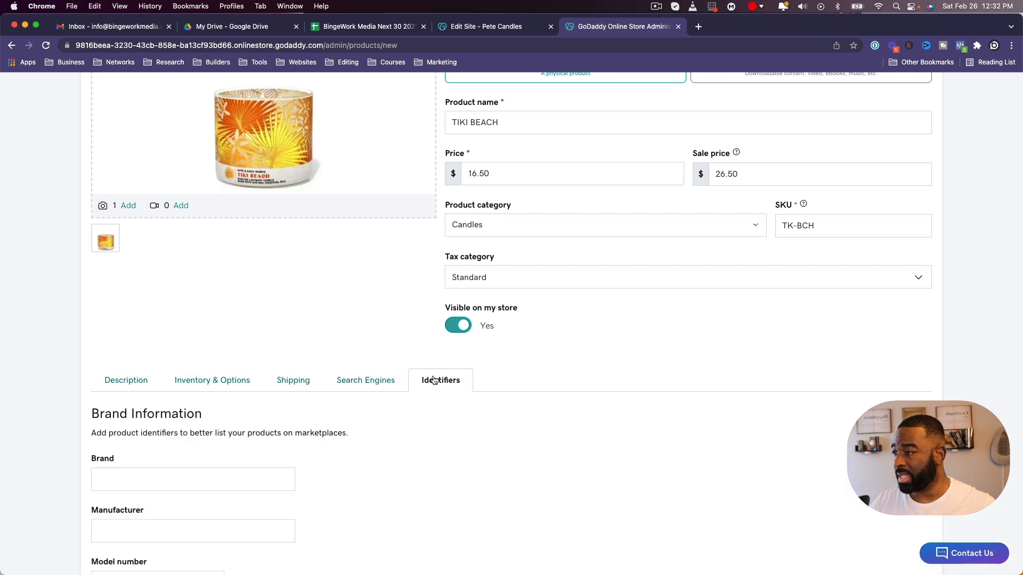
{"action": "scroll", "coordinate": [430, 385], "scroll_direction": "down", "scroll_amount": 6}
{"action": "left_click", "coordinate": [168, 457]}
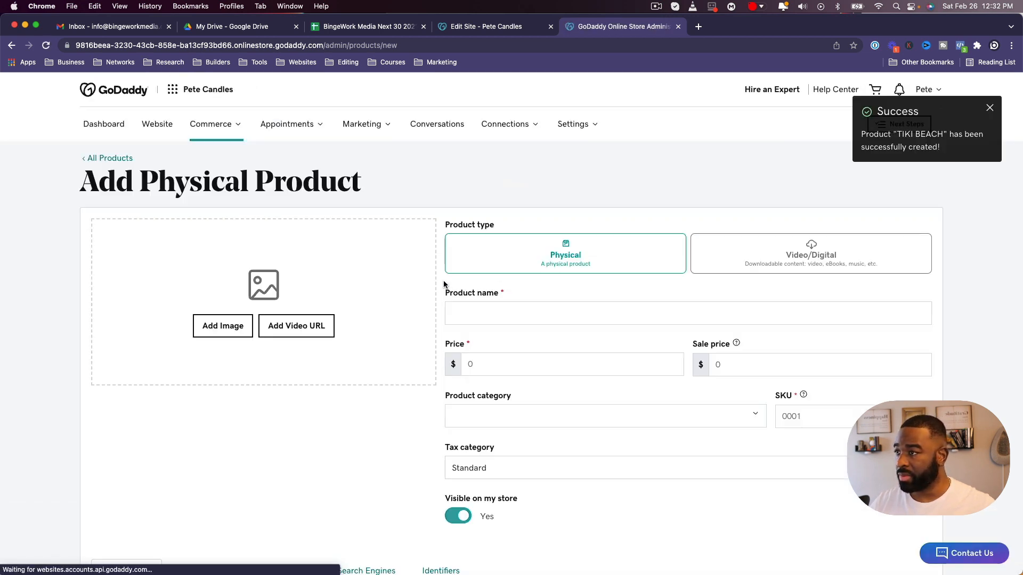
Upload and insert the blue Happy Easter candle image for the new product and name it TUTTI FRUTTI CANDY.
{"action": "left_click", "coordinate": [241, 323]}
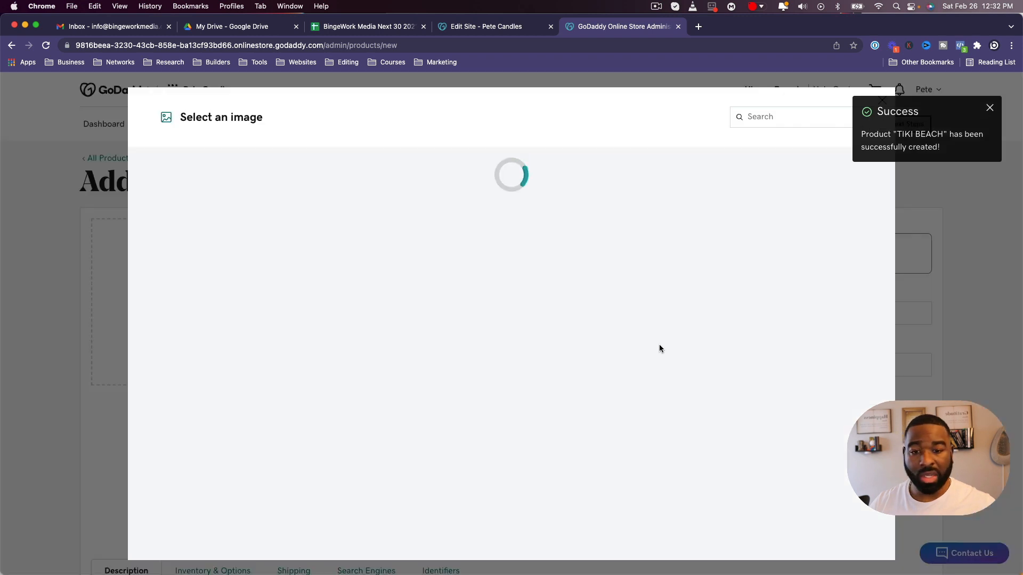
{"action": "left_click_drag", "start_coordinate": [1, 264], "coordinate": [372, 263]}
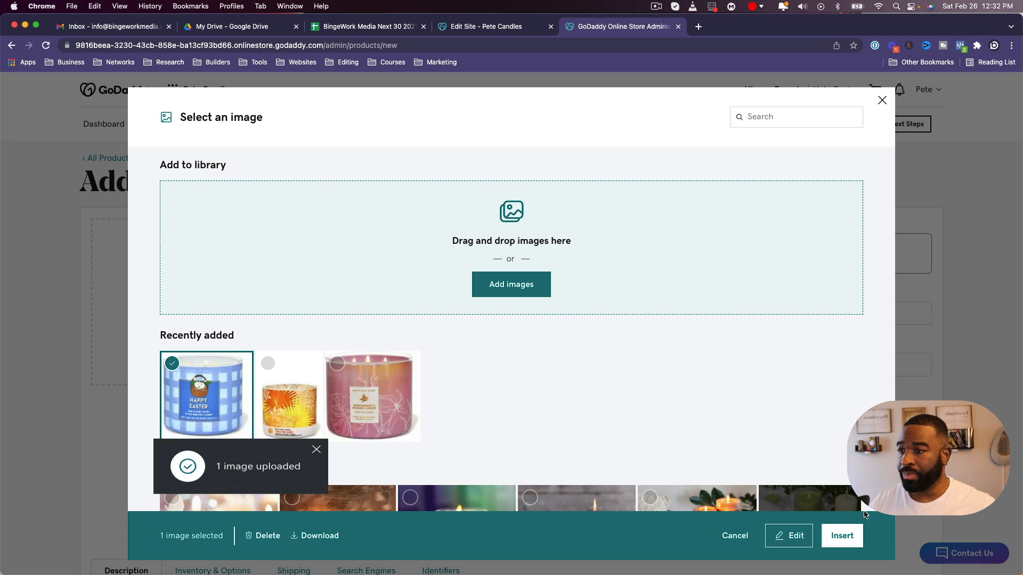
{"action": "left_click", "coordinate": [841, 535]}
{"action": "left_click", "coordinate": [634, 313]}
{"action": "type", "text": "TUTTI FRUTTI CANDY"}
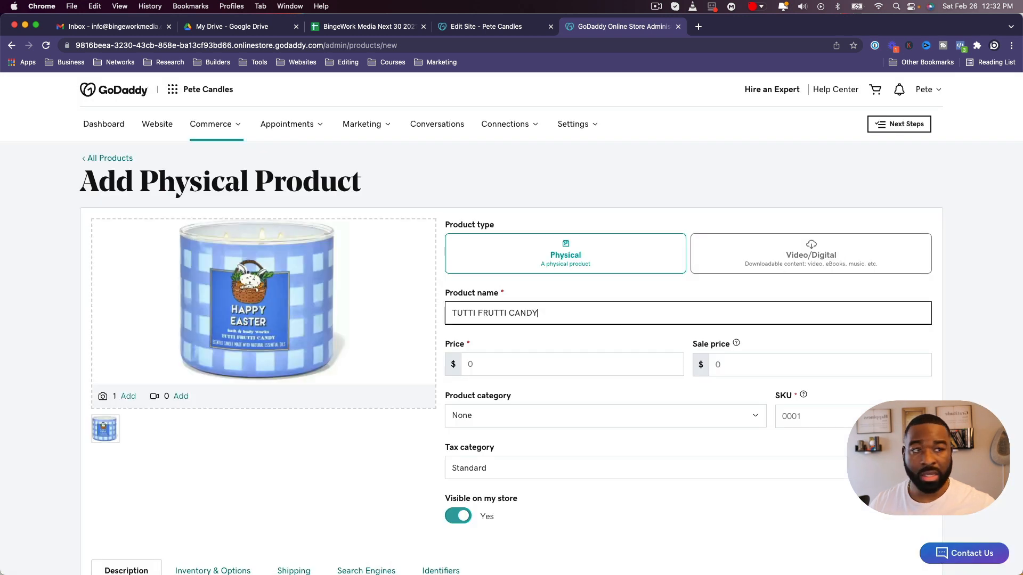
Set the TUTTI FRUTTI CANDY price to 16.50 and the sale price to 26.50, and assign it to the Candles category.
{"action": "left_click", "coordinate": [533, 361]}
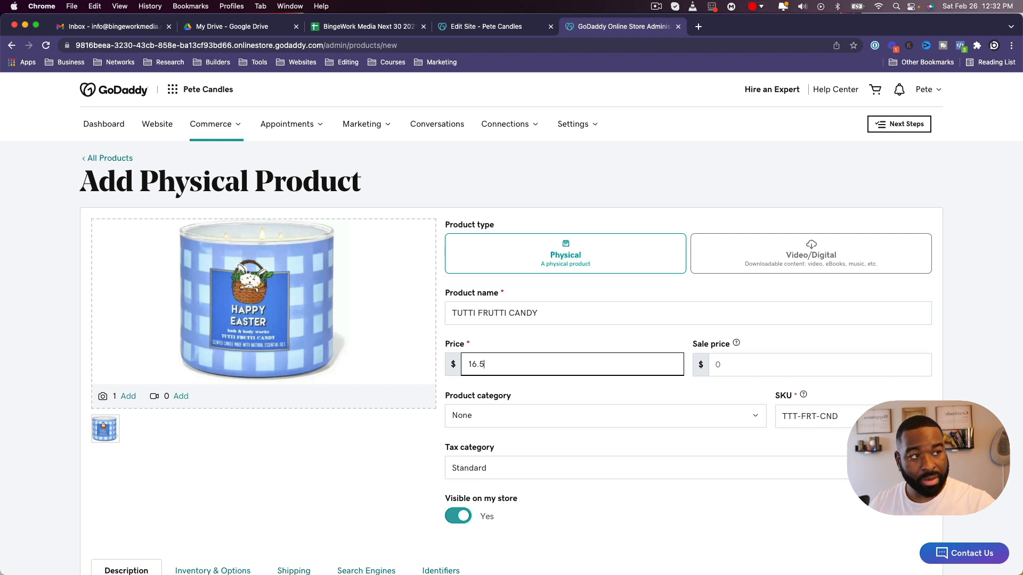
{"action": "type", "text": "16.50"}
{"action": "key", "text": "Tab"}
{"action": "key", "text": "Tab"}
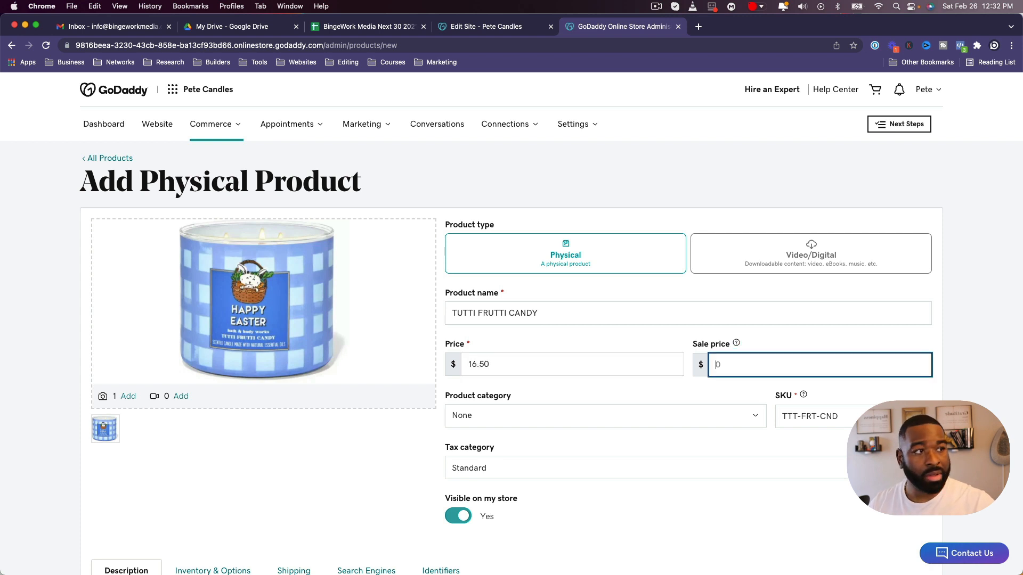
{"action": "key", "text": "Tab"}
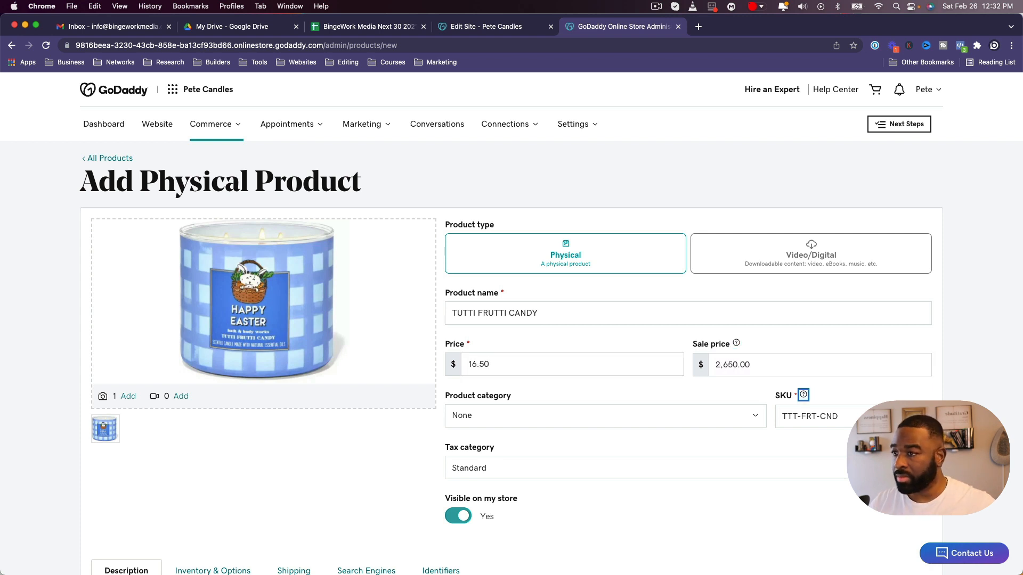
{"action": "double_click", "coordinate": [781, 365]}
{"action": "left_click", "coordinate": [780, 365]}
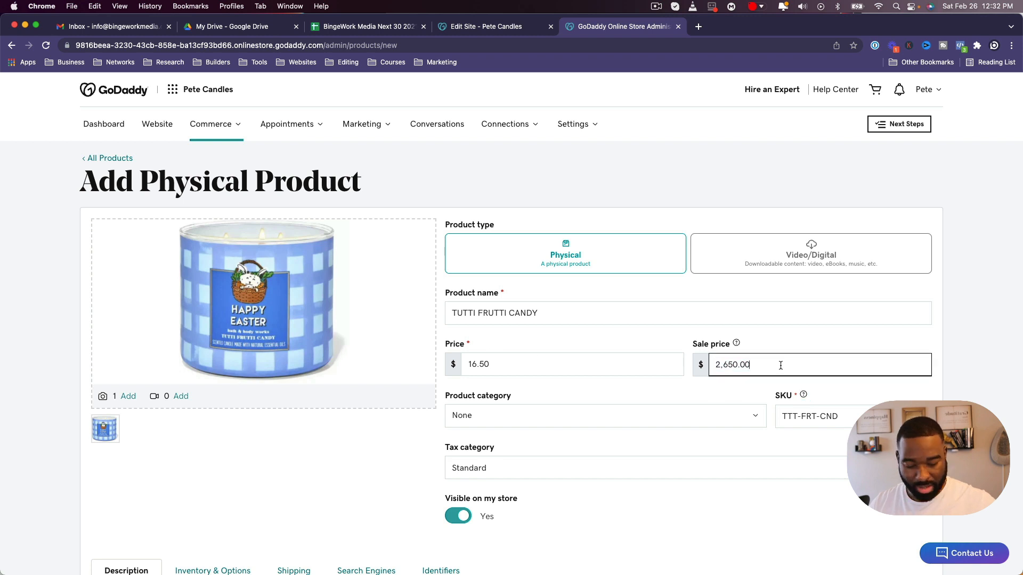
{"action": "type", "text": "26.50"}
{"action": "key", "text": "Tab"}
{"action": "key", "text": "shift+Tab"}
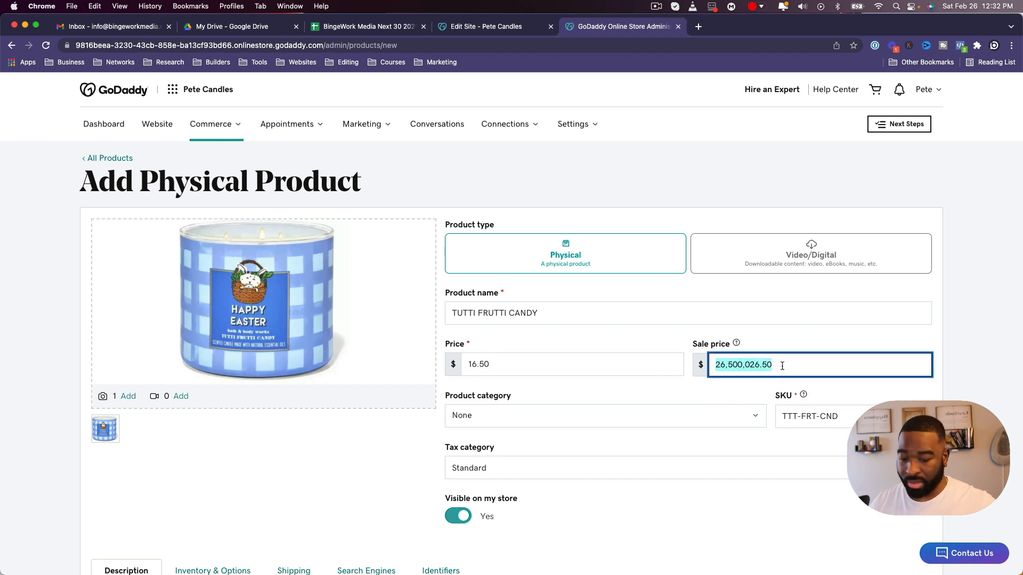
{"action": "type", "text": "26.50"}
{"action": "key", "text": "Tab"}
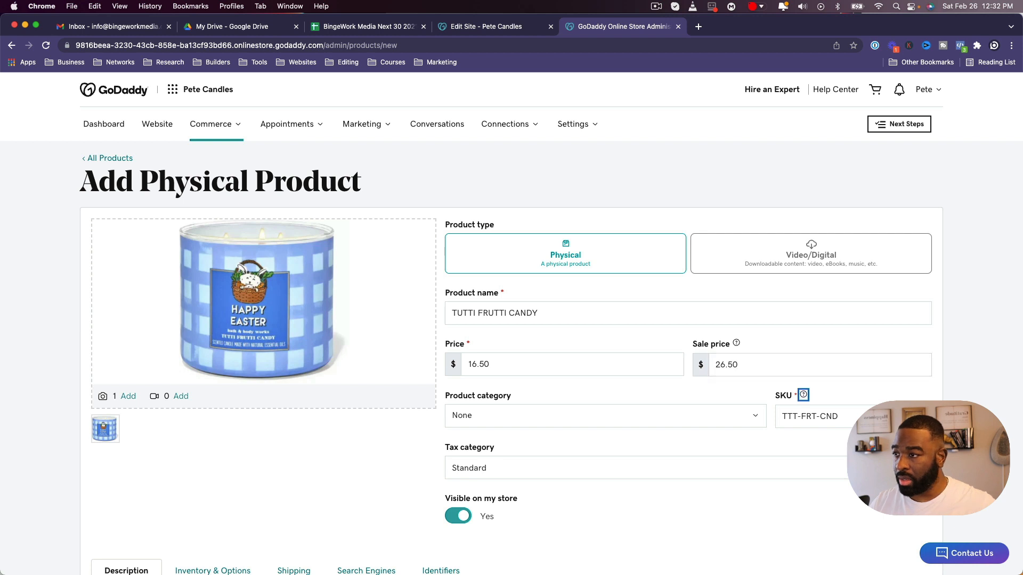
{"action": "left_click", "coordinate": [655, 418]}
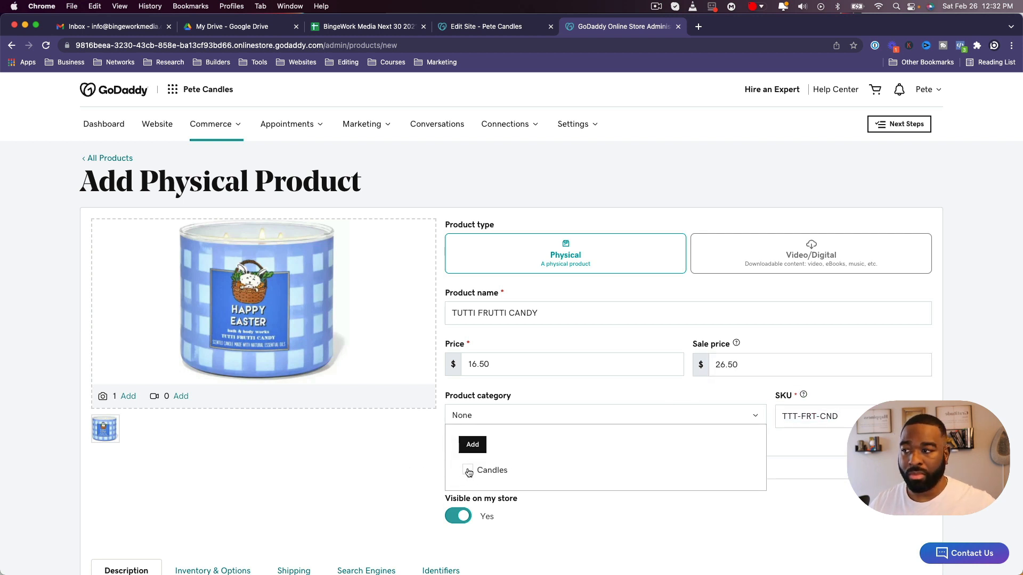
{"action": "left_click", "coordinate": [844, 536]}
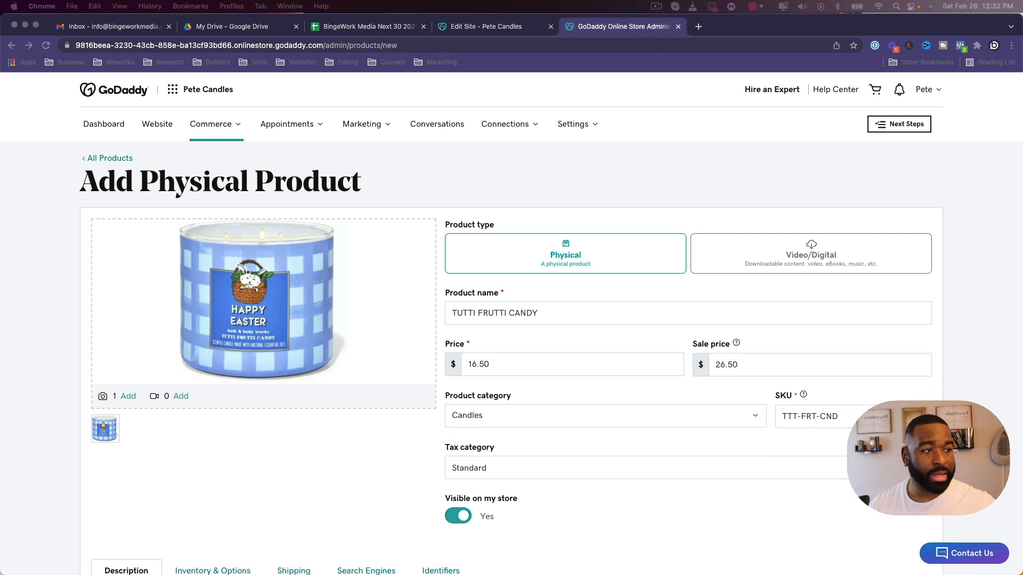
Enter the description "What it smells like: a sweet and fruity Easter basket surprise. Fragrance notes: sweet jelly beans, mixed berries and sugared lemon.".
{"action": "scroll", "coordinate": [67, 519], "scroll_direction": "down", "scroll_amount": 5}
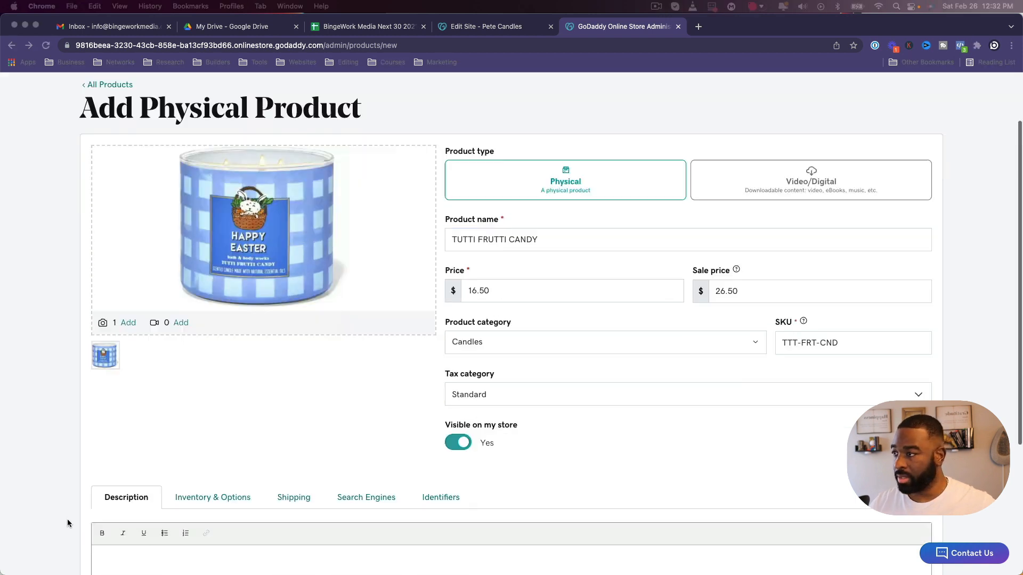
{"action": "left_click", "coordinate": [232, 485]}
{"action": "type", "text": "What it smells like: a sweet and fruity Easter basket surprise. Fragrance notes: sweet jelly beans, mixed berries and sugared lemon."}
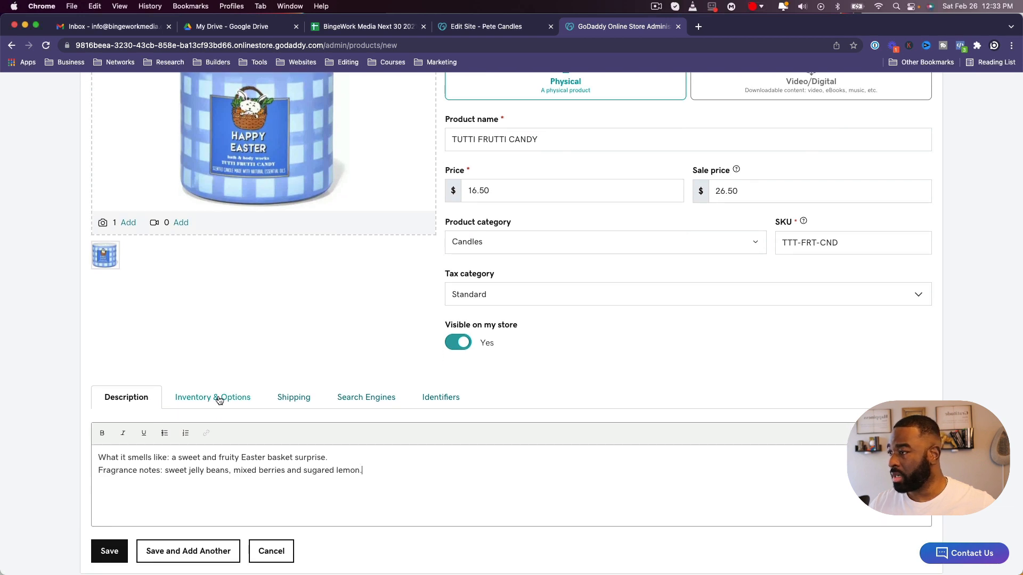
Set the TUTTI FRUTTI CANDY inventory quantity to 30, keeping inventory tracking on and the low inventory level at 3.
{"action": "scroll", "coordinate": [239, 472], "scroll_direction": "down", "scroll_amount": 2}
{"action": "left_click", "coordinate": [215, 296]}
{"action": "scroll", "coordinate": [108, 428], "scroll_direction": "down", "scroll_amount": 3}
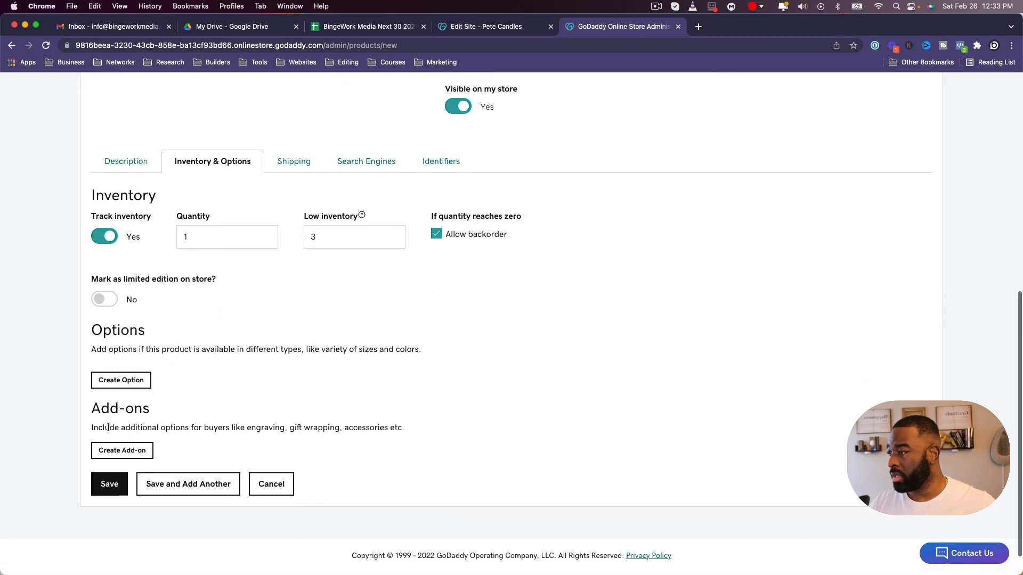
{"action": "left_click", "coordinate": [276, 162]}
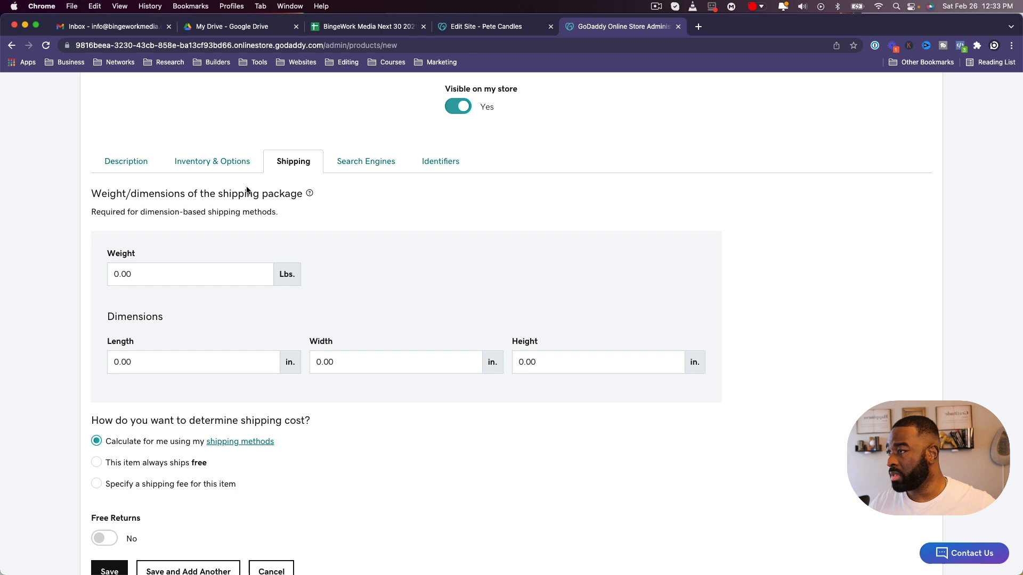
{"action": "left_click", "coordinate": [225, 164]}
{"action": "double_click", "coordinate": [213, 230]}
{"action": "type", "text": "30"}
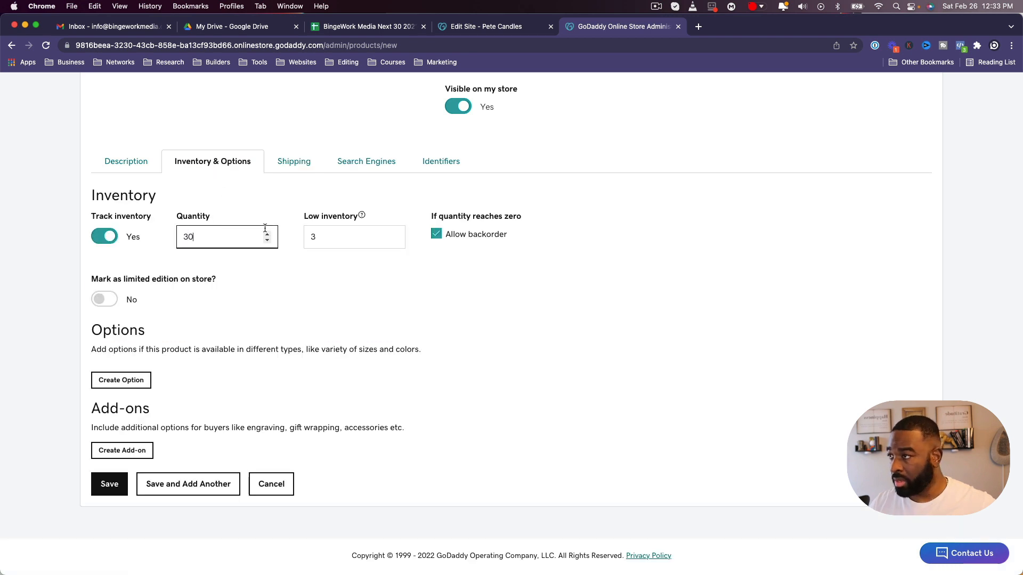
Set the TUTTI FRUTTI CANDY candle to always ship free, and save it to add another product.
{"action": "left_click", "coordinate": [293, 161]}
{"action": "scroll", "coordinate": [152, 185], "scroll_direction": "down", "scroll_amount": 2}
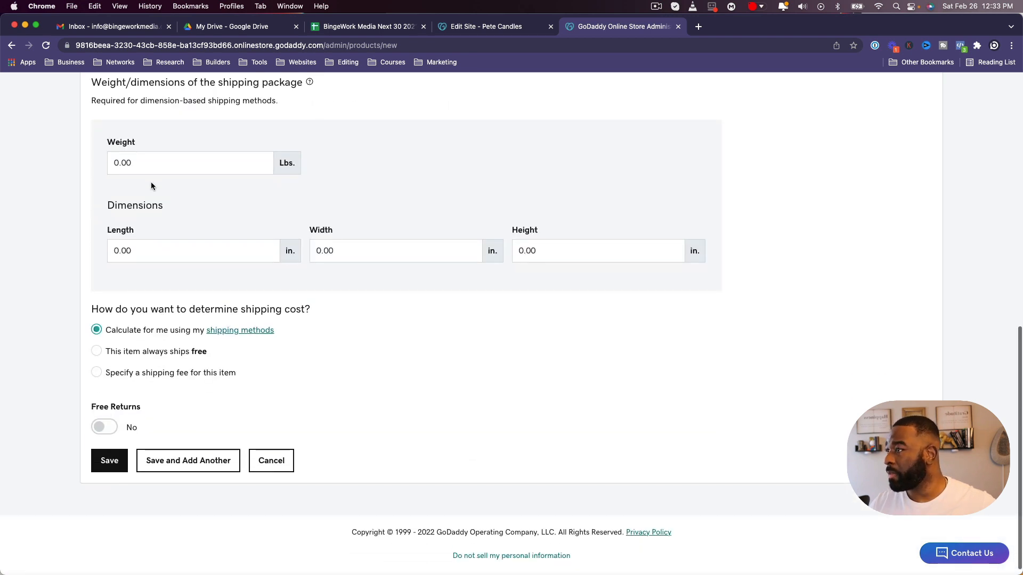
{"action": "left_click", "coordinate": [97, 351]}
{"action": "scroll", "coordinate": [379, 345], "scroll_direction": "up", "scroll_amount": 2}
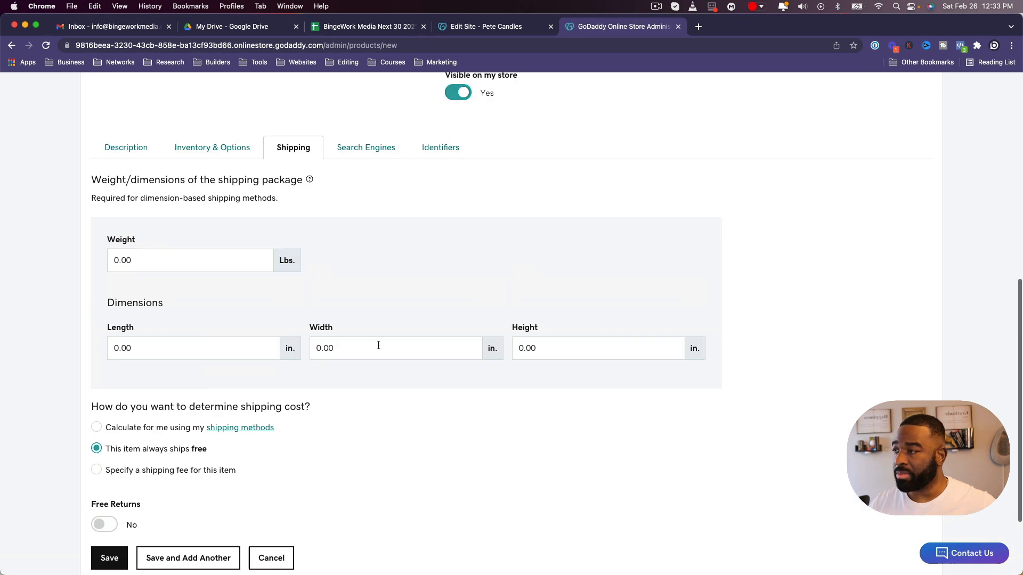
{"action": "scroll", "coordinate": [378, 345], "scroll_direction": "up", "scroll_amount": 2}
{"action": "scroll", "coordinate": [311, 334], "scroll_direction": "down", "scroll_amount": 4}
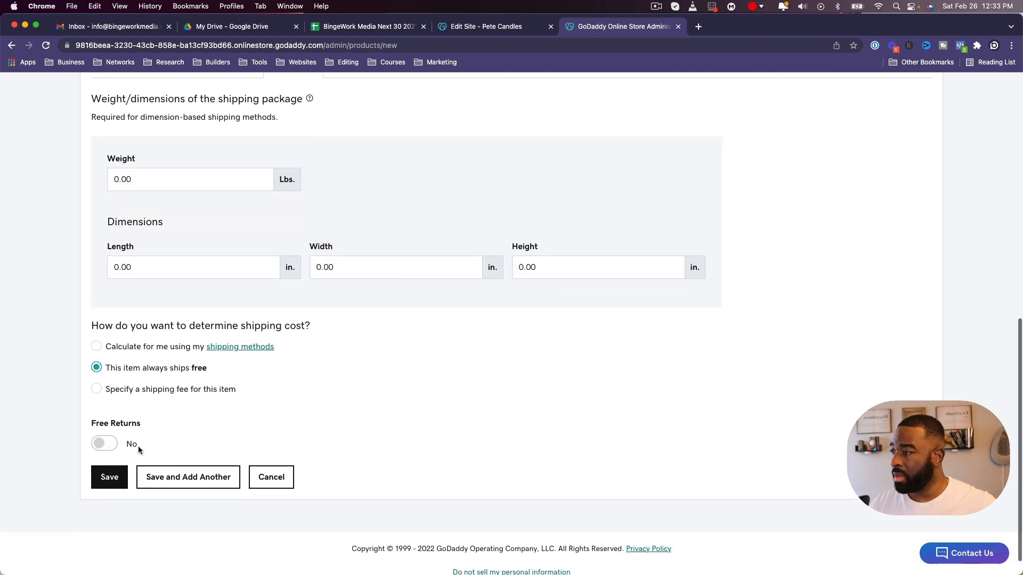
{"action": "left_click", "coordinate": [169, 480]}
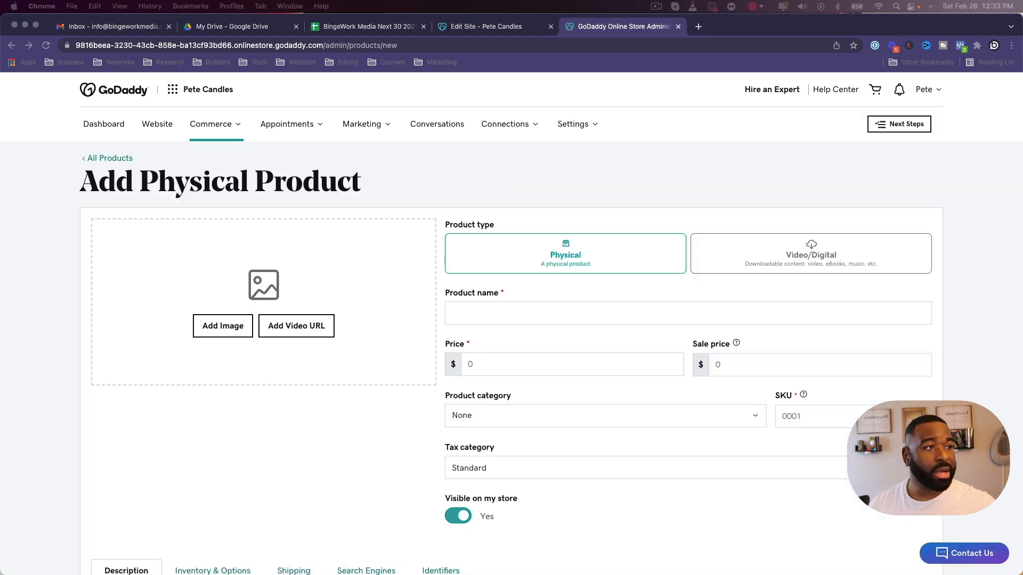
Upload and insert the pink candle image 026438875_crop.webp for the new product and name it ICED DRAGONFRUIT TEA.
{"action": "left_click", "coordinate": [350, 340]}
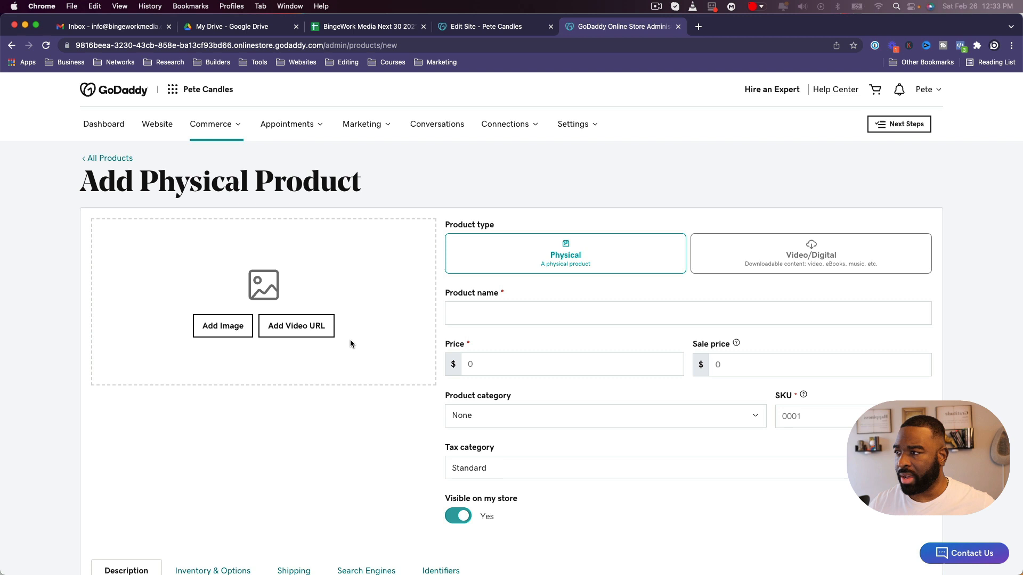
{"action": "left_click", "coordinate": [230, 327]}
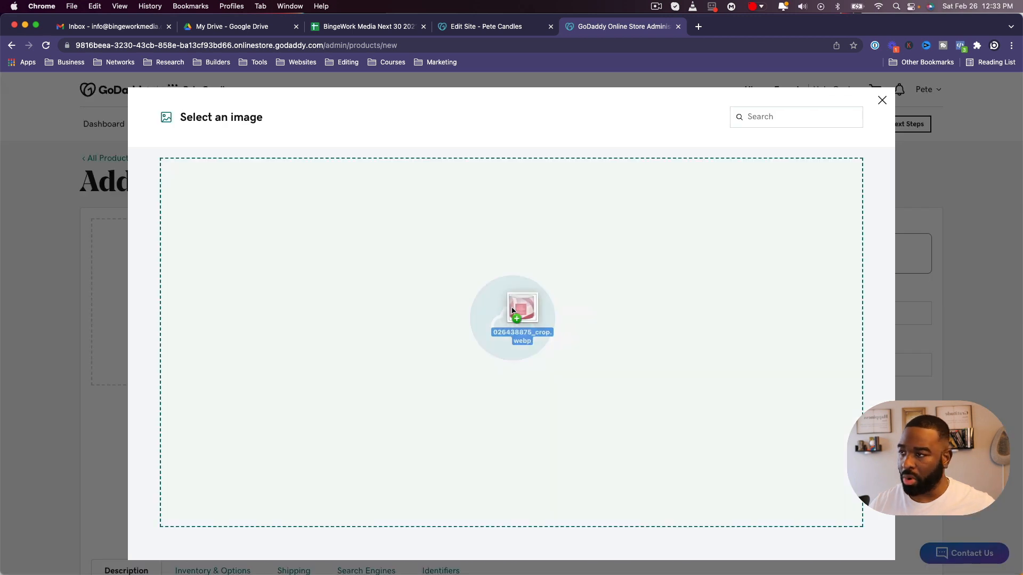
{"action": "left_click_drag", "start_coordinate": [512, 311], "coordinate": [512, 311]}
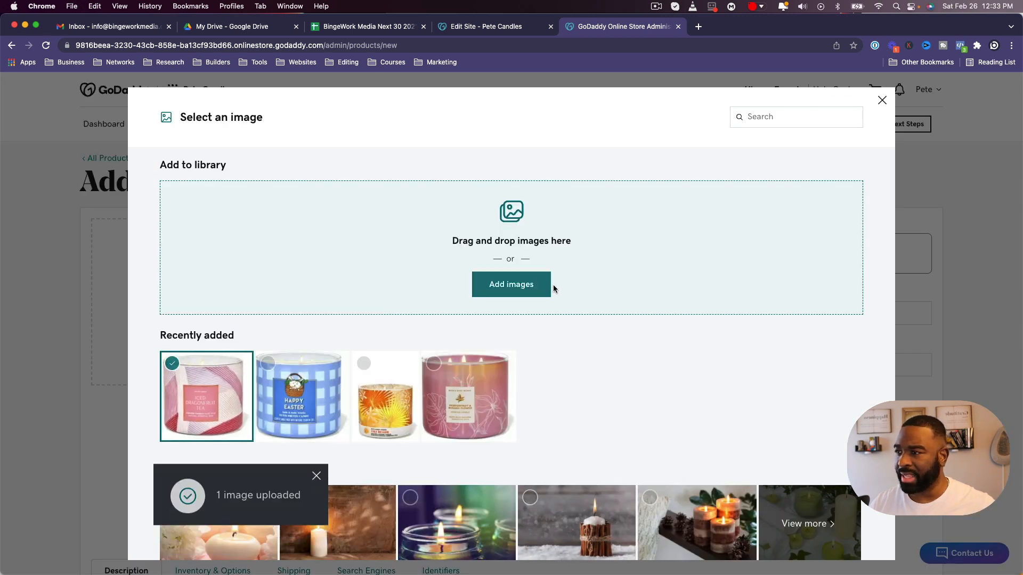
{"action": "left_click", "coordinate": [844, 535]}
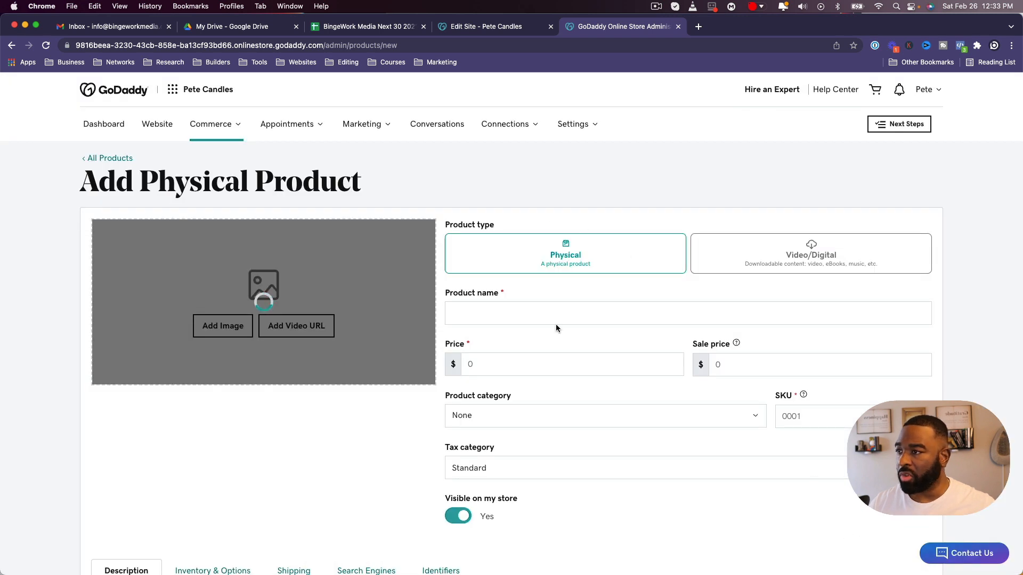
{"action": "left_click", "coordinate": [585, 314]}
{"action": "type", "text": "ICED DRAGONFRUIT TEA"}
Price the ICED DRAGONFRUIT TEA candle at 16.50 with a sale price of 26.50 and put it in the Candles category.
{"action": "left_click", "coordinate": [545, 361]}
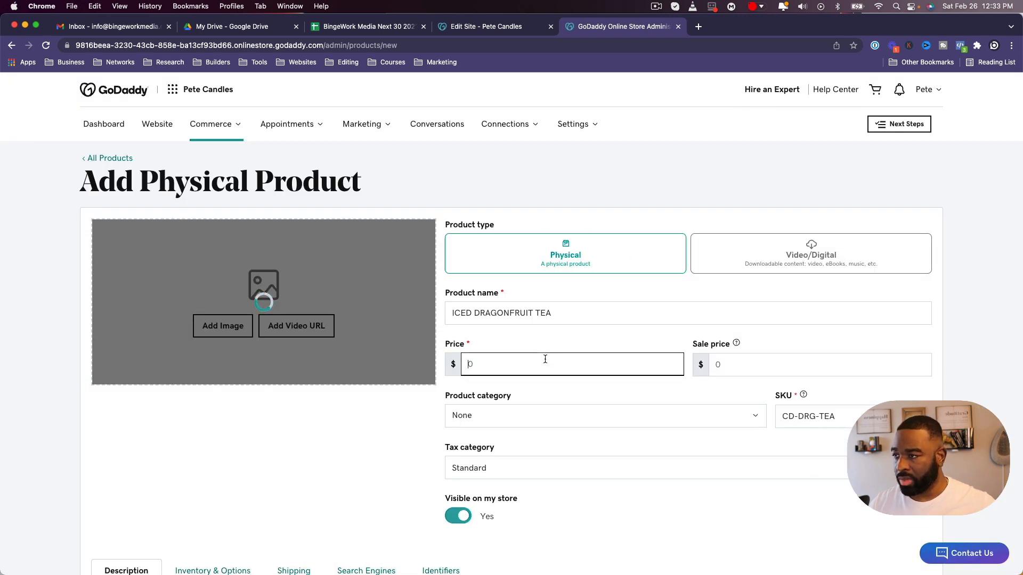
{"action": "type", "text": "16.50"}
{"action": "key", "text": "Tab"}
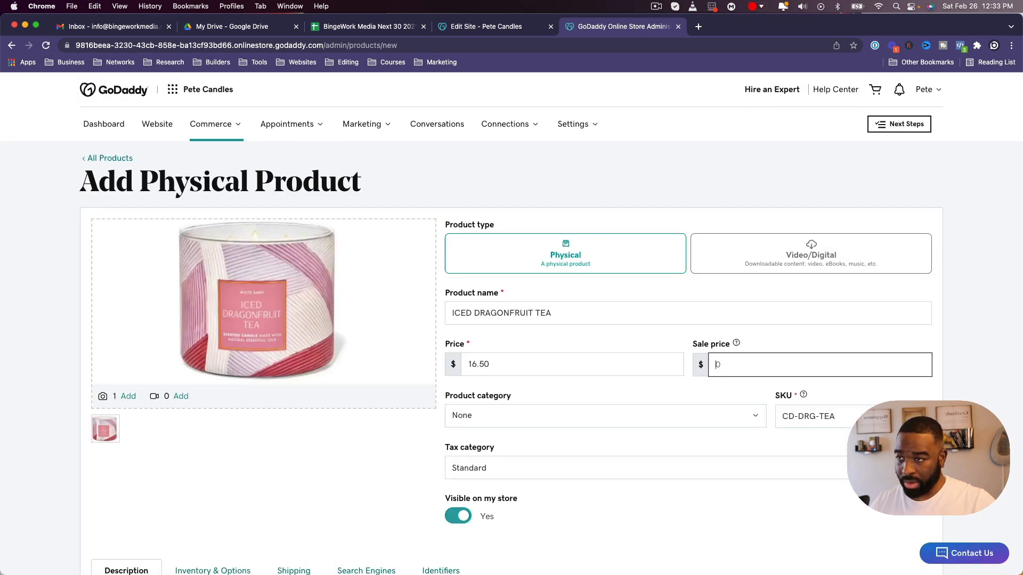
{"action": "type", "text": "26.50"}
{"action": "key", "text": "Tab"}
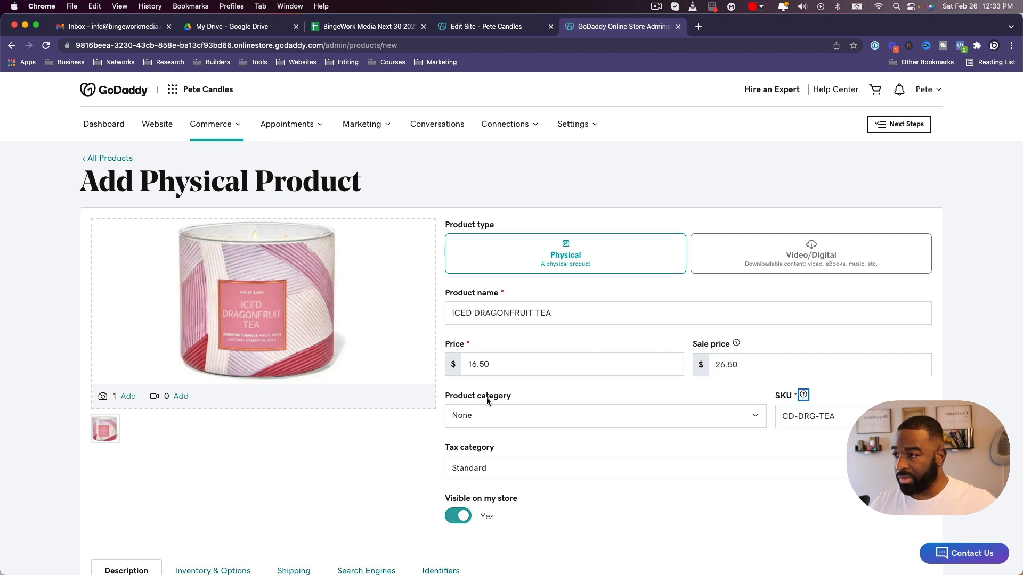
{"action": "left_click", "coordinate": [461, 416]}
{"action": "left_click", "coordinate": [468, 469]}
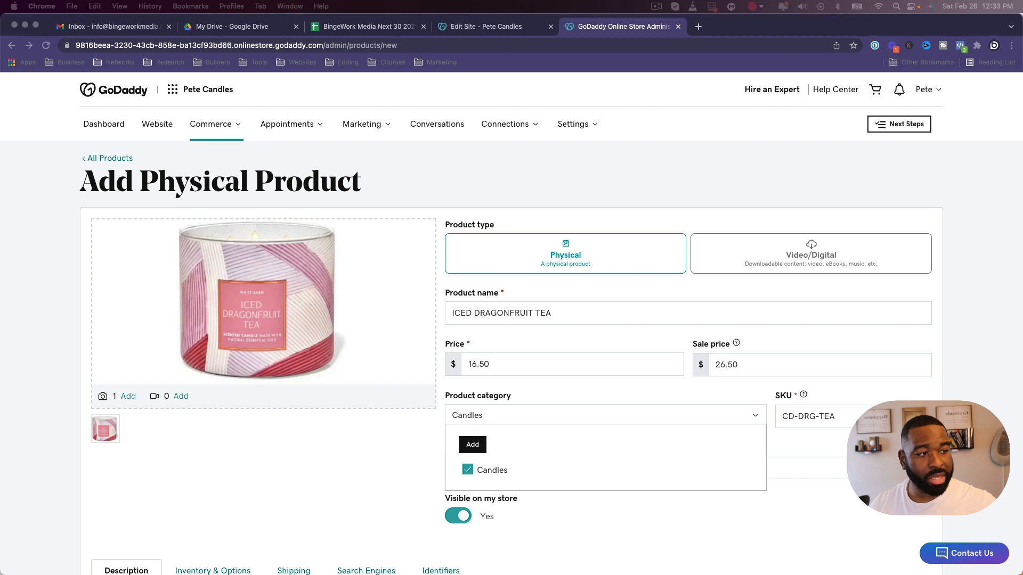
{"action": "left_click", "coordinate": [368, 479]}
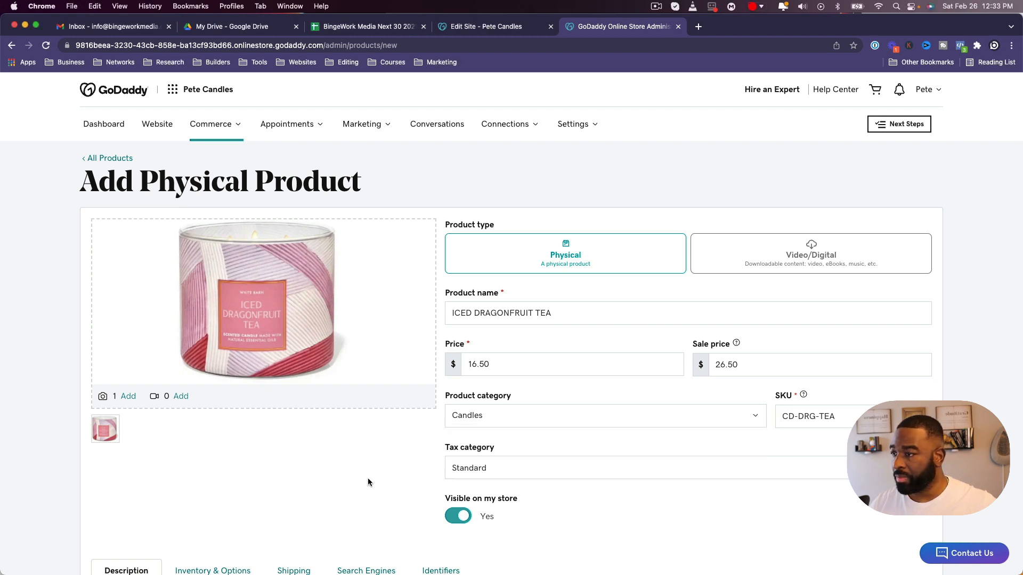
Enter the description "What it smells like: the sweet, tangy island go-to. Fragrance notes: tropical dragonfruit, vibrant green tea lemonade and sweet coconut milk.".
{"action": "scroll", "coordinate": [381, 482], "scroll_direction": "down", "scroll_amount": 3}
{"action": "scroll", "coordinate": [381, 482], "scroll_direction": "down", "scroll_amount": 5}
{"action": "left_click", "coordinate": [358, 368]}
{"action": "type", "text": "What it smells like: the sweet, tangy island go-to. Fragrance notes: tropical dragonfruit, vibrant green tea lemonade and sweet coconut milk."}
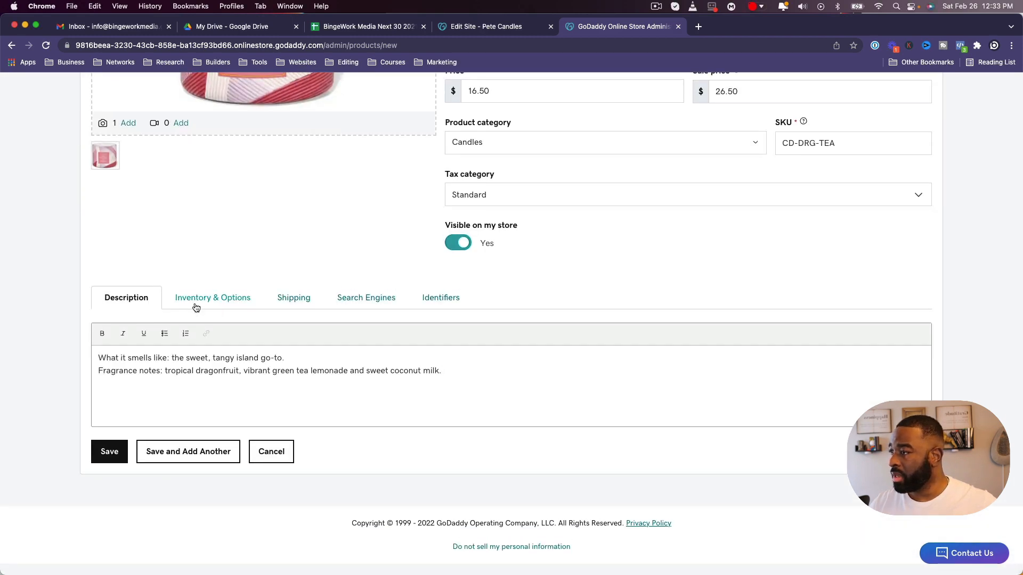
Set the ICED DRAGONFRUIT TEA inventory quantity to 30, leaving the low inventory level at 3.
{"action": "left_click", "coordinate": [196, 307]}
{"action": "scroll", "coordinate": [202, 336], "scroll_direction": "down", "scroll_amount": 1}
{"action": "double_click", "coordinate": [217, 346]}
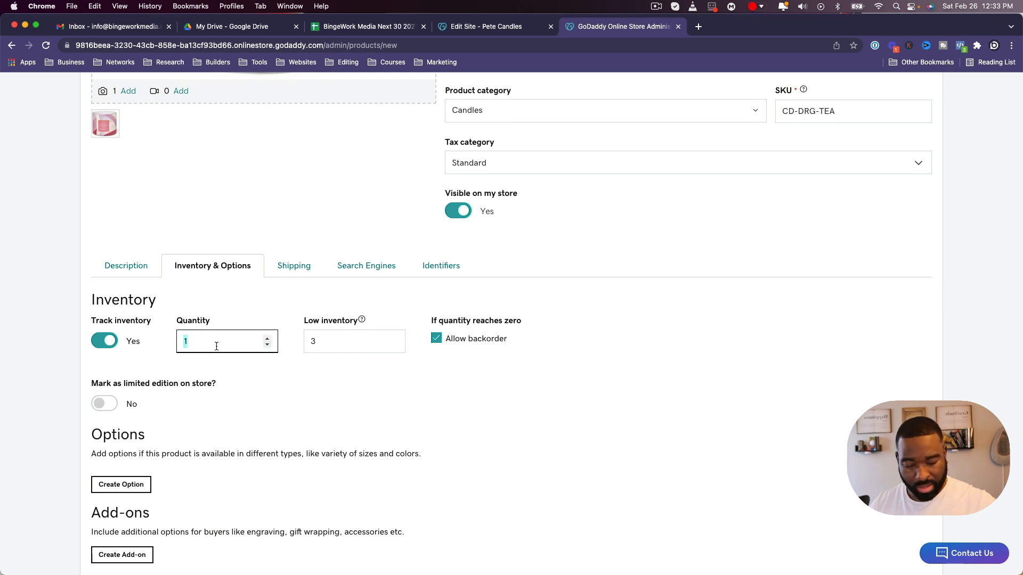
{"action": "scroll", "coordinate": [208, 410], "scroll_direction": "down", "scroll_amount": 2}
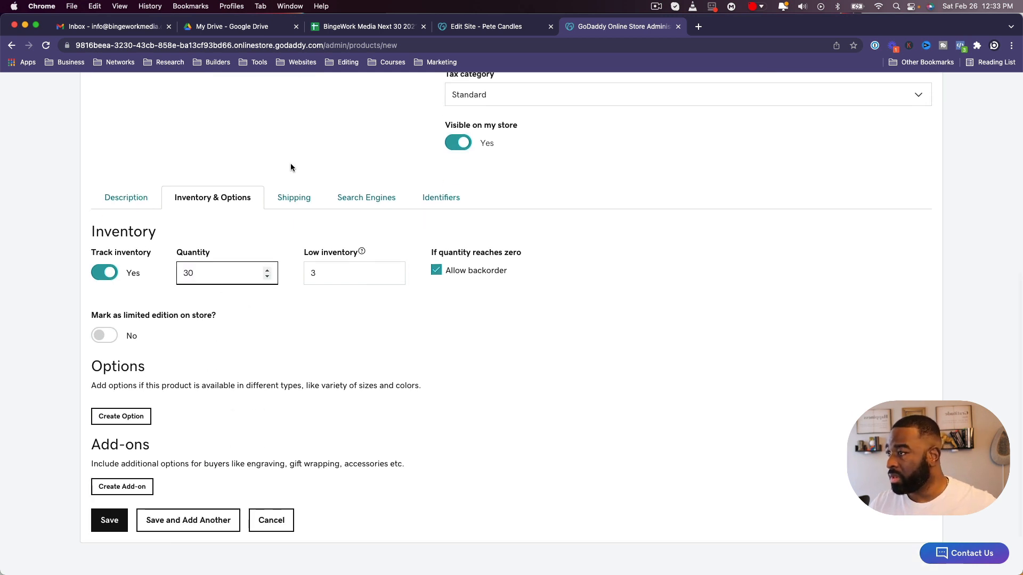
Make the ICED DRAGONFRUIT TEA candle always ship free, leave weight and dimensions unfilled, and save the product.
{"action": "left_click", "coordinate": [292, 200]}
{"action": "scroll", "coordinate": [332, 393], "scroll_direction": "down", "scroll_amount": 1}
{"action": "scroll", "coordinate": [182, 485], "scroll_direction": "down", "scroll_amount": 1}
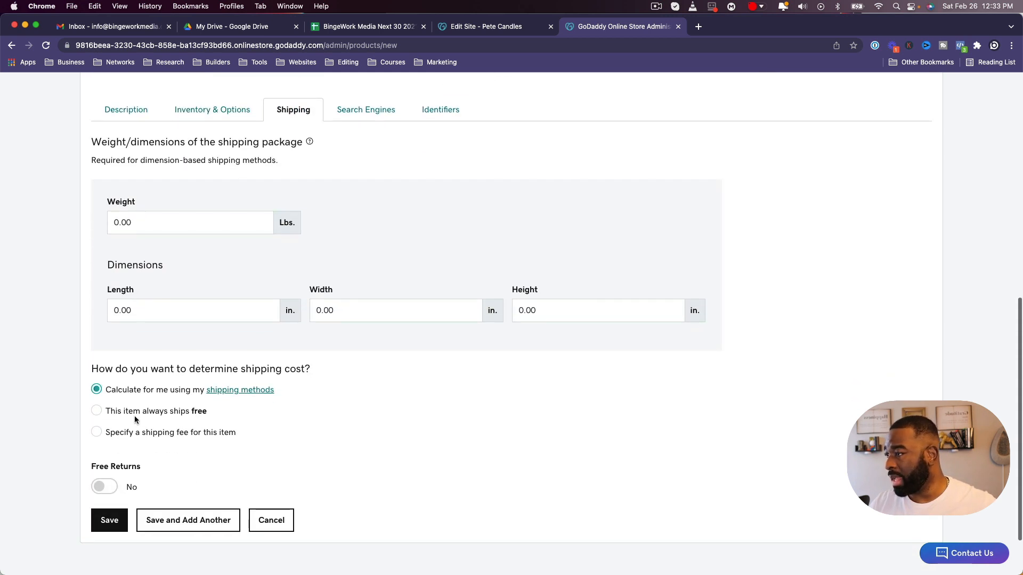
{"action": "left_click", "coordinate": [134, 462]}
{"action": "scroll", "coordinate": [270, 472], "scroll_direction": "up", "scroll_amount": 1}
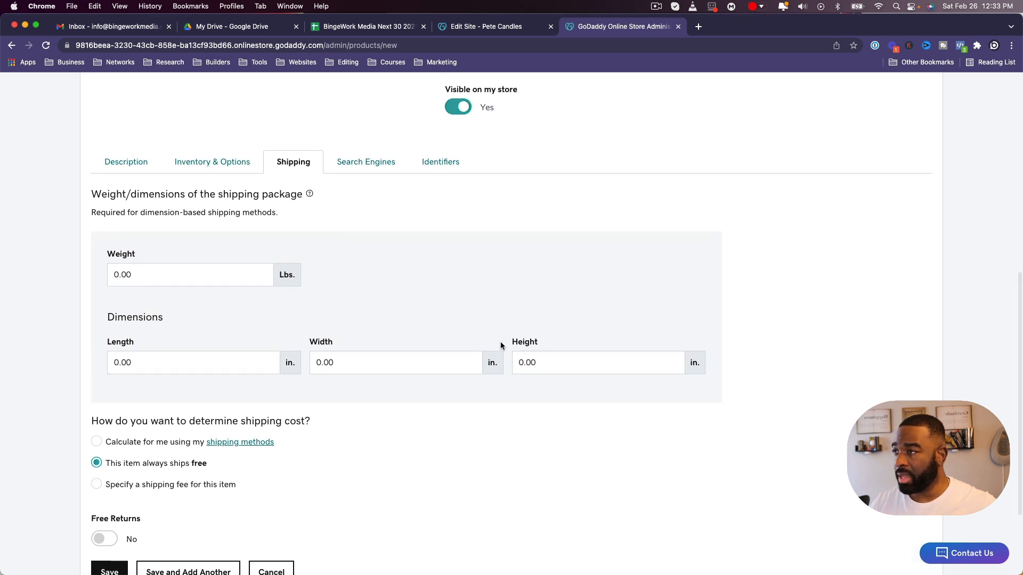
{"action": "scroll", "coordinate": [427, 405], "scroll_direction": "down", "scroll_amount": 3}
{"action": "left_click", "coordinate": [108, 468]}
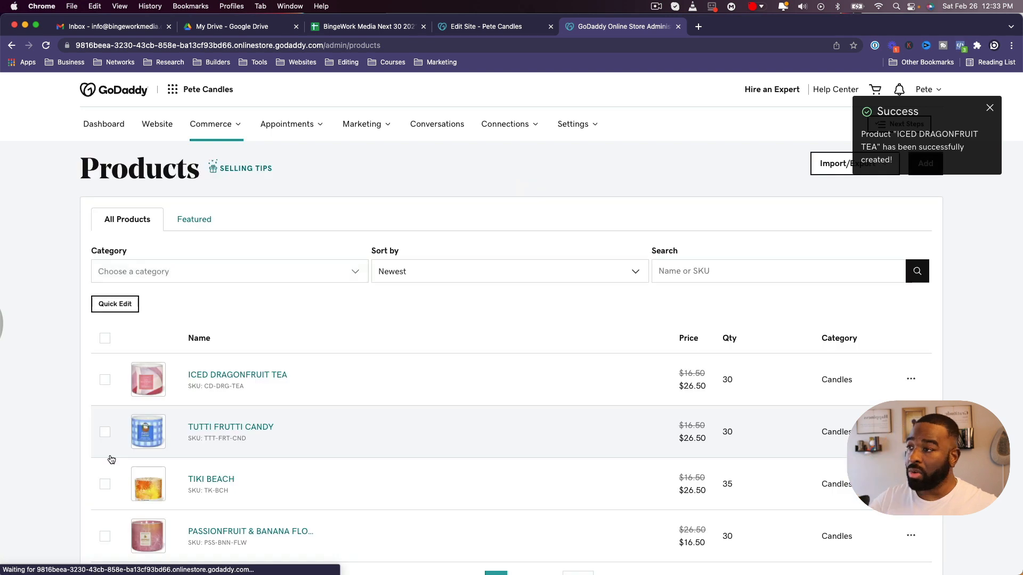
Review the saved candles in the product list and the actions available for ICED DRAGONFRUIT TEA.
{"action": "scroll", "coordinate": [267, 449], "scroll_direction": "down", "scroll_amount": 2}
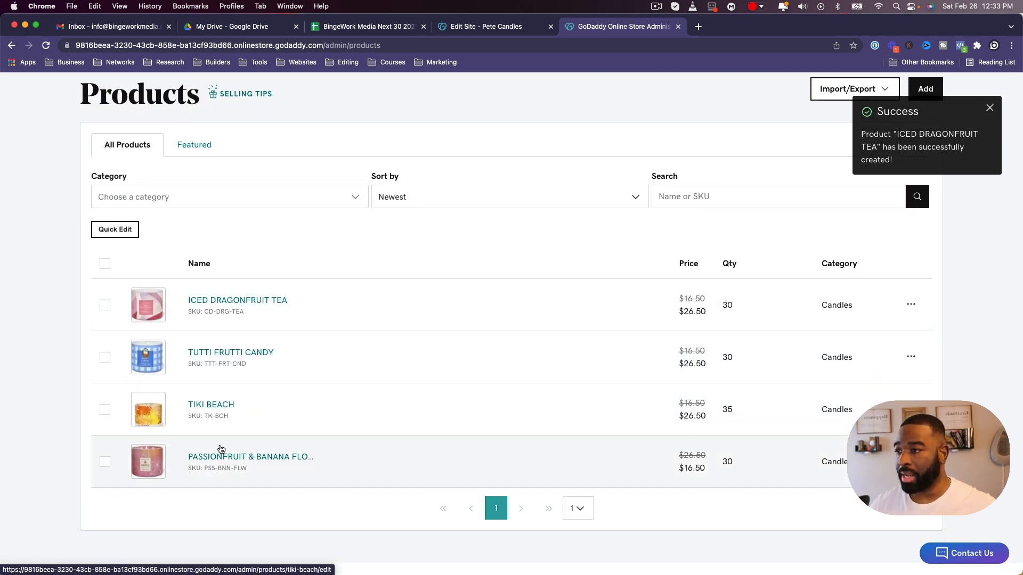
{"action": "left_click", "coordinate": [910, 304]}
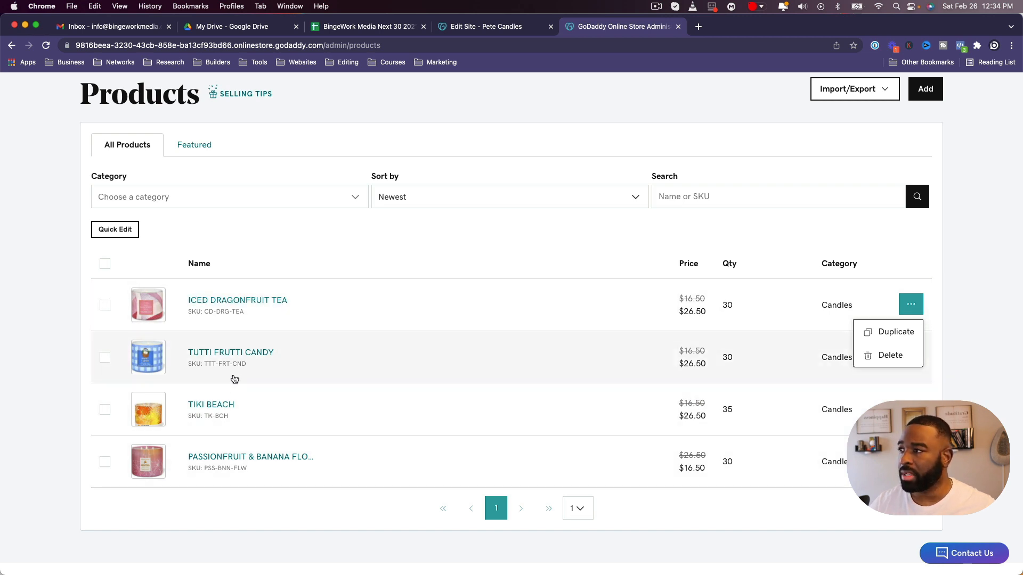
{"action": "scroll", "coordinate": [362, 299], "scroll_direction": "down", "scroll_amount": 2}
{"action": "scroll", "coordinate": [372, 345], "scroll_direction": "up", "scroll_amount": 5}
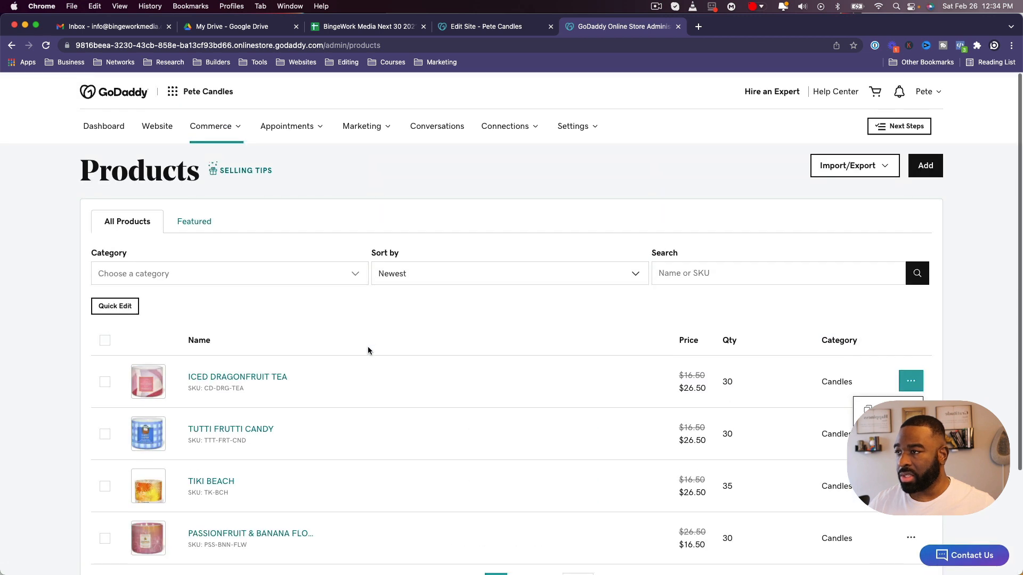
Check the store's featured products list and return to the full product list.
{"action": "left_click", "coordinate": [324, 311]}
{"action": "left_click", "coordinate": [202, 220]}
{"action": "left_click", "coordinate": [136, 220]}
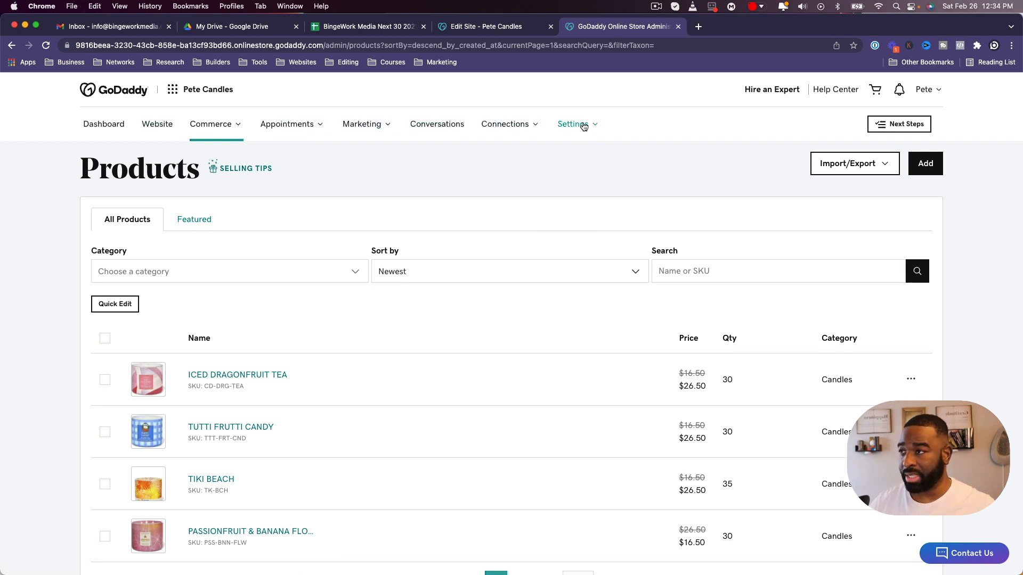
{"action": "left_click", "coordinate": [392, 129]}
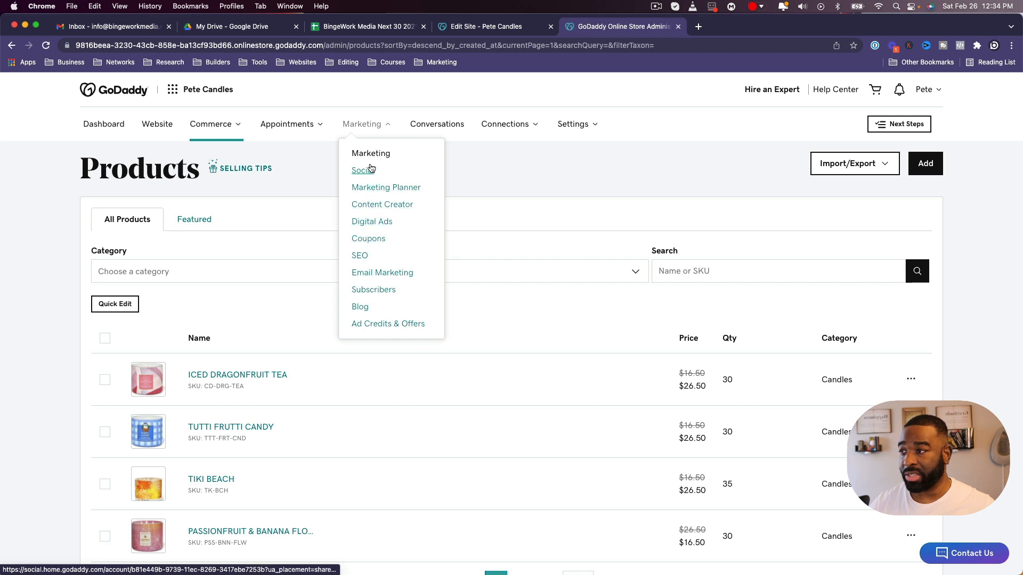
{"action": "left_click", "coordinate": [598, 125]}
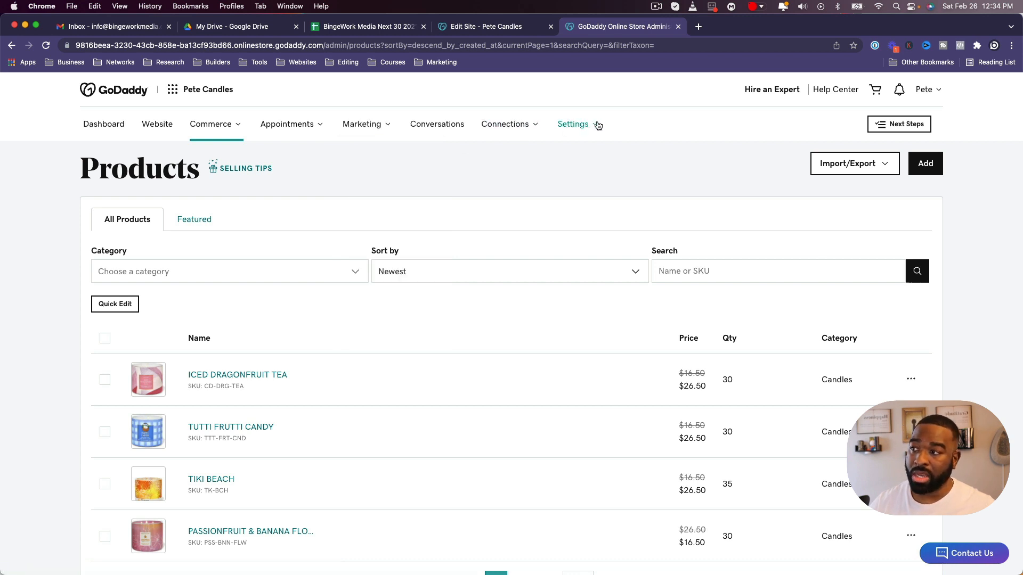
{"action": "left_click", "coordinate": [390, 126]}
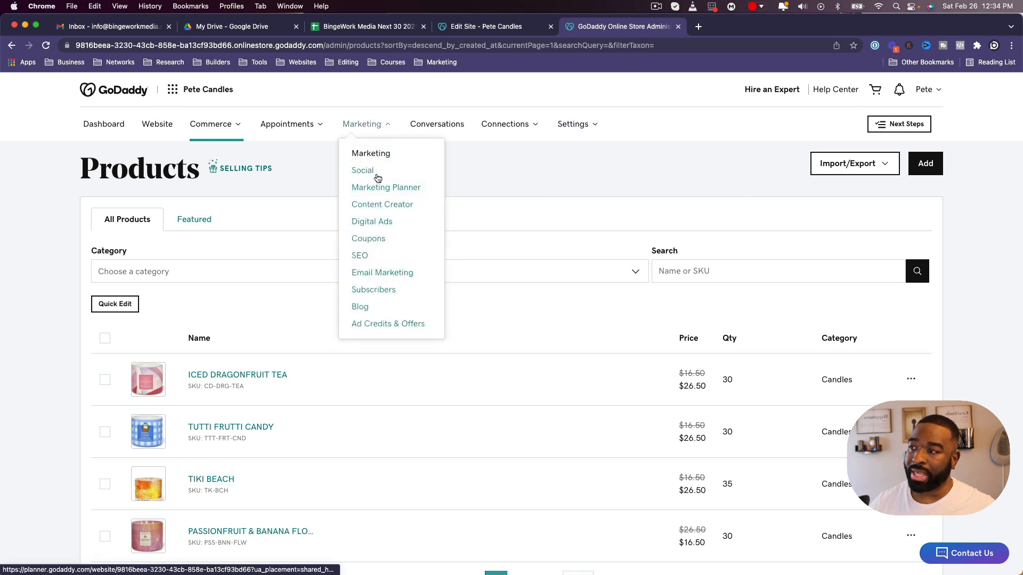
{"action": "left_click", "coordinate": [592, 127]}
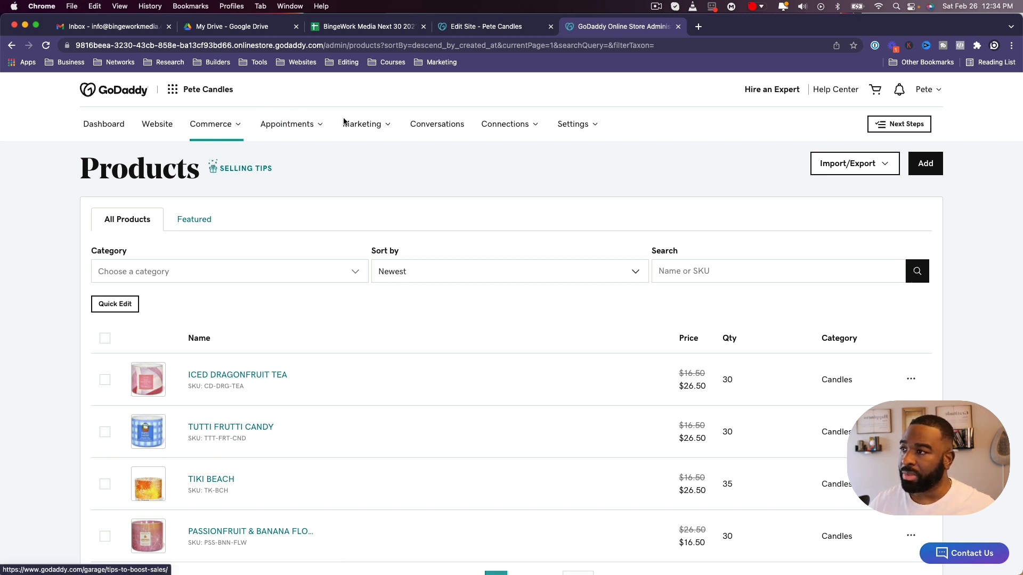
{"action": "left_click", "coordinate": [596, 126]}
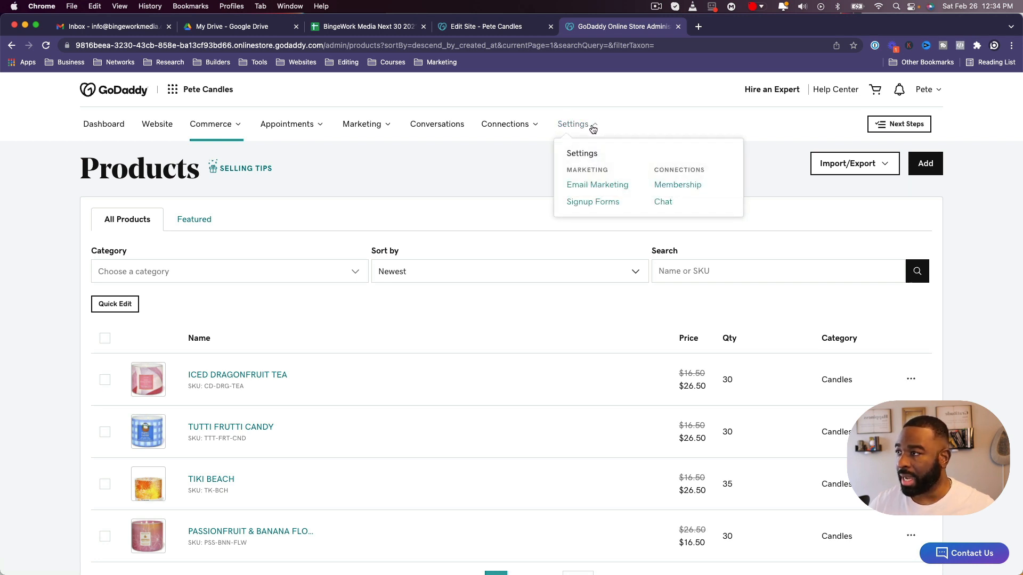
{"action": "scroll", "coordinate": [445, 169], "scroll_direction": "down", "scroll_amount": 5}
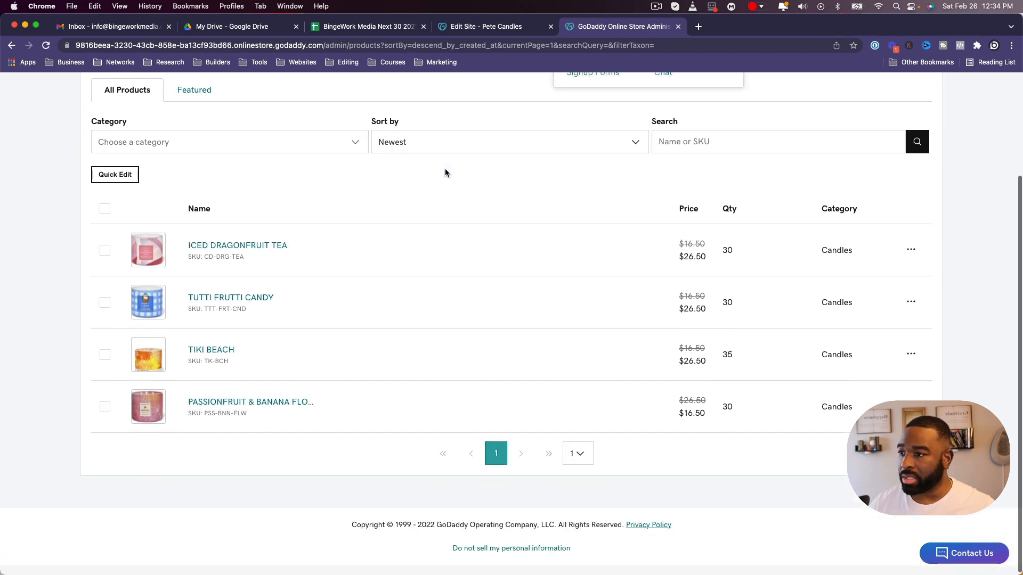
{"action": "scroll", "coordinate": [446, 170], "scroll_direction": "up", "scroll_amount": 5}
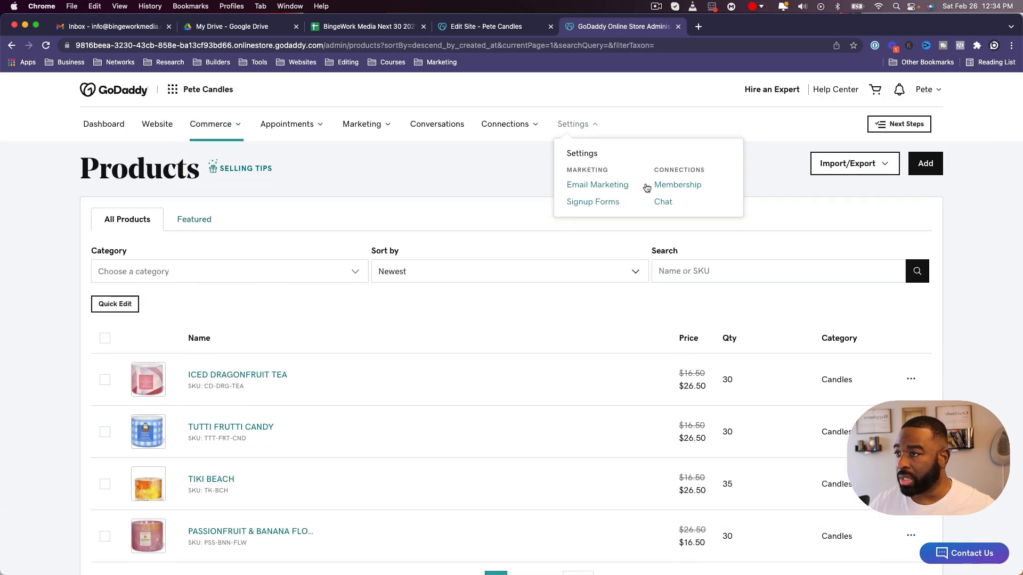
Review the page of all connections and the membership settings for member accounts.
{"action": "left_click", "coordinate": [530, 124]}
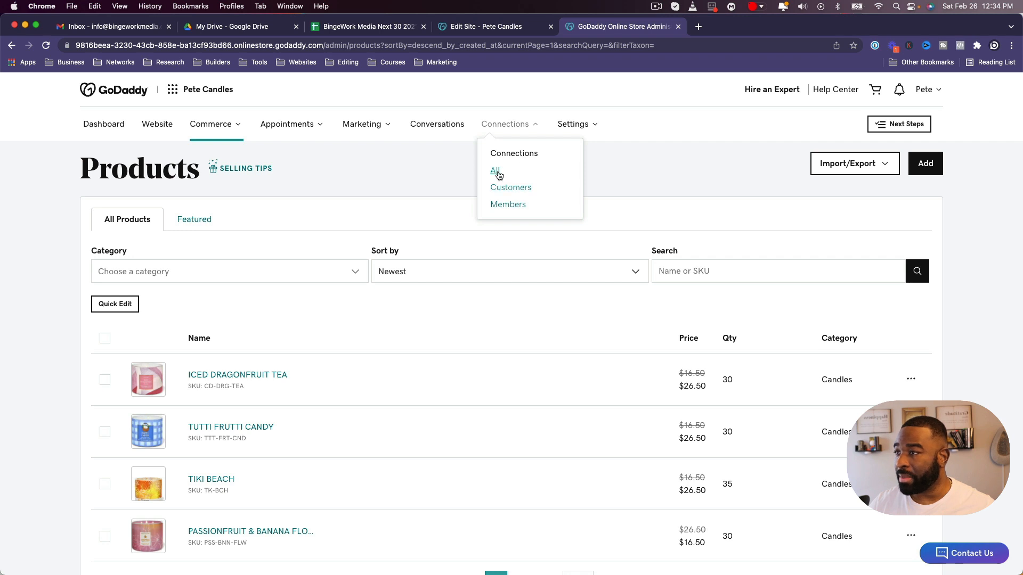
{"action": "left_click", "coordinate": [495, 171]}
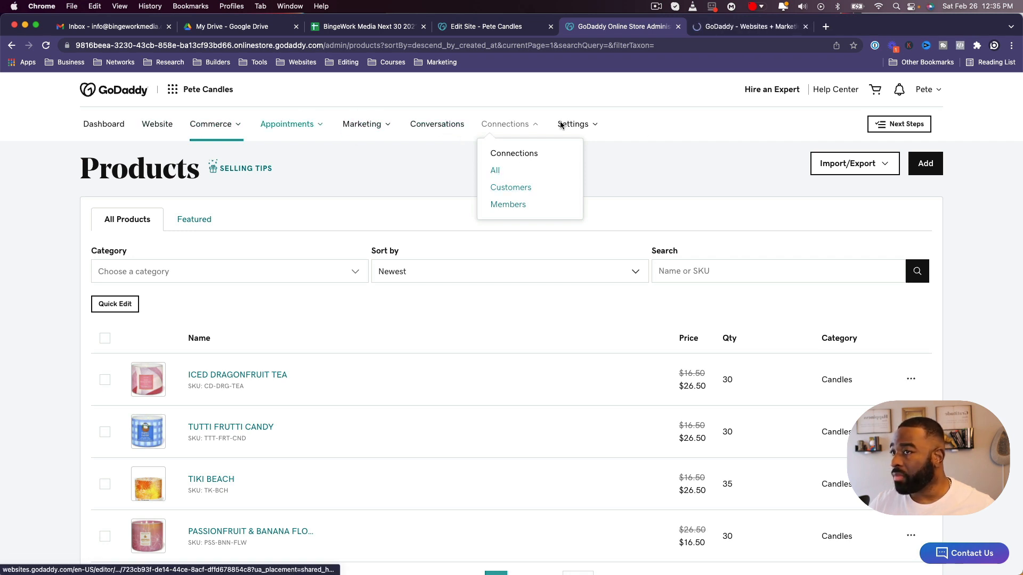
{"action": "left_click", "coordinate": [719, 26]}
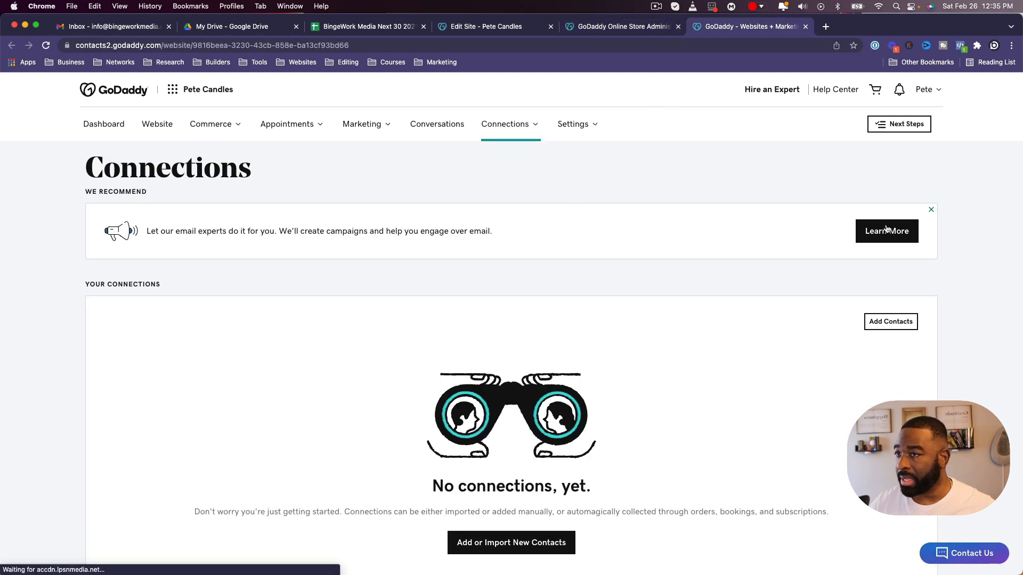
{"action": "scroll", "coordinate": [869, 235], "scroll_direction": "down", "scroll_amount": 3}
{"action": "scroll", "coordinate": [512, 445], "scroll_direction": "up", "scroll_amount": 3}
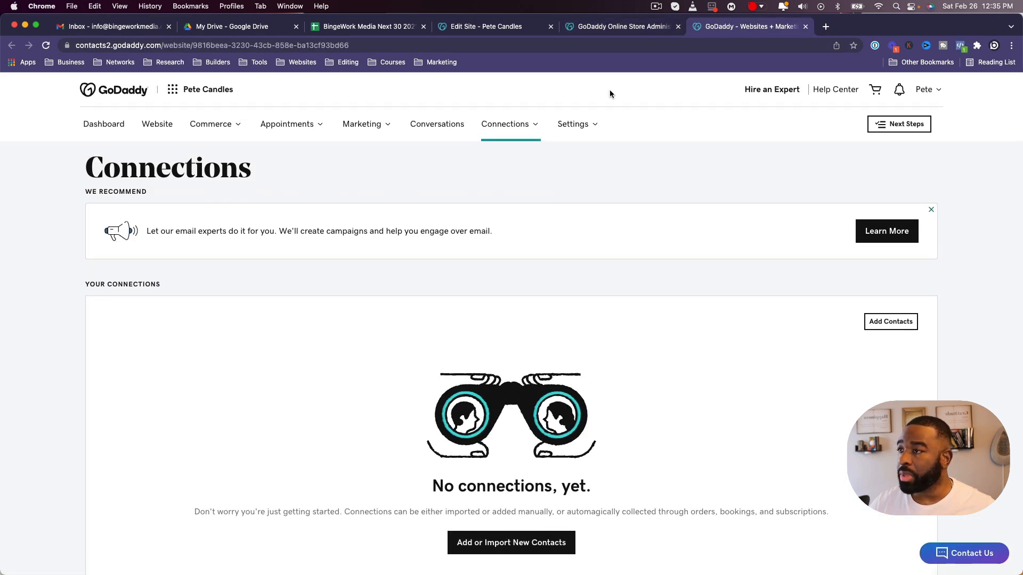
{"action": "mouse_move", "coordinate": [586, 124]}
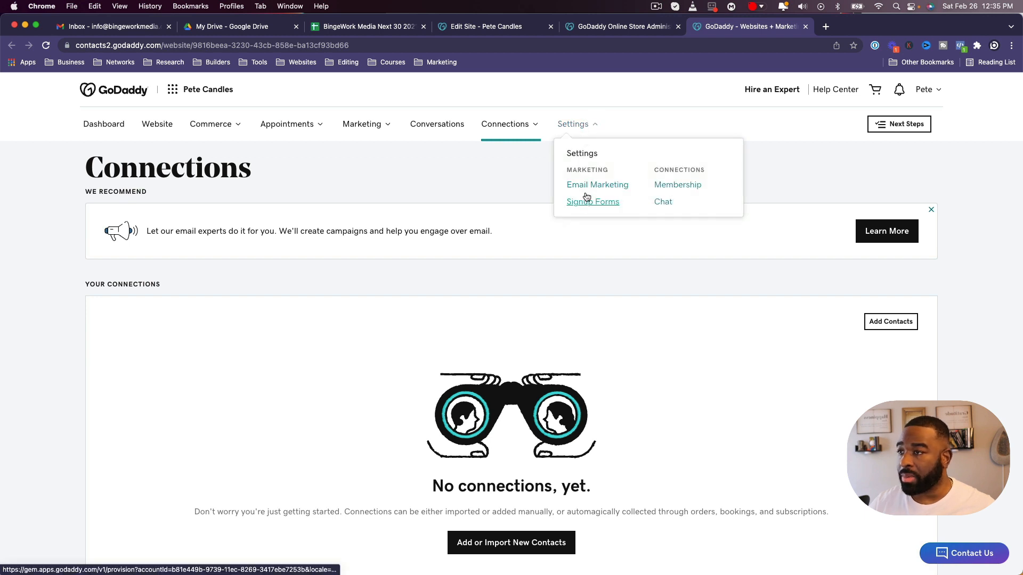
{"action": "left_click", "coordinate": [673, 186]}
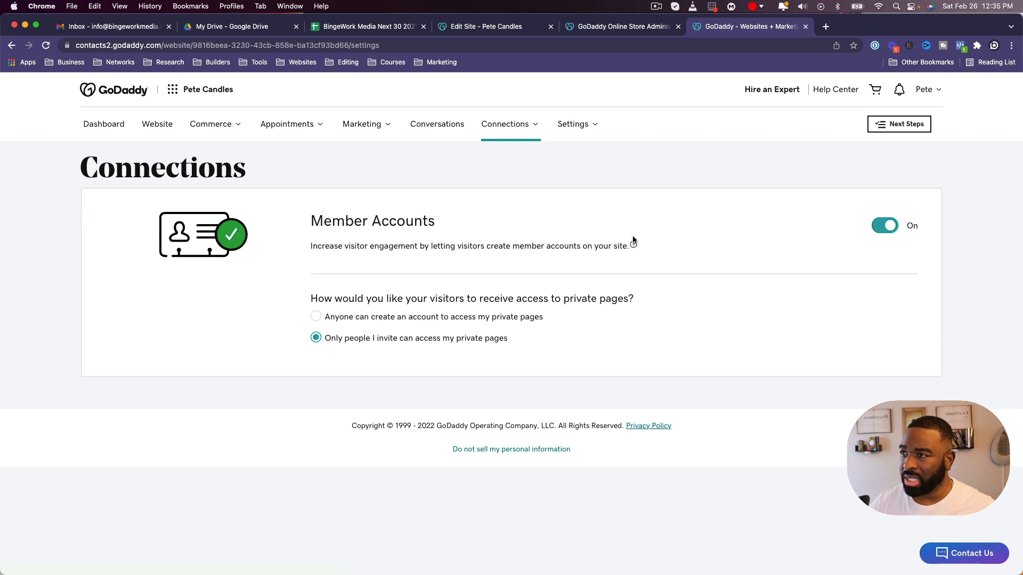
Open the business settings for appointments in a separate browser tab and switch to it.
{"action": "mouse_move", "coordinate": [388, 128]}
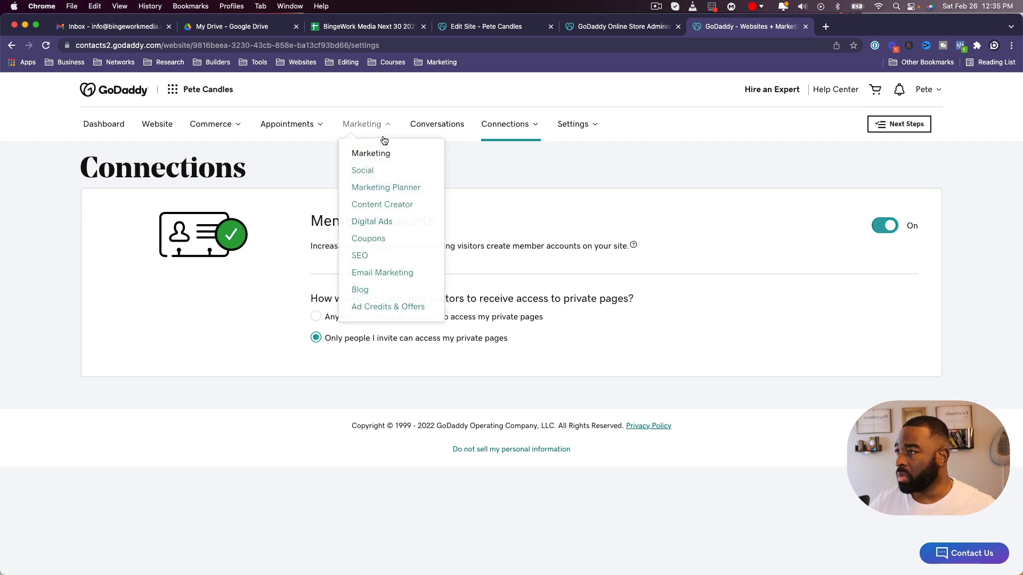
{"action": "mouse_move", "coordinate": [309, 128]}
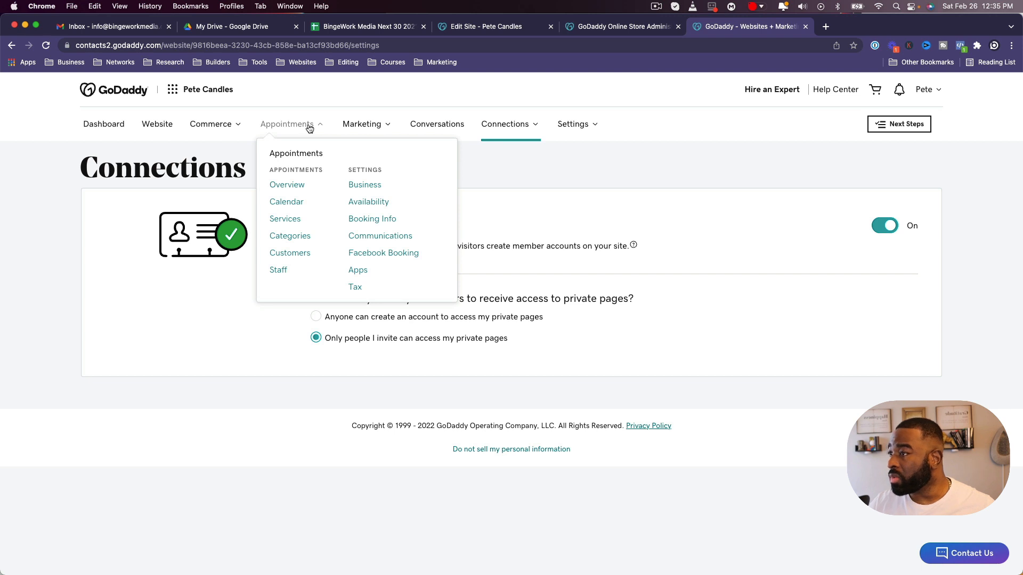
{"action": "left_click", "coordinate": [381, 188], "text": "super"}
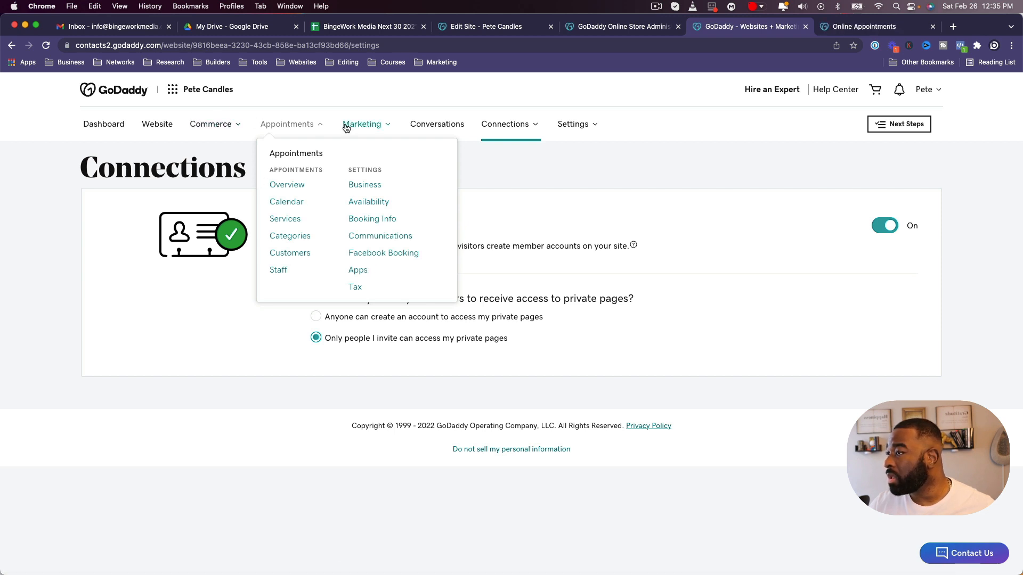
{"action": "left_click", "coordinate": [382, 130]}
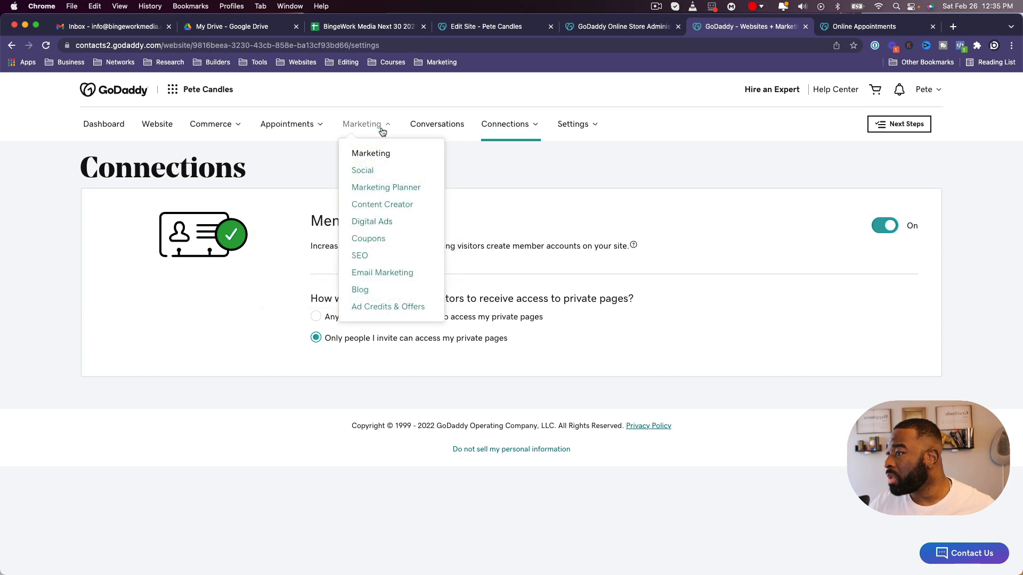
{"action": "left_click", "coordinate": [319, 127]}
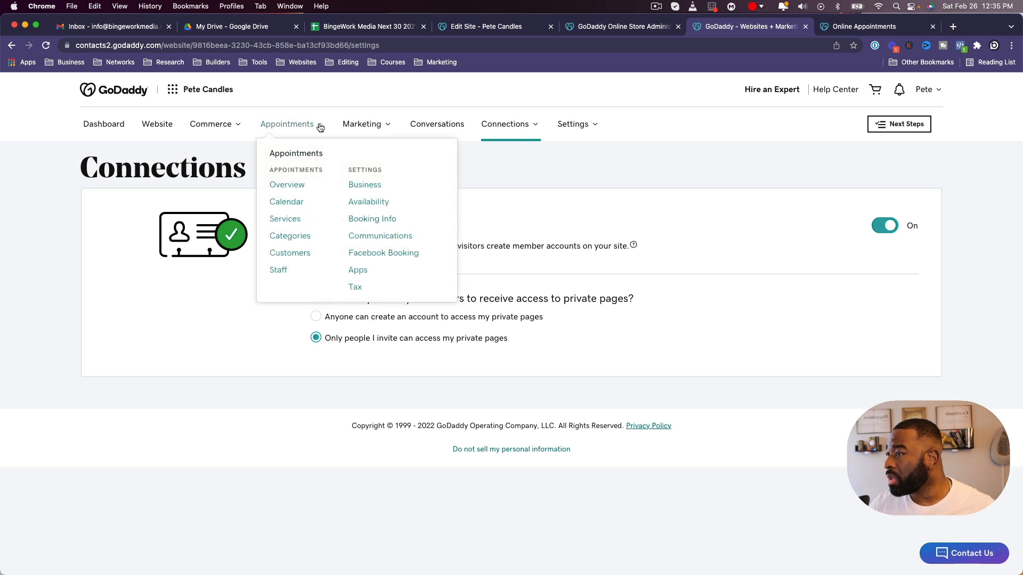
{"action": "left_click", "coordinate": [242, 126]}
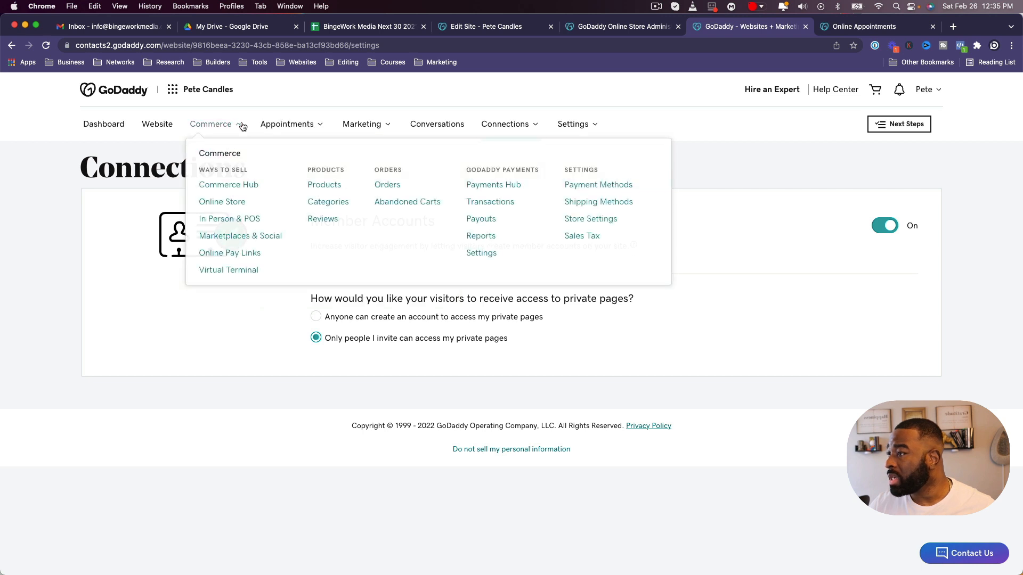
{"action": "left_click", "coordinate": [908, 27]}
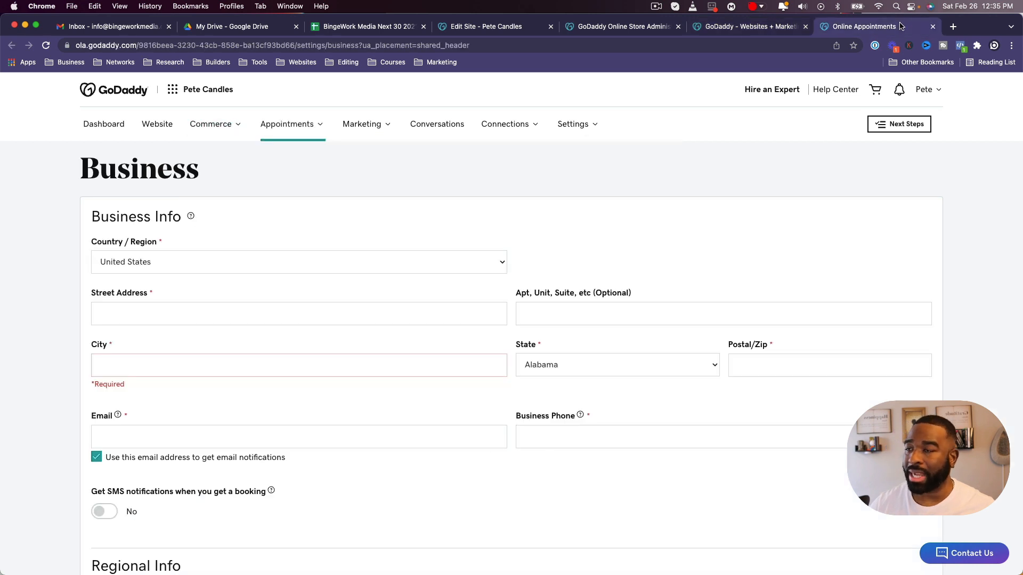
Examine the business and regional information fields and the business phone explanation, leaving them unfilled, and close the page.
{"action": "scroll", "coordinate": [691, 327], "scroll_direction": "down", "scroll_amount": 3}
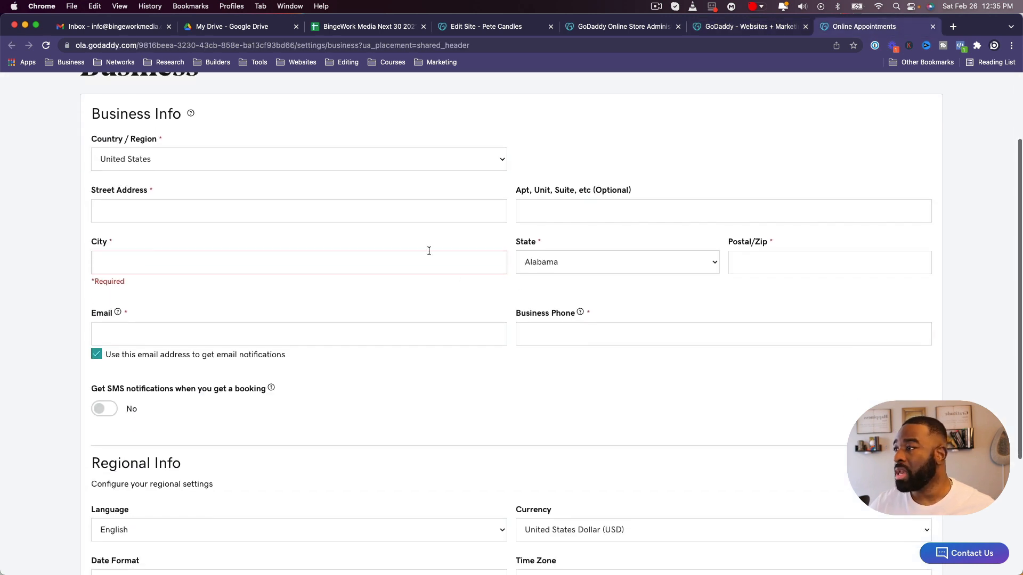
{"action": "left_click", "coordinate": [392, 211]}
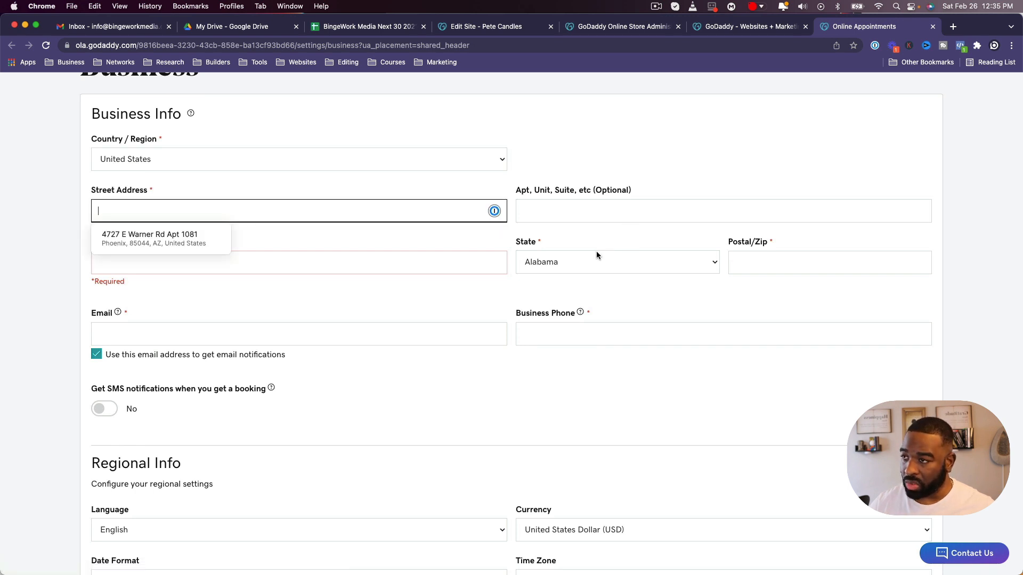
{"action": "scroll", "coordinate": [591, 254], "scroll_direction": "down", "scroll_amount": 4}
{"action": "scroll", "coordinate": [617, 297], "scroll_direction": "up", "scroll_amount": 3}
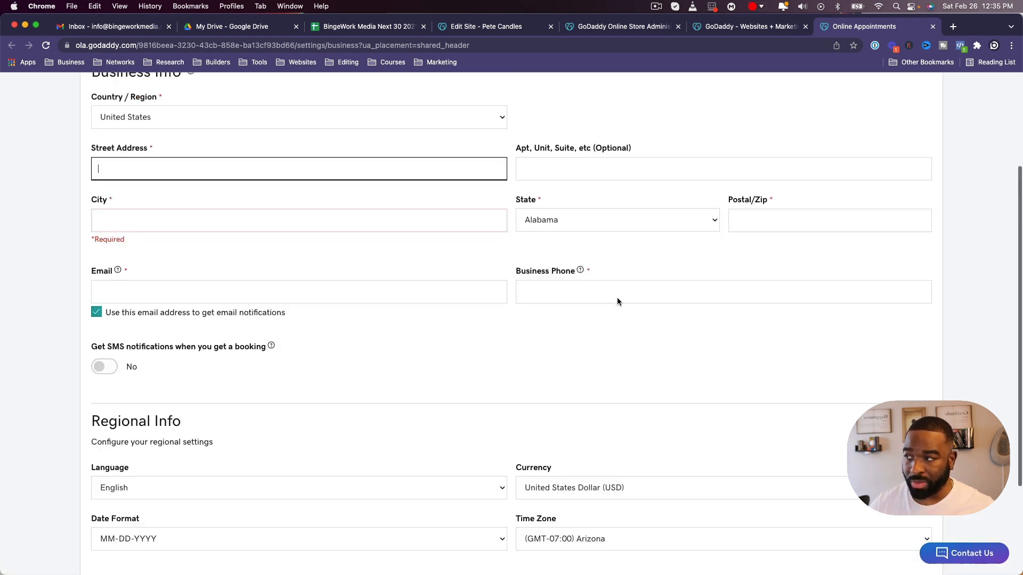
{"action": "scroll", "coordinate": [617, 298], "scroll_direction": "up", "scroll_amount": 3}
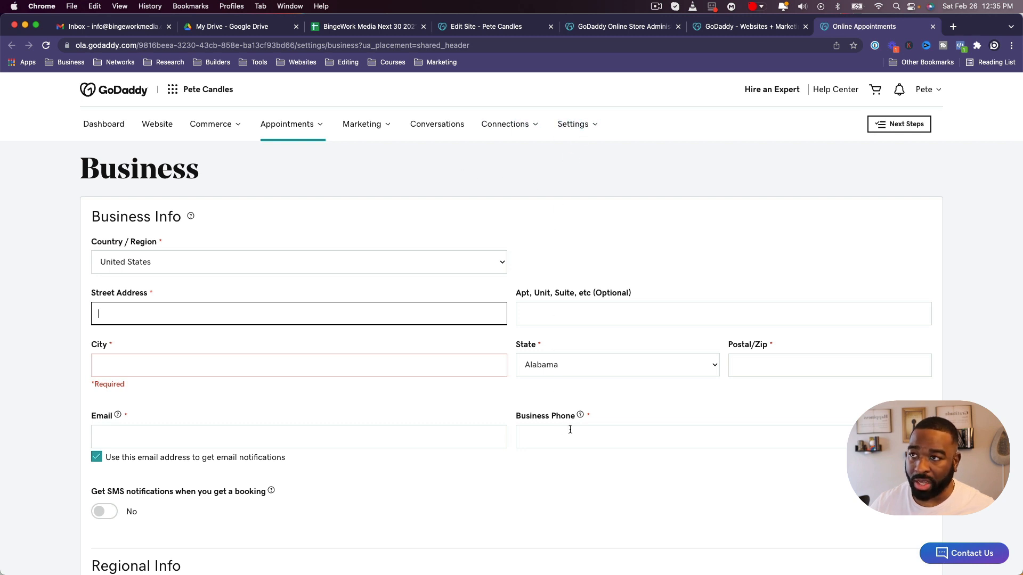
{"action": "left_click", "coordinate": [580, 415]}
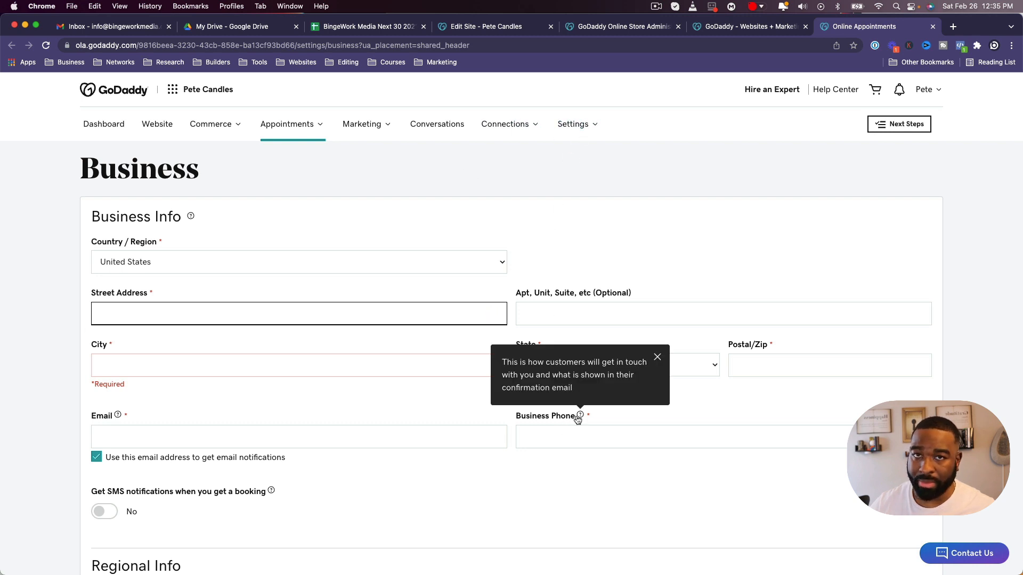
{"action": "key", "text": "super+w"}
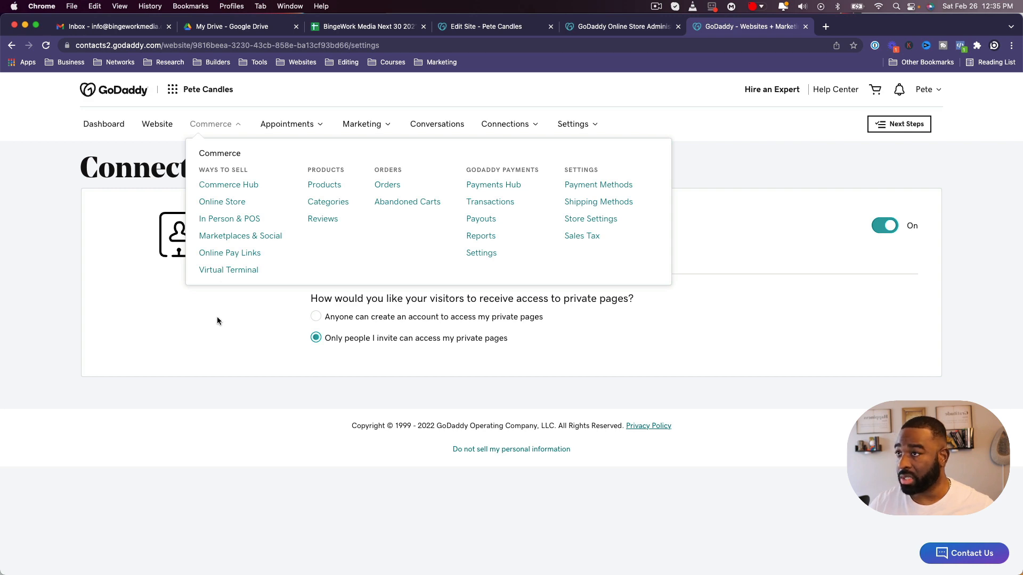
Close the Connections settings page and go to the My Online Store overview.
{"action": "key", "text": "ctrl+Up"}
{"action": "key", "text": "ctrl+Up"}
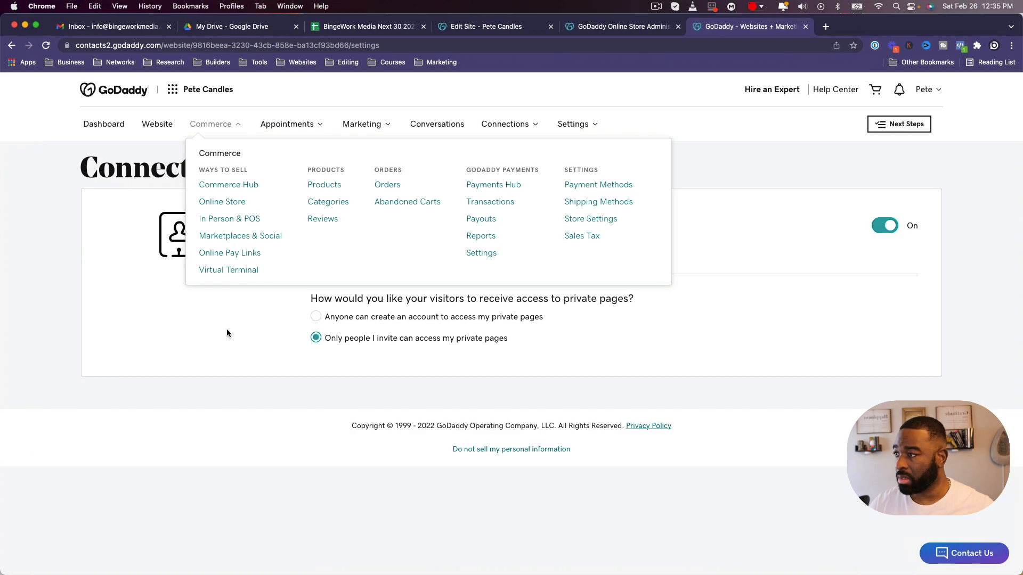
{"action": "left_click", "coordinate": [648, 26]}
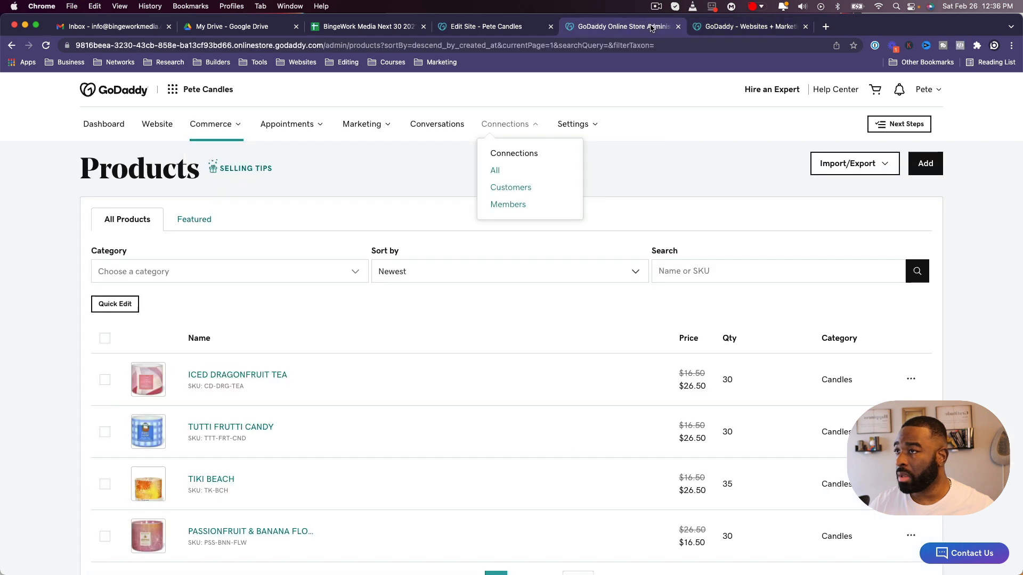
{"action": "left_click", "coordinate": [733, 25]}
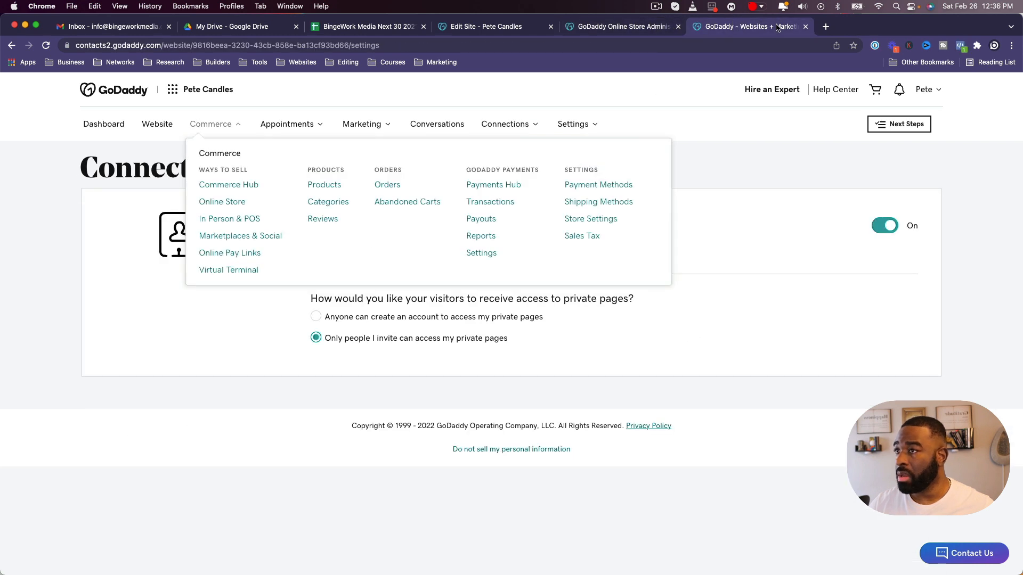
{"action": "key", "text": "super+w"}
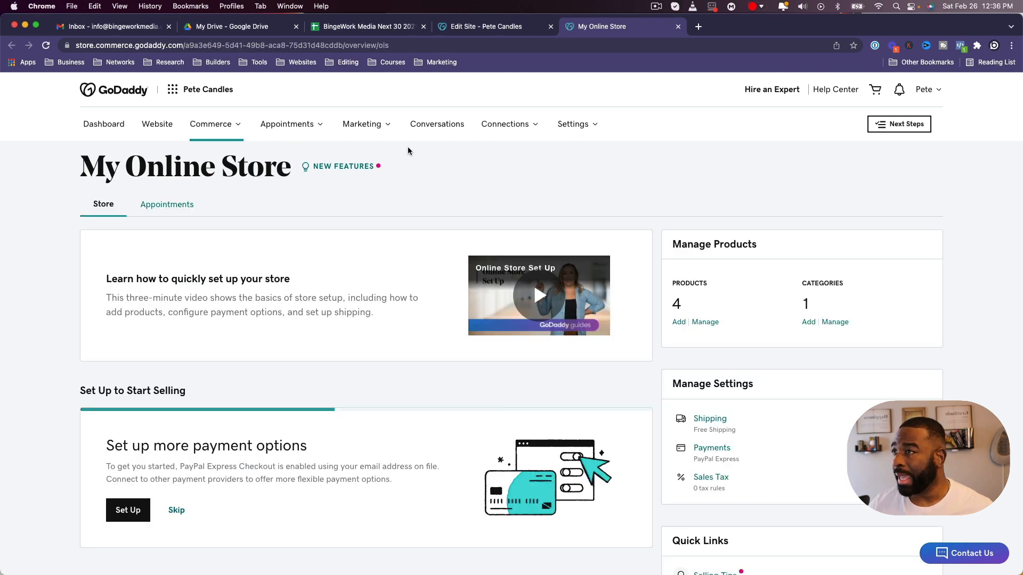
Open the payment methods, payouts, GoDaddy Payments settings and store settings pages in separate browser tabs.
{"action": "left_click", "coordinate": [199, 131]}
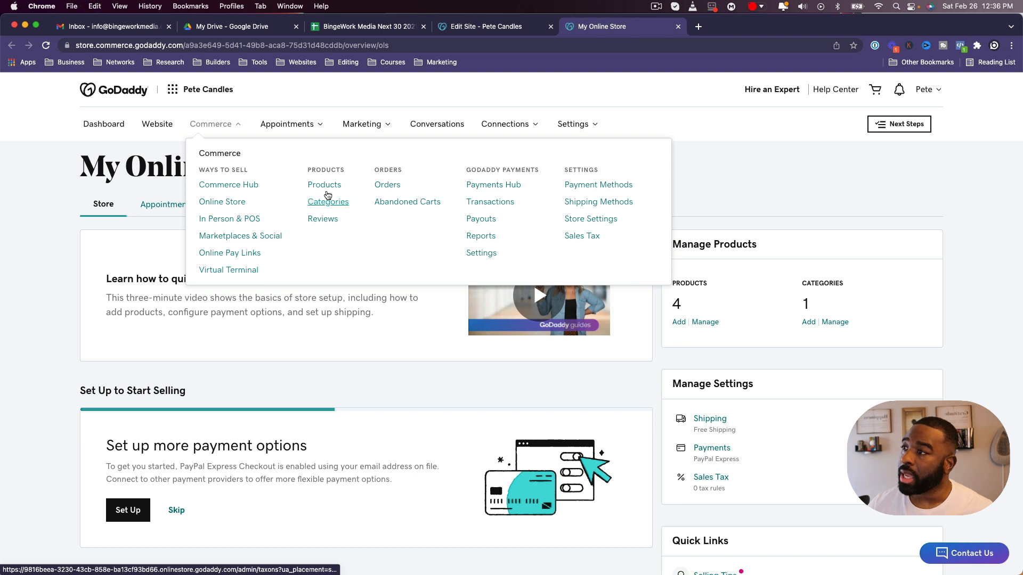
{"action": "left_click", "coordinate": [615, 187], "text": "super"}
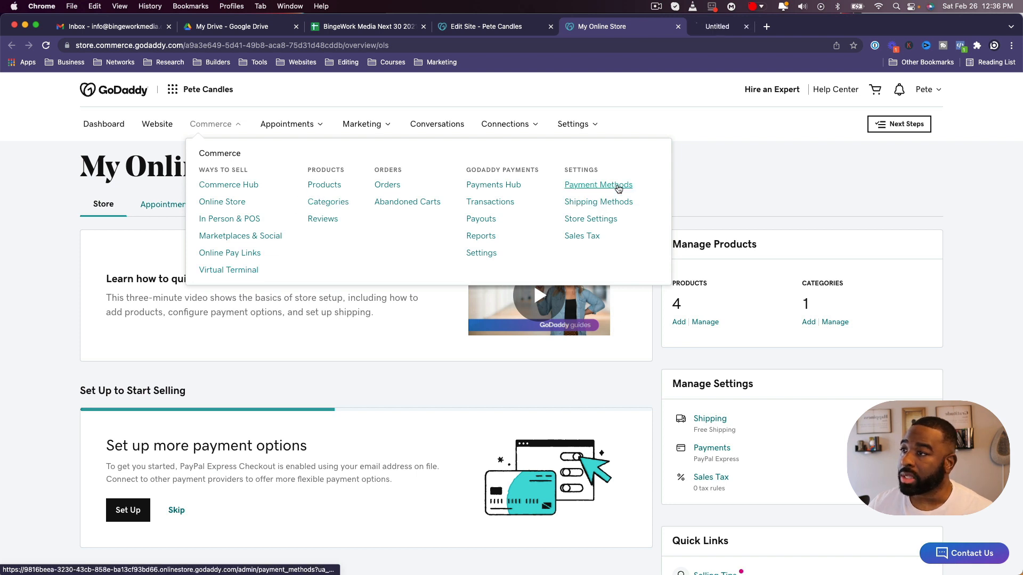
{"action": "left_click", "coordinate": [491, 221], "text": "super"}
{"action": "left_click", "coordinate": [483, 254], "text": "super"}
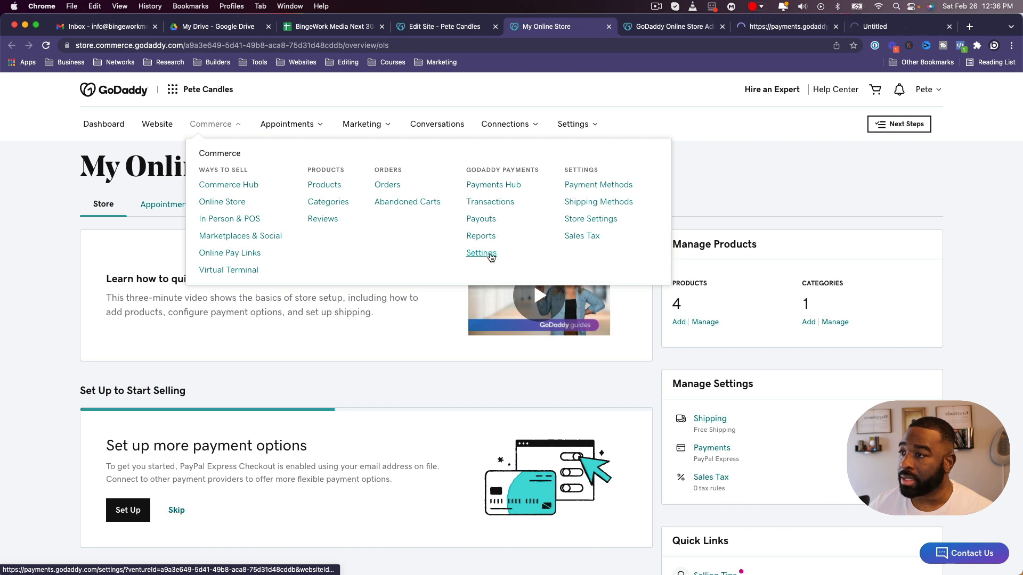
{"action": "left_click", "coordinate": [576, 226], "text": "super"}
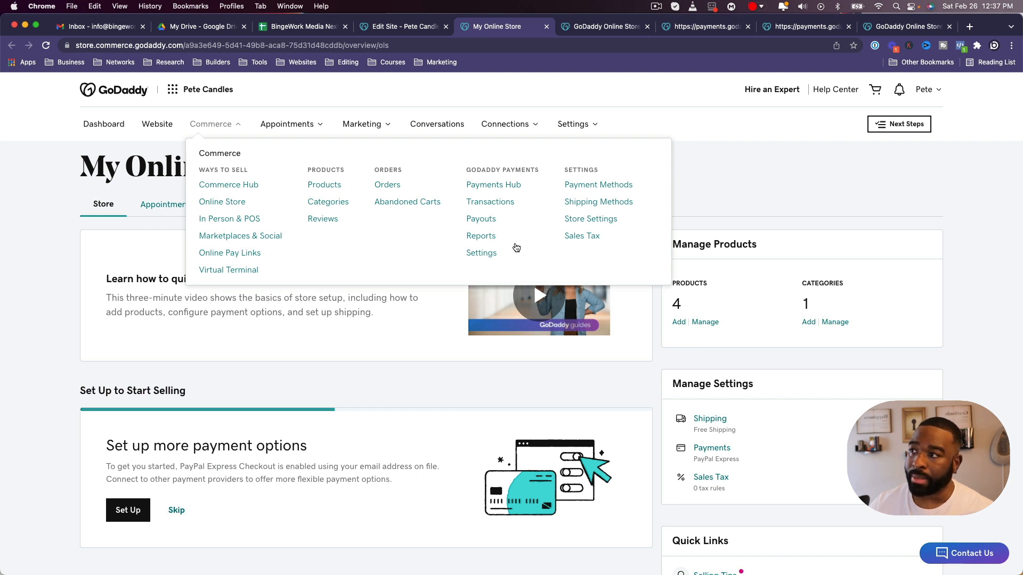
Switch to the payment methods page and review the GoDaddy Payments, PayPal Commerce Platform, Square and Stripe card options.
{"action": "left_click", "coordinate": [577, 26]}
{"action": "scroll", "coordinate": [543, 410], "scroll_direction": "down", "scroll_amount": 3}
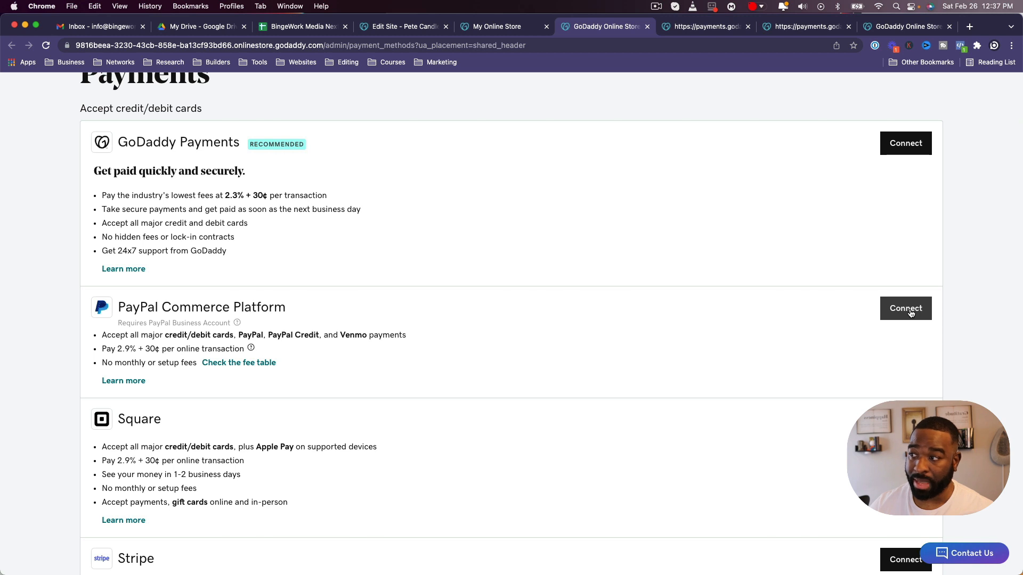
{"action": "scroll", "coordinate": [910, 314], "scroll_direction": "down", "scroll_amount": 3}
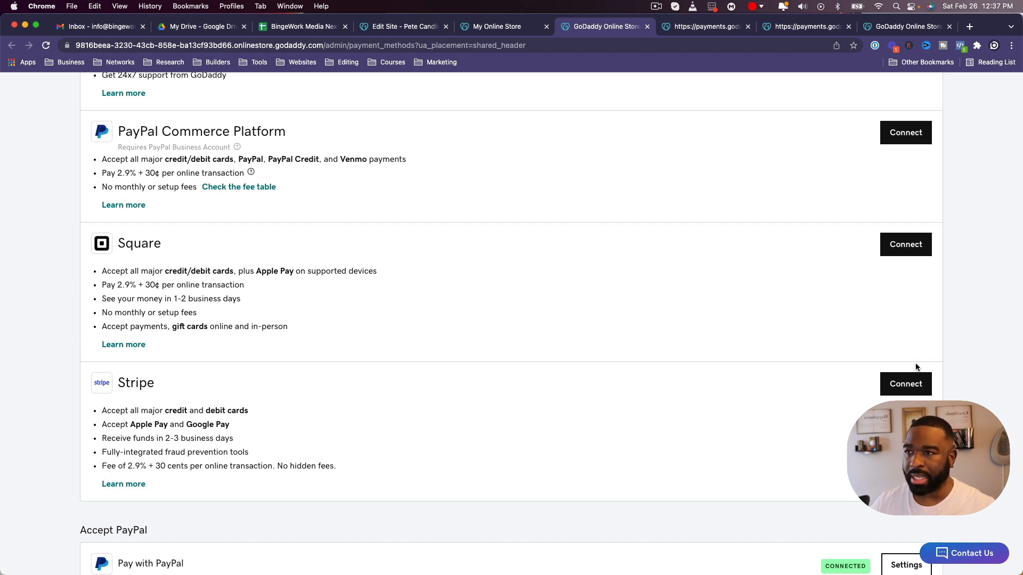
{"action": "scroll", "coordinate": [915, 359], "scroll_direction": "up", "scroll_amount": 5}
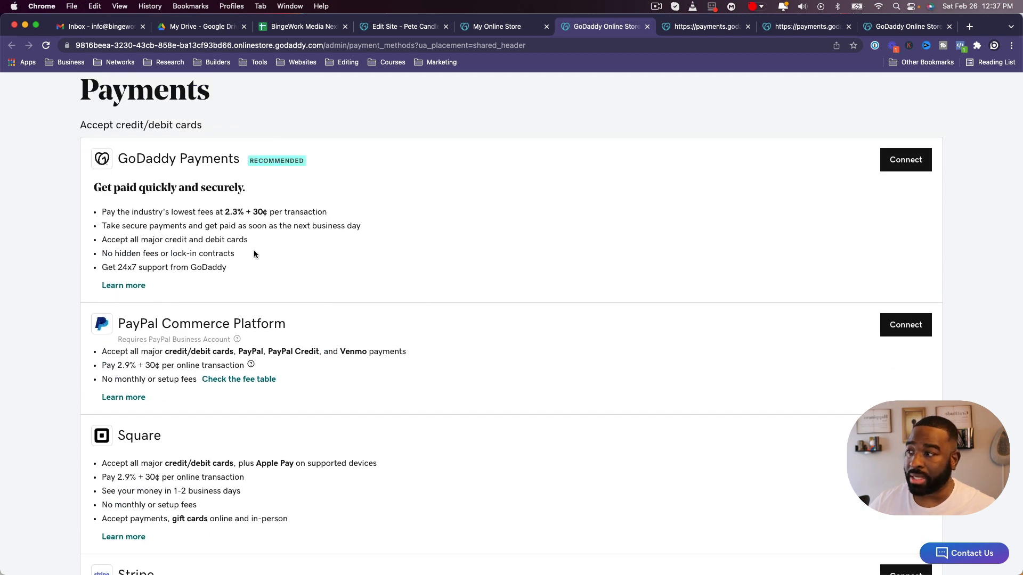
Compare the transaction fees of Stripe, Square and PayPal Commerce Platform with those of GoDaddy Payments, and close the page.
{"action": "scroll", "coordinate": [352, 358], "scroll_direction": "down", "scroll_amount": 2}
{"action": "scroll", "coordinate": [459, 399], "scroll_direction": "down", "scroll_amount": 2}
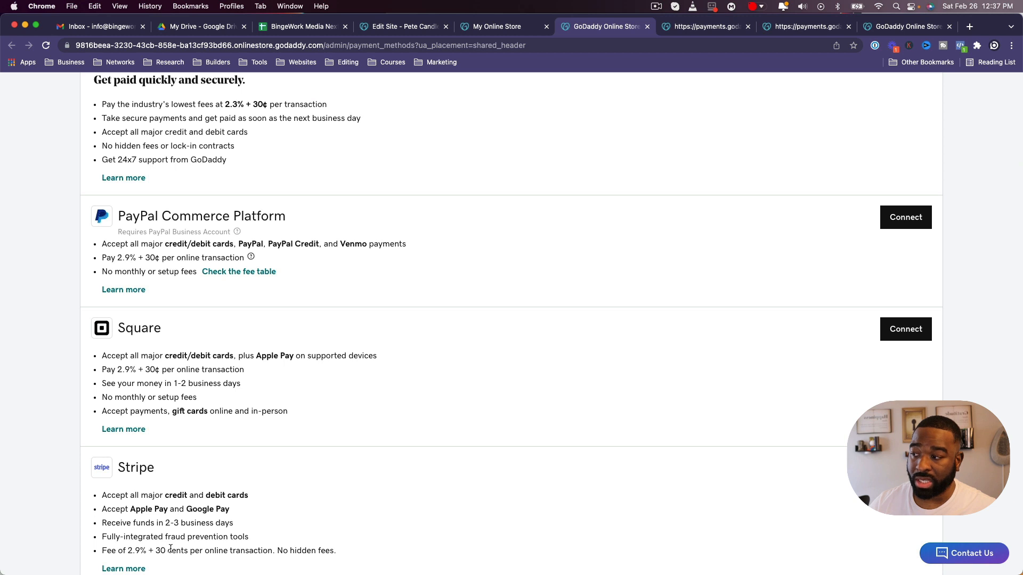
{"action": "left_click_drag", "start_coordinate": [167, 550], "coordinate": [106, 549]}
{"action": "left_click_drag", "start_coordinate": [174, 370], "coordinate": [116, 369]}
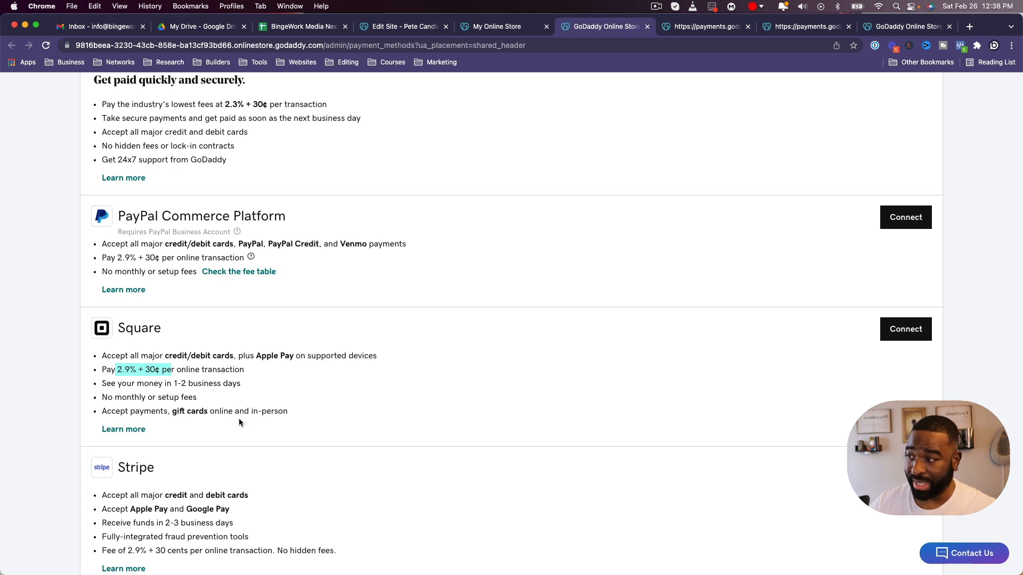
{"action": "scroll", "coordinate": [239, 418], "scroll_direction": "up", "scroll_amount": 1}
{"action": "scroll", "coordinate": [238, 418], "scroll_direction": "down", "scroll_amount": 2}
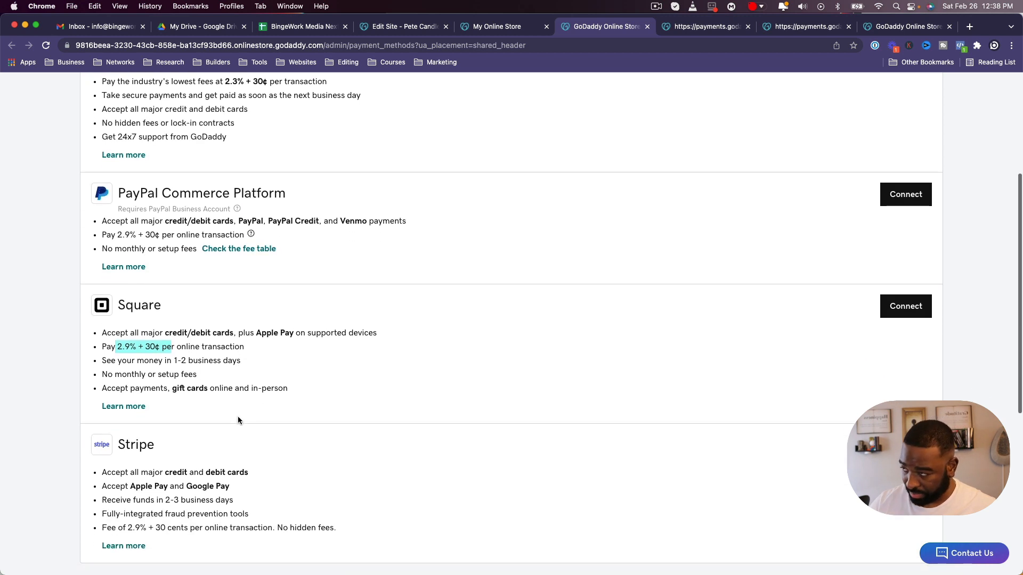
{"action": "left_click_drag", "start_coordinate": [161, 234], "coordinate": [108, 236]}
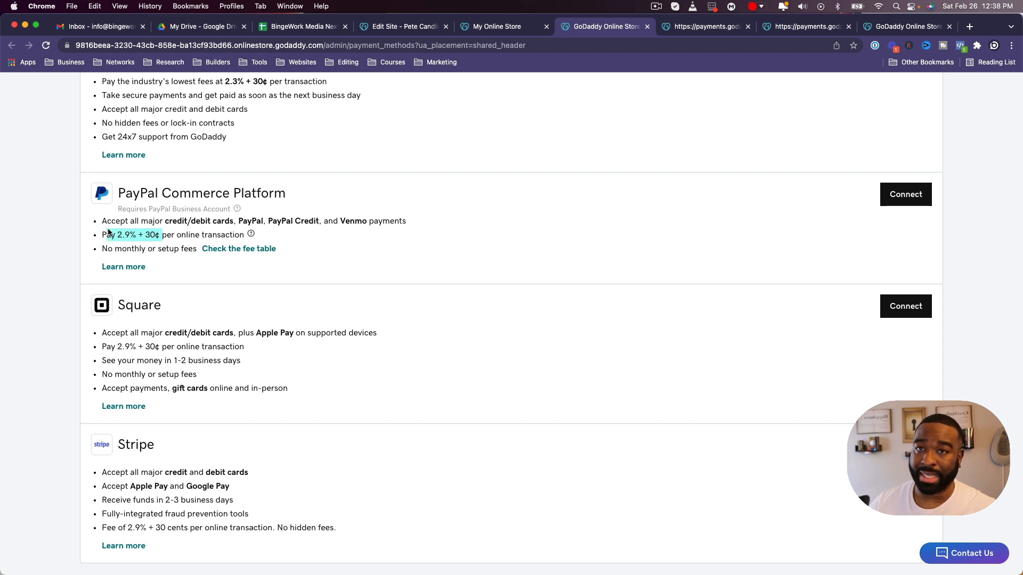
{"action": "scroll", "coordinate": [189, 215], "scroll_direction": "up", "scroll_amount": 3}
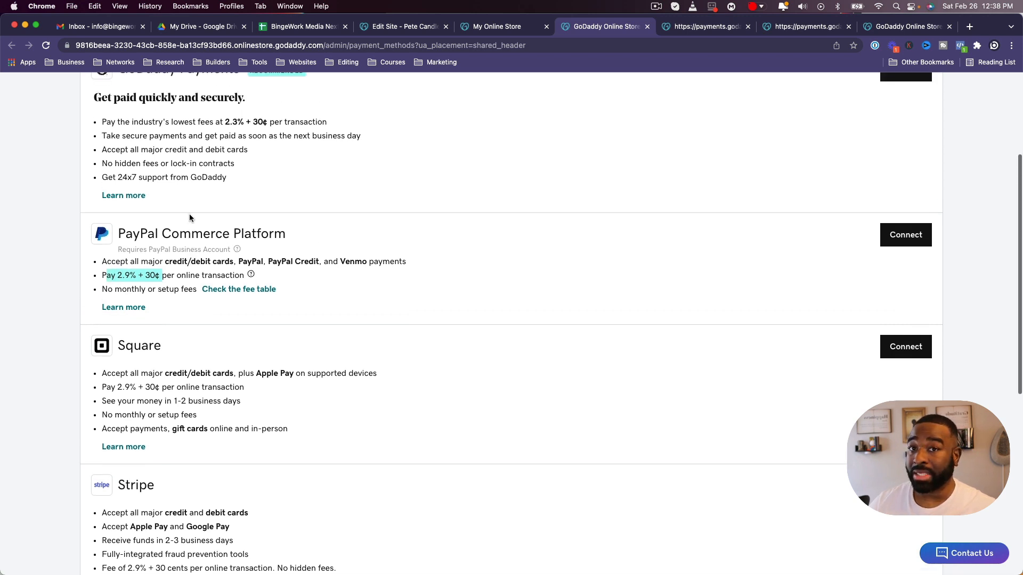
{"action": "scroll", "coordinate": [190, 214], "scroll_direction": "up", "scroll_amount": 3}
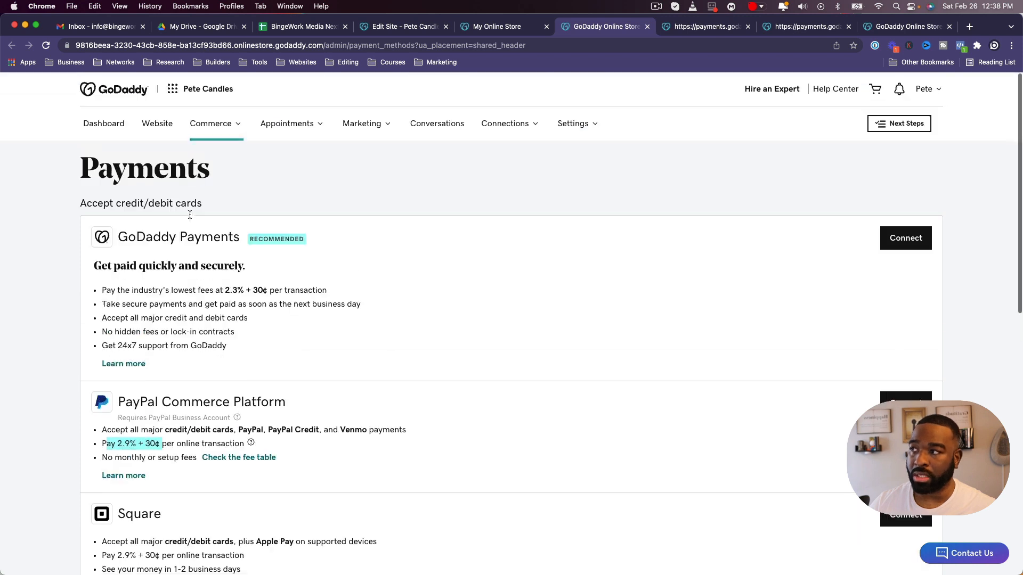
{"action": "scroll", "coordinate": [438, 238], "scroll_direction": "down", "scroll_amount": 2}
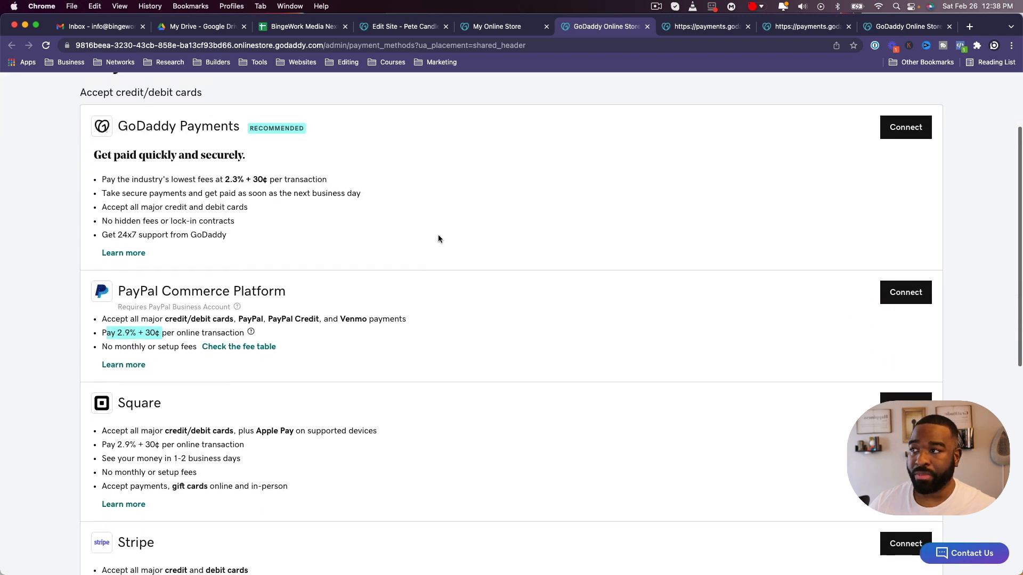
{"action": "scroll", "coordinate": [437, 234], "scroll_direction": "up", "scroll_amount": 2}
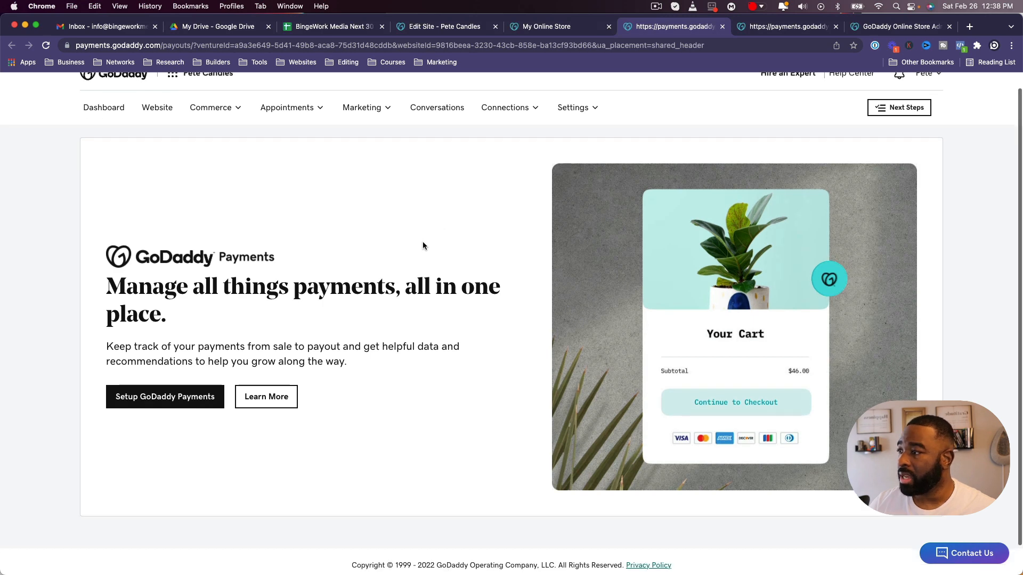
Start the GoDaddy Payments setup from the payouts page and look through its business owner and business profile form.
{"action": "left_click", "coordinate": [178, 404]}
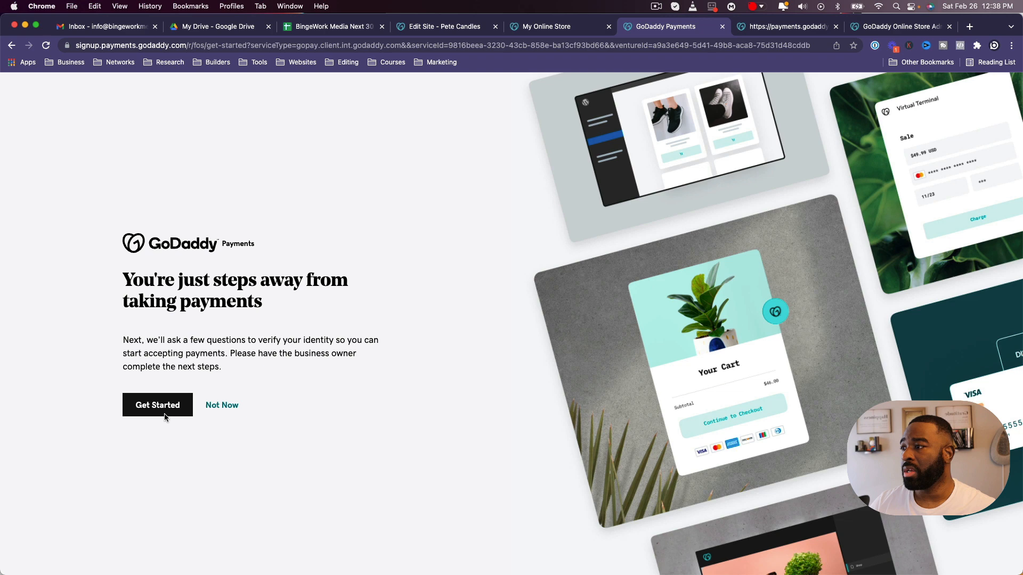
{"action": "left_click", "coordinate": [165, 416]}
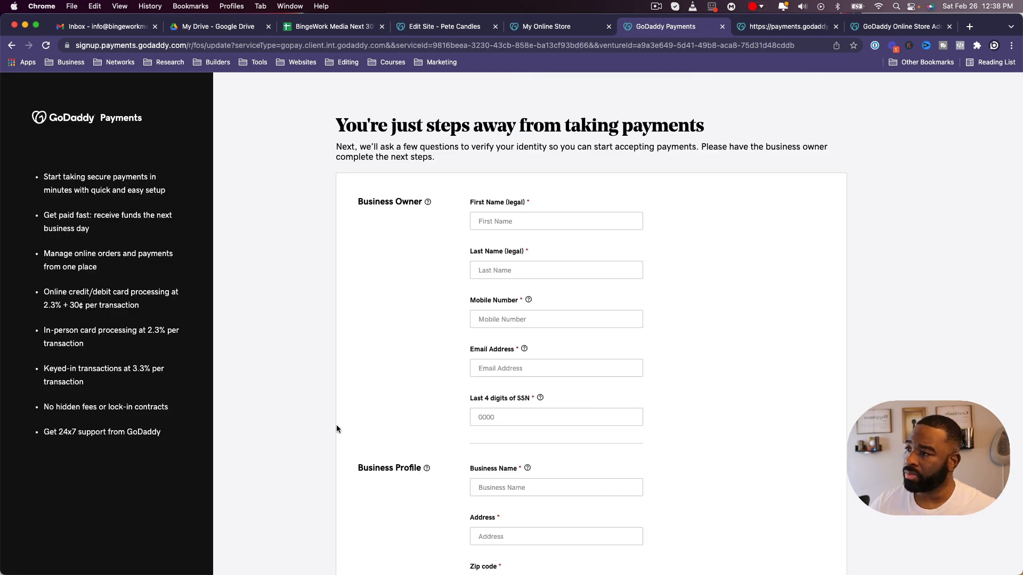
{"action": "scroll", "coordinate": [338, 430], "scroll_direction": "down", "scroll_amount": 5}
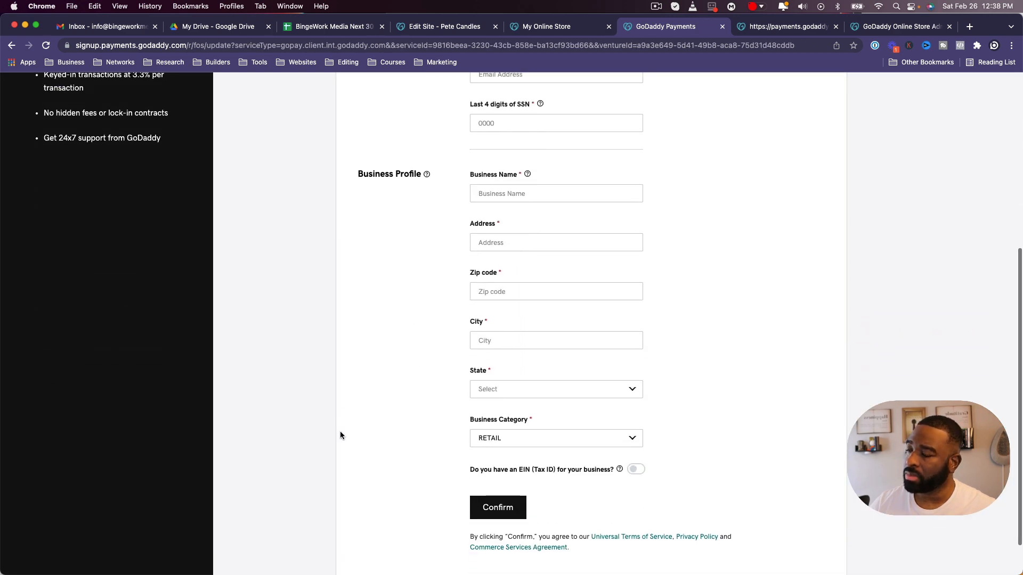
{"action": "scroll", "coordinate": [340, 430], "scroll_direction": "down", "scroll_amount": 1}
{"action": "scroll", "coordinate": [340, 430], "scroll_direction": "up", "scroll_amount": 10}
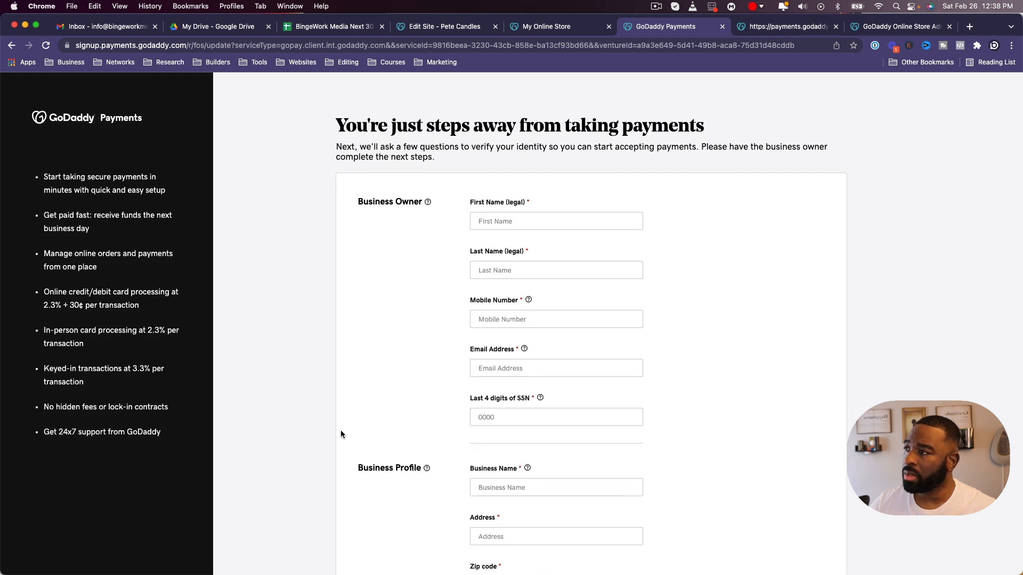
Examine the GoDaddy Payments processing rates and the required owner and business details, leave the form unfilled, and close it.
{"action": "scroll", "coordinate": [340, 434], "scroll_direction": "down", "scroll_amount": 2}
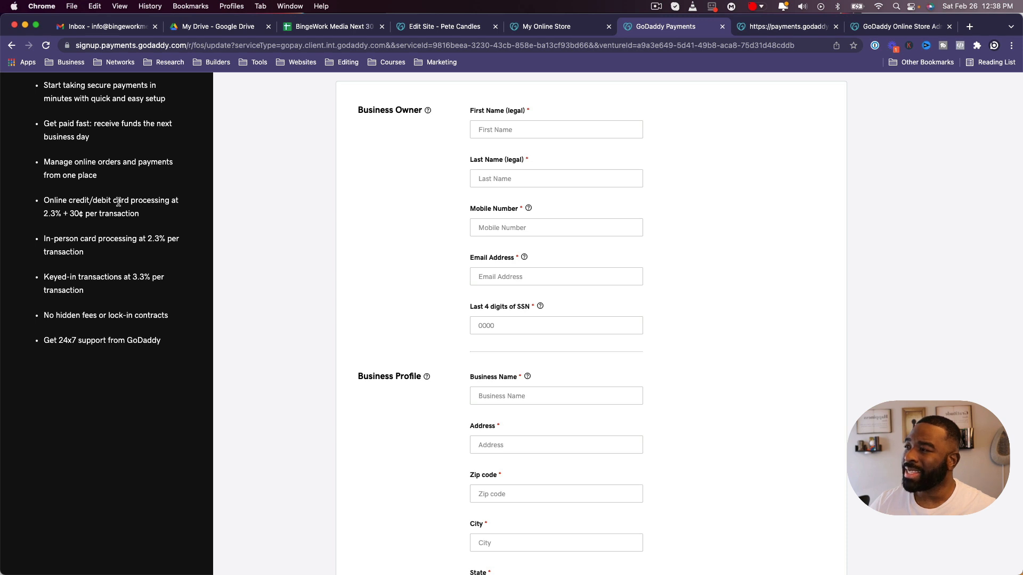
{"action": "scroll", "coordinate": [198, 373], "scroll_direction": "up", "scroll_amount": 2}
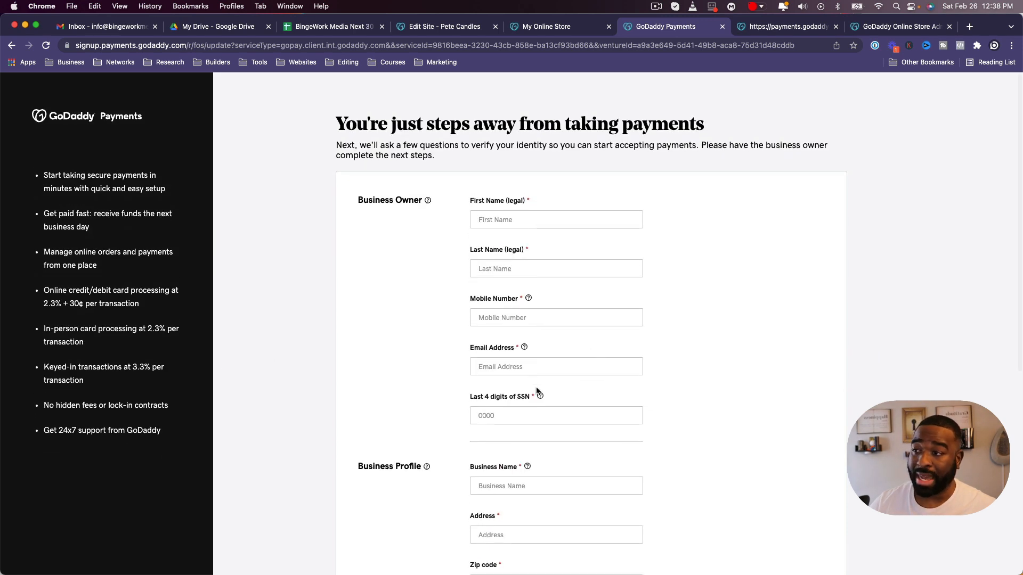
{"action": "scroll", "coordinate": [479, 446], "scroll_direction": "down", "scroll_amount": 5}
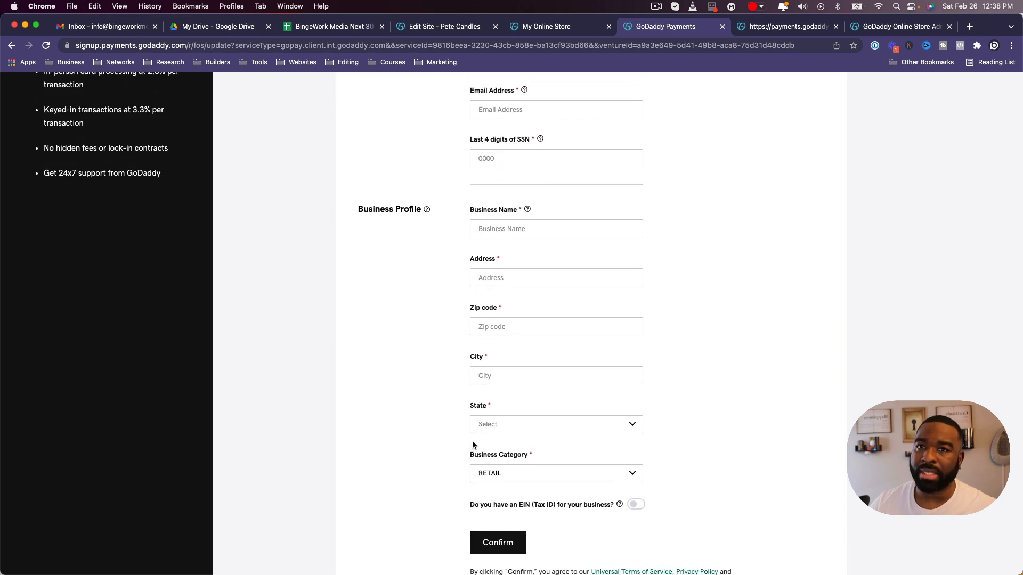
{"action": "scroll", "coordinate": [475, 433], "scroll_direction": "up", "scroll_amount": 4}
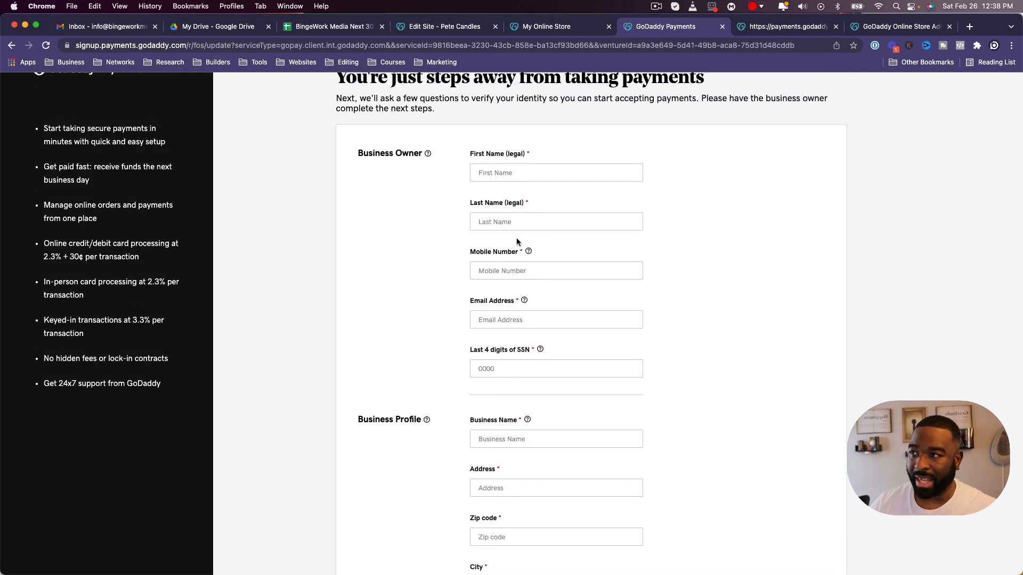
{"action": "scroll", "coordinate": [516, 238], "scroll_direction": "down", "scroll_amount": 2}
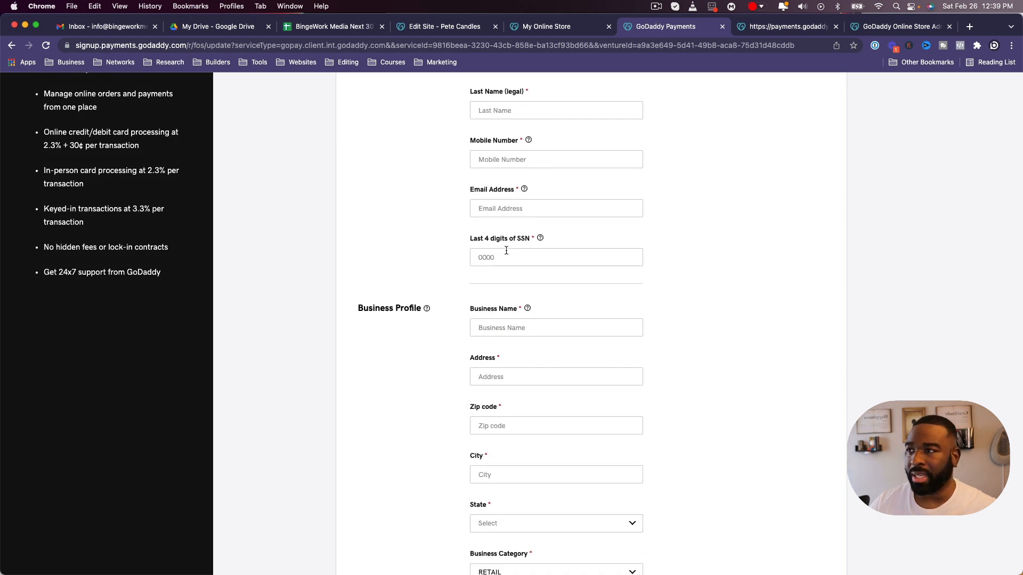
{"action": "scroll", "coordinate": [506, 257], "scroll_direction": "up", "scroll_amount": 3}
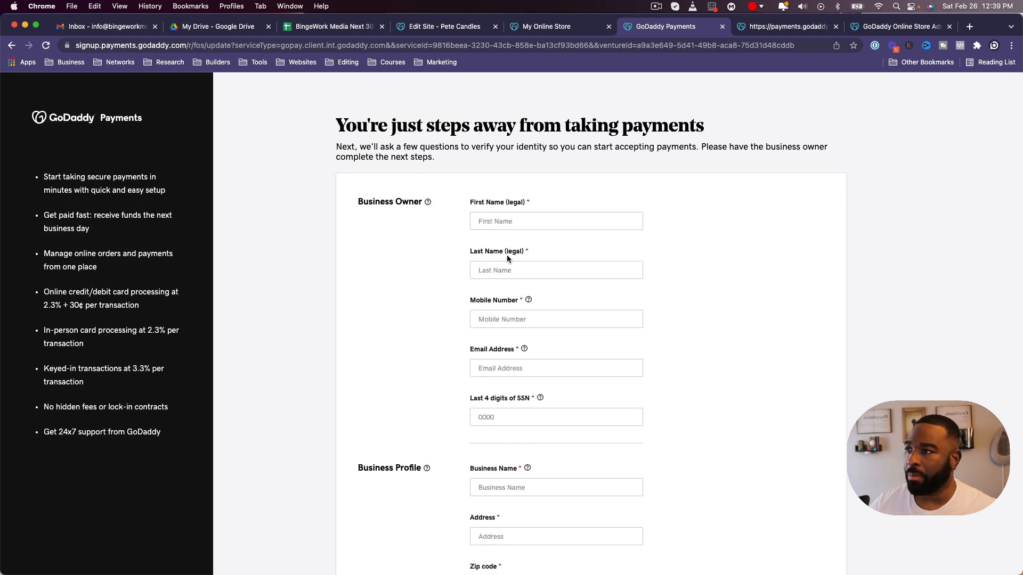
{"action": "key", "text": "super+w"}
Close the GoDaddy Payments settings page and examine the general business and regional info in the store settings.
{"action": "scroll", "coordinate": [489, 315], "scroll_direction": "down", "scroll_amount": 1}
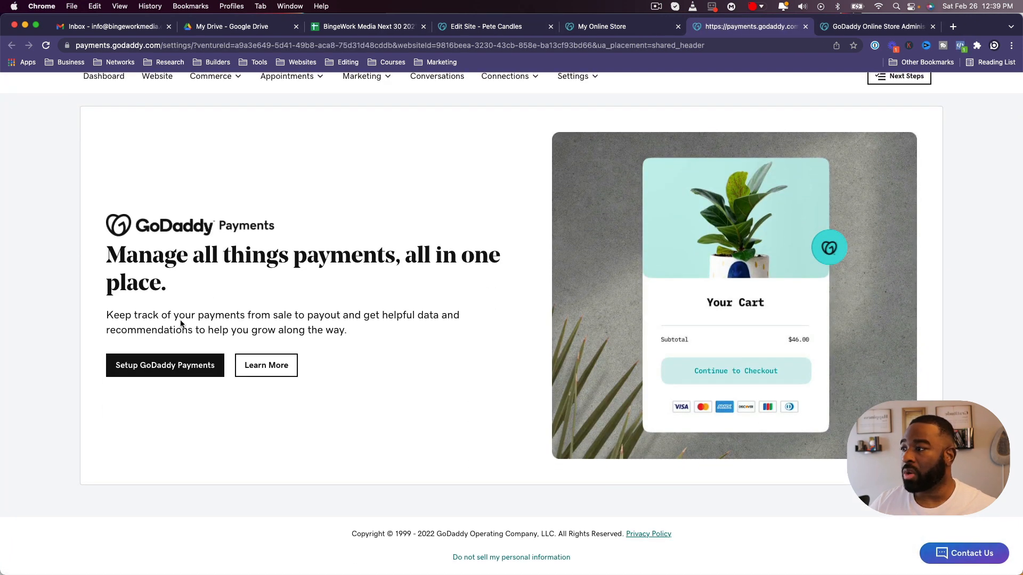
{"action": "key", "text": "super+w"}
{"action": "scroll", "coordinate": [164, 317], "scroll_direction": "down", "scroll_amount": 2}
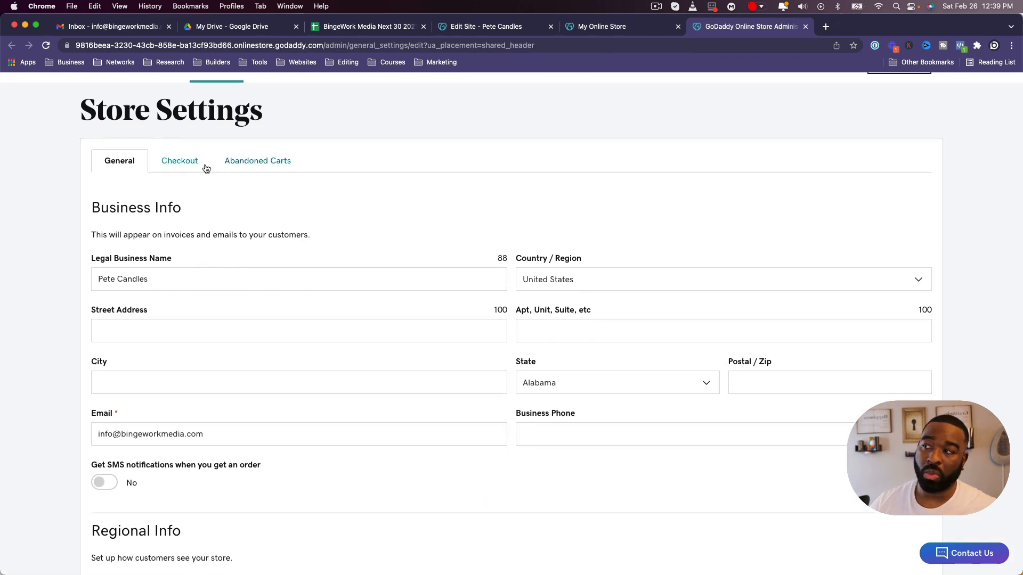
{"action": "scroll", "coordinate": [263, 387], "scroll_direction": "down", "scroll_amount": 3}
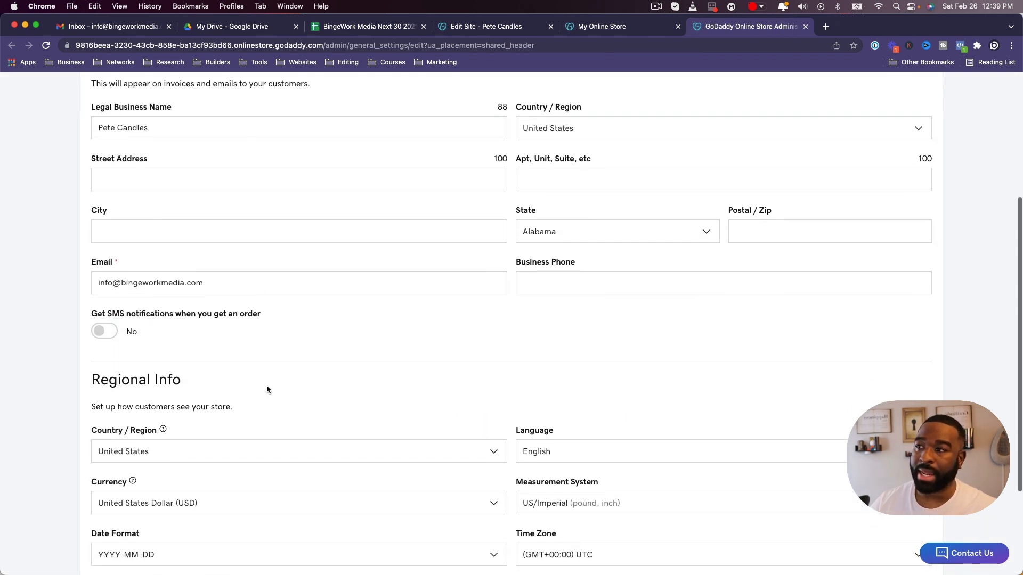
{"action": "scroll", "coordinate": [323, 379], "scroll_direction": "down", "scroll_amount": 3}
{"action": "scroll", "coordinate": [320, 379], "scroll_direction": "up", "scroll_amount": 4}
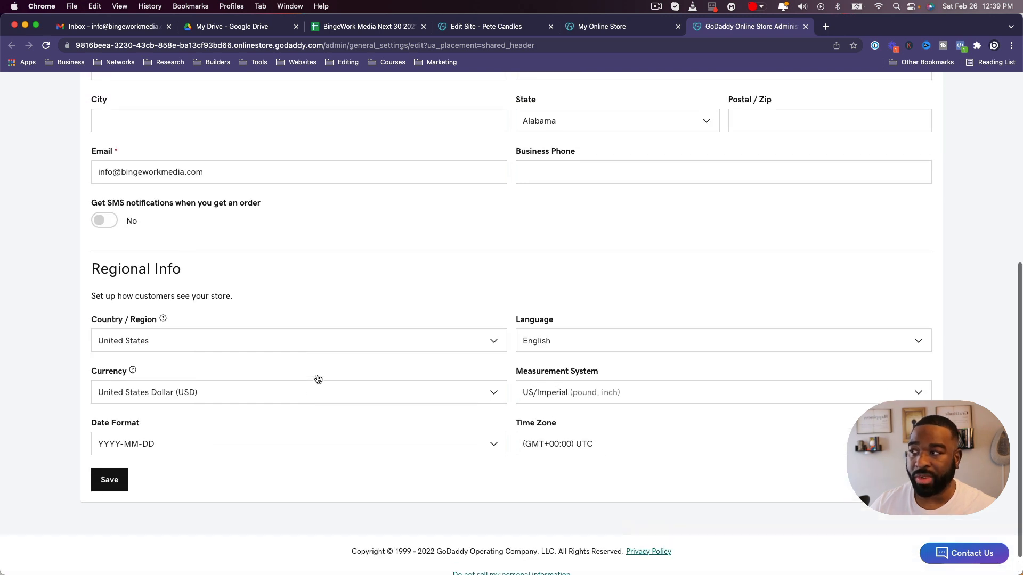
{"action": "scroll", "coordinate": [318, 372], "scroll_direction": "up", "scroll_amount": 2}
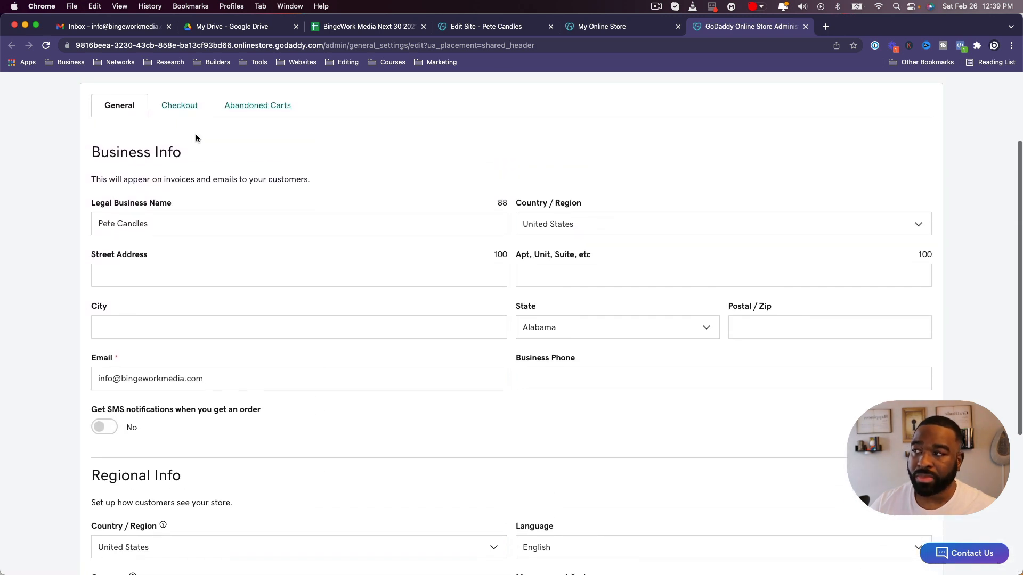
View the store's checkout and abandoned cart settings, and preview the abandoned cart reminder email.
{"action": "left_click", "coordinate": [191, 117]}
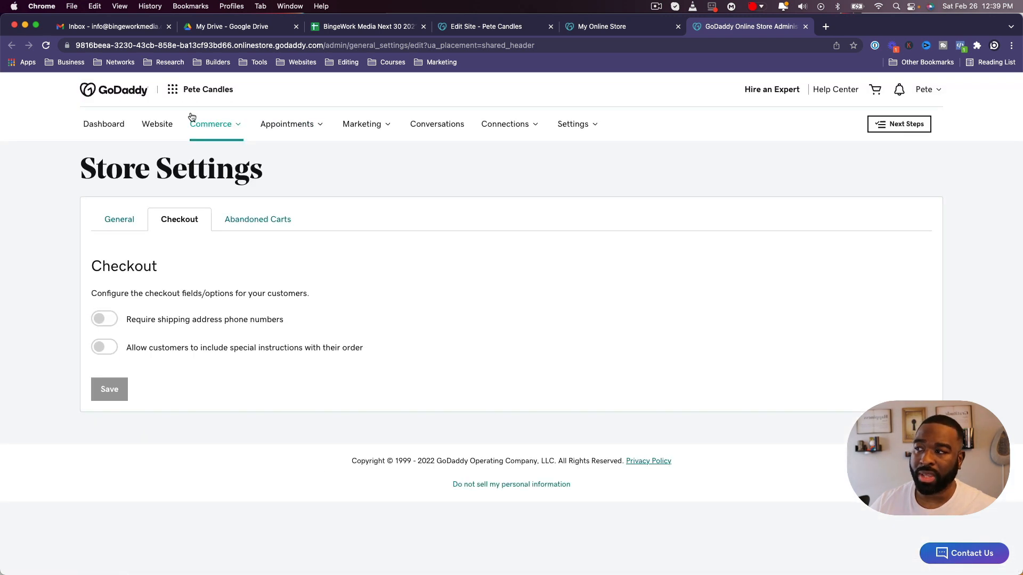
{"action": "left_click", "coordinate": [247, 220]}
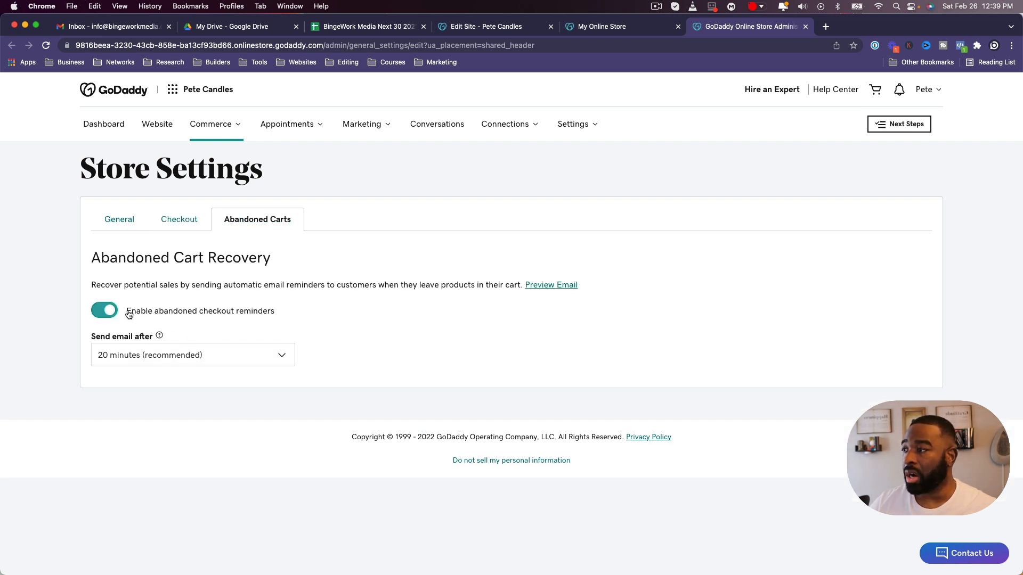
{"action": "left_click", "coordinate": [550, 286]}
{"action": "scroll", "coordinate": [472, 338], "scroll_direction": "down", "scroll_amount": 4}
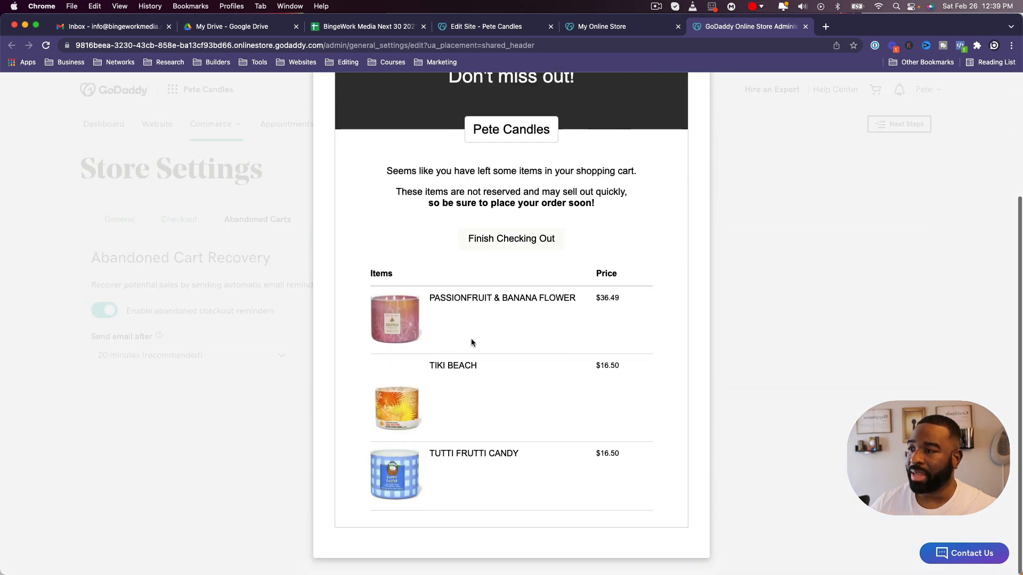
{"action": "scroll", "coordinate": [471, 338], "scroll_direction": "up", "scroll_amount": 4}
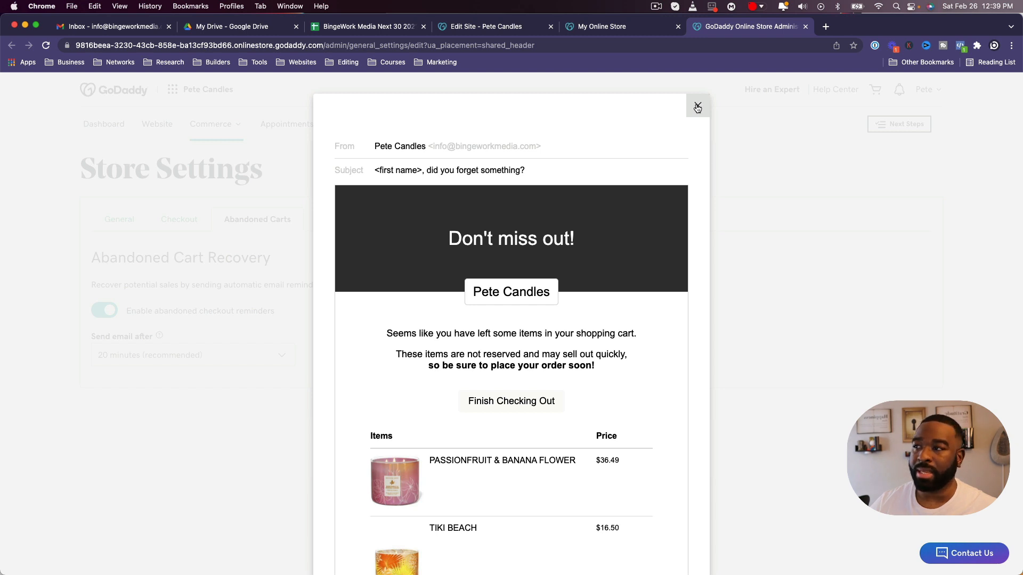
{"action": "scroll", "coordinate": [565, 326], "scroll_direction": "down", "scroll_amount": 4}
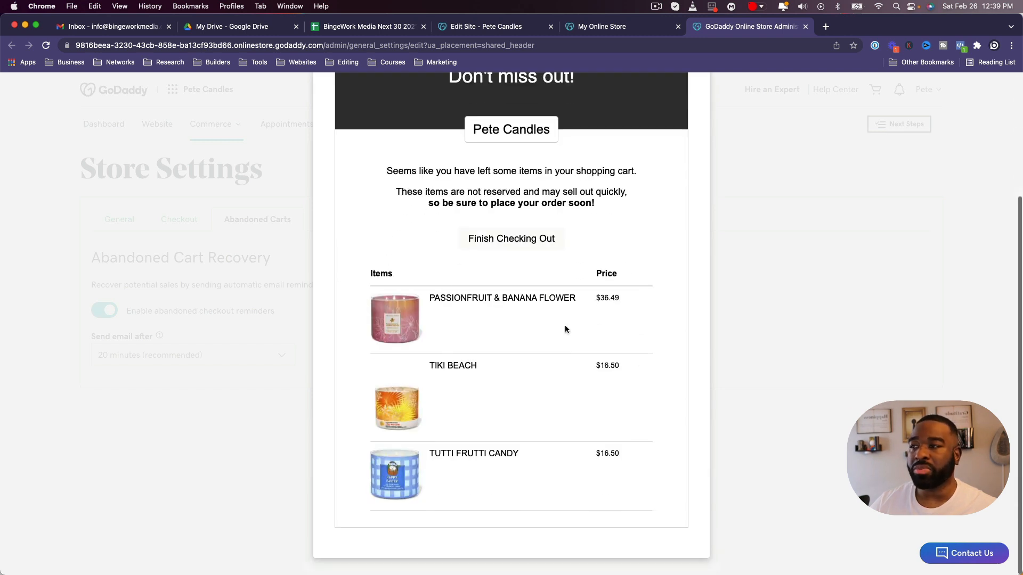
{"action": "scroll", "coordinate": [643, 105], "scroll_direction": "up", "scroll_amount": 4}
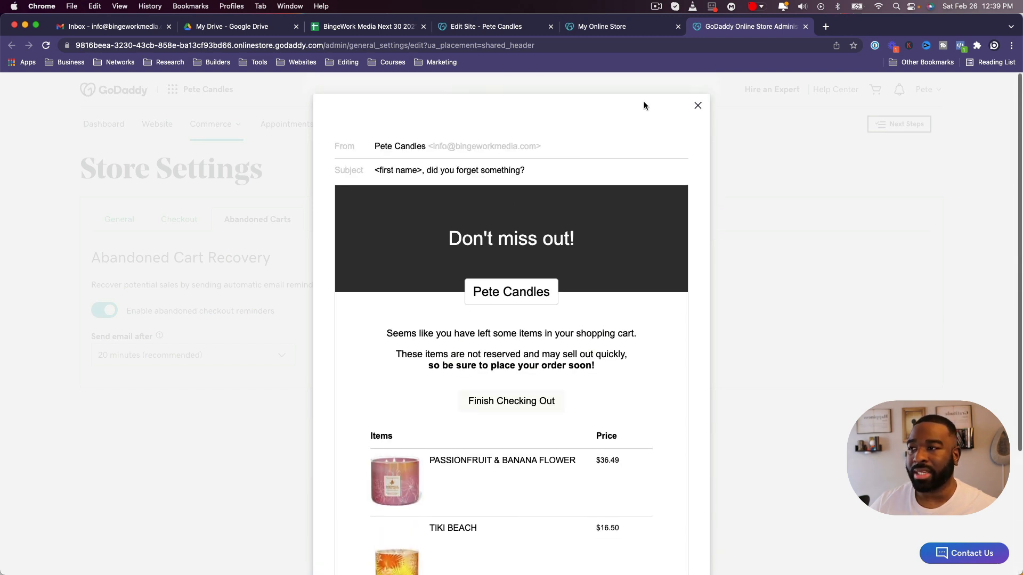
{"action": "left_click", "coordinate": [694, 106]}
In the checkout settings, require shipping address phone numbers and allow customers to include special instructions with their order.
{"action": "left_click", "coordinate": [196, 227]}
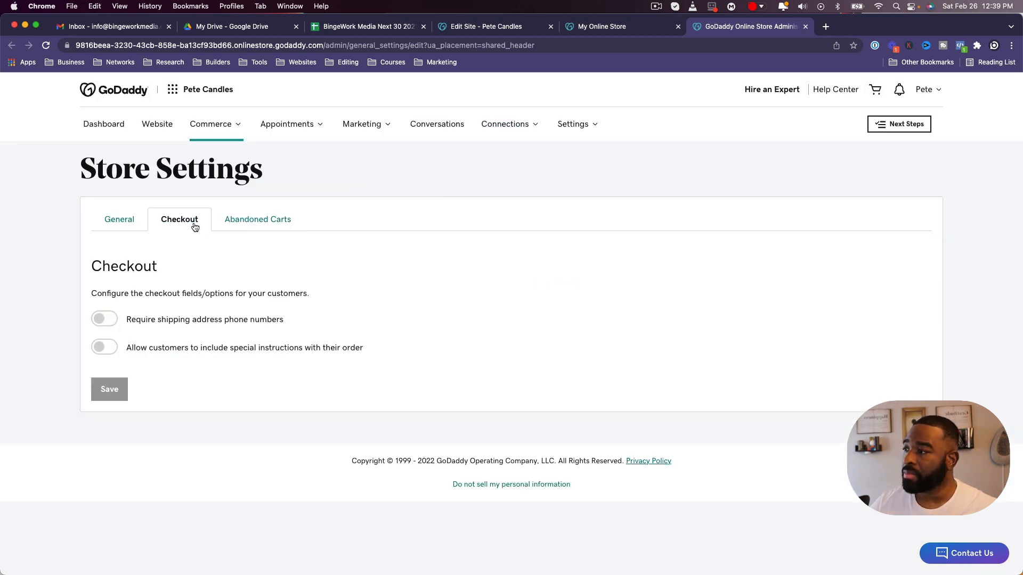
{"action": "left_click", "coordinate": [109, 319]}
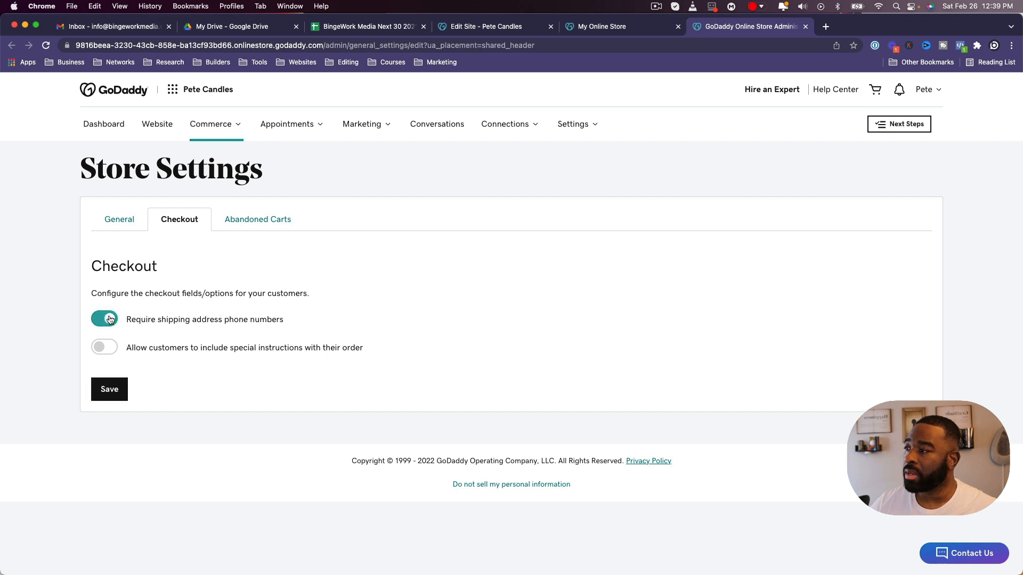
{"action": "left_click", "coordinate": [117, 351]}
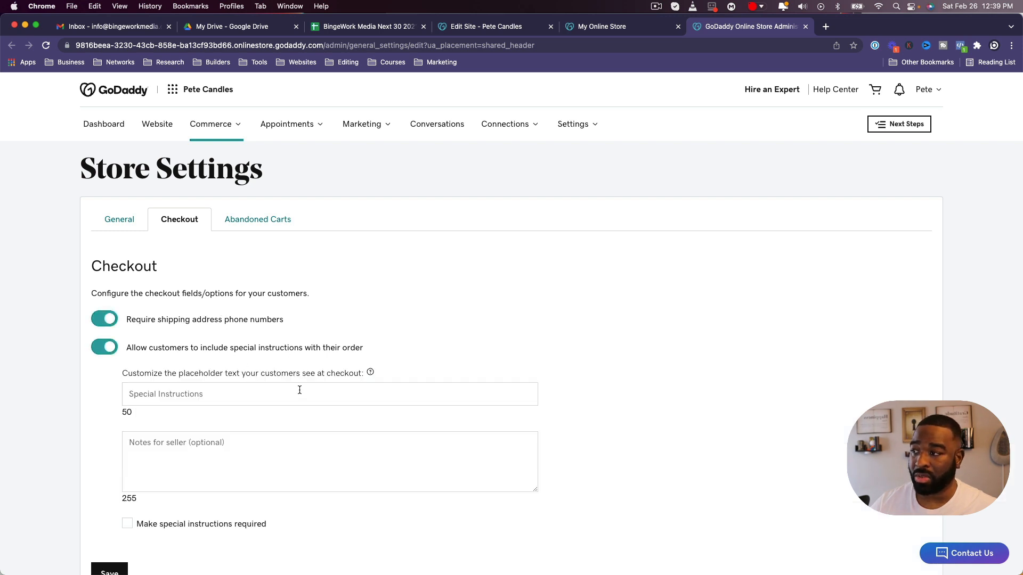
Leave the checkout settings without saving the page edits and close the store settings page.
{"action": "scroll", "coordinate": [295, 392], "scroll_direction": "down", "scroll_amount": 3}
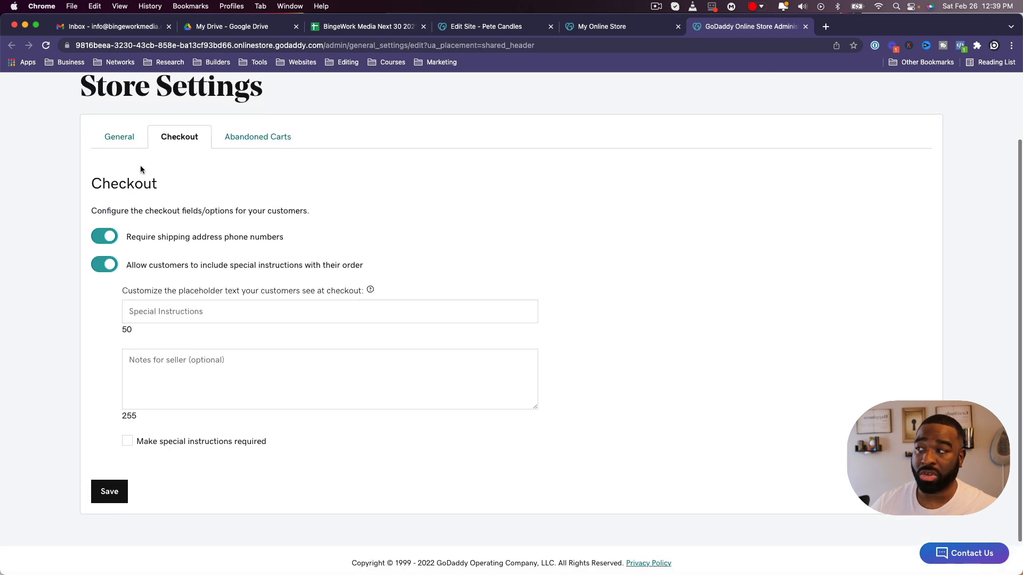
{"action": "left_click", "coordinate": [127, 137]}
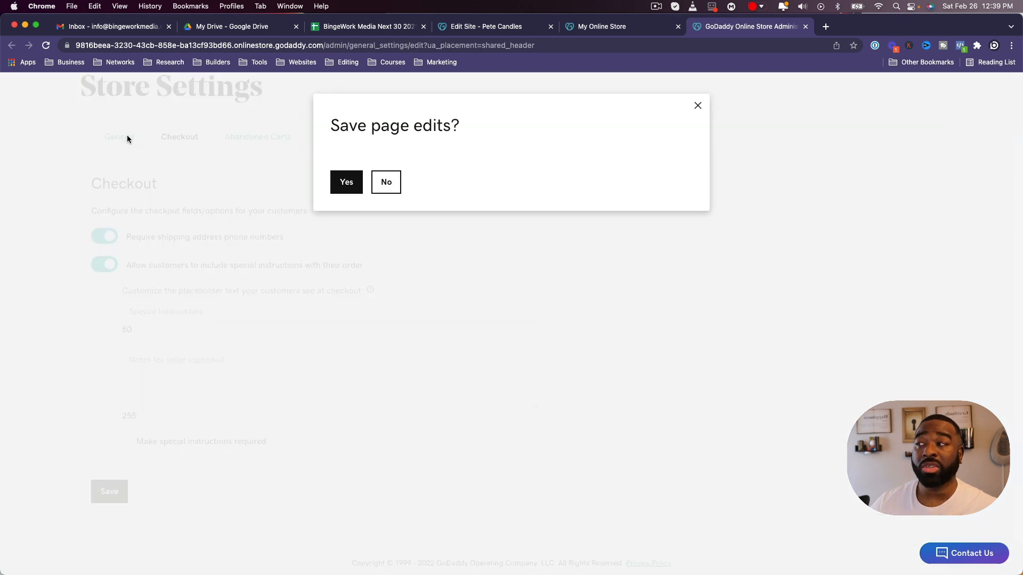
{"action": "left_click", "coordinate": [385, 181]}
{"action": "left_click", "coordinate": [432, 315]}
{"action": "key", "text": "super+w"}
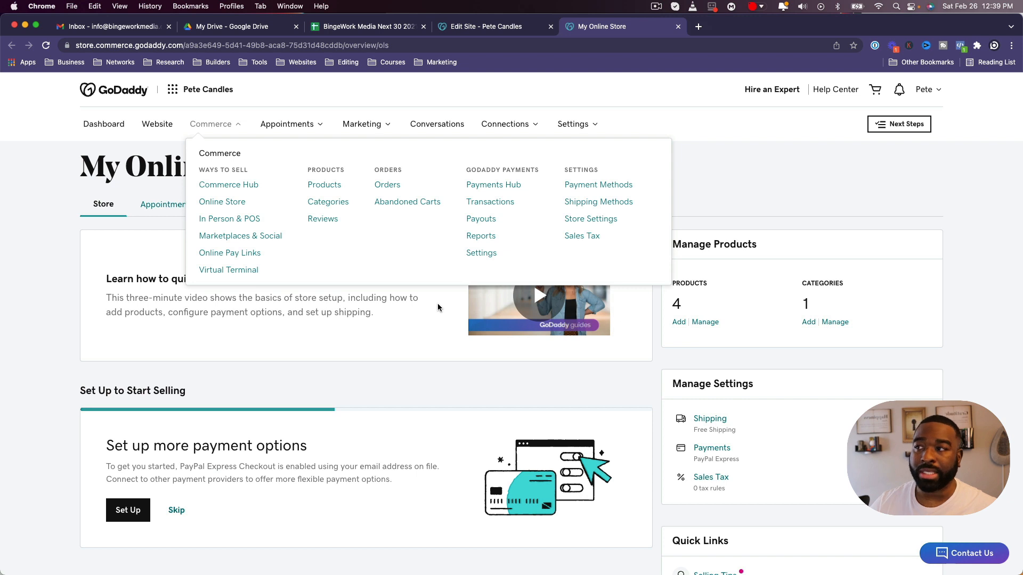
Open the store's Shipping Methods settings in a new browser tab.
{"action": "left_click", "coordinate": [777, 202]}
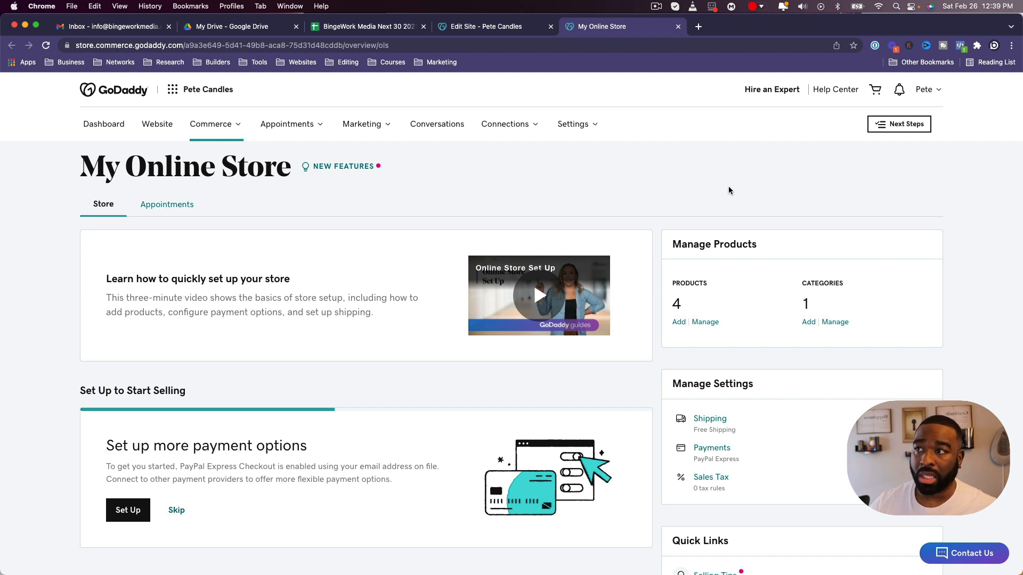
{"action": "left_click", "coordinate": [238, 127]}
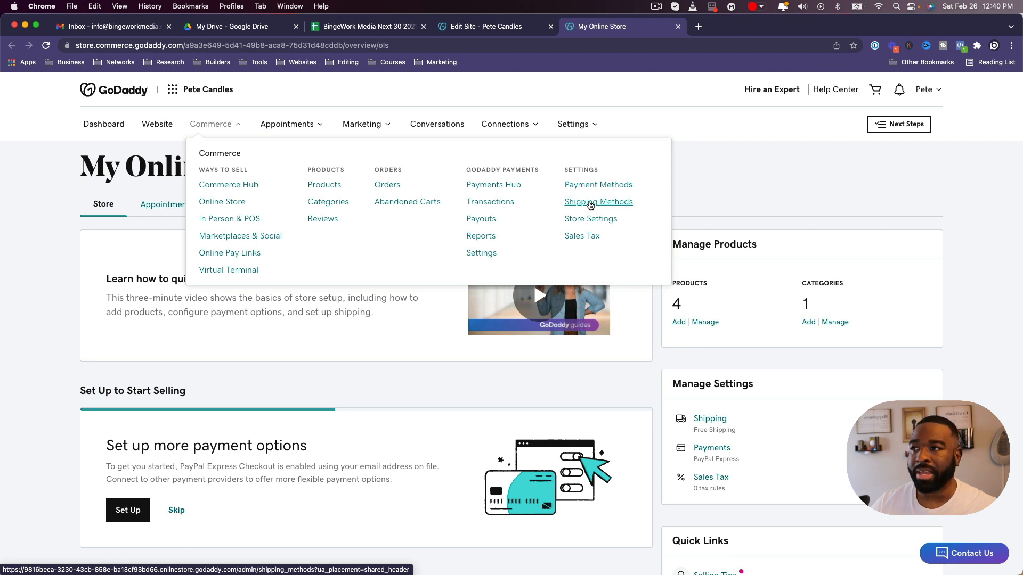
{"action": "left_click", "coordinate": [612, 201], "text": "super"}
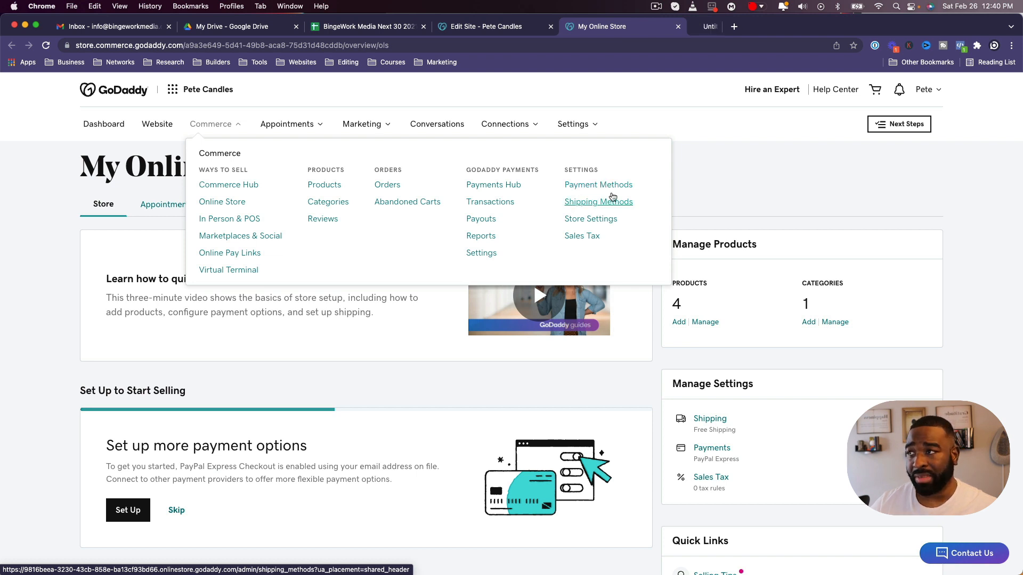
Open the store's Shipping Methods page and the GoDaddy Payments settings page for review, closing each one after viewing.
{"action": "left_click", "coordinate": [720, 22]}
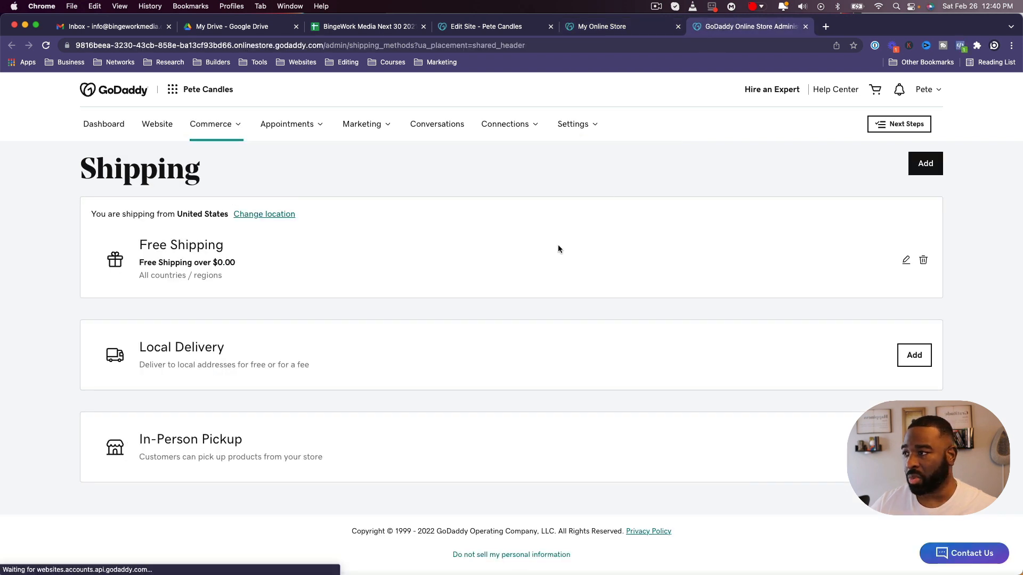
{"action": "key", "text": "super+w"}
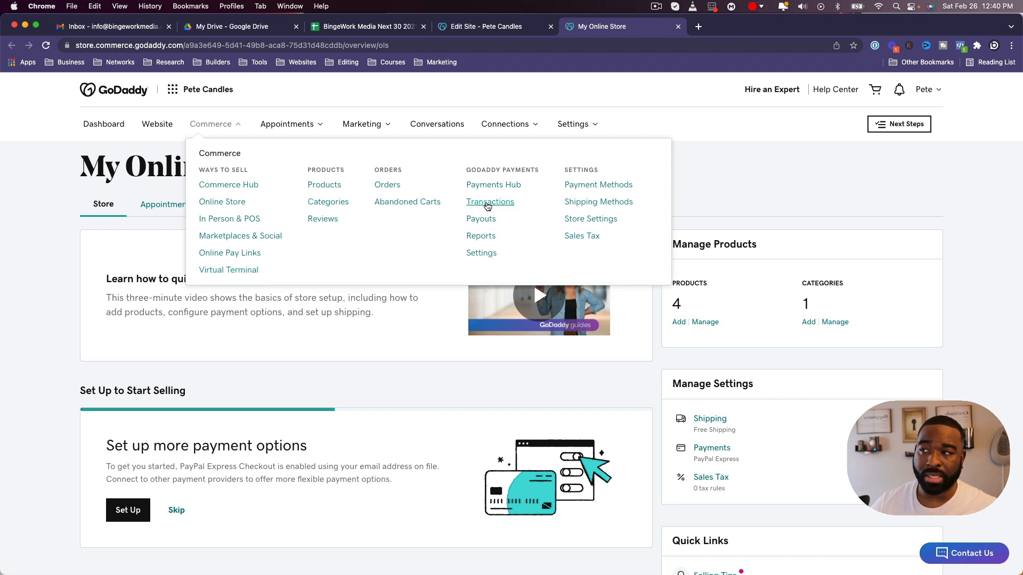
{"action": "left_click", "coordinate": [480, 255]}
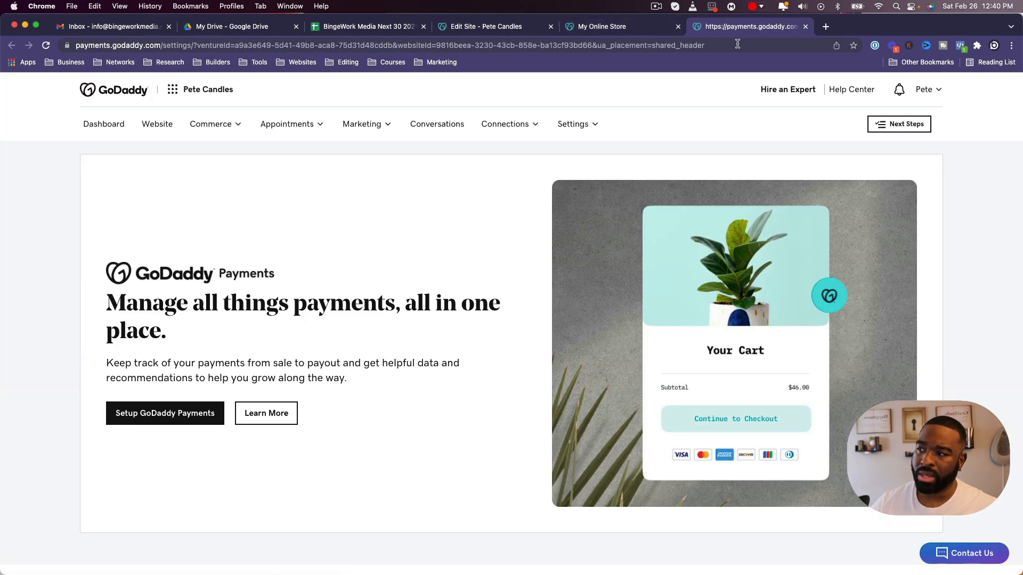
{"action": "key", "text": "super+w"}
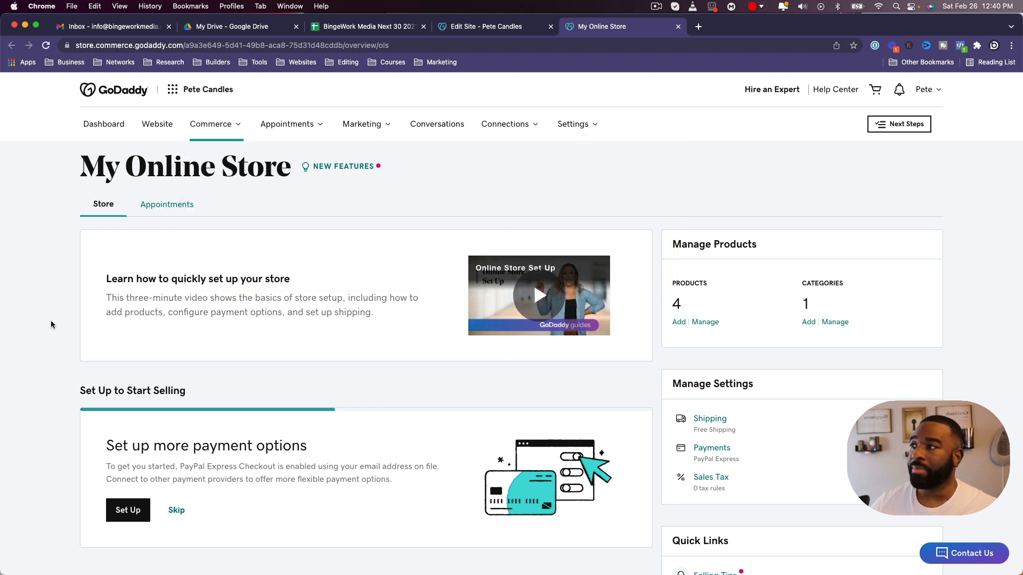
Return to the Pete Candles site editor, reload it, and examine the home page's header and cover section.
{"action": "key", "text": "super+w"}
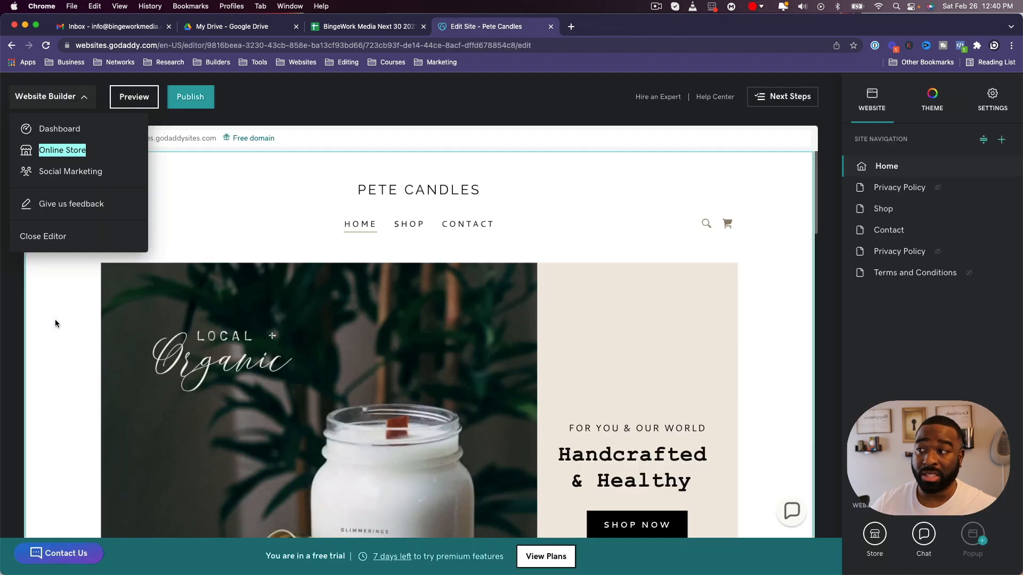
{"action": "left_click", "coordinate": [305, 90]}
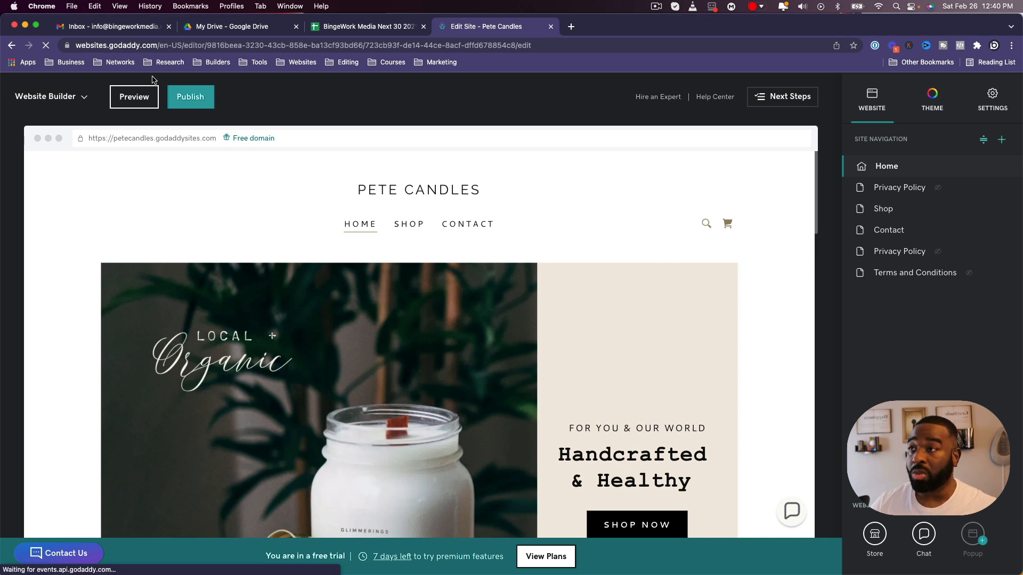
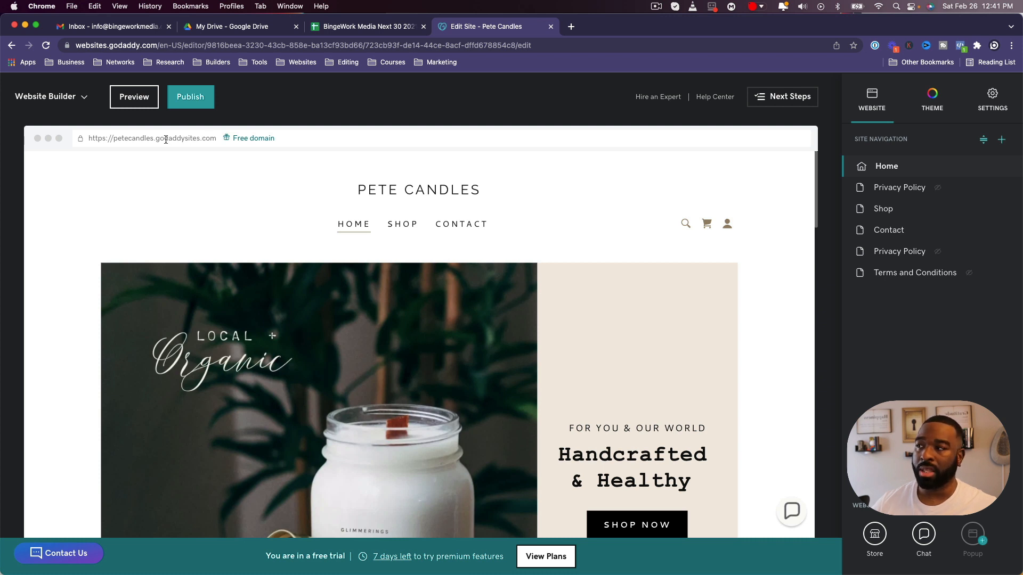
{"action": "left_click_drag", "start_coordinate": [169, 139], "coordinate": [173, 139]}
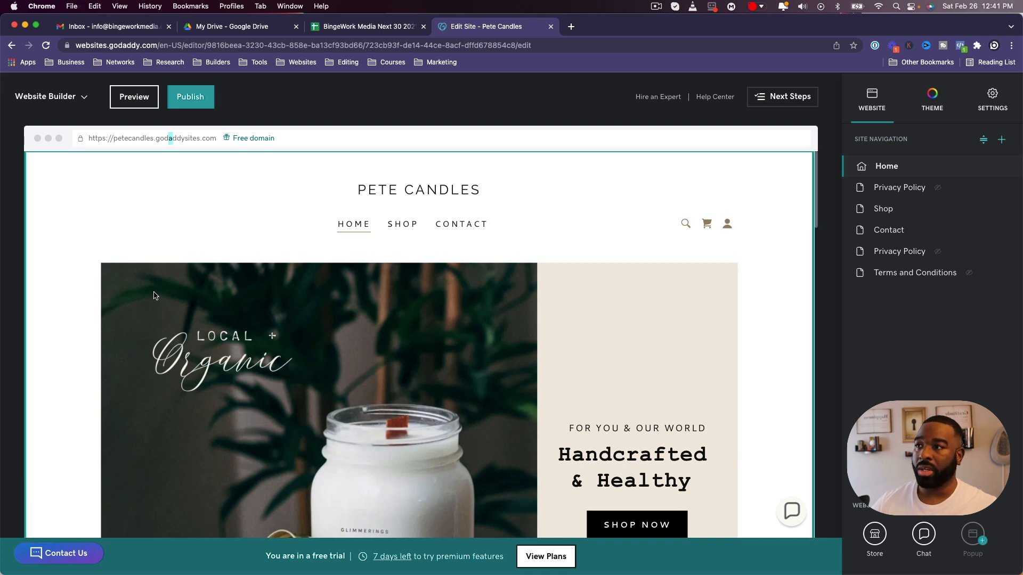
{"action": "scroll", "coordinate": [91, 262], "scroll_direction": "down", "scroll_amount": 5}
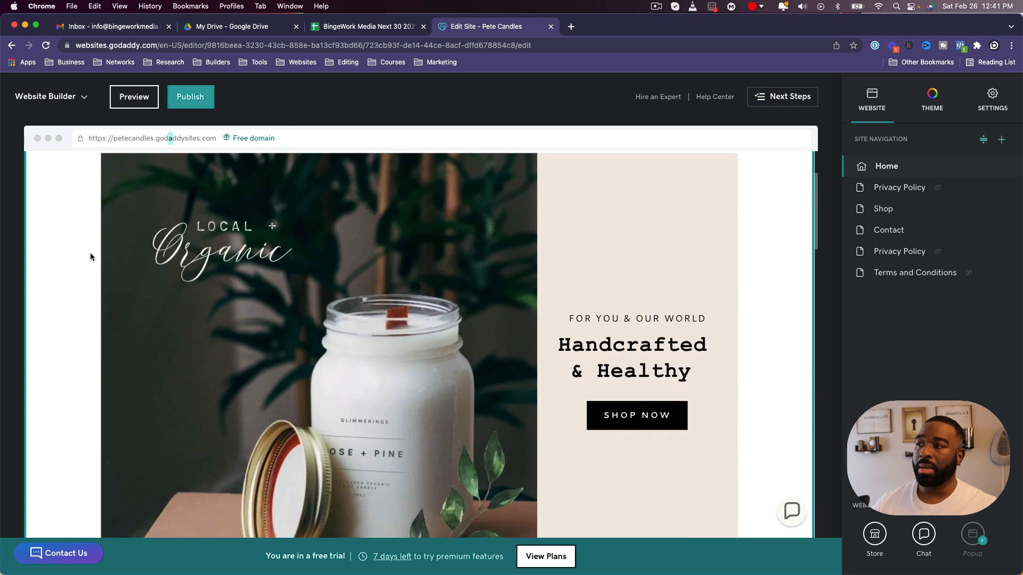
{"action": "scroll", "coordinate": [91, 261], "scroll_direction": "up", "scroll_amount": 5}
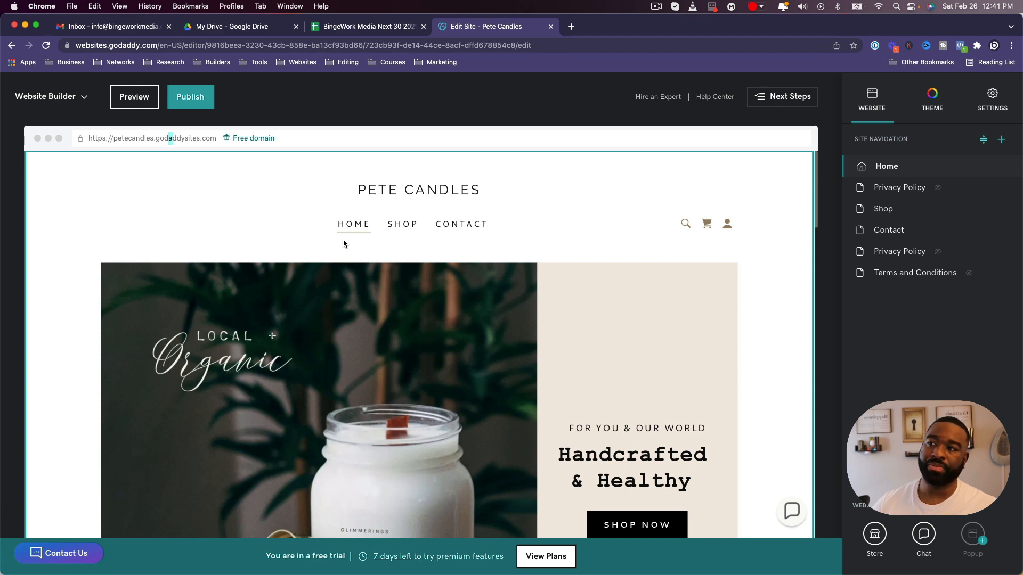
{"action": "scroll", "coordinate": [343, 239], "scroll_direction": "down", "scroll_amount": 5}
{"action": "scroll", "coordinate": [540, 285], "scroll_direction": "down", "scroll_amount": 3}
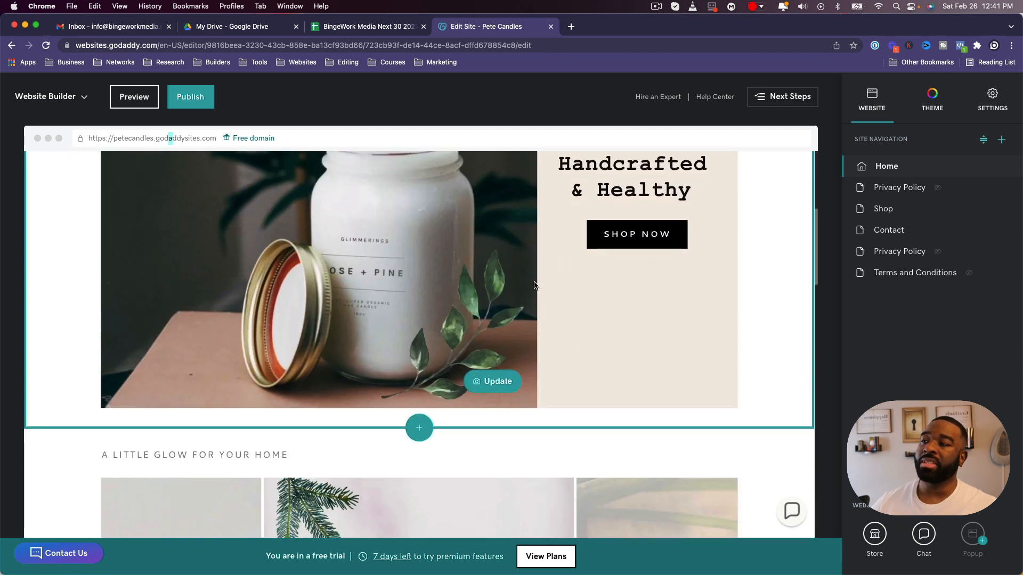
{"action": "scroll", "coordinate": [302, 273], "scroll_direction": "up", "scroll_amount": 6}
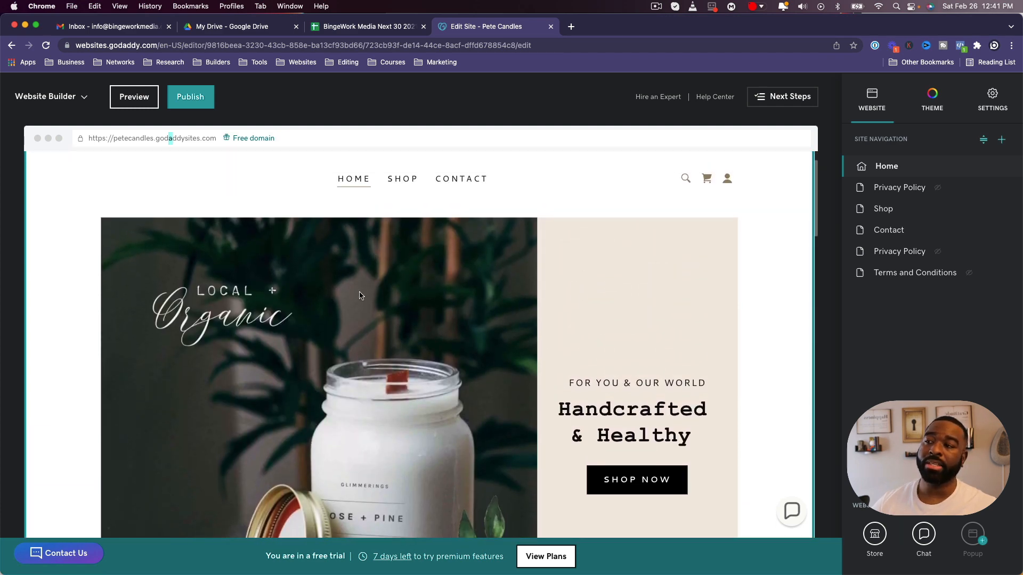
{"action": "scroll", "coordinate": [494, 248], "scroll_direction": "down", "scroll_amount": 2}
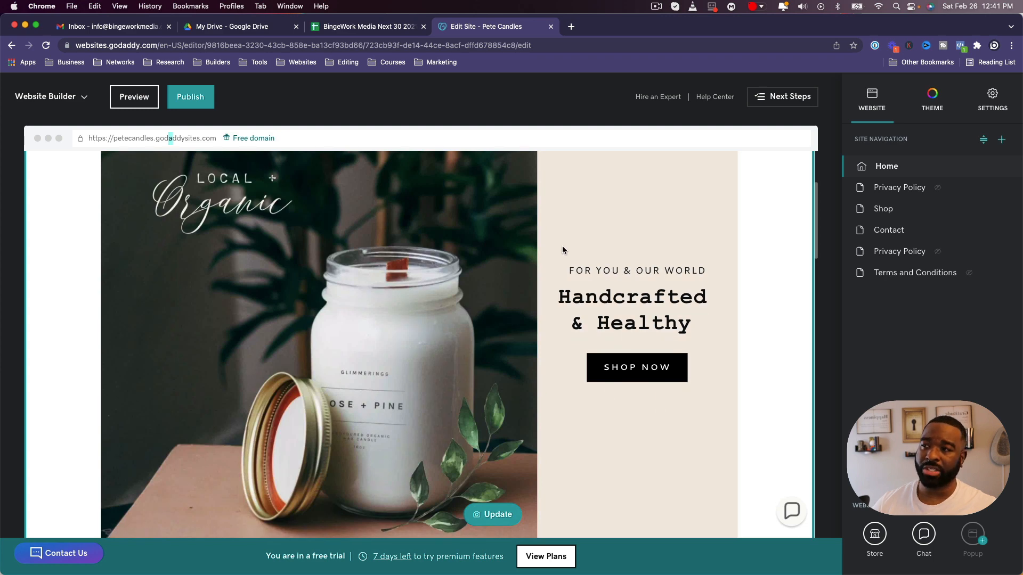
Open the settings of the Shop Now action button in the home page header.
{"action": "left_click", "coordinate": [376, 385]}
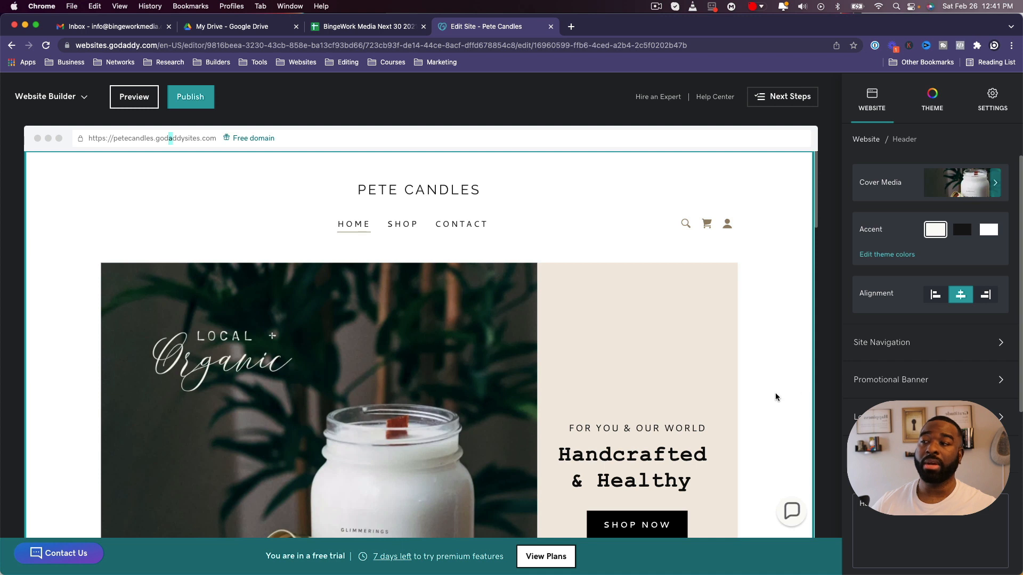
{"action": "scroll", "coordinate": [450, 361], "scroll_direction": "down", "scroll_amount": 2}
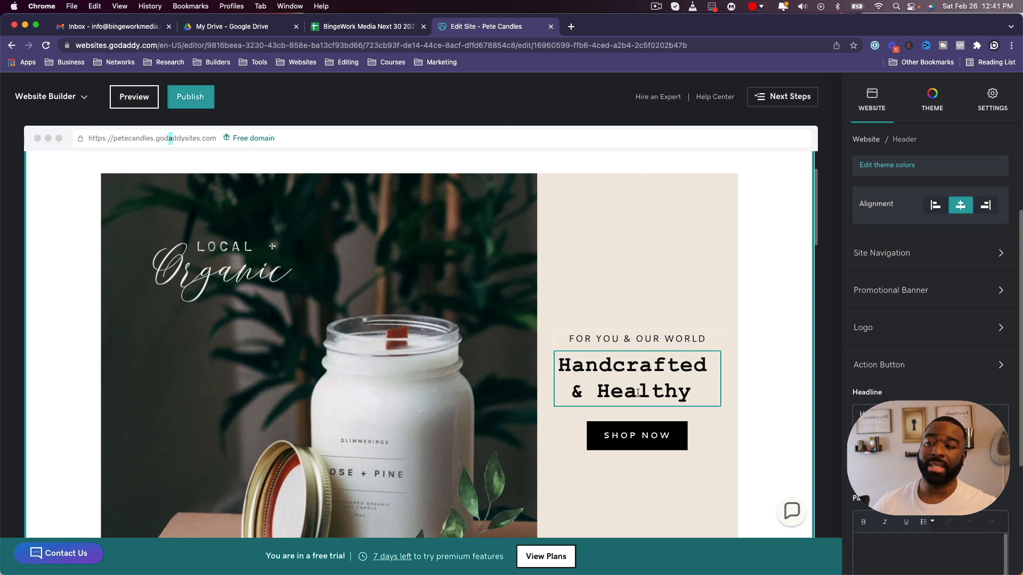
{"action": "left_click", "coordinate": [670, 436]}
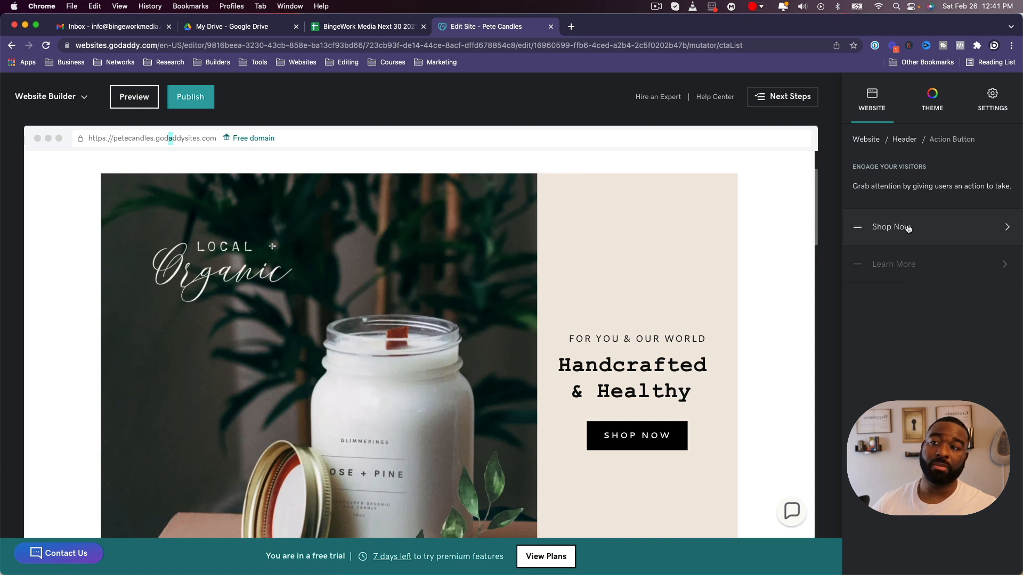
{"action": "left_click", "coordinate": [945, 219]}
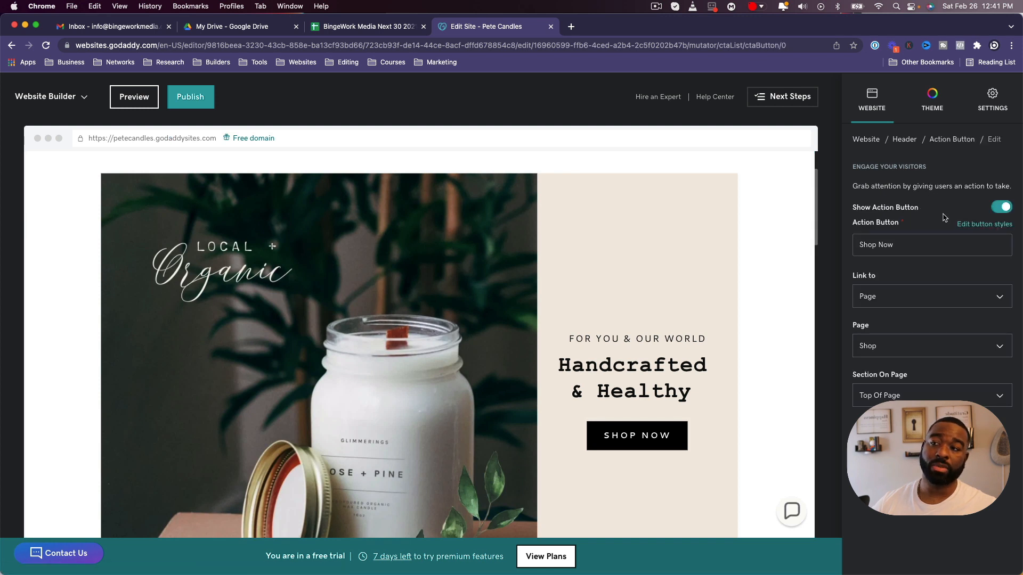
{"action": "left_click", "coordinate": [932, 245]}
View the Shop page's product listing in the site editor and go back to the Home page.
{"action": "scroll", "coordinate": [533, 285], "scroll_direction": "up", "scroll_amount": 3}
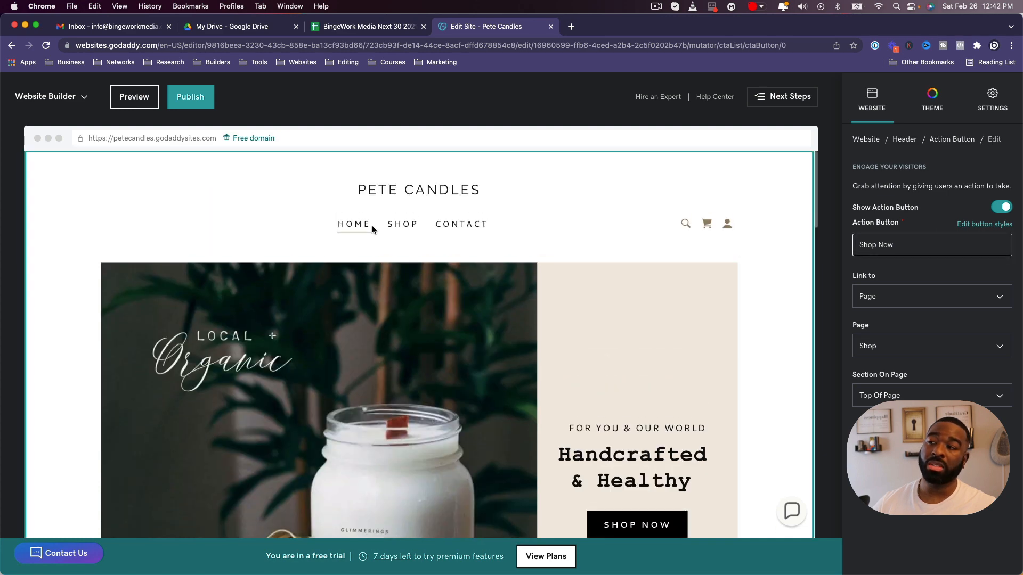
{"action": "left_click", "coordinate": [389, 228]}
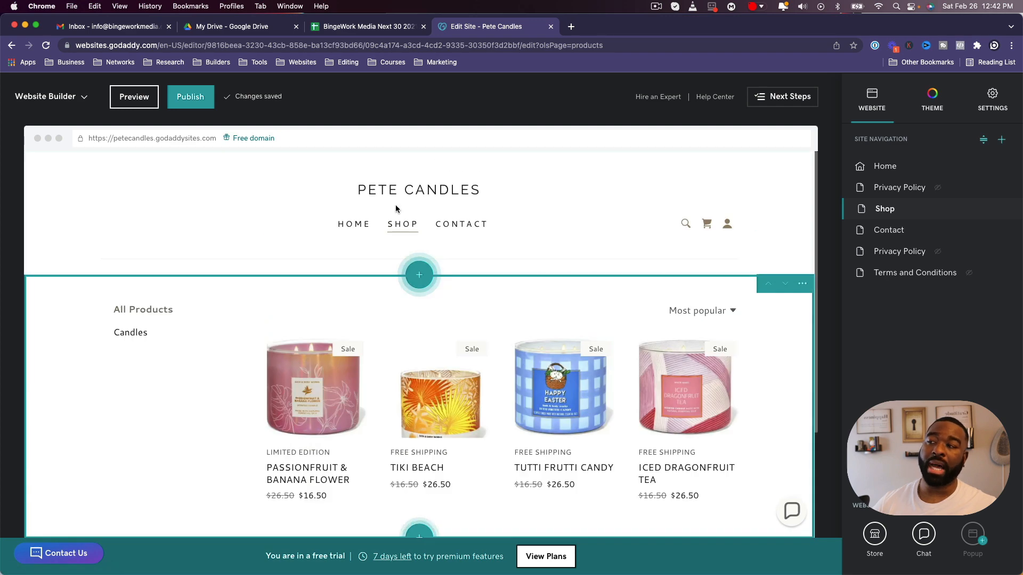
{"action": "left_click", "coordinate": [360, 224]}
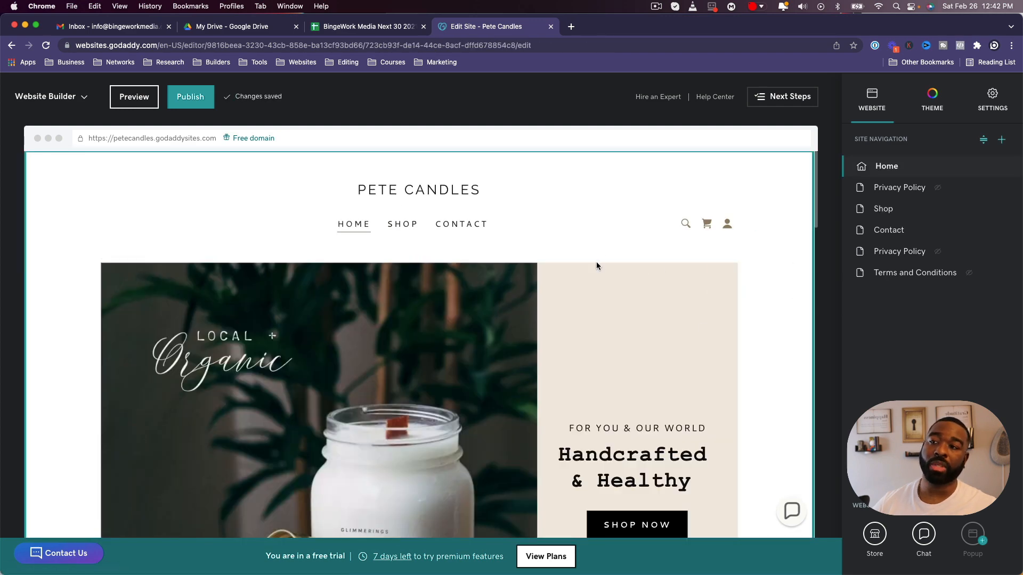
Open the home page header's cover media and try the Fill, Fit and Inset layouts on its image.
{"action": "scroll", "coordinate": [597, 269], "scroll_direction": "down", "scroll_amount": 6}
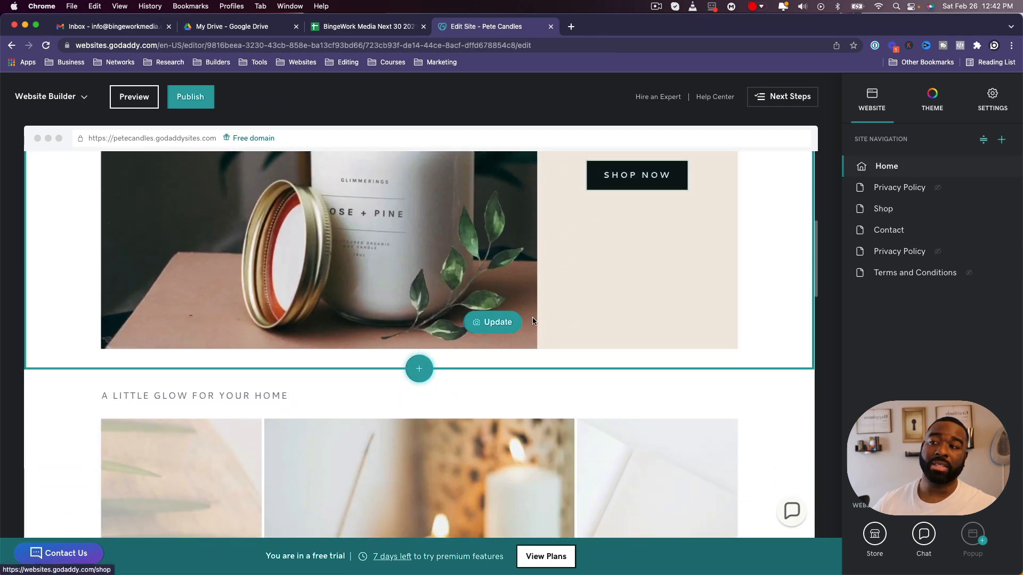
{"action": "scroll", "coordinate": [531, 318], "scroll_direction": "down", "scroll_amount": 1}
{"action": "scroll", "coordinate": [512, 373], "scroll_direction": "up", "scroll_amount": 5}
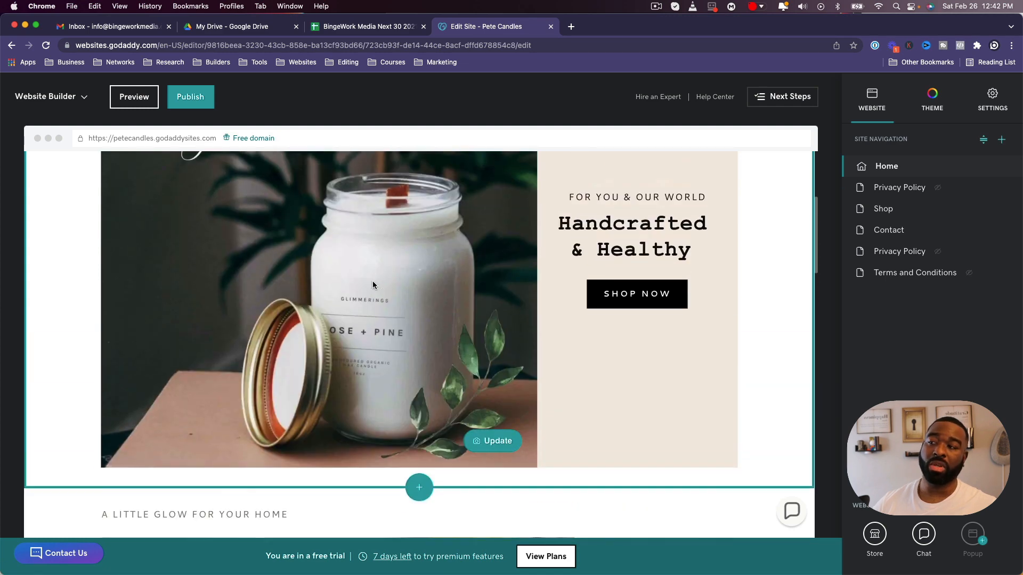
{"action": "left_click", "coordinate": [488, 443]}
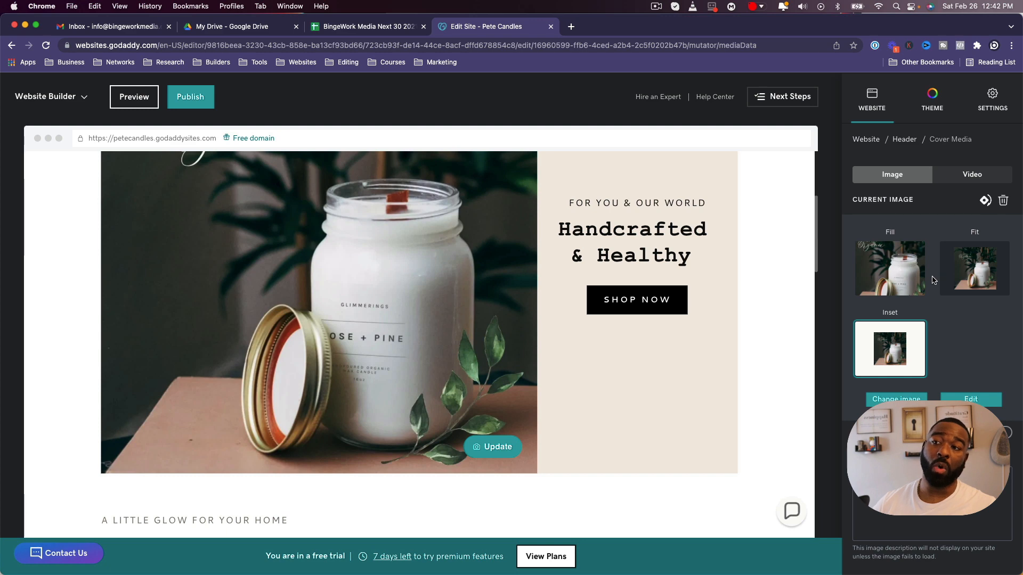
{"action": "left_click", "coordinate": [890, 279]}
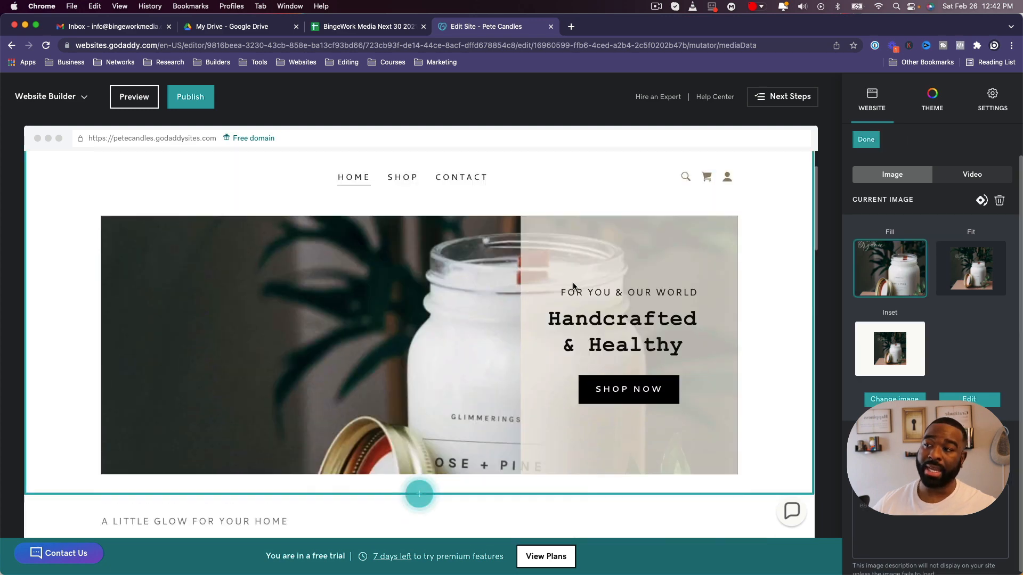
{"action": "left_click", "coordinate": [959, 282]}
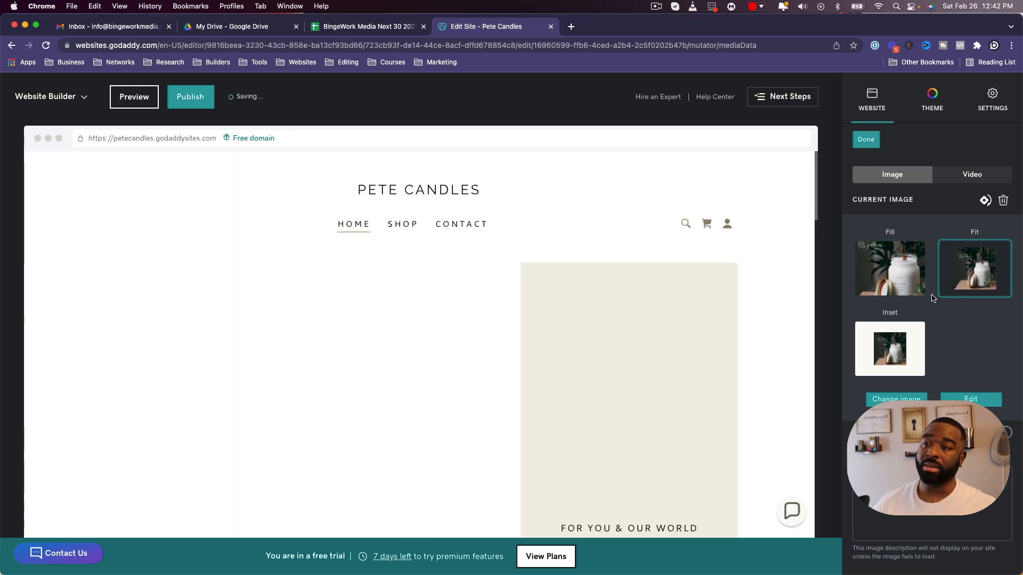
{"action": "left_click", "coordinate": [882, 341]}
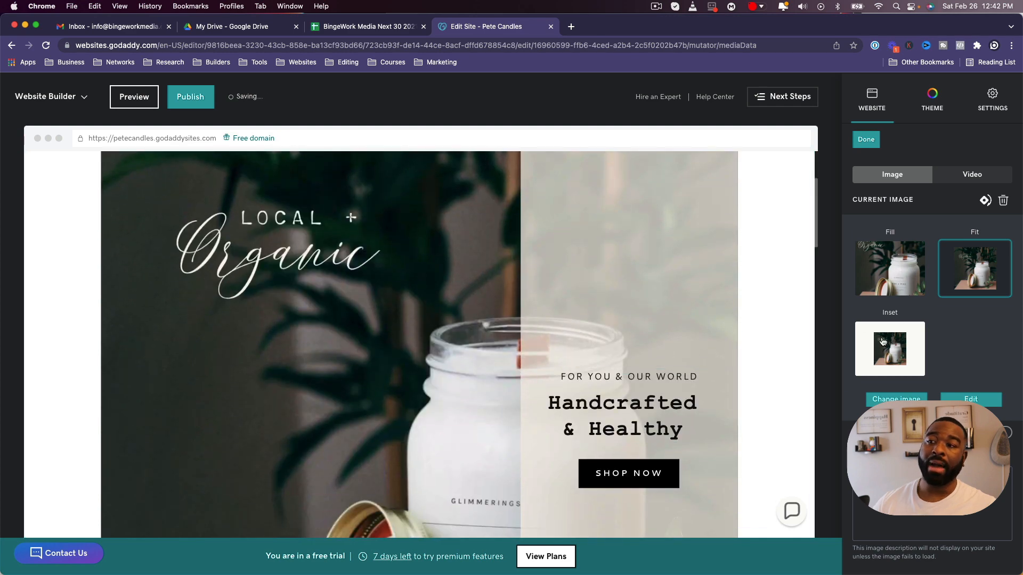
{"action": "left_click", "coordinate": [888, 295]}
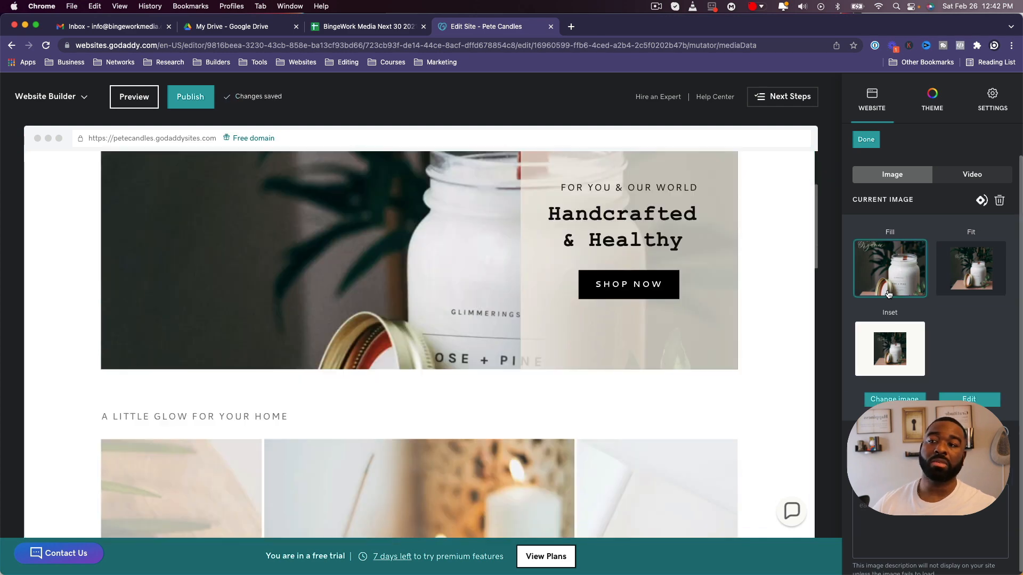
Switch the header's cover media to video and back to image, and set the image layout to Inset.
{"action": "left_click", "coordinate": [967, 174]}
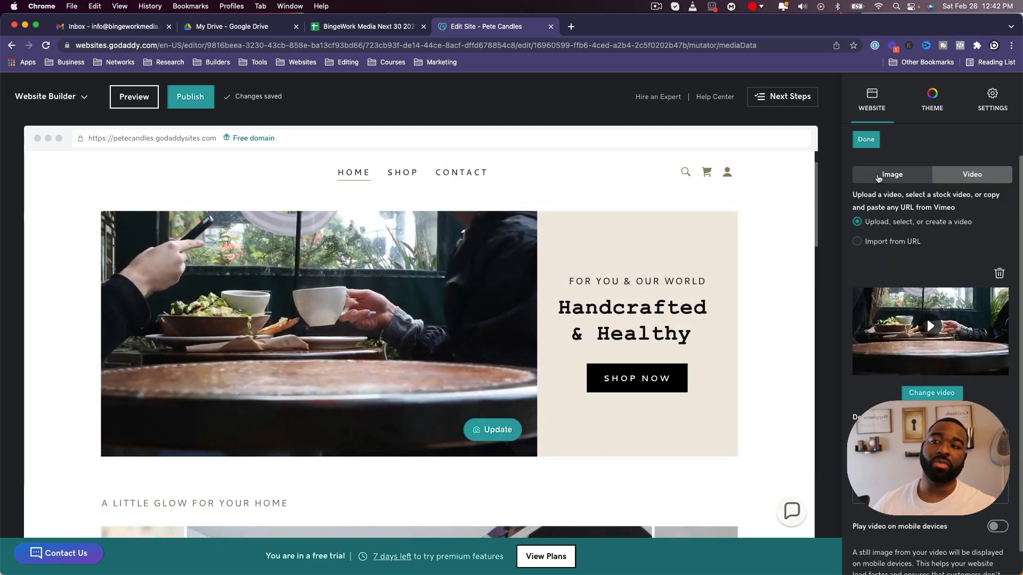
{"action": "left_click", "coordinate": [878, 175]}
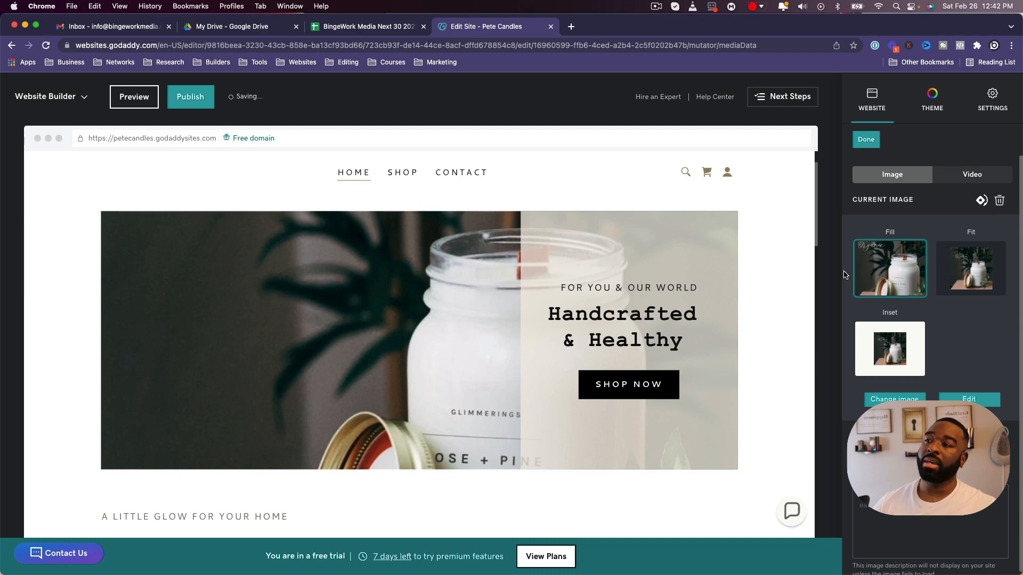
{"action": "left_click", "coordinate": [979, 266]}
{"action": "scroll", "coordinate": [528, 290], "scroll_direction": "down", "scroll_amount": 7}
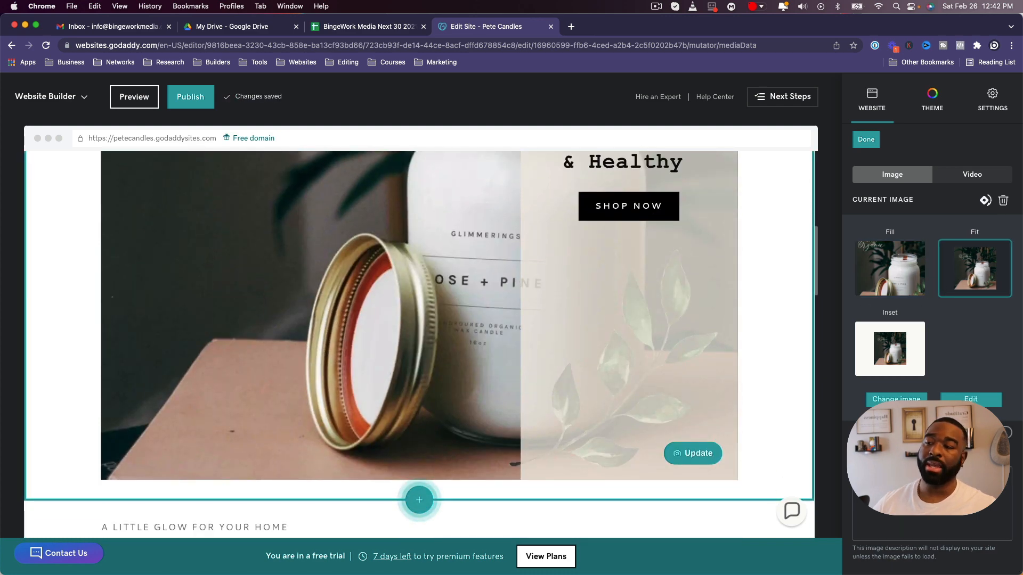
{"action": "left_click", "coordinate": [889, 349]}
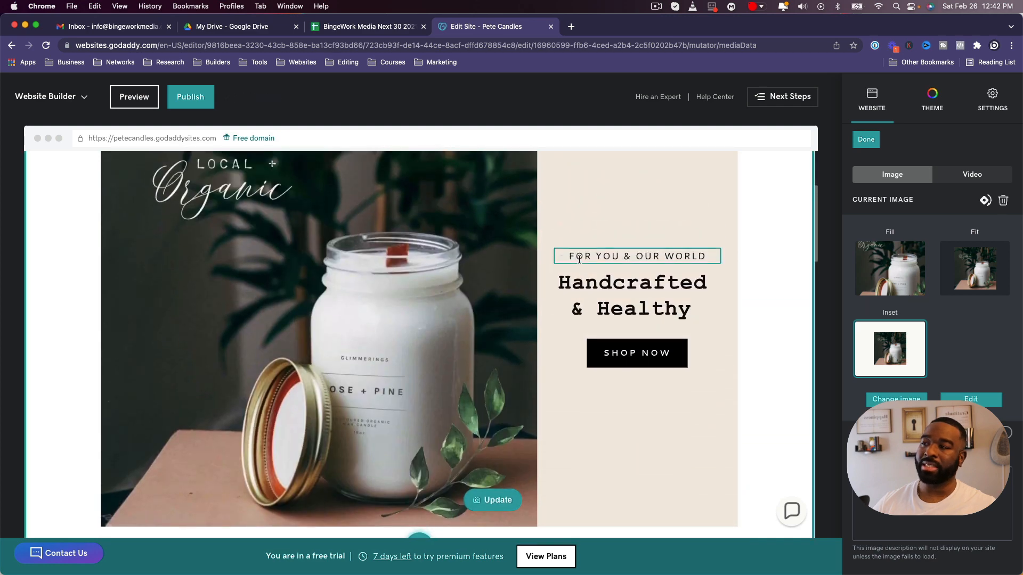
Open the settings of the "A Little Glow for Your Home" photo gallery and examine its images.
{"action": "scroll", "coordinate": [580, 257], "scroll_direction": "down", "scroll_amount": 10}
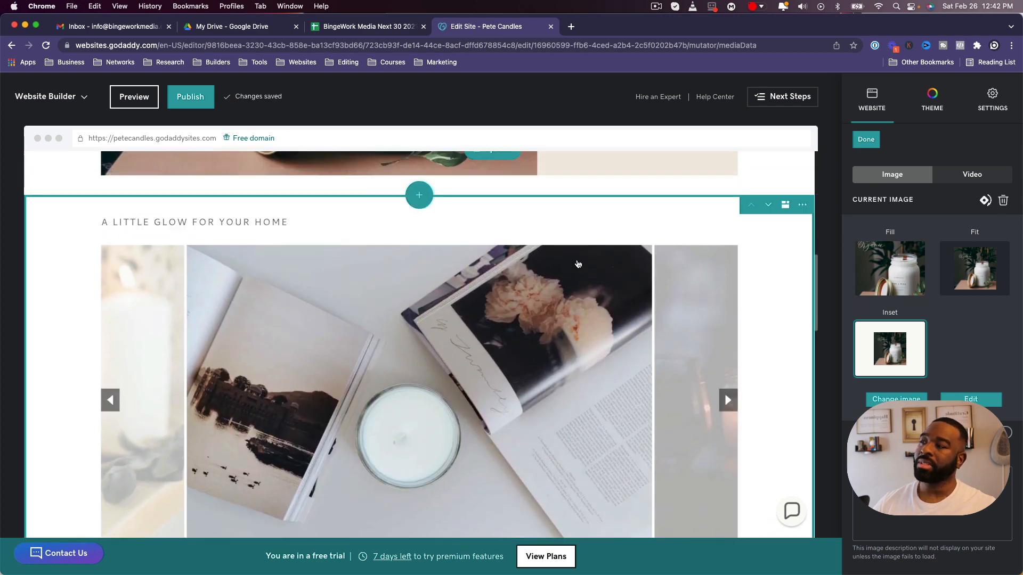
{"action": "left_click", "coordinate": [184, 224]}
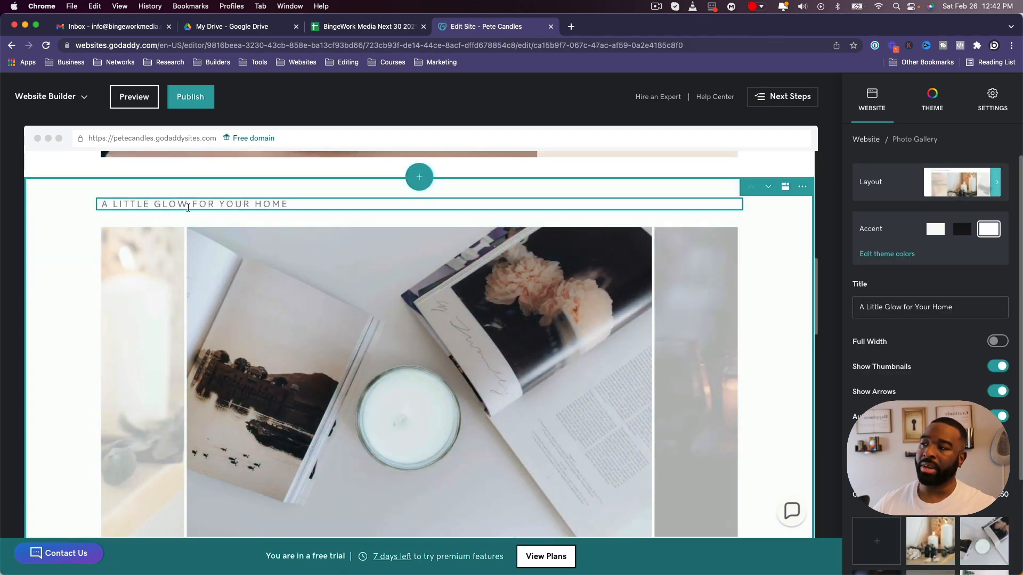
{"action": "scroll", "coordinate": [436, 303], "scroll_direction": "down", "scroll_amount": 3}
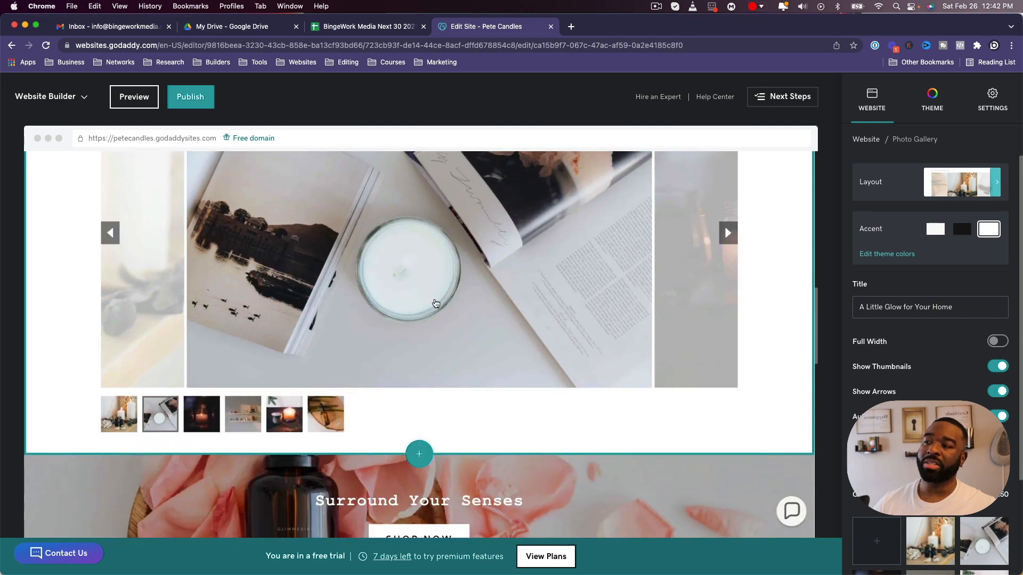
{"action": "scroll", "coordinate": [667, 345], "scroll_direction": "up", "scroll_amount": 2}
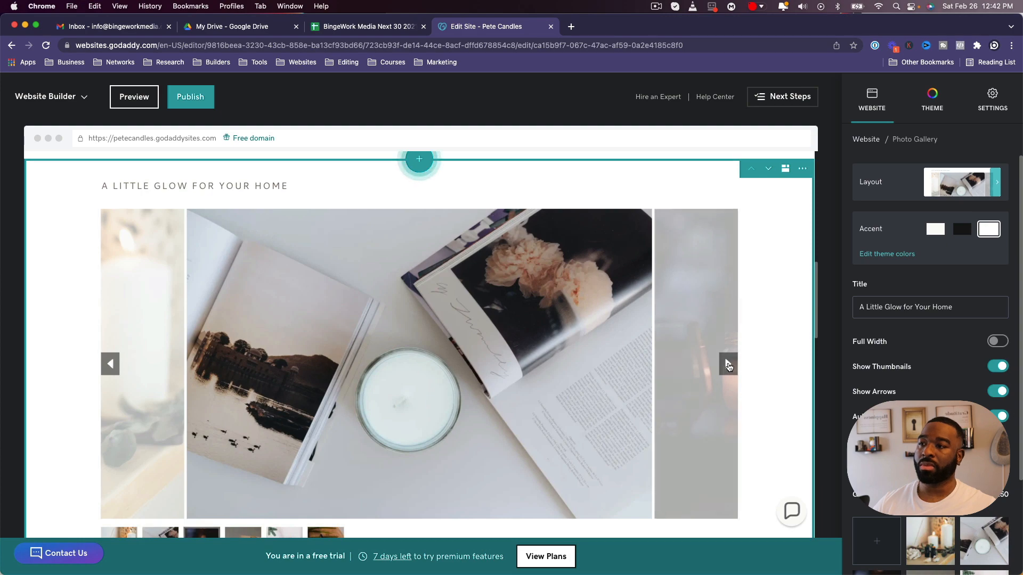
Examine the images in the "A Little Glow for Your Home" gallery by stepping through its slideshow.
{"action": "left_click", "coordinate": [728, 365]}
{"action": "left_click", "coordinate": [728, 365]}
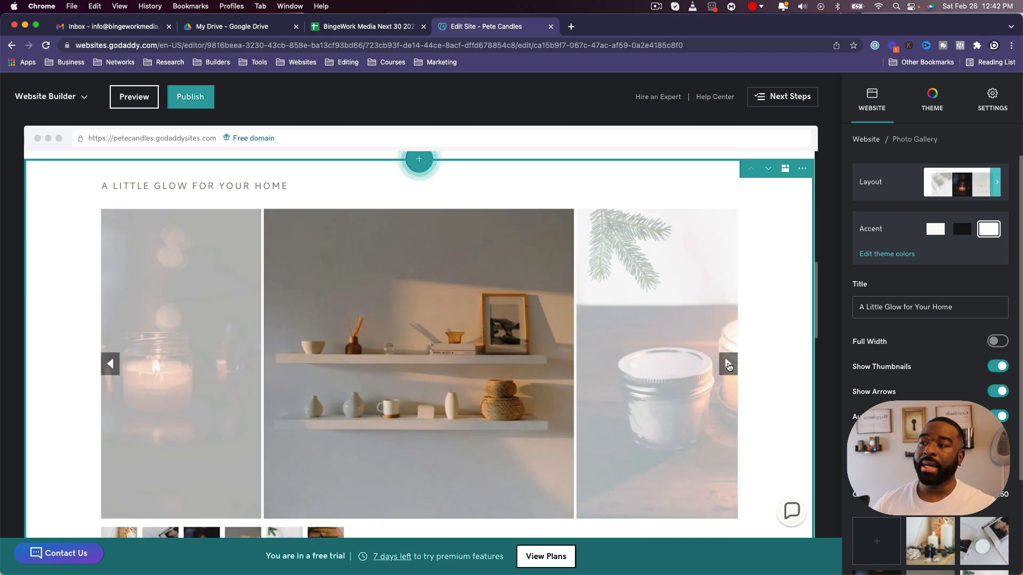
{"action": "left_click", "coordinate": [728, 365]}
{"action": "left_click", "coordinate": [728, 365]}
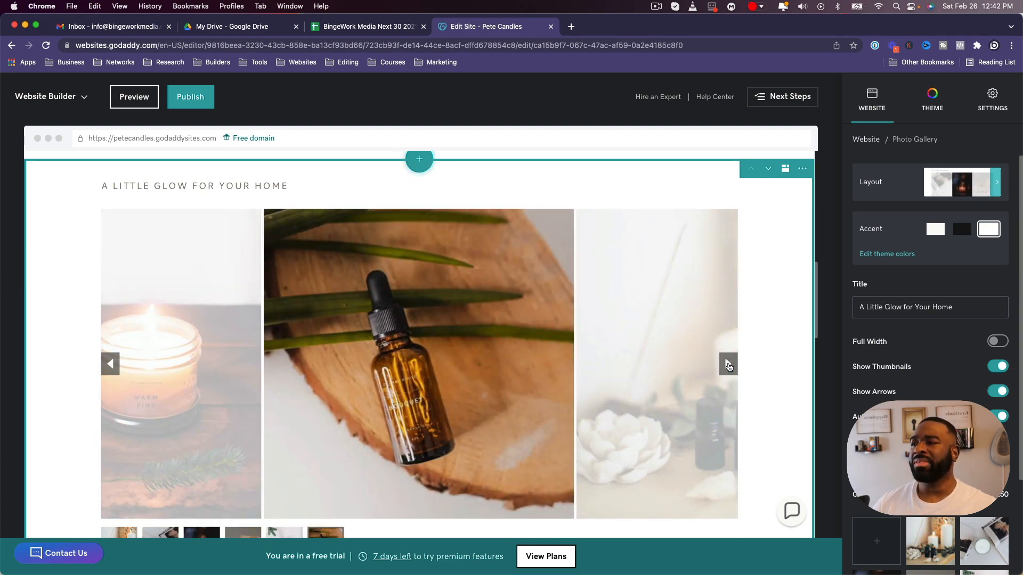
{"action": "left_click", "coordinate": [728, 365]}
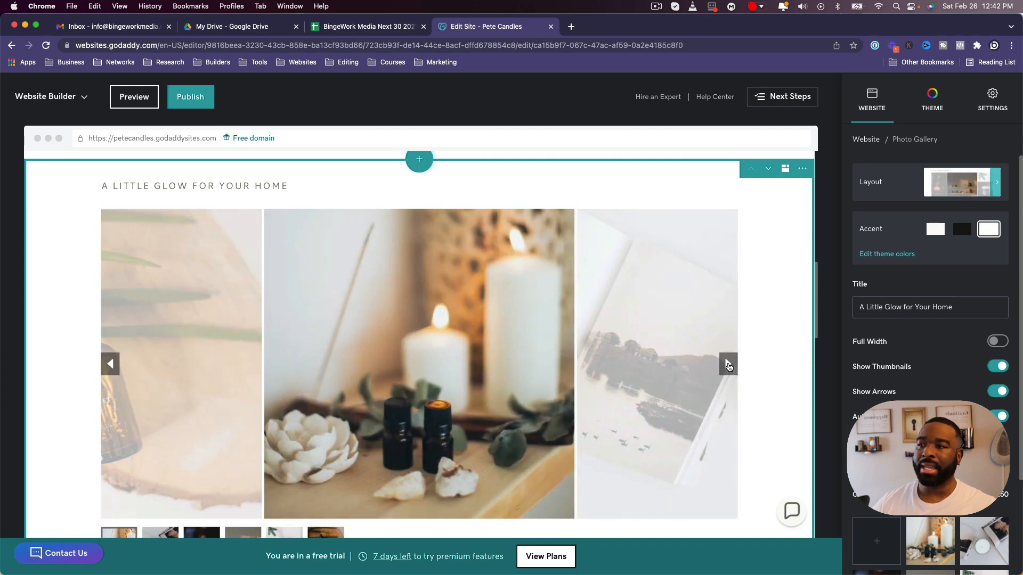
{"action": "left_click", "coordinate": [728, 365]}
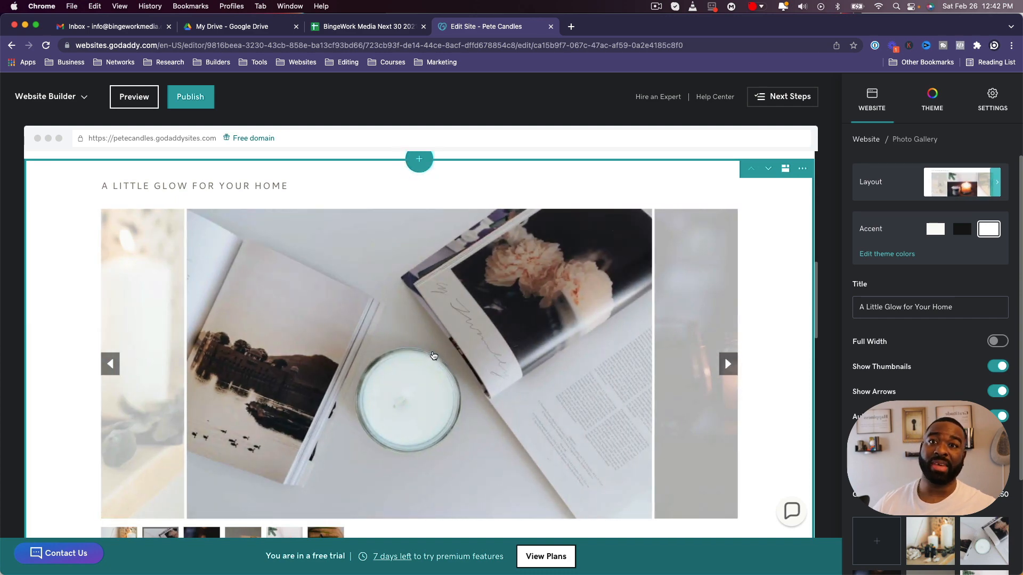
{"action": "left_click", "coordinate": [728, 364]}
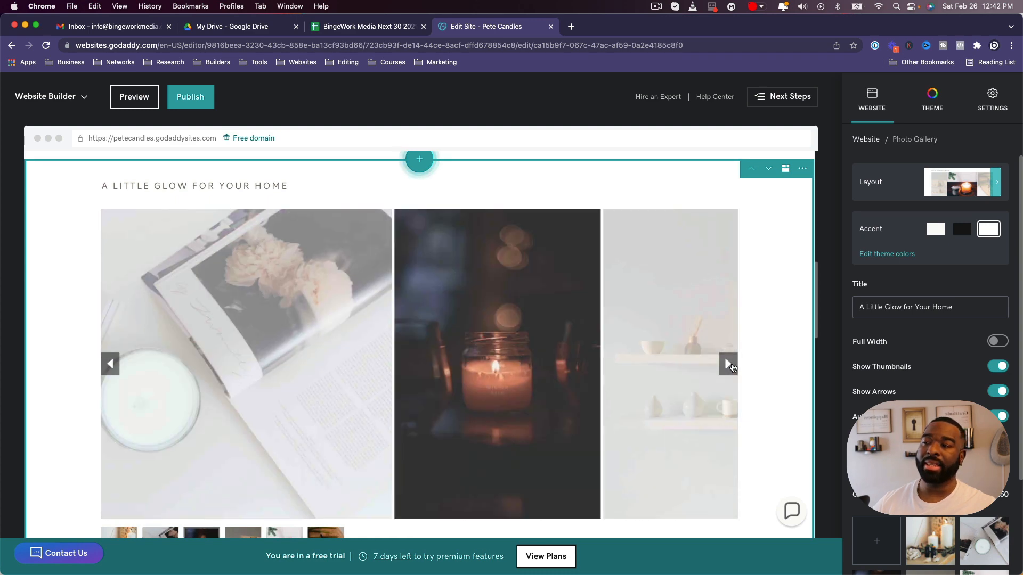
{"action": "left_click", "coordinate": [728, 364]}
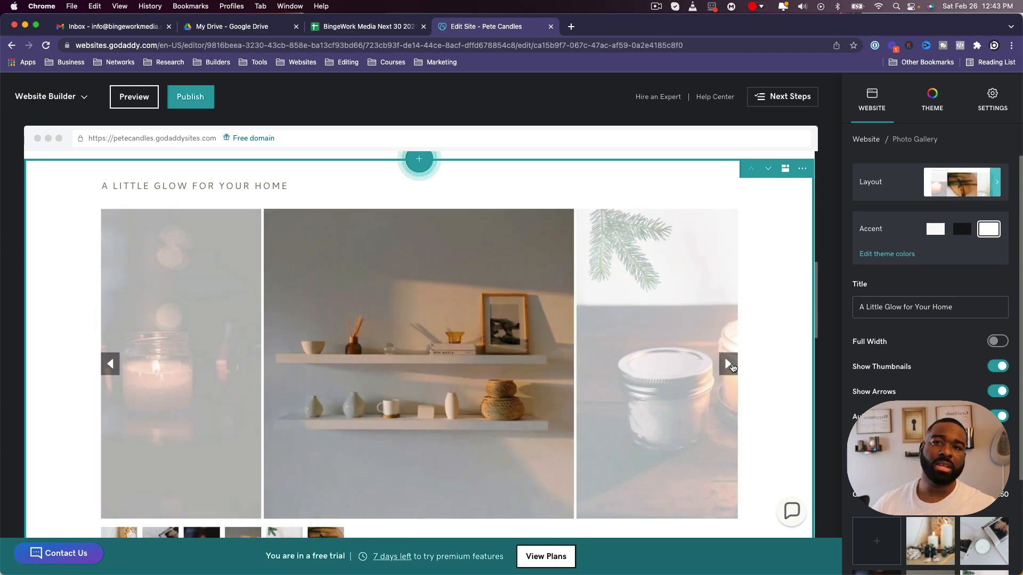
{"action": "left_click", "coordinate": [729, 364]}
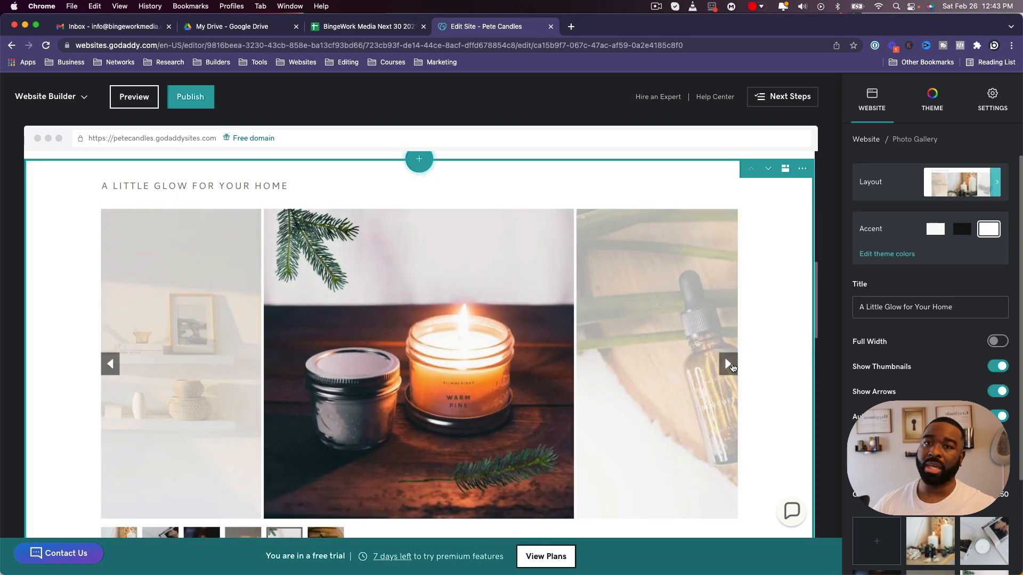
{"action": "scroll", "coordinate": [728, 365], "scroll_direction": "down", "scroll_amount": 6}
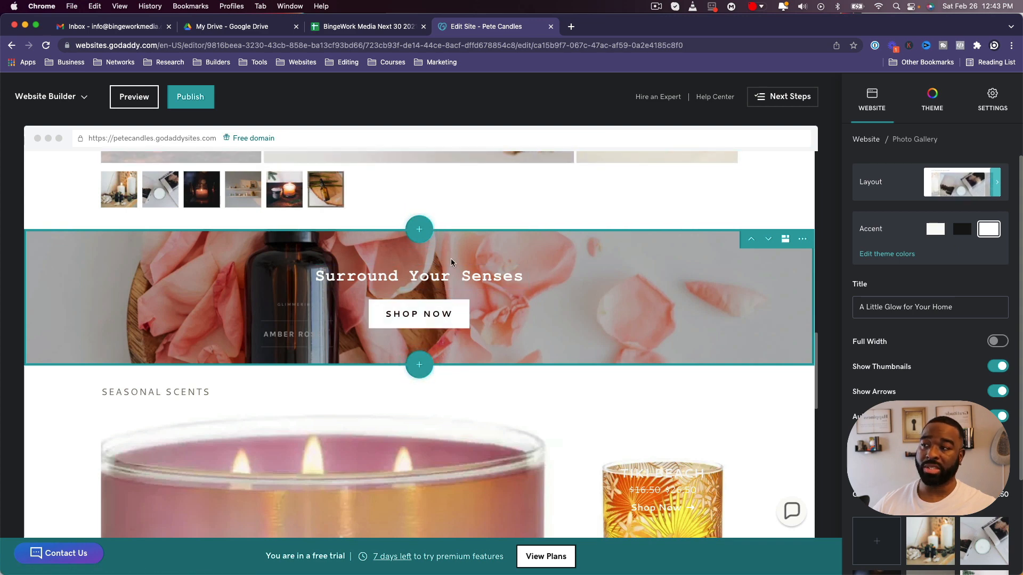
{"action": "scroll", "coordinate": [450, 262], "scroll_direction": "up", "scroll_amount": 5}
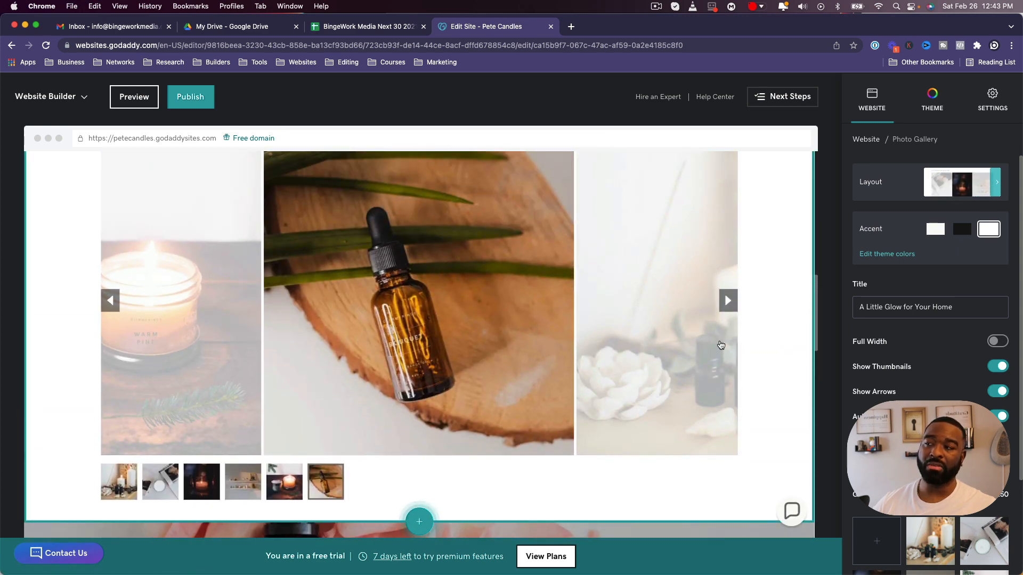
{"action": "left_click", "coordinate": [729, 301]}
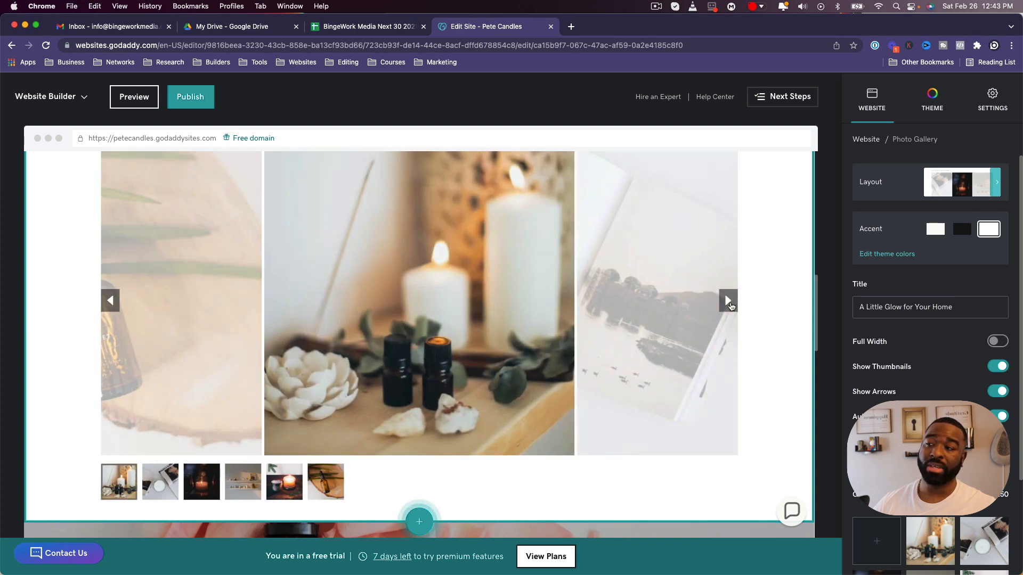
{"action": "left_click", "coordinate": [729, 301]}
{"action": "left_click", "coordinate": [729, 302]}
Examine the home page's "Surround Your Senses" banner and the featured products in the Seasonal Scents section.
{"action": "scroll", "coordinate": [666, 334], "scroll_direction": "down", "scroll_amount": 4}
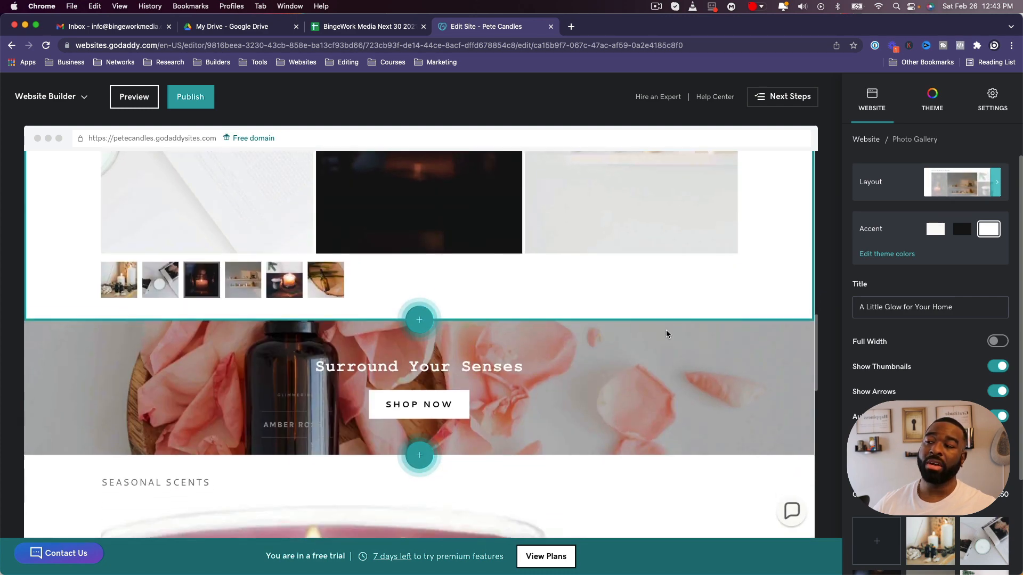
{"action": "scroll", "coordinate": [666, 334], "scroll_direction": "down", "scroll_amount": 1}
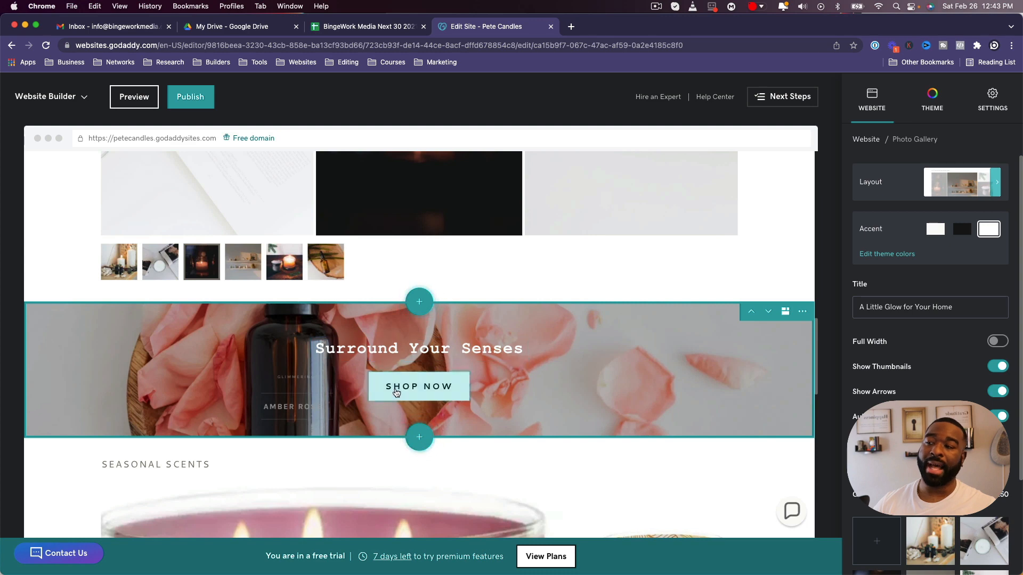
{"action": "scroll", "coordinate": [429, 399], "scroll_direction": "down", "scroll_amount": 5}
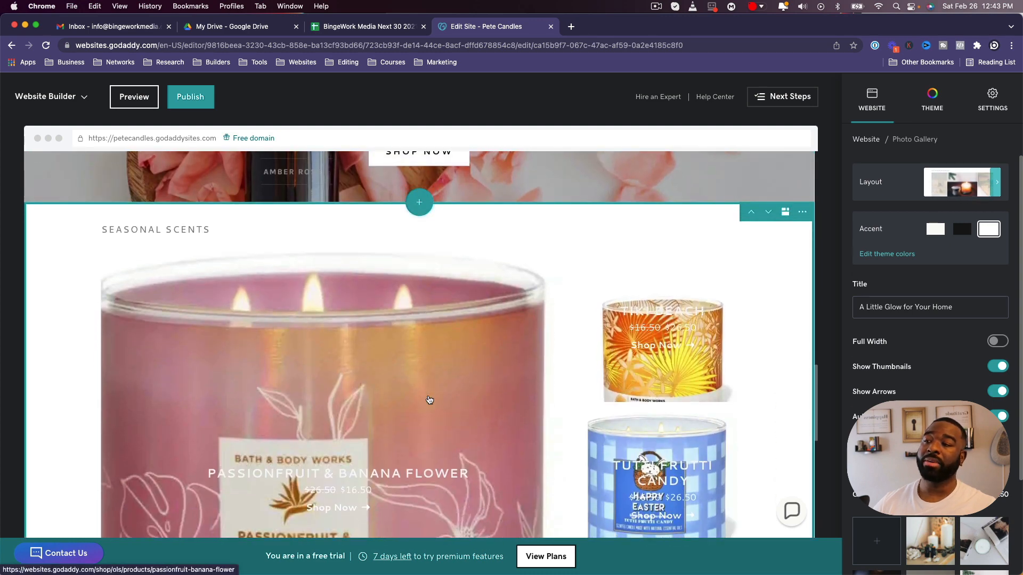
{"action": "scroll", "coordinate": [465, 361], "scroll_direction": "down", "scroll_amount": 3}
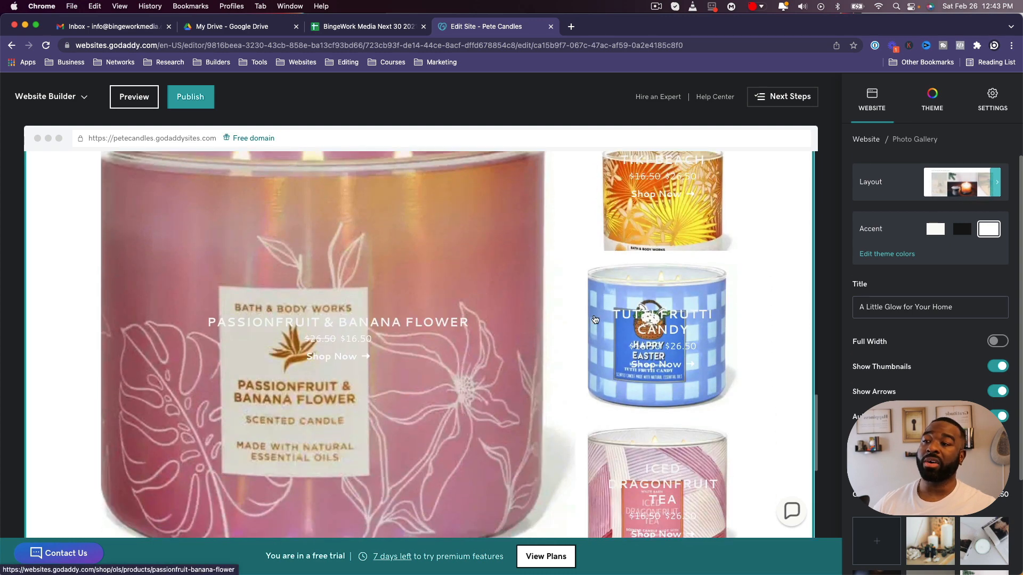
{"action": "scroll", "coordinate": [533, 341], "scroll_direction": "down", "scroll_amount": 2}
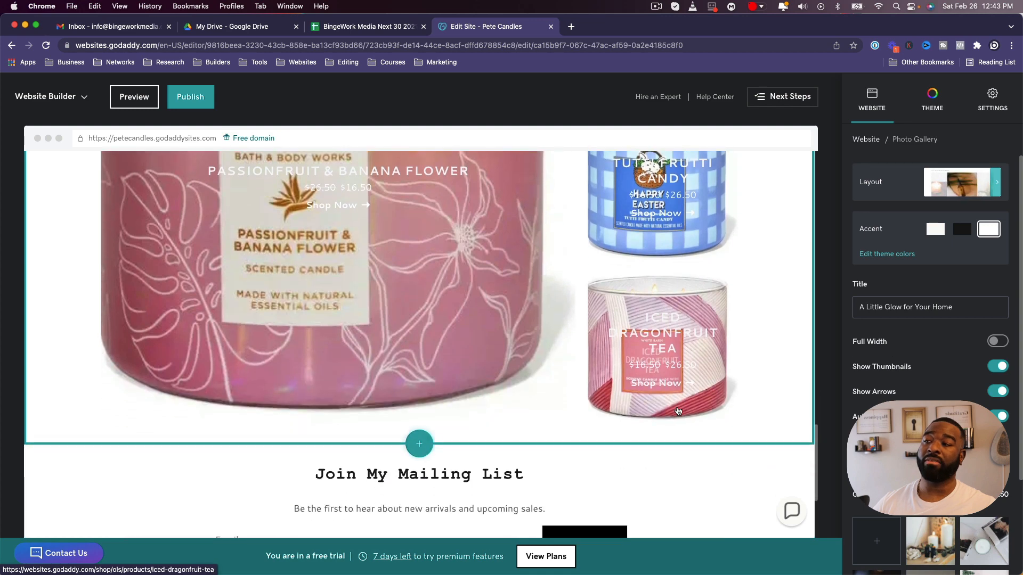
{"action": "scroll", "coordinate": [383, 283], "scroll_direction": "up", "scroll_amount": 3}
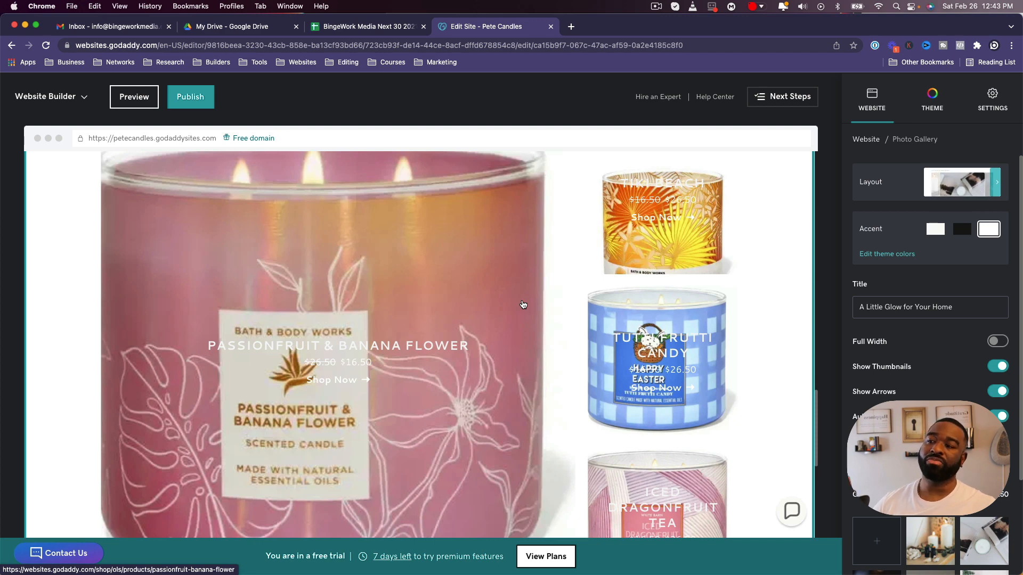
Open the settings of the "Join My Mailing List" section at the end of the home page.
{"action": "scroll", "coordinate": [523, 304], "scroll_direction": "down", "scroll_amount": 5}
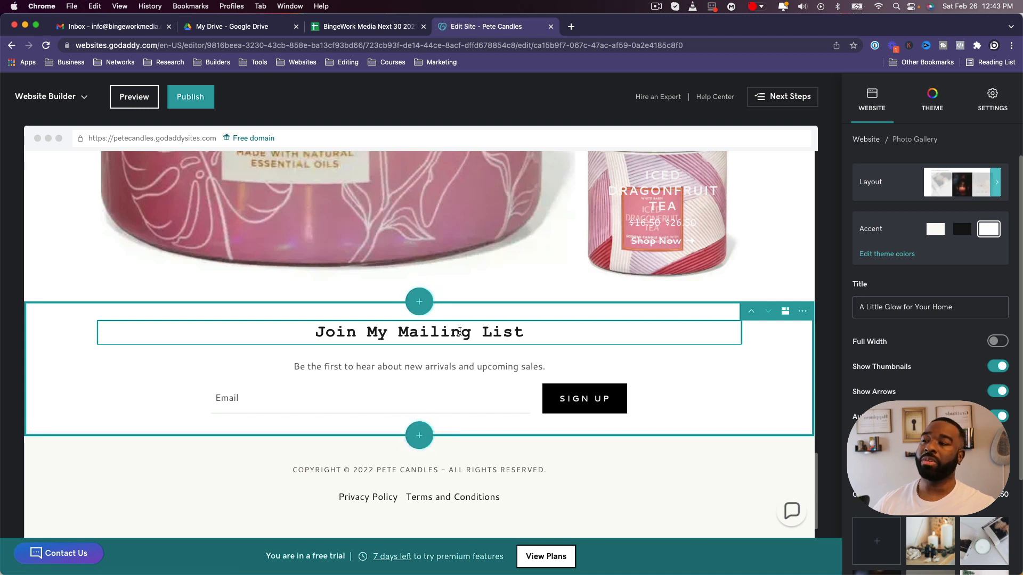
{"action": "scroll", "coordinate": [445, 372], "scroll_direction": "down", "scroll_amount": 1}
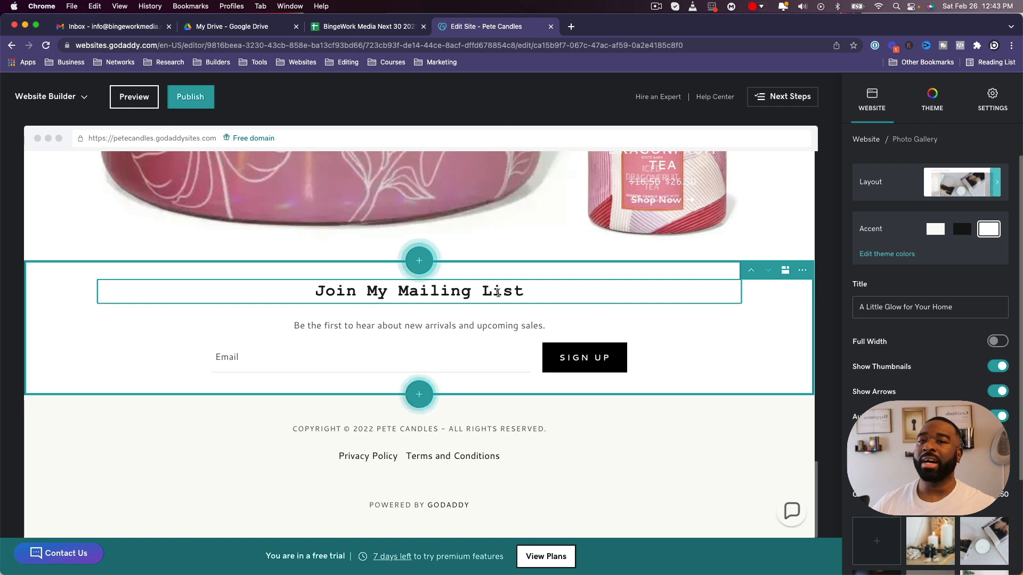
{"action": "left_click", "coordinate": [454, 363]}
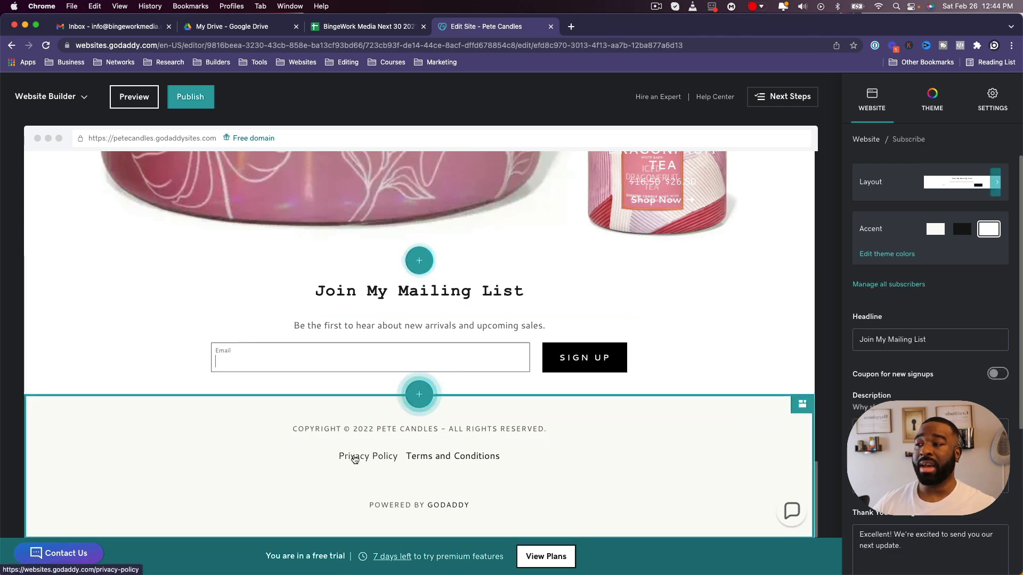
Review the placeholder content of the Terms and Conditions and Privacy Policy pages linked in the footer.
{"action": "left_click", "coordinate": [453, 457]}
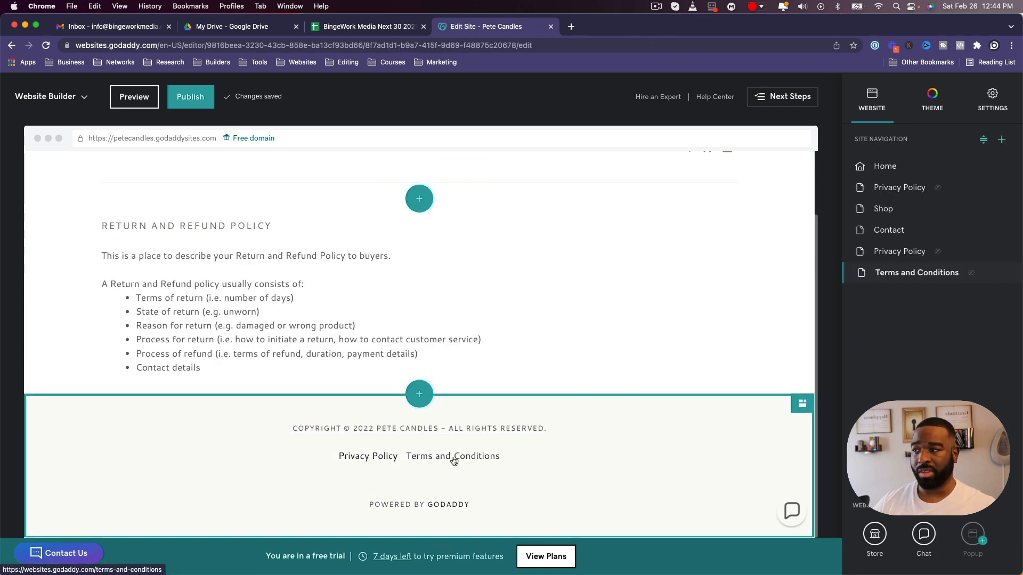
{"action": "left_click", "coordinate": [383, 457]}
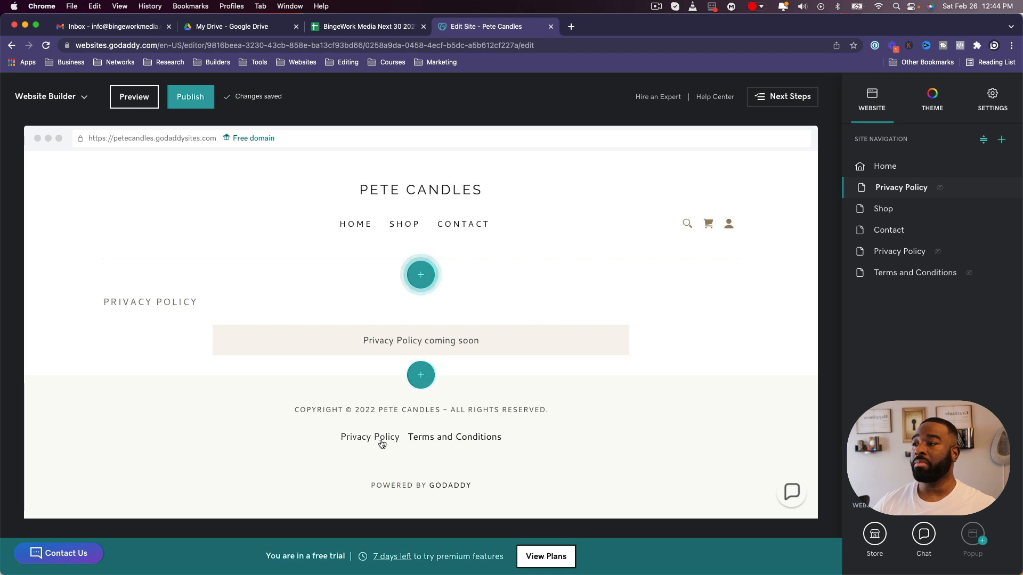
{"action": "left_click", "coordinate": [369, 350]}
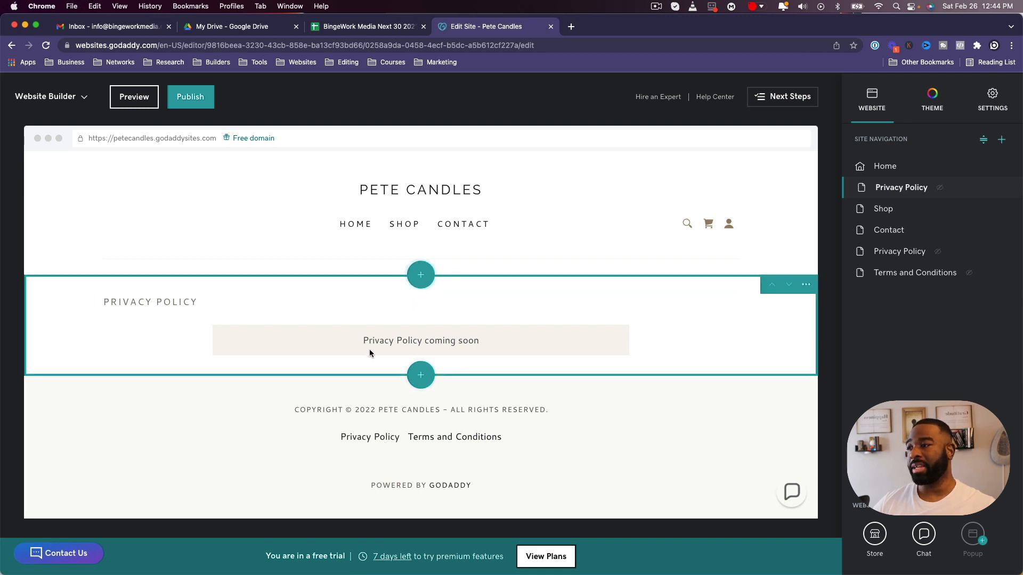
{"action": "left_click", "coordinate": [461, 436]}
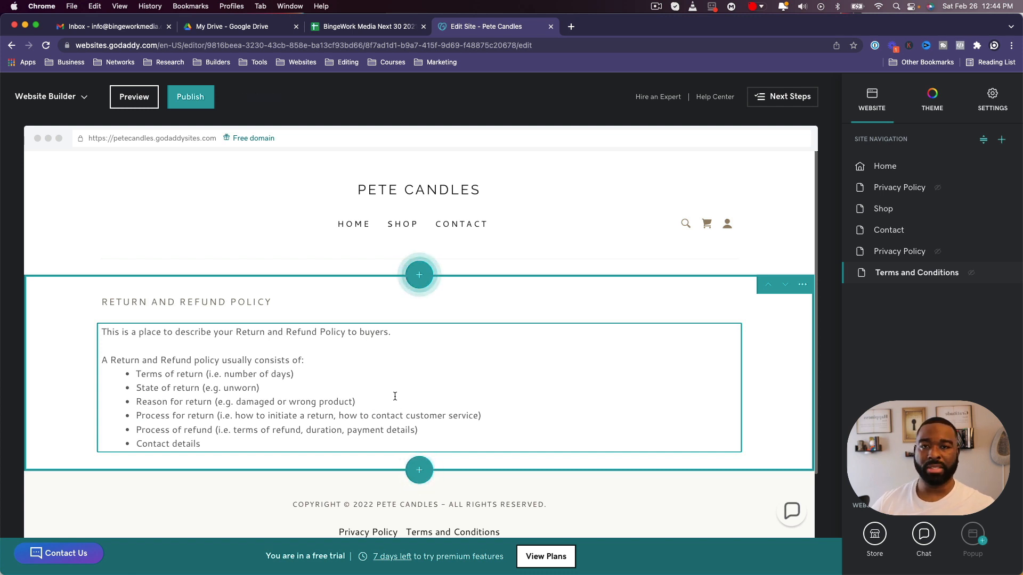
{"action": "left_click", "coordinate": [372, 530]}
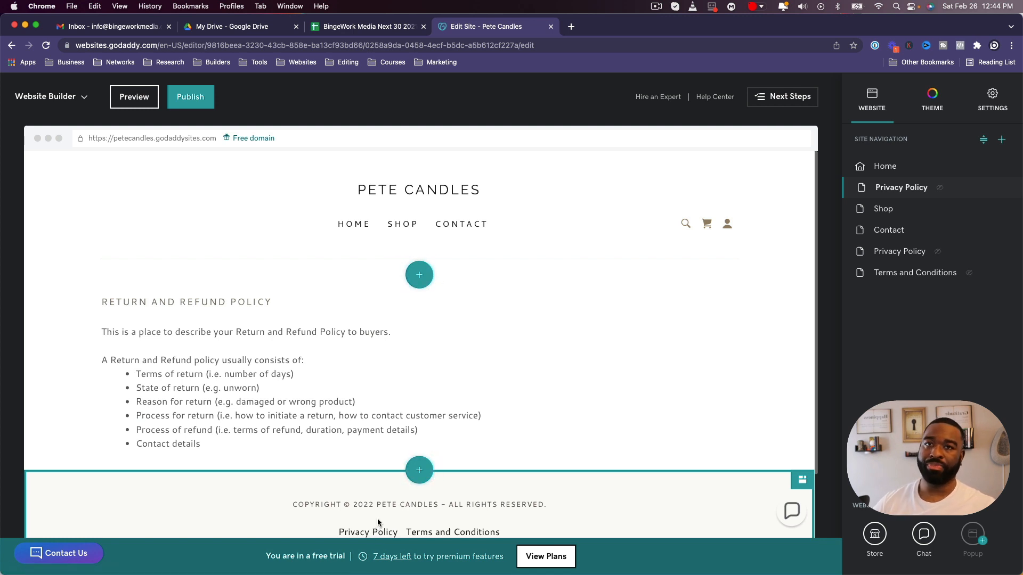
View the Shop page's product listing and bring the site editor back to the Home page.
{"action": "left_click", "coordinate": [361, 226]}
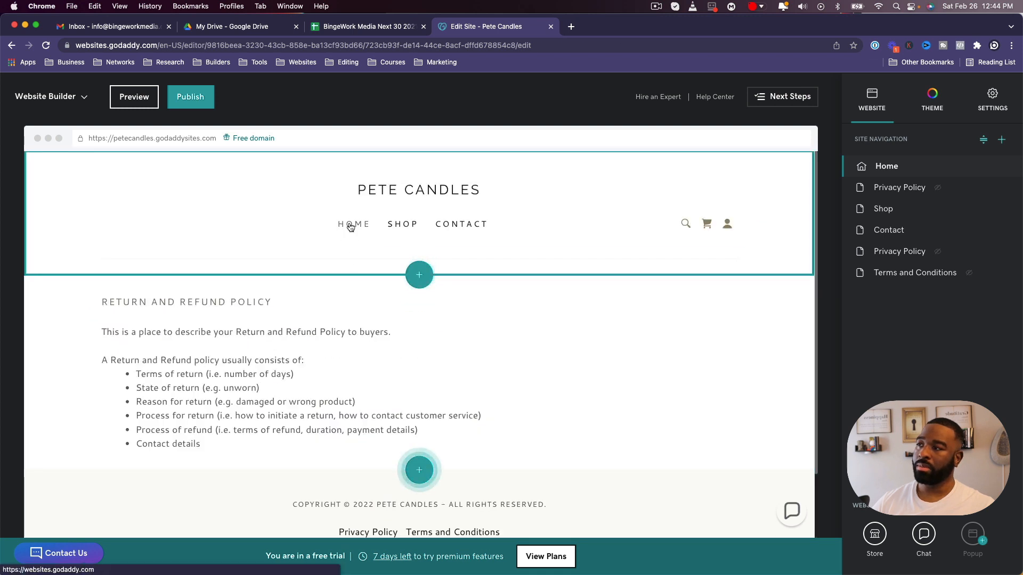
{"action": "left_click", "coordinate": [395, 225]}
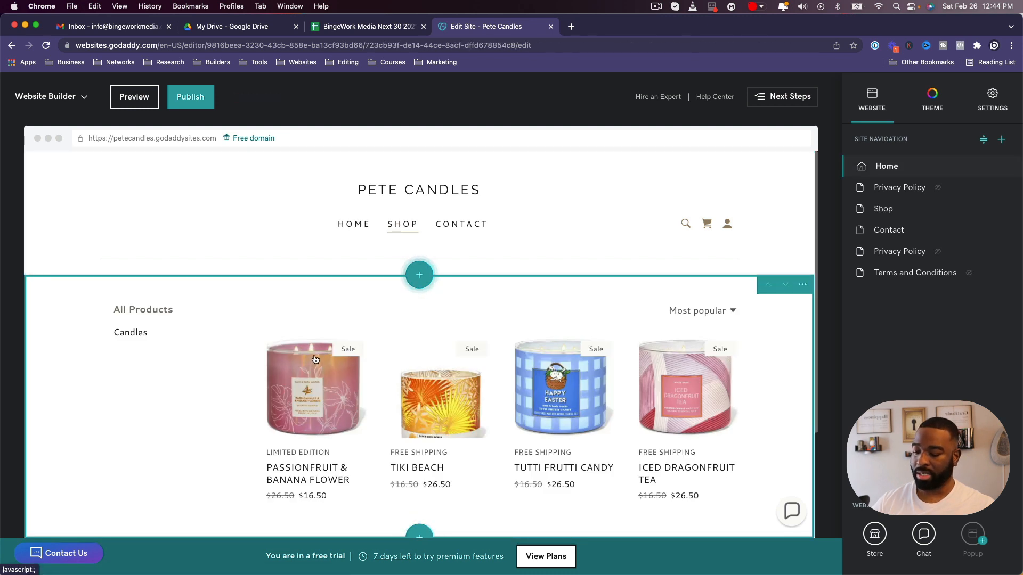
{"action": "key", "text": "super+r"}
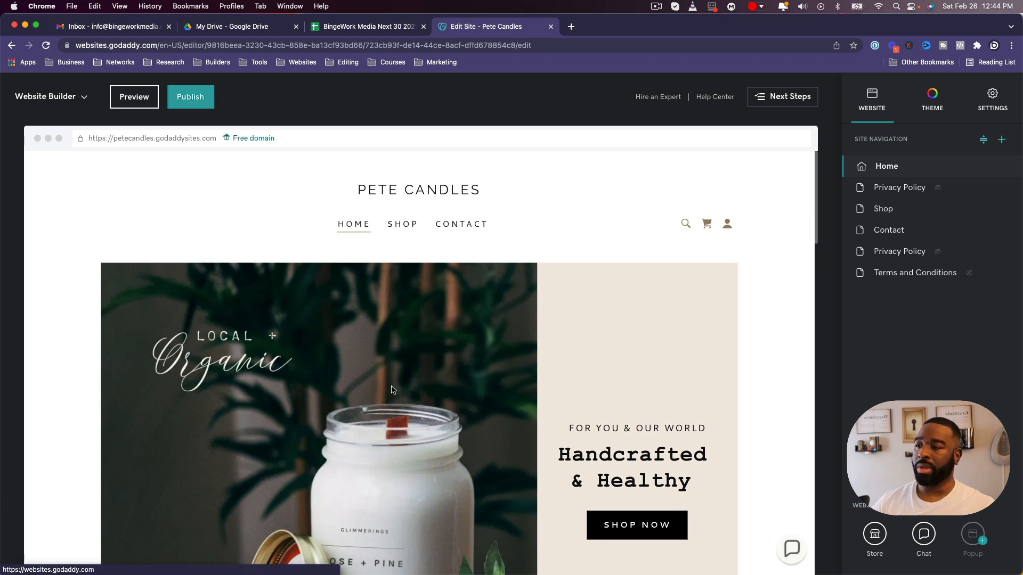
Examine the text style and size options for the header's "FOR YOU & OUR WORLD" tagline and select the "Handcrafted & Healthy" headline.
{"action": "scroll", "coordinate": [429, 376], "scroll_direction": "down", "scroll_amount": 2}
{"action": "left_click", "coordinate": [671, 334]}
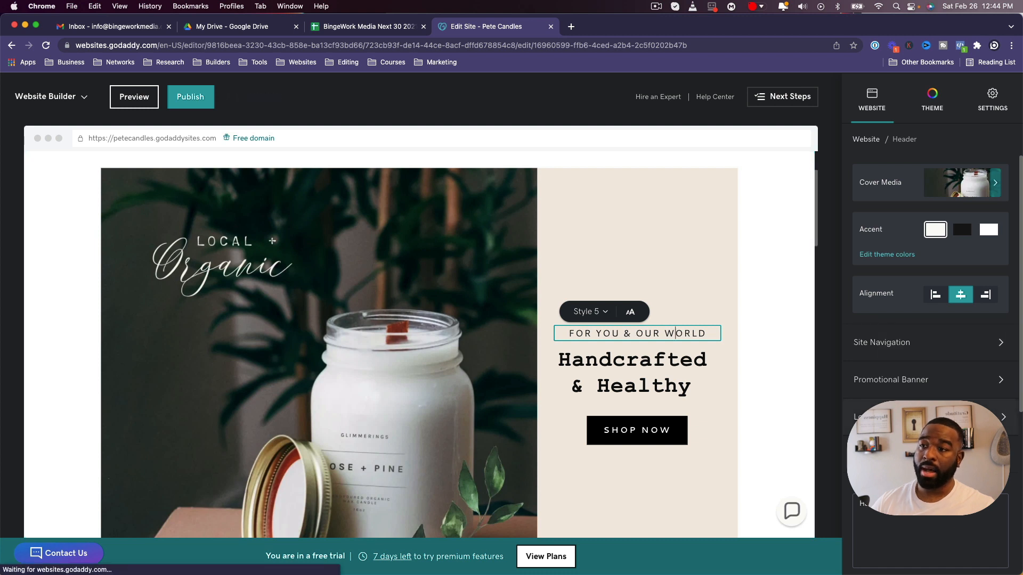
{"action": "left_click", "coordinate": [616, 366]}
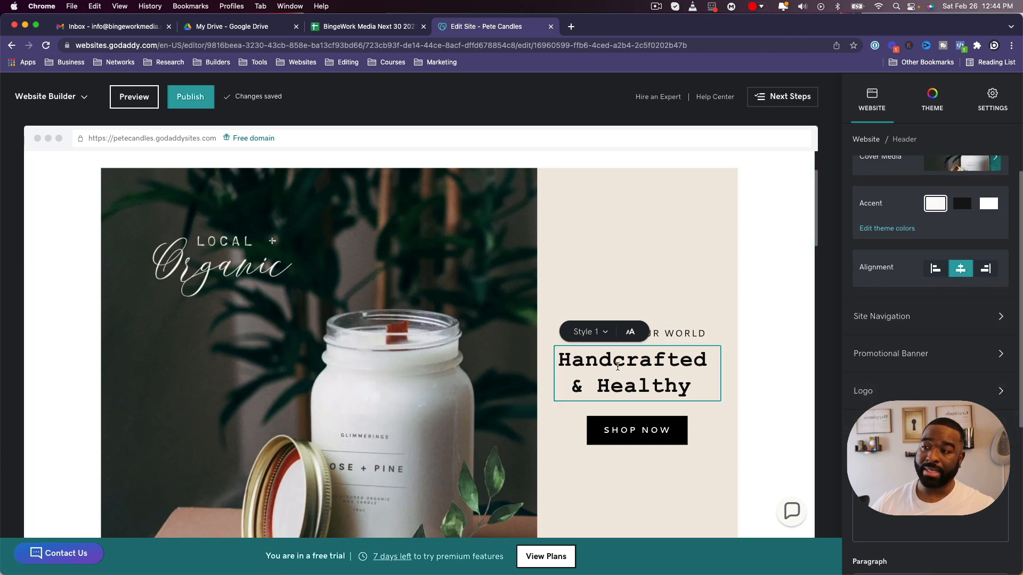
{"action": "left_click", "coordinate": [623, 329]}
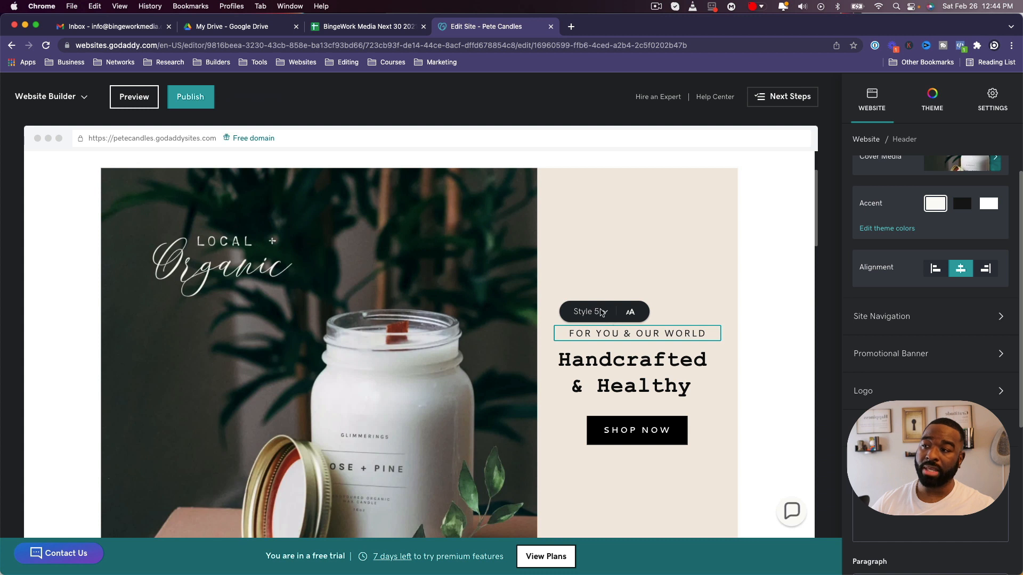
{"action": "left_click", "coordinate": [601, 313]}
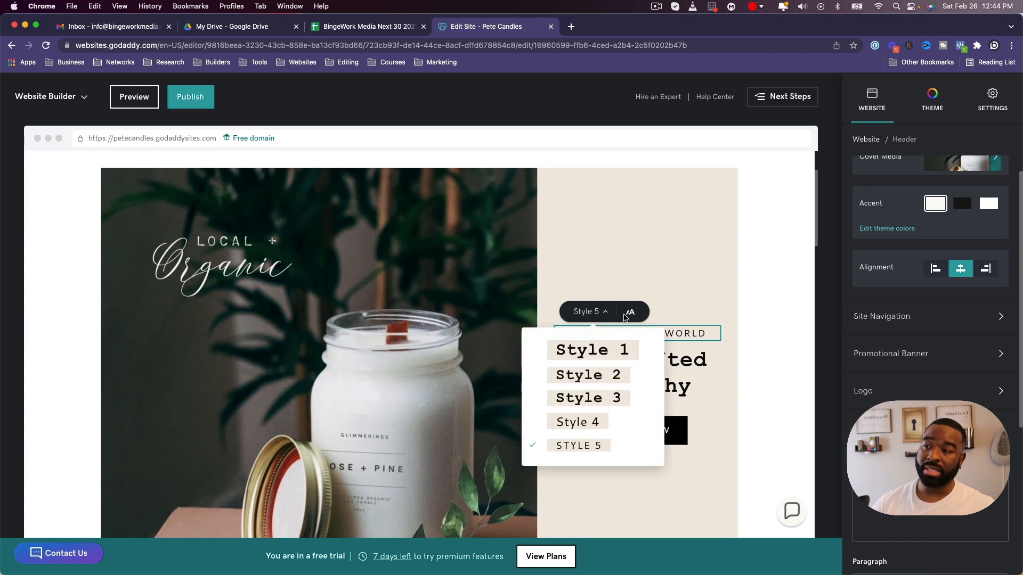
{"action": "left_click", "coordinate": [626, 314]}
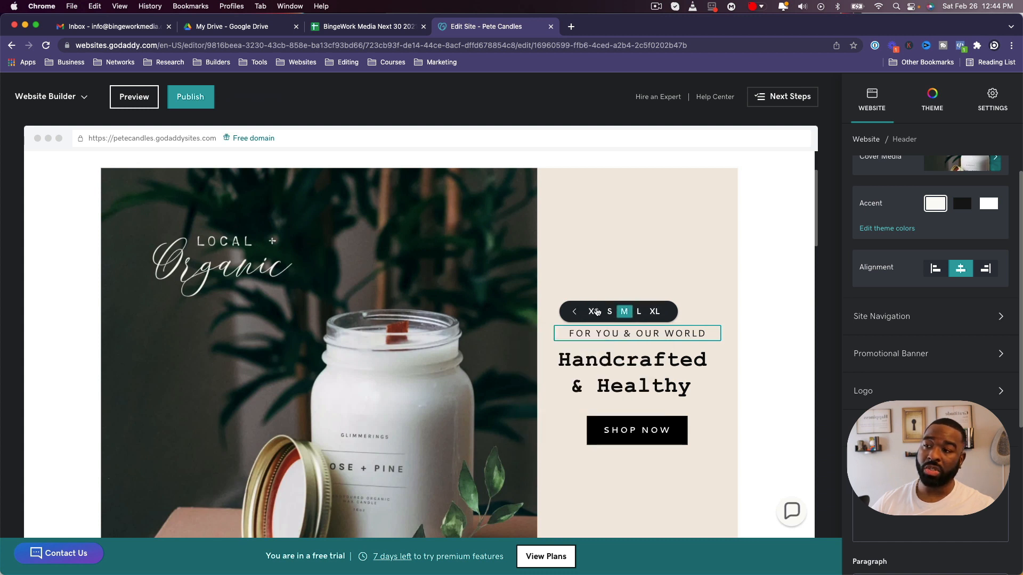
{"action": "left_click", "coordinate": [666, 362]}
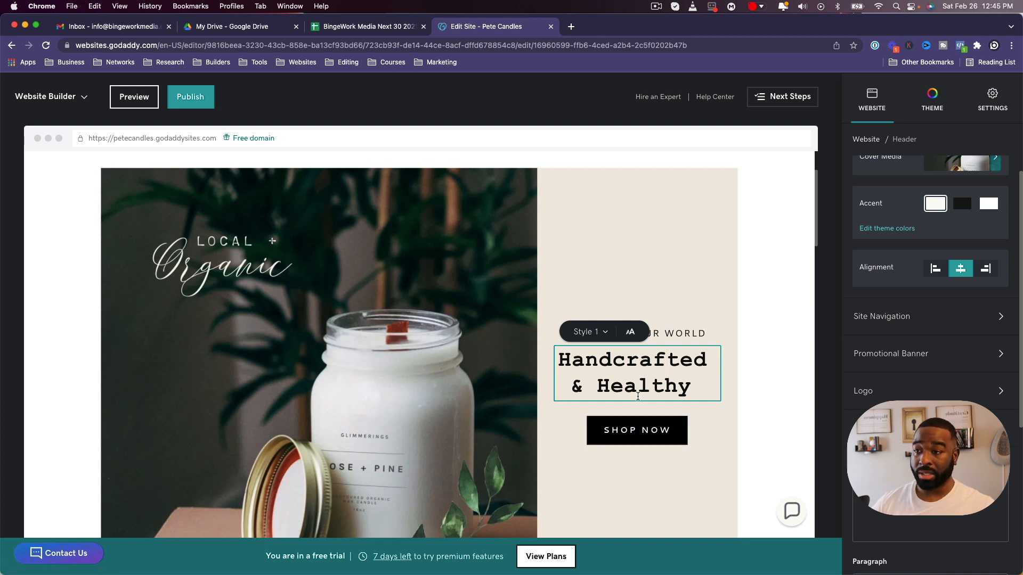
{"action": "left_click", "coordinate": [666, 360]}
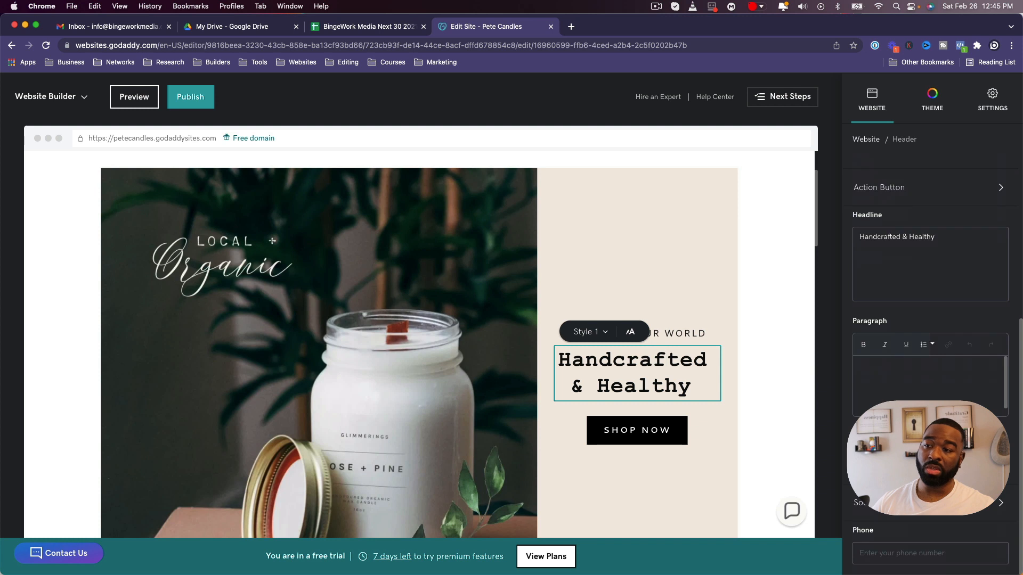
Review the theme's primary font choices and its list of font pairings, and open the theme's button style settings.
{"action": "left_click", "coordinate": [929, 107]}
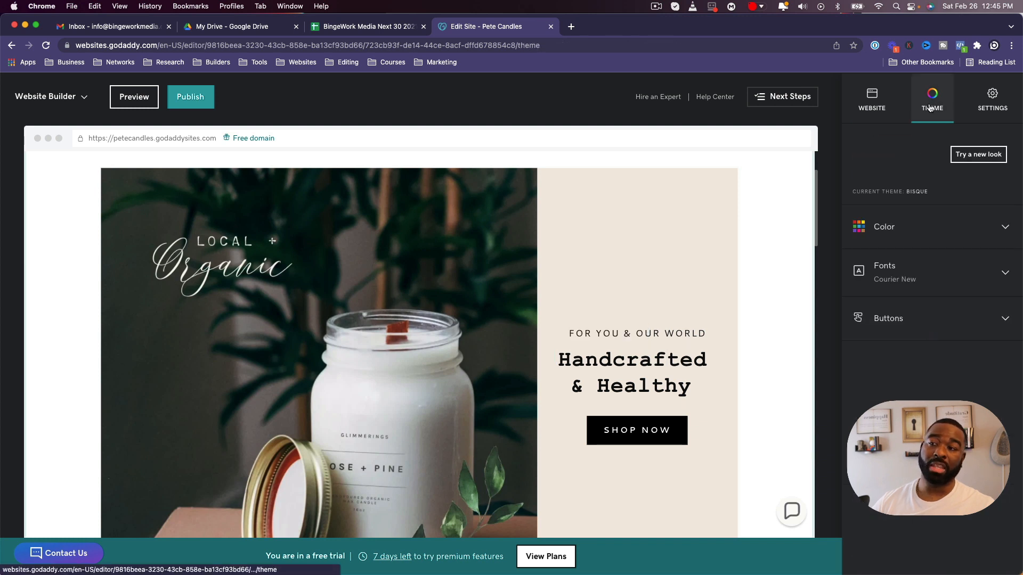
{"action": "left_click", "coordinate": [910, 267]}
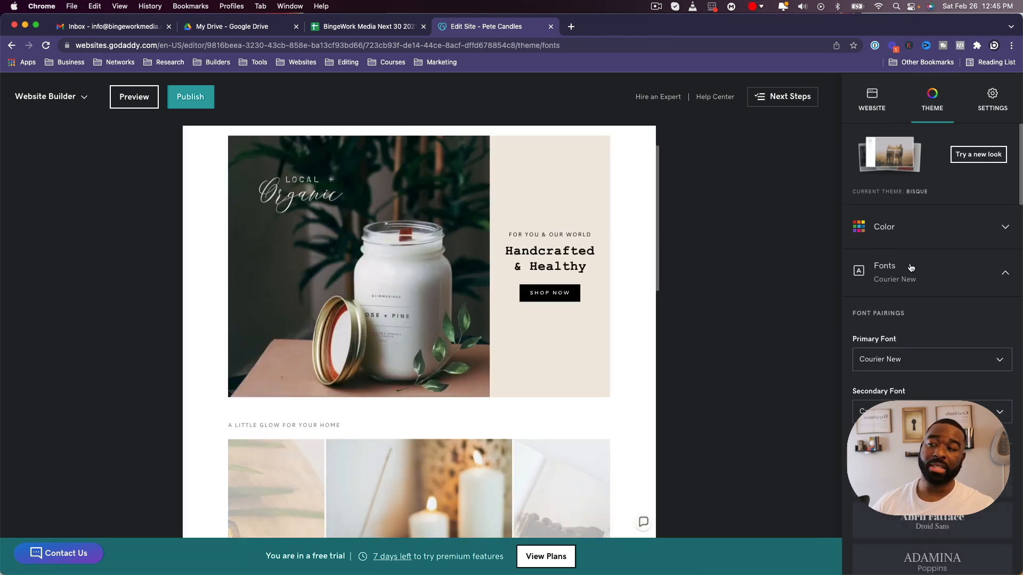
{"action": "scroll", "coordinate": [933, 347], "scroll_direction": "down", "scroll_amount": 7}
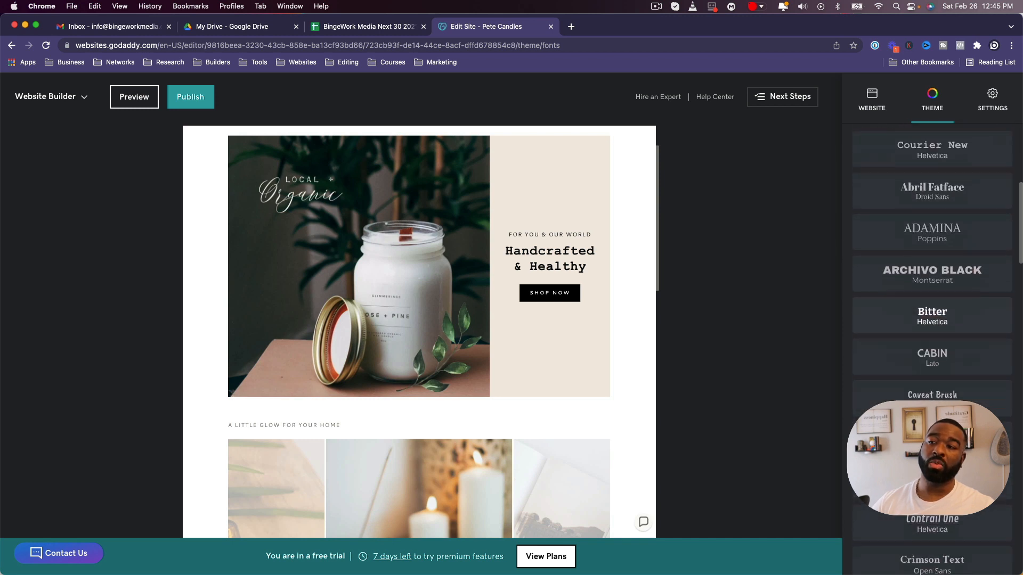
{"action": "scroll", "coordinate": [932, 346], "scroll_direction": "up", "scroll_amount": 6}
{"action": "scroll", "coordinate": [933, 309], "scroll_direction": "up", "scroll_amount": 1}
{"action": "left_click", "coordinate": [932, 309]}
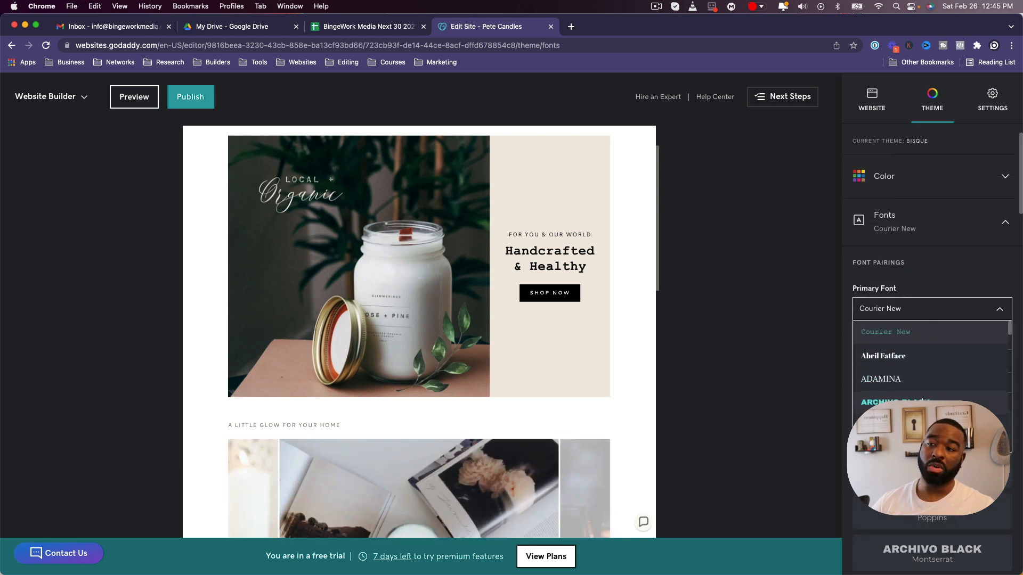
{"action": "left_click", "coordinate": [958, 259]}
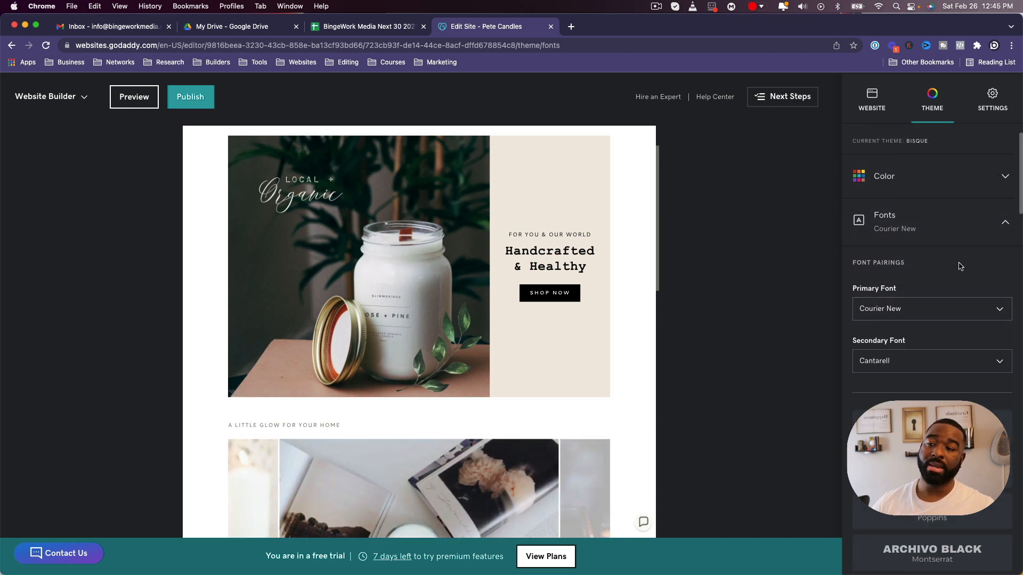
{"action": "scroll", "coordinate": [959, 288], "scroll_direction": "down", "scroll_amount": 8}
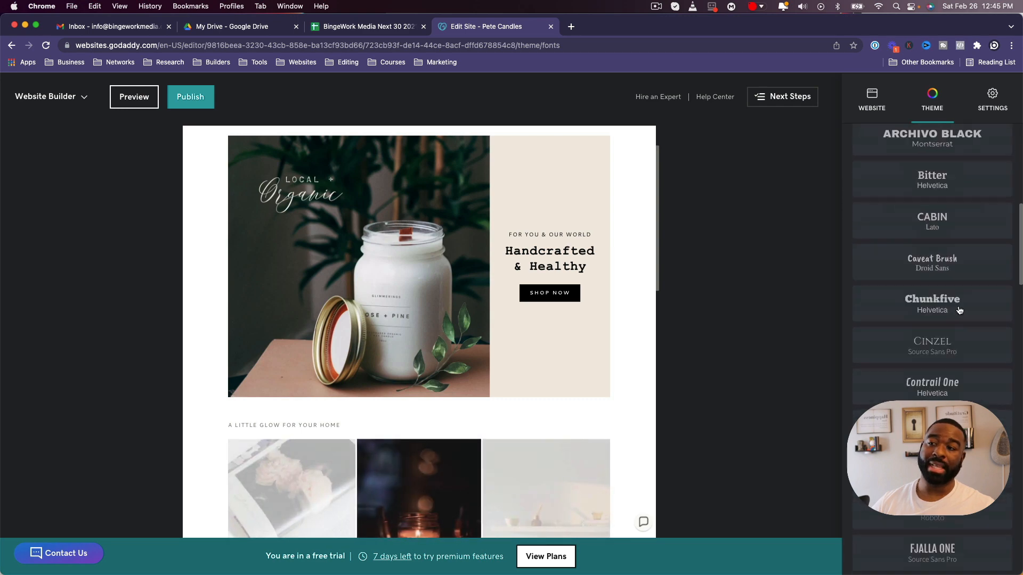
{"action": "scroll", "coordinate": [959, 311], "scroll_direction": "down", "scroll_amount": 15}
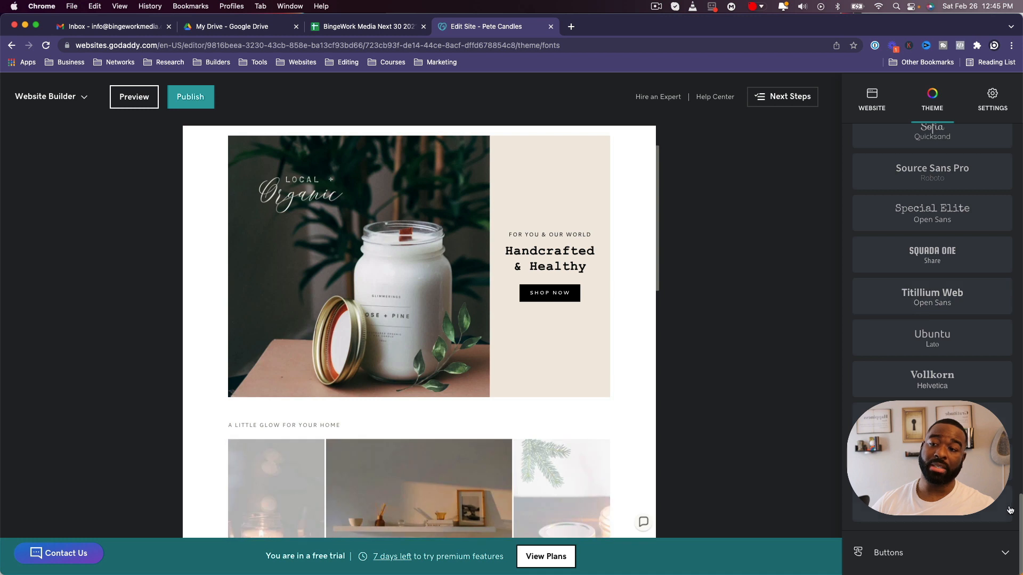
{"action": "left_click", "coordinate": [998, 552]}
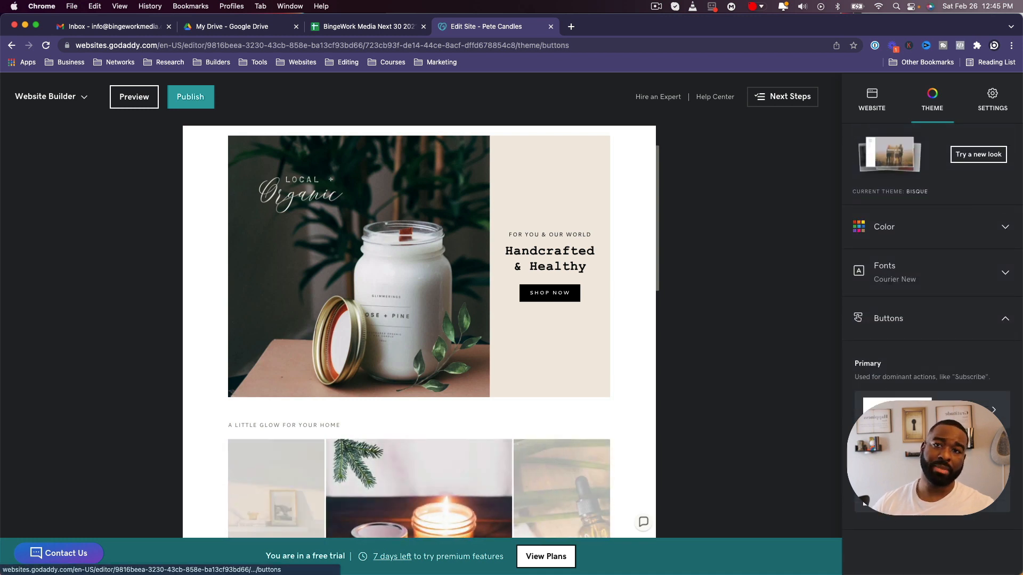
Browse the alternative themes previewed with the site's content and return to the current theme without selecting one.
{"action": "left_click", "coordinate": [970, 155]}
{"action": "scroll", "coordinate": [874, 298], "scroll_direction": "down", "scroll_amount": 5}
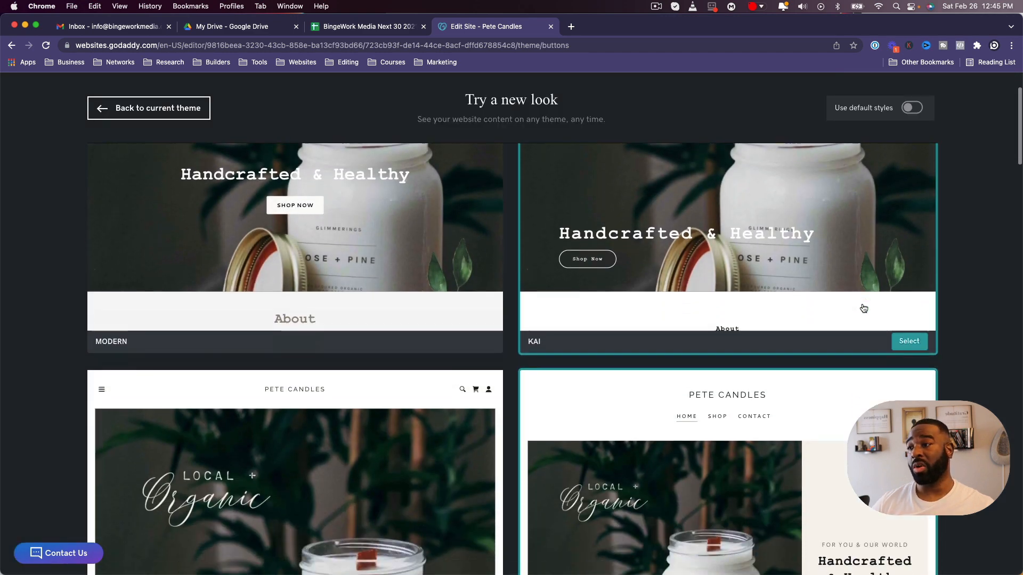
{"action": "scroll", "coordinate": [866, 307], "scroll_direction": "down", "scroll_amount": 7}
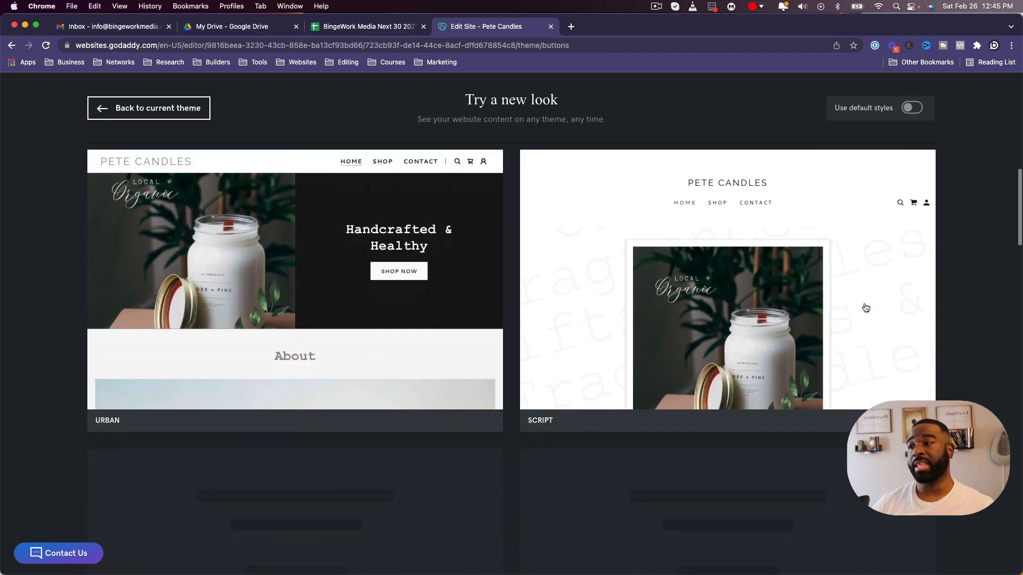
{"action": "scroll", "coordinate": [866, 308], "scroll_direction": "down", "scroll_amount": 4}
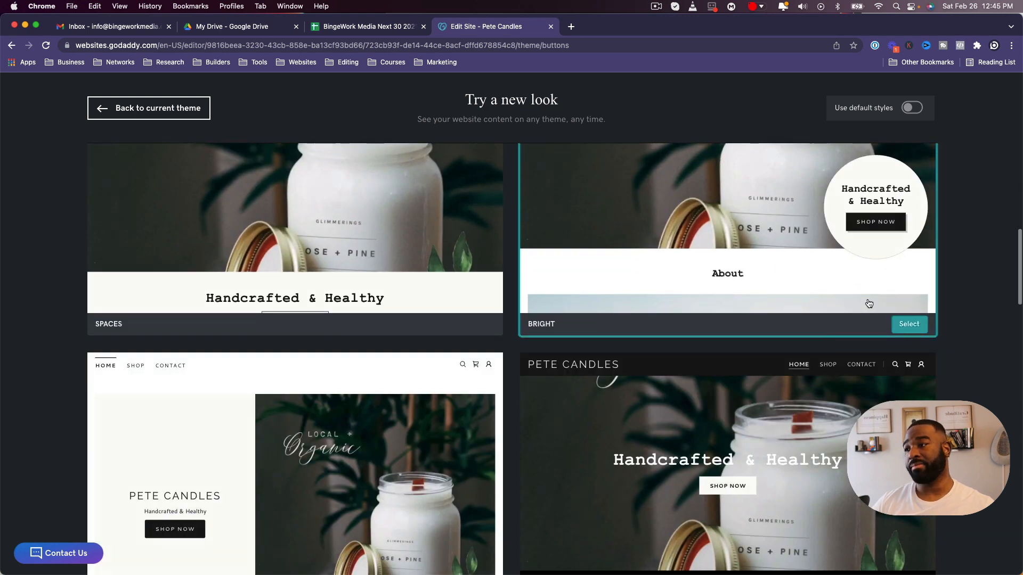
{"action": "scroll", "coordinate": [877, 305], "scroll_direction": "down", "scroll_amount": 5}
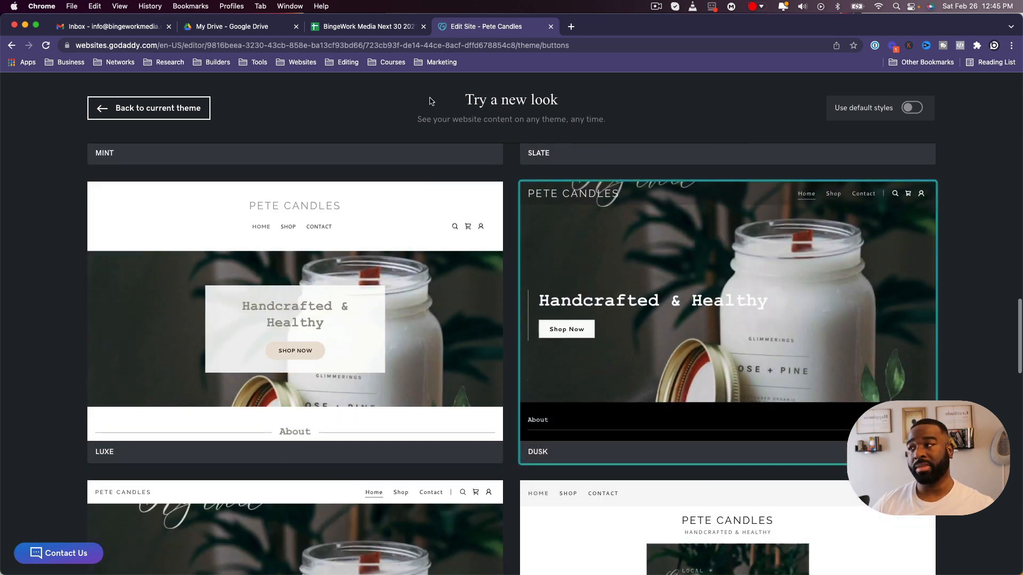
{"action": "left_click", "coordinate": [175, 112]}
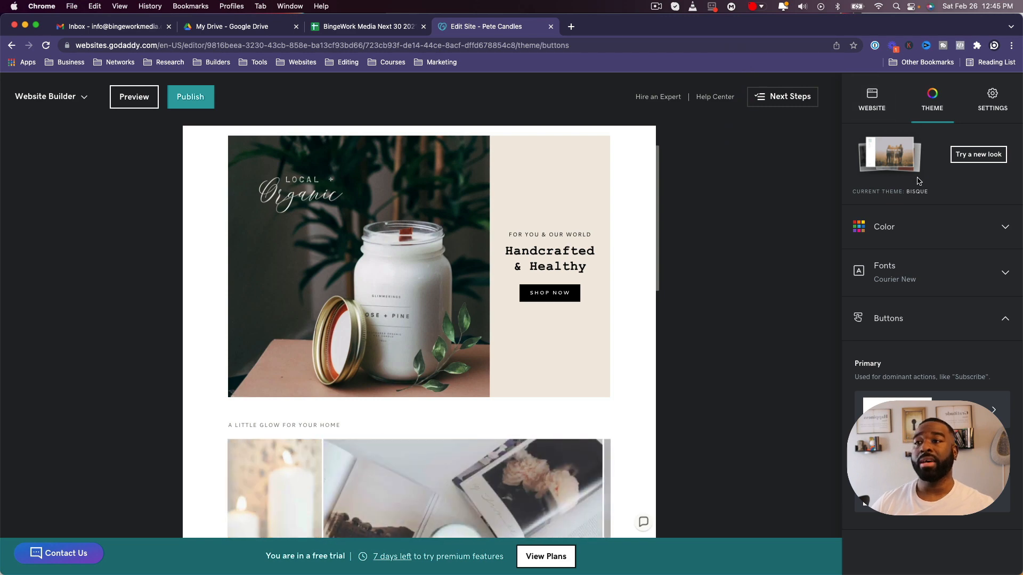
Try the white and black accent colors on the home page header and restore the beige accent.
{"action": "left_click", "coordinate": [872, 101]}
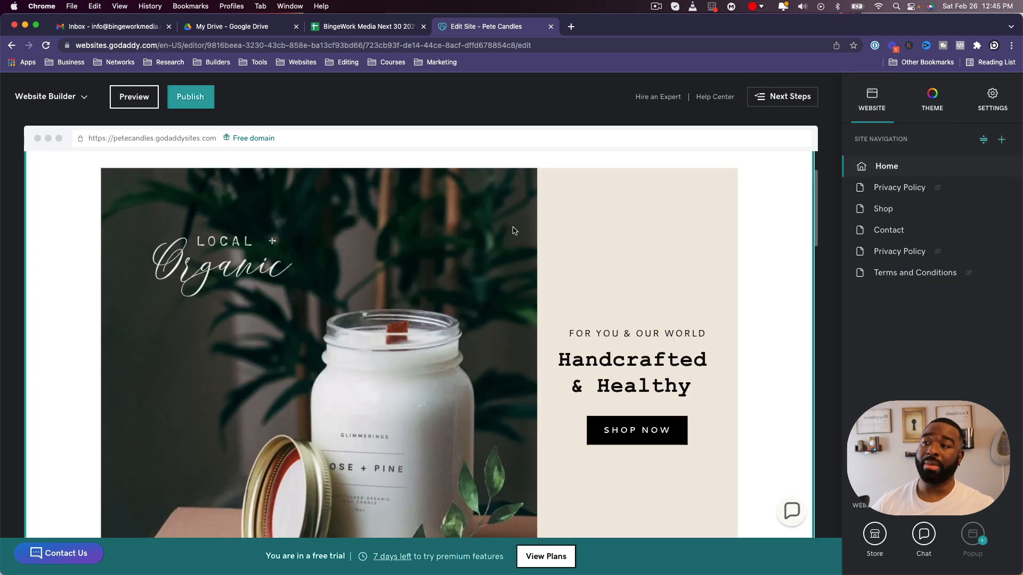
{"action": "left_click", "coordinate": [555, 241]}
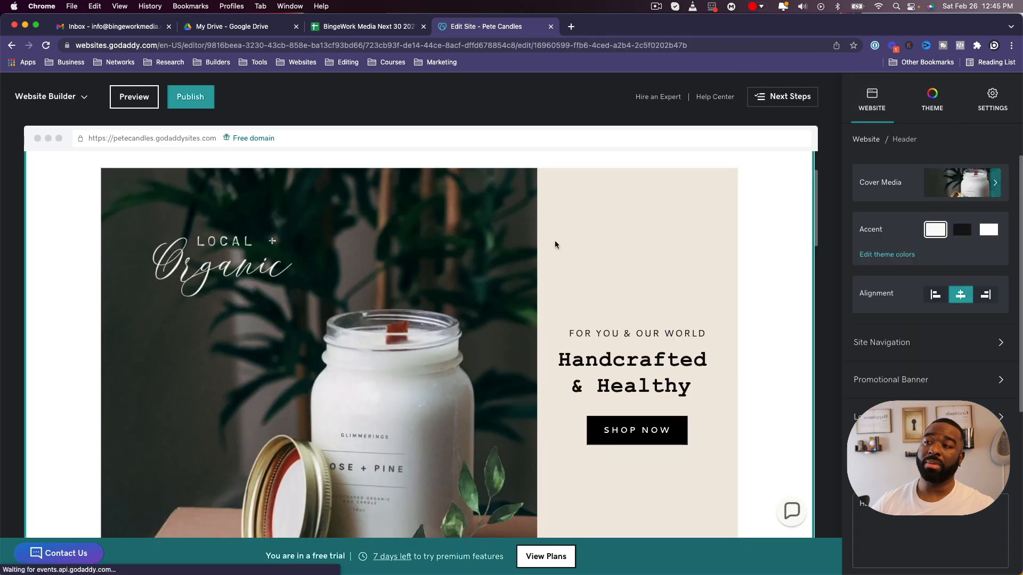
{"action": "left_click", "coordinate": [658, 333]}
{"action": "left_click", "coordinate": [961, 230]}
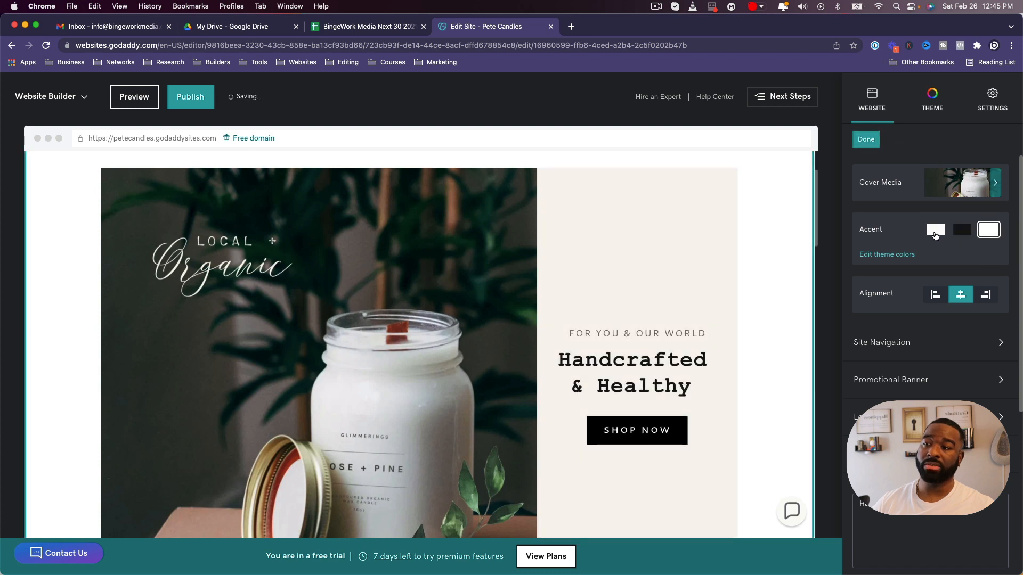
{"action": "left_click", "coordinate": [937, 232]}
{"action": "left_click", "coordinate": [961, 233]}
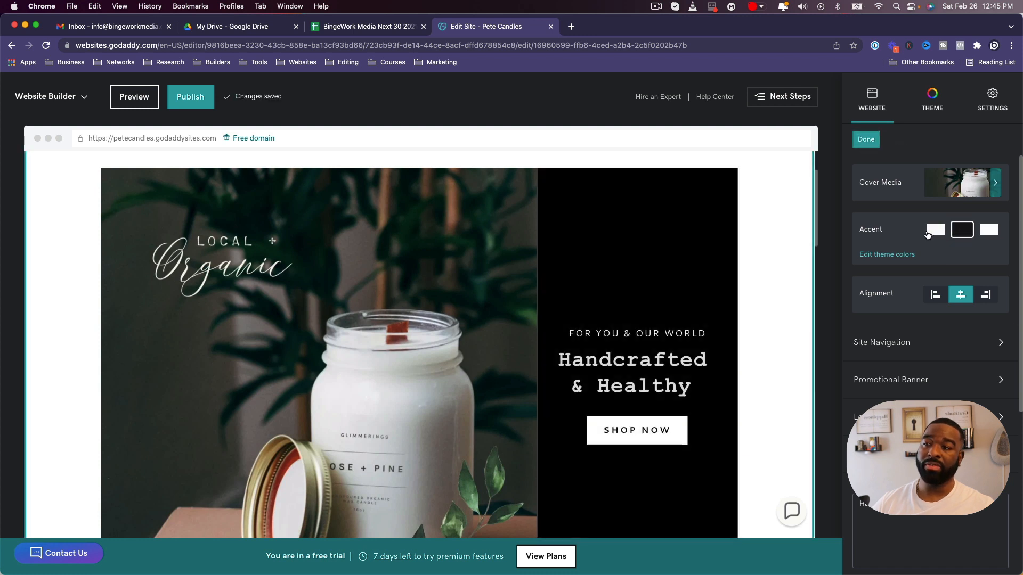
{"action": "left_click", "coordinate": [928, 235]}
Try left and right alignment for the header text and restore the centered alignment.
{"action": "left_click", "coordinate": [938, 300]}
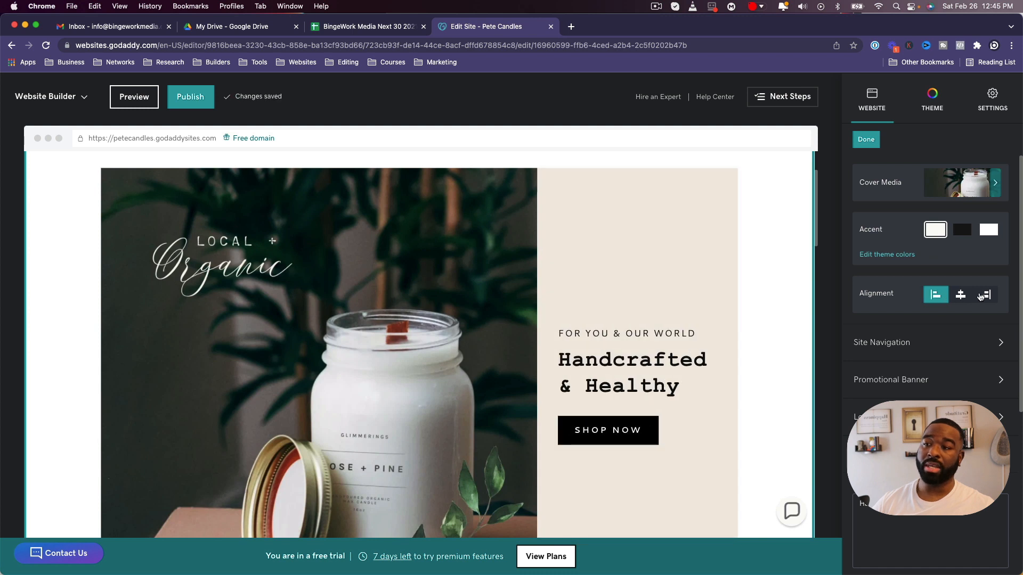
{"action": "left_click", "coordinate": [984, 294]}
{"action": "left_click", "coordinate": [961, 296]}
{"action": "scroll", "coordinate": [959, 309], "scroll_direction": "down", "scroll_amount": 2}
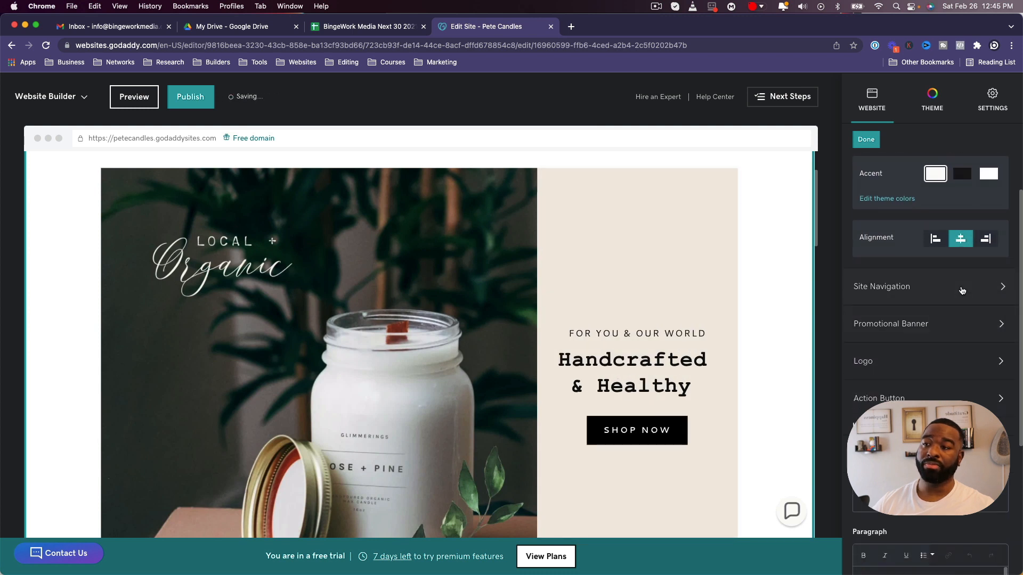
Go from the header settings to the site's page list and compare the content of the two Privacy Policy pages.
{"action": "left_click", "coordinate": [962, 291]}
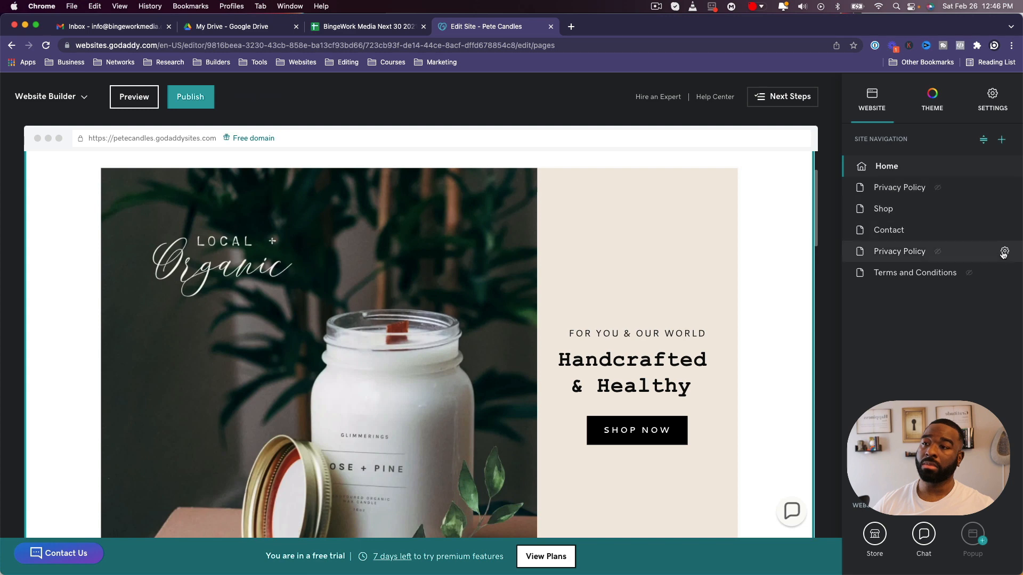
{"action": "scroll", "coordinate": [723, 273], "scroll_direction": "up", "scroll_amount": 3}
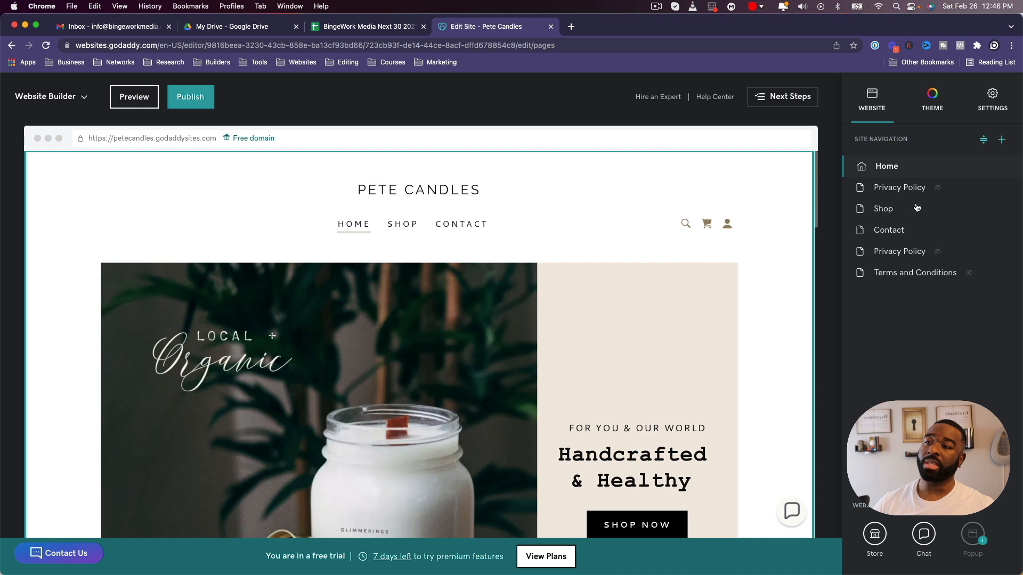
{"action": "left_click", "coordinate": [941, 193]}
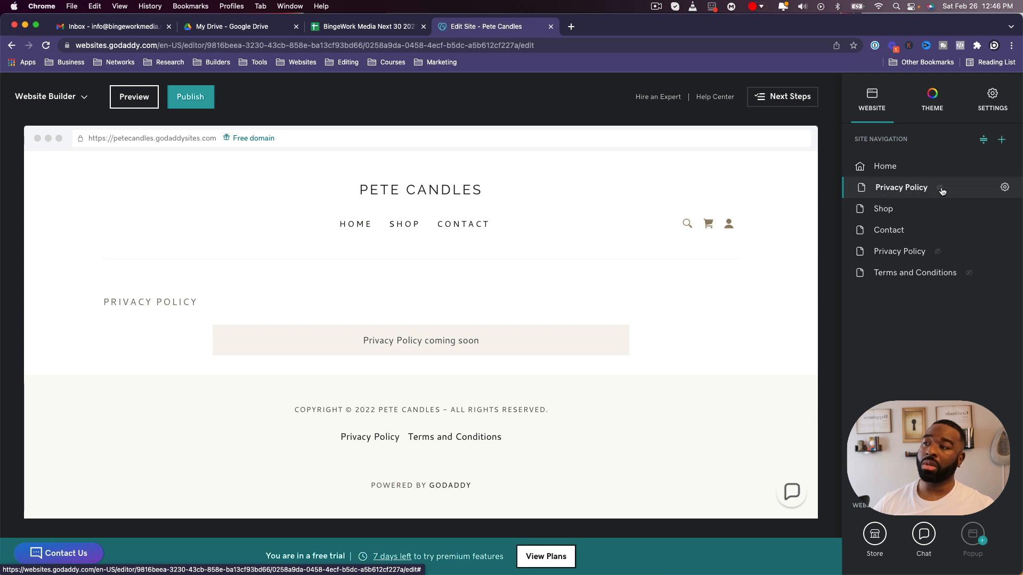
{"action": "left_click", "coordinate": [941, 254]}
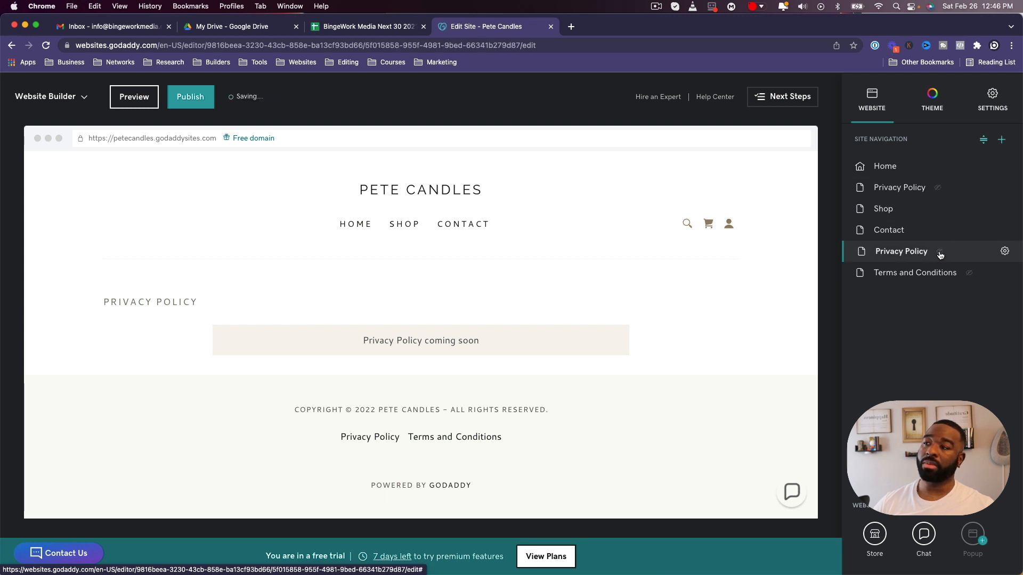
{"action": "key", "text": "super+r"}
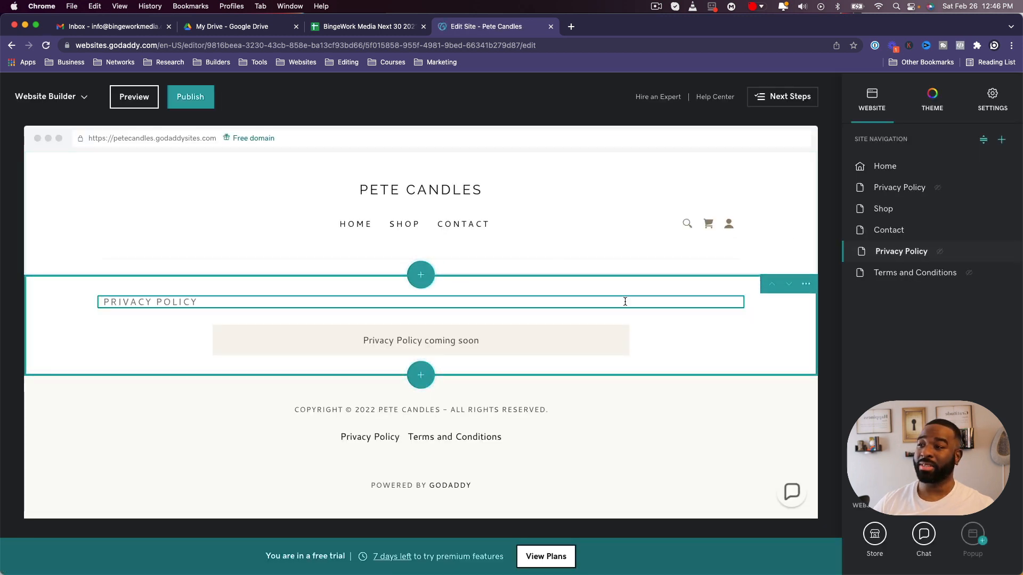
Delete the "Privacy Policy coming soon" section from the Privacy Policy page listed below Contact.
{"action": "left_click", "coordinate": [805, 285]}
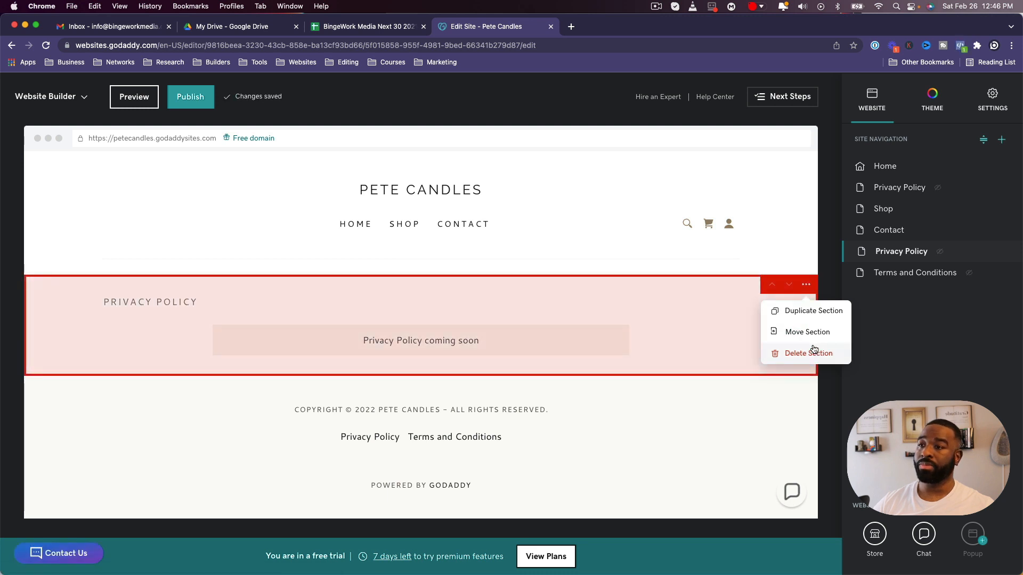
{"action": "left_click", "coordinate": [810, 353]}
{"action": "left_click", "coordinate": [409, 202]}
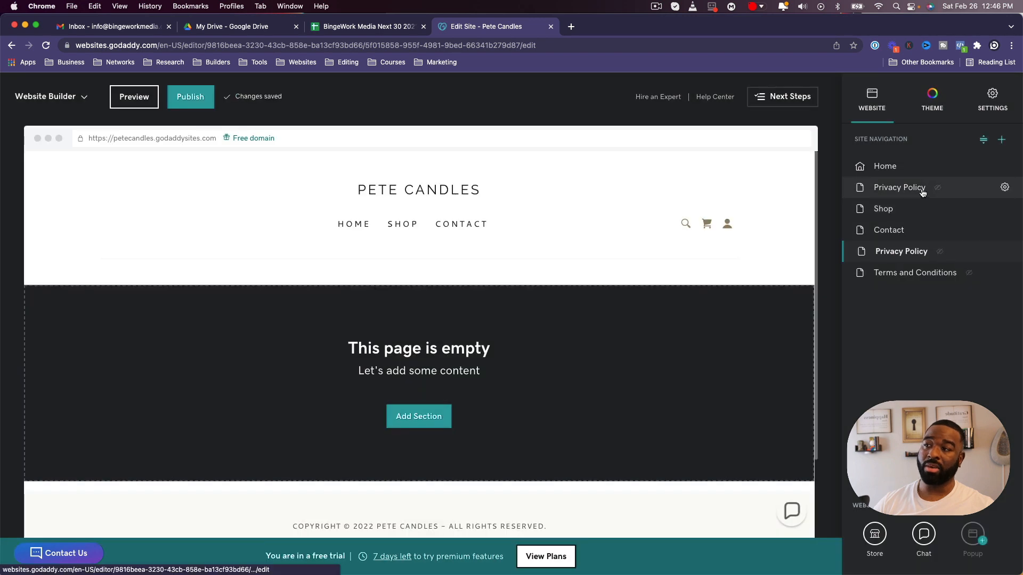
{"action": "left_click", "coordinate": [731, 378]}
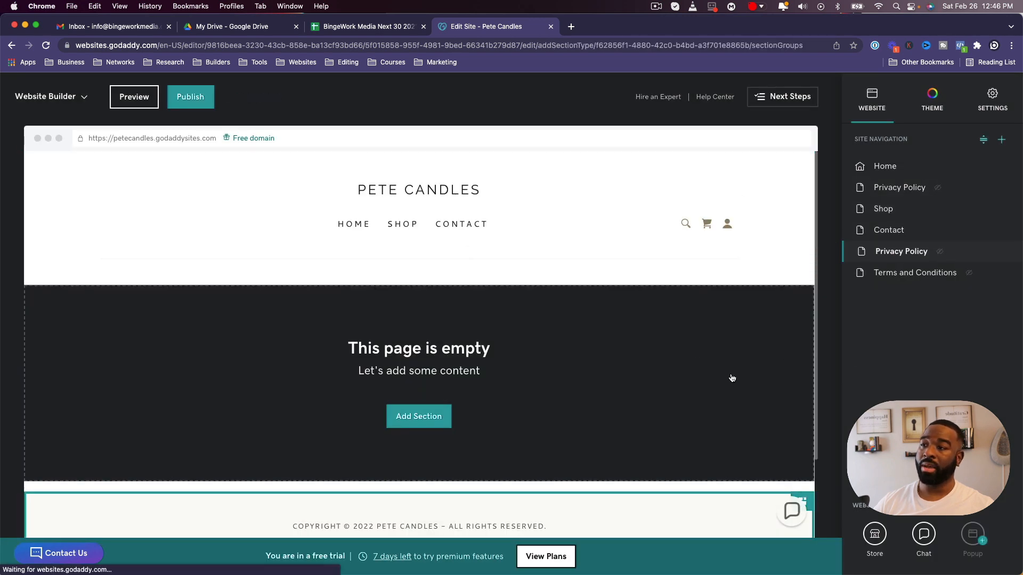
{"action": "left_click", "coordinate": [436, 393]}
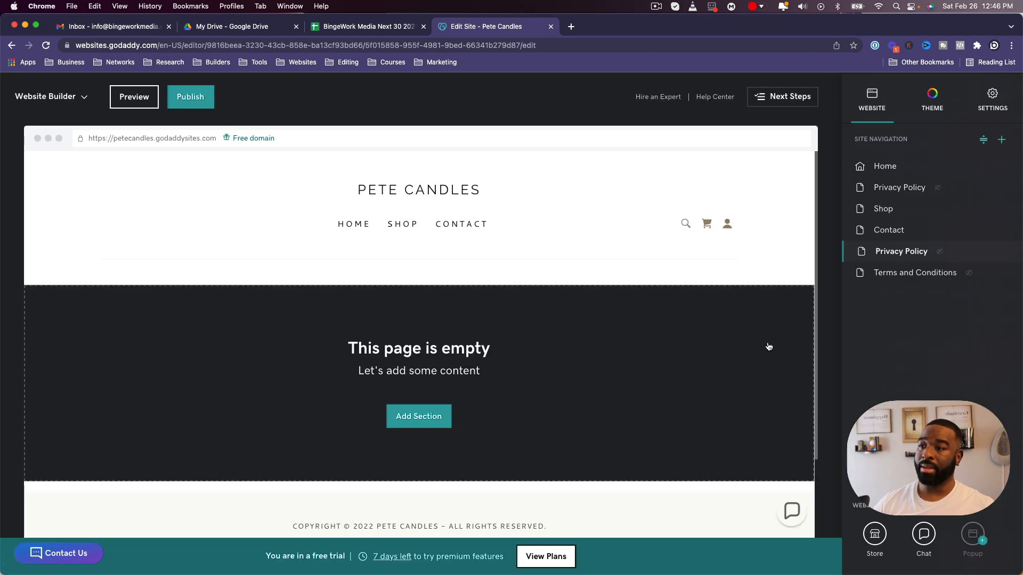
{"action": "scroll", "coordinate": [744, 406], "scroll_direction": "down", "scroll_amount": 2}
{"action": "scroll", "coordinate": [740, 405], "scroll_direction": "up", "scroll_amount": 2}
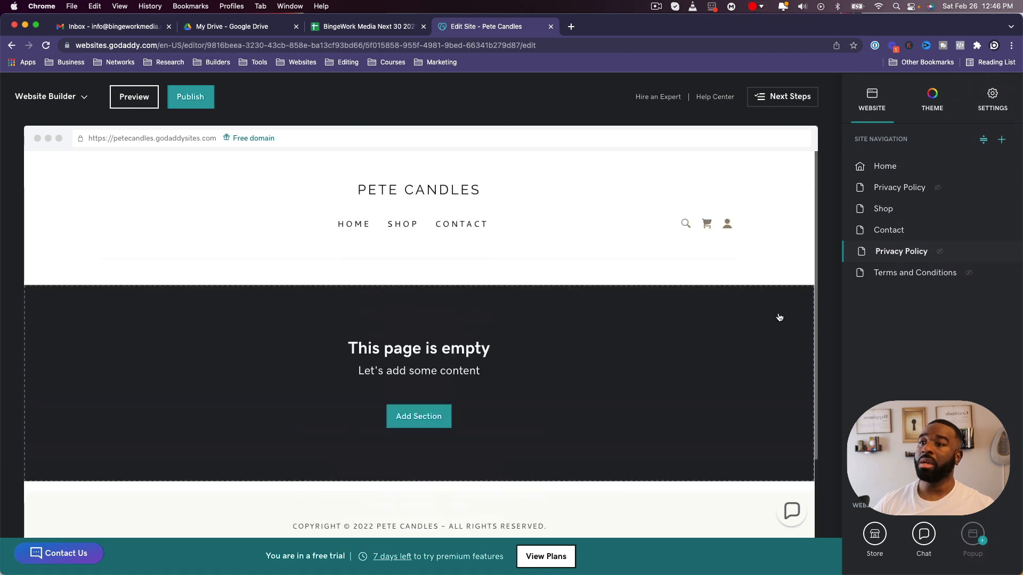
Bring the site editor back to the Home page and view its header.
{"action": "left_click", "coordinate": [904, 172]}
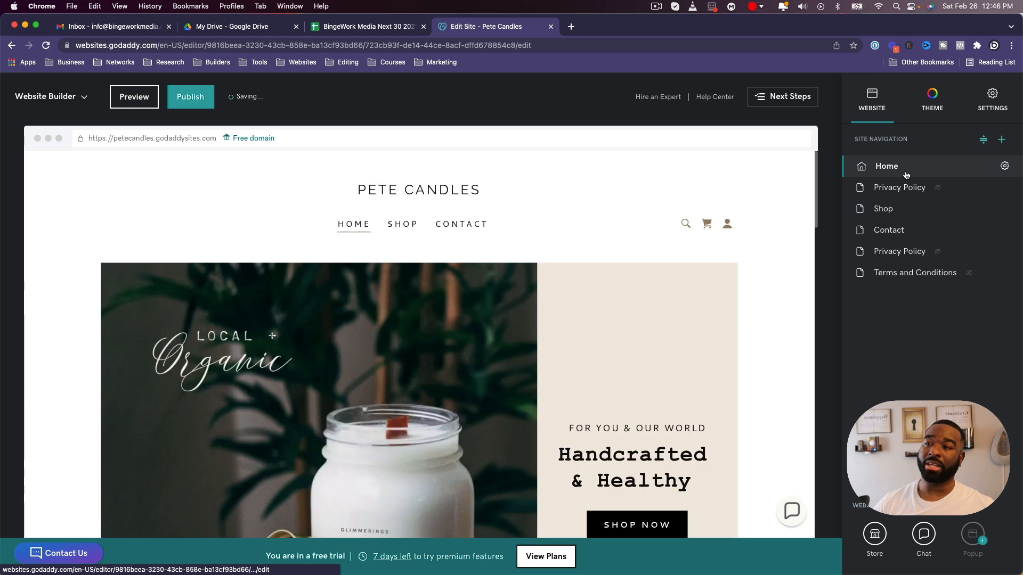
{"action": "scroll", "coordinate": [615, 326], "scroll_direction": "down", "scroll_amount": 1}
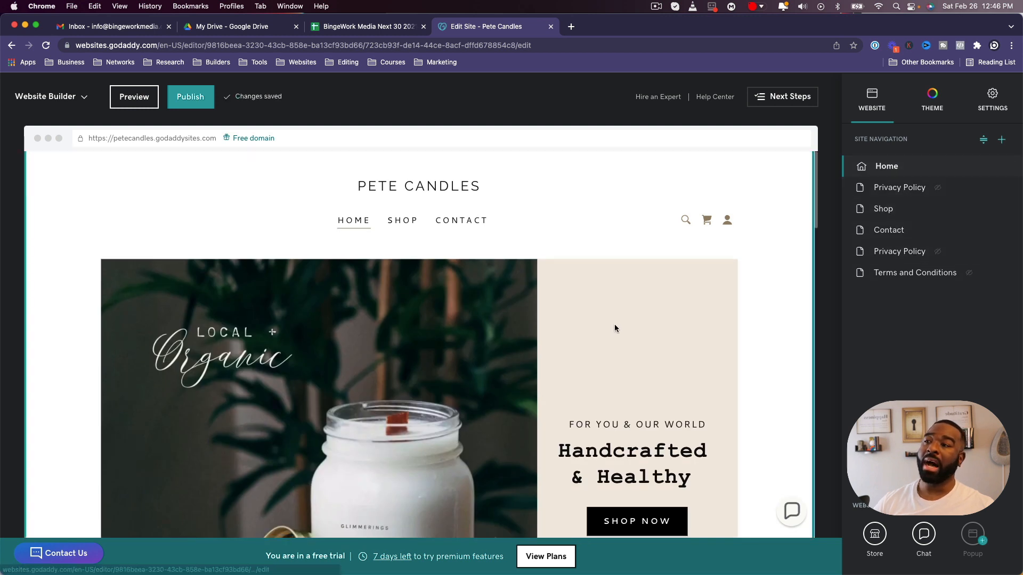
{"action": "scroll", "coordinate": [615, 324], "scroll_direction": "up", "scroll_amount": 1}
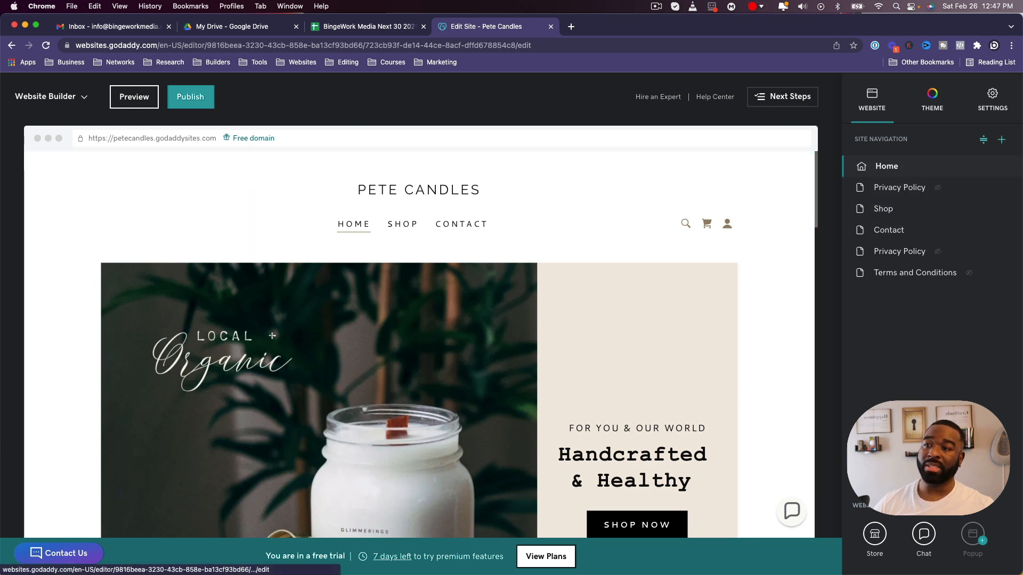
Reopen the Privacy Policy page listed below Contact and check its content area and footer links.
{"action": "left_click", "coordinate": [1005, 188]}
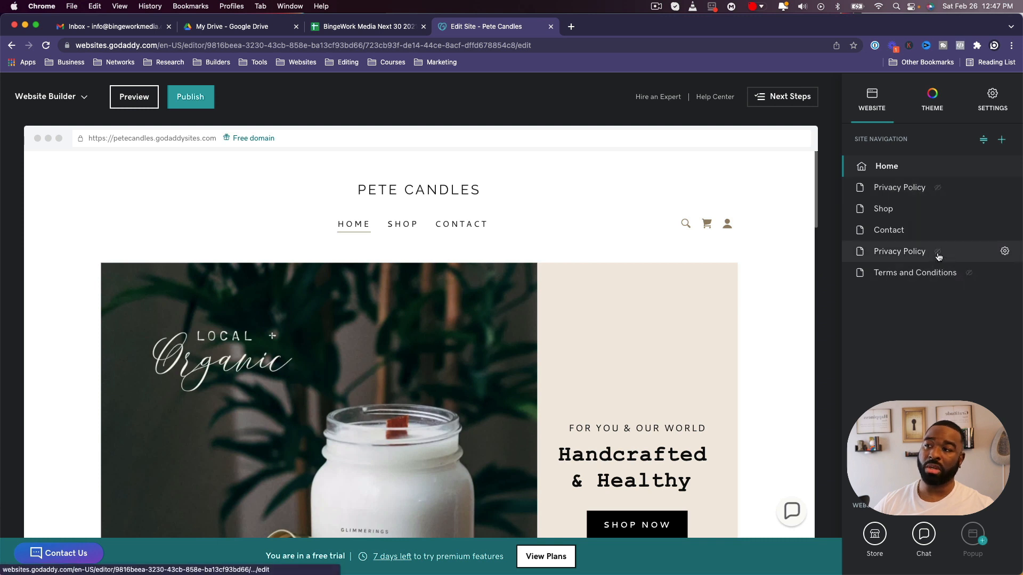
{"action": "left_click", "coordinate": [939, 256]}
{"action": "scroll", "coordinate": [735, 356], "scroll_direction": "down", "scroll_amount": 3}
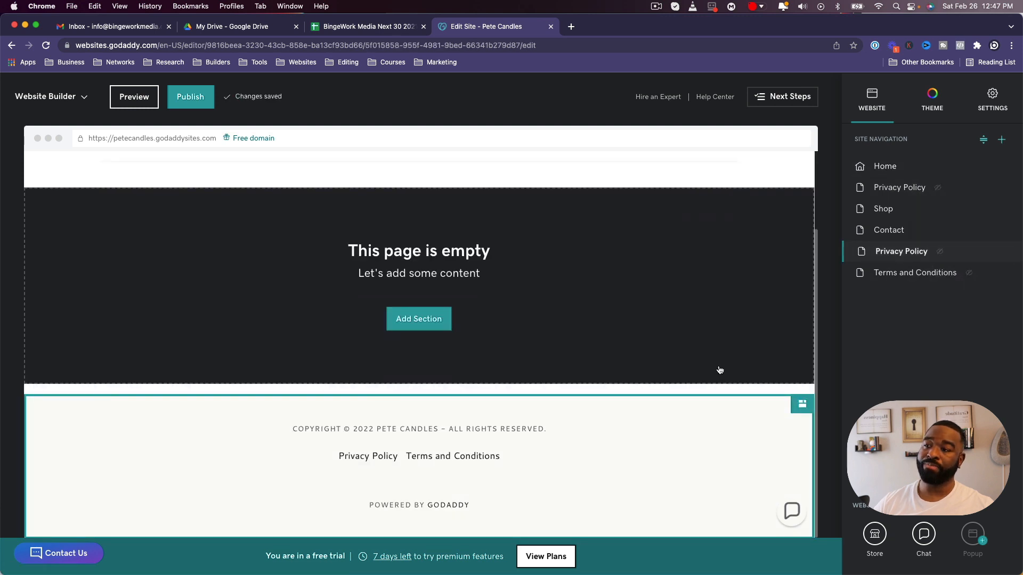
{"action": "scroll", "coordinate": [719, 370], "scroll_direction": "up", "scroll_amount": 3}
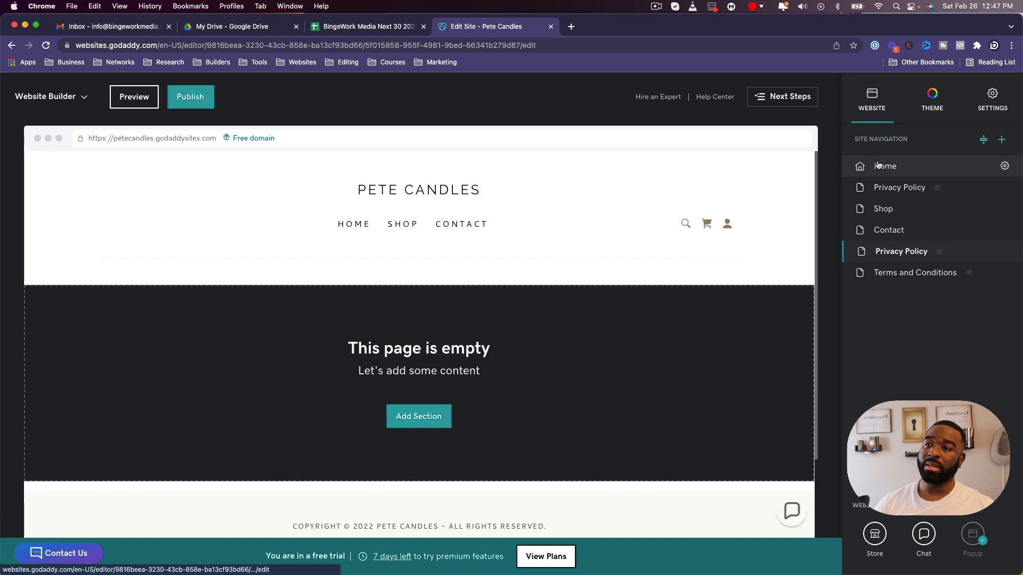
Check the content of the Privacy Policy page listed below Home, and return to the Home page to view its cover section.
{"action": "left_click", "coordinate": [904, 164]}
{"action": "left_click", "coordinate": [937, 191]}
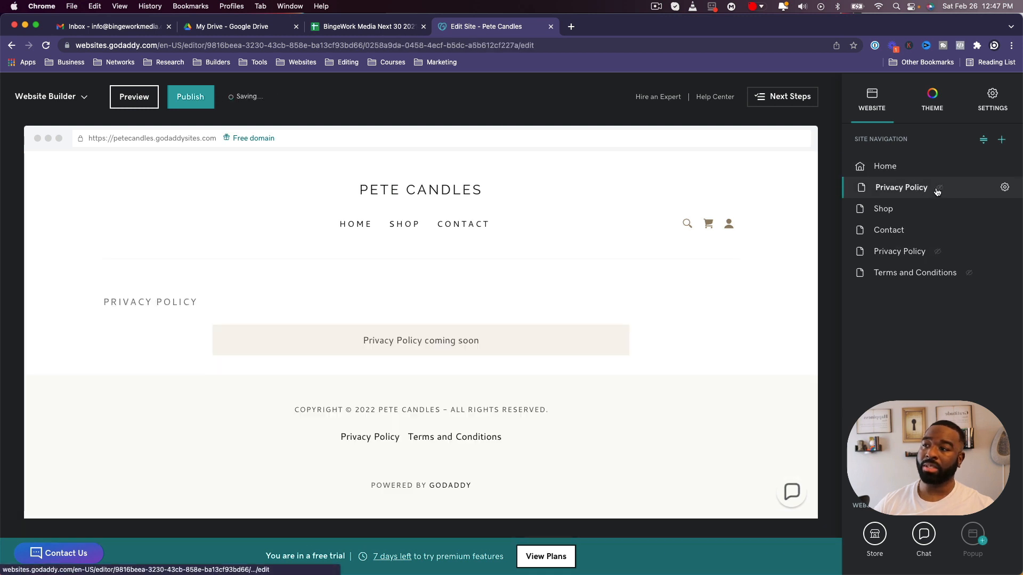
{"action": "left_click", "coordinate": [881, 165]}
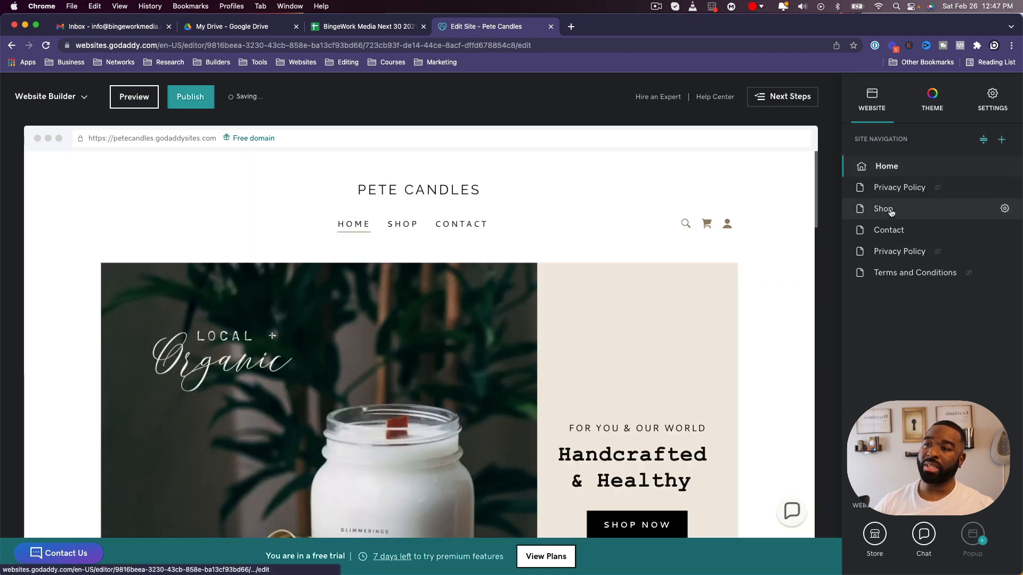
{"action": "scroll", "coordinate": [571, 369], "scroll_direction": "down", "scroll_amount": 2}
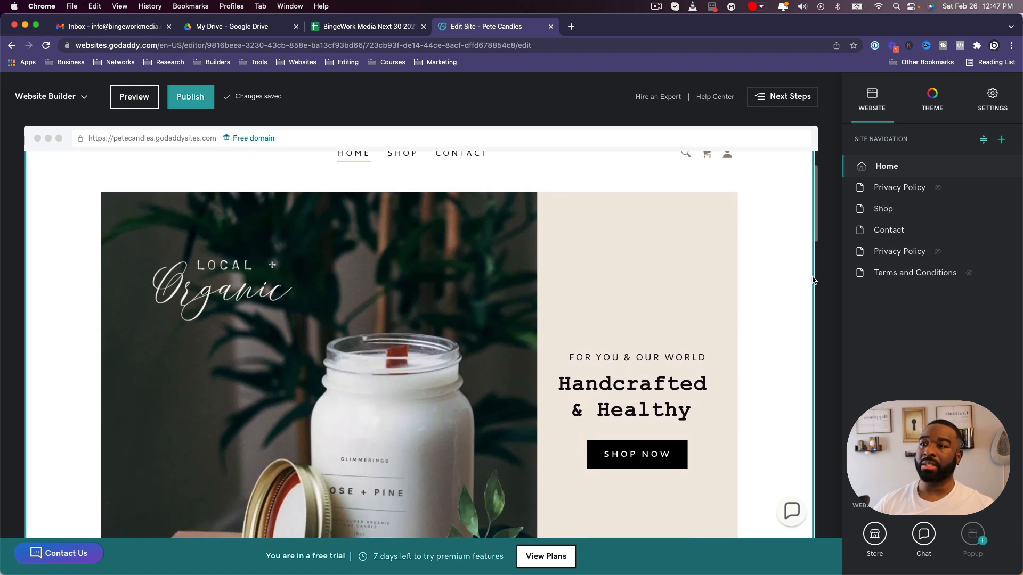
{"action": "scroll", "coordinate": [545, 286], "scroll_direction": "down", "scroll_amount": 1}
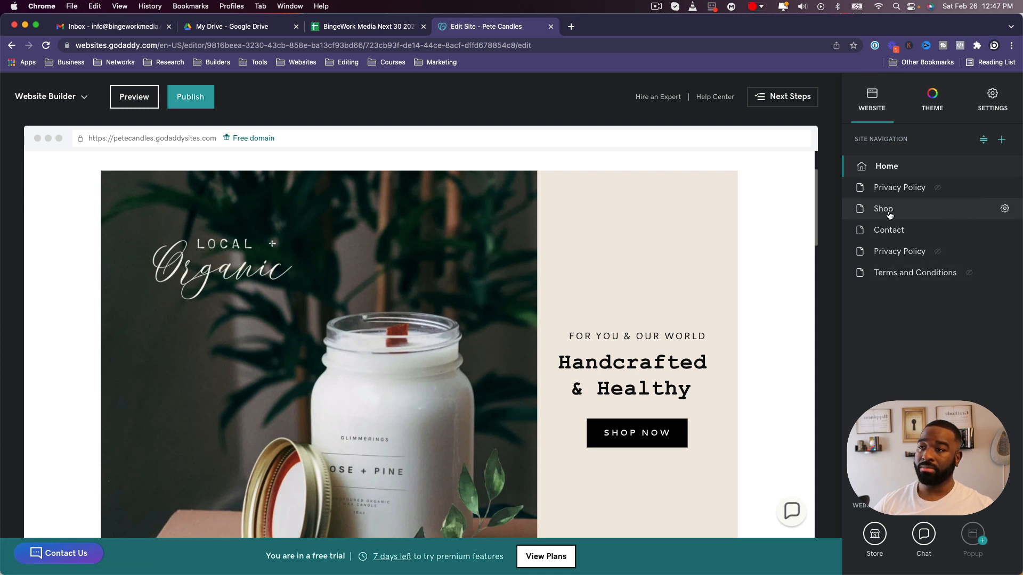
Reorder the site pages so that Shop and Contact come directly after Home, above both Privacy Policy pages.
{"action": "left_click", "coordinate": [981, 140]}
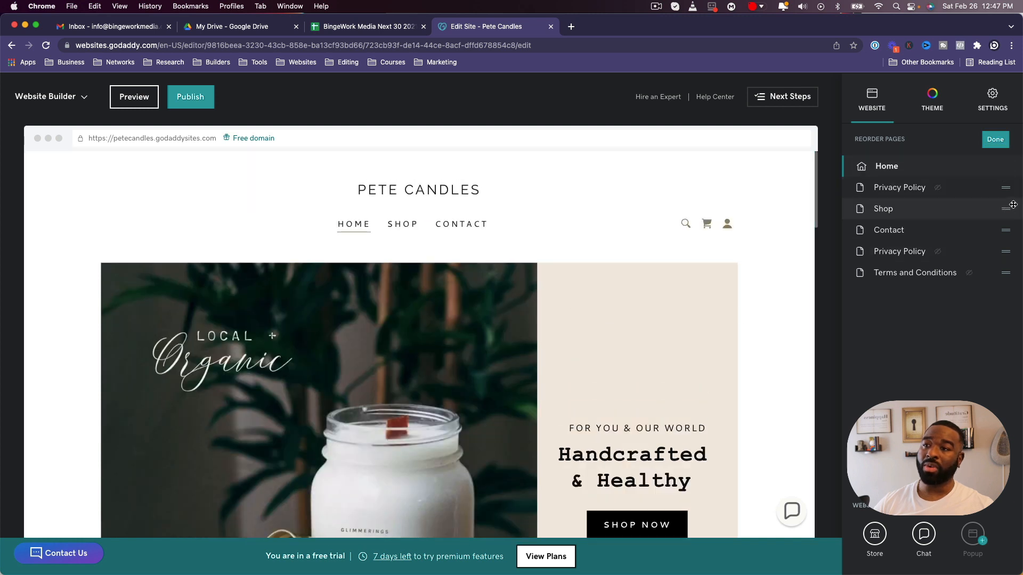
{"action": "left_click_drag", "start_coordinate": [1013, 204], "coordinate": [1010, 187]}
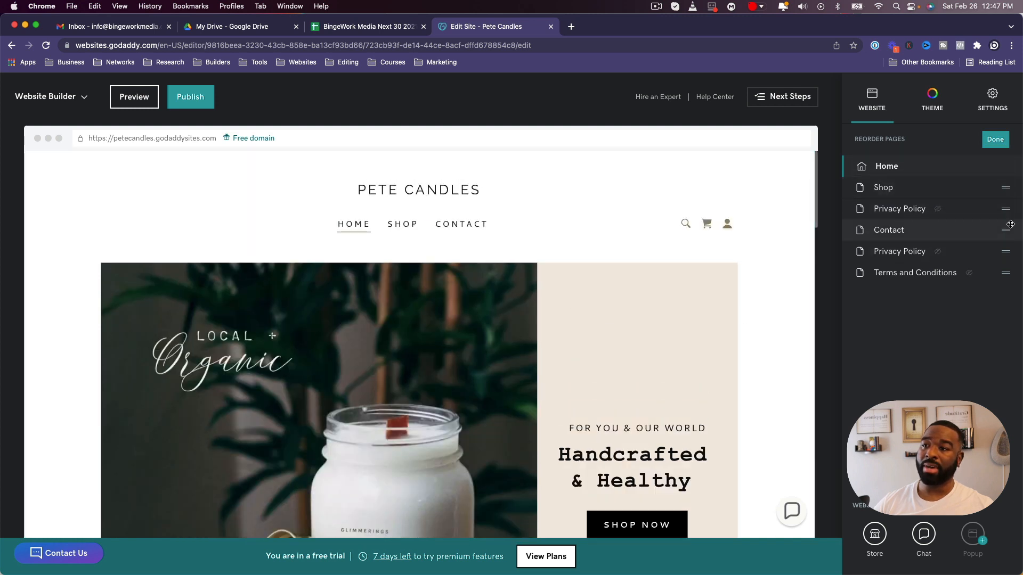
{"action": "left_click_drag", "start_coordinate": [1011, 232], "coordinate": [1009, 209]}
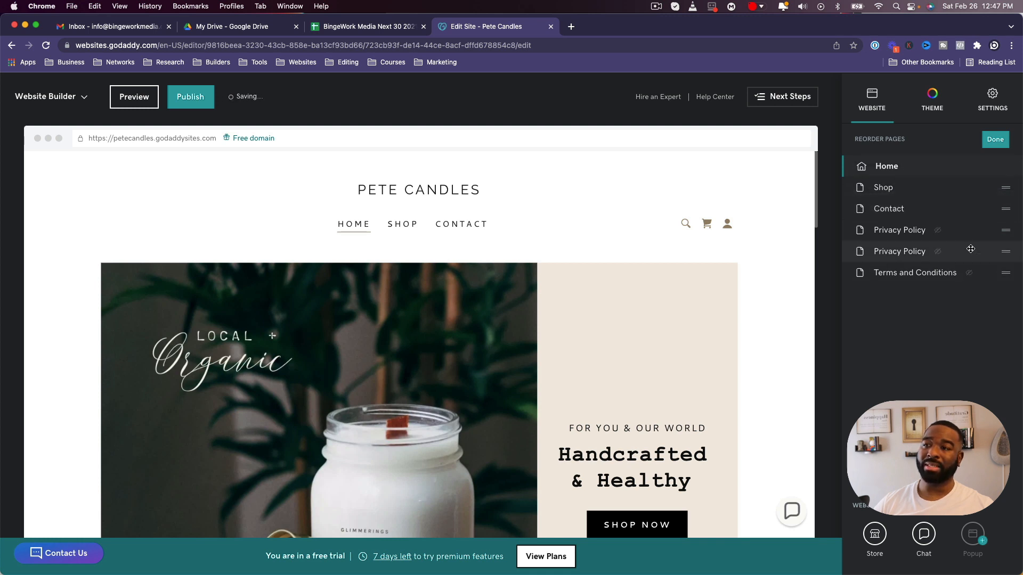
{"action": "left_click", "coordinate": [995, 139]}
Delete the empty Privacy Policy page listed directly above Terms and Conditions.
{"action": "left_click", "coordinate": [1004, 252]}
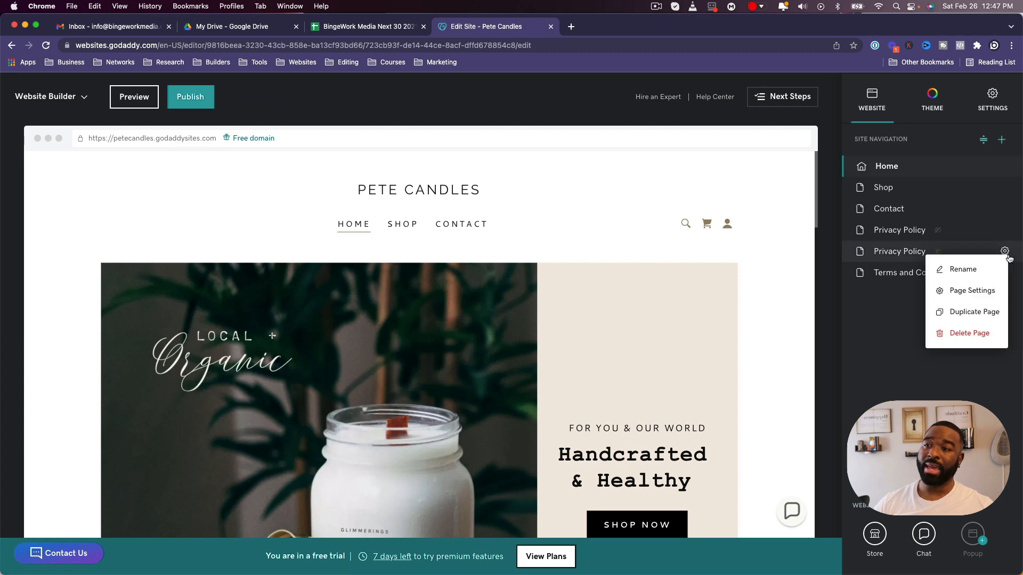
{"action": "left_click", "coordinate": [974, 332]}
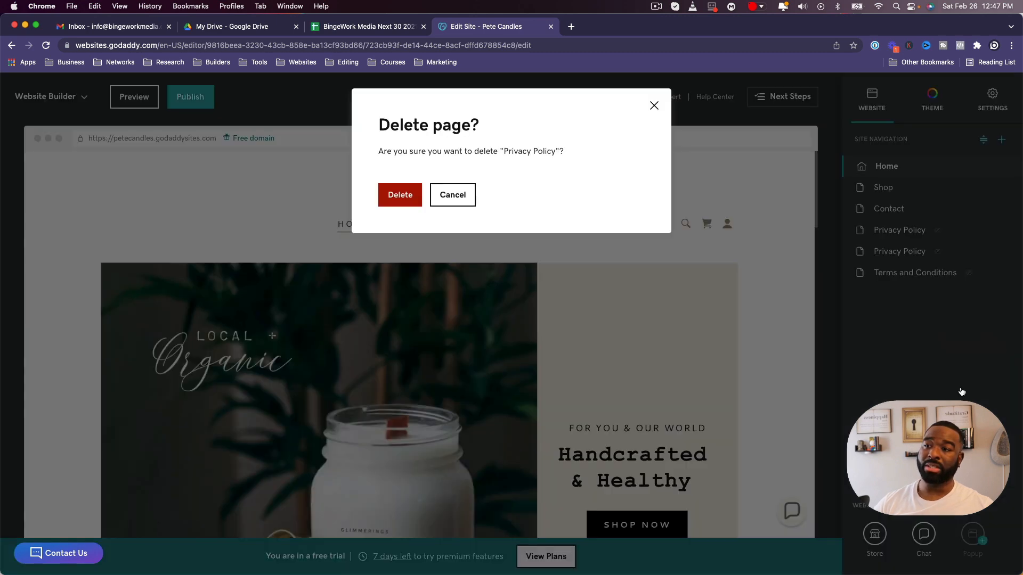
{"action": "left_click", "coordinate": [416, 199]}
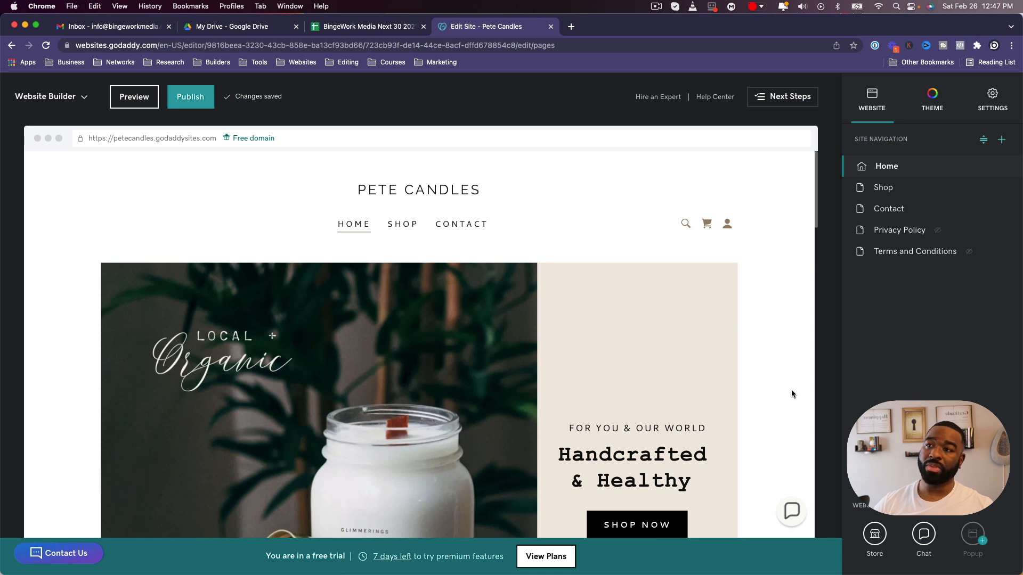
Turn on the promotional banner in the Home page's header settings.
{"action": "left_click", "coordinate": [523, 191]}
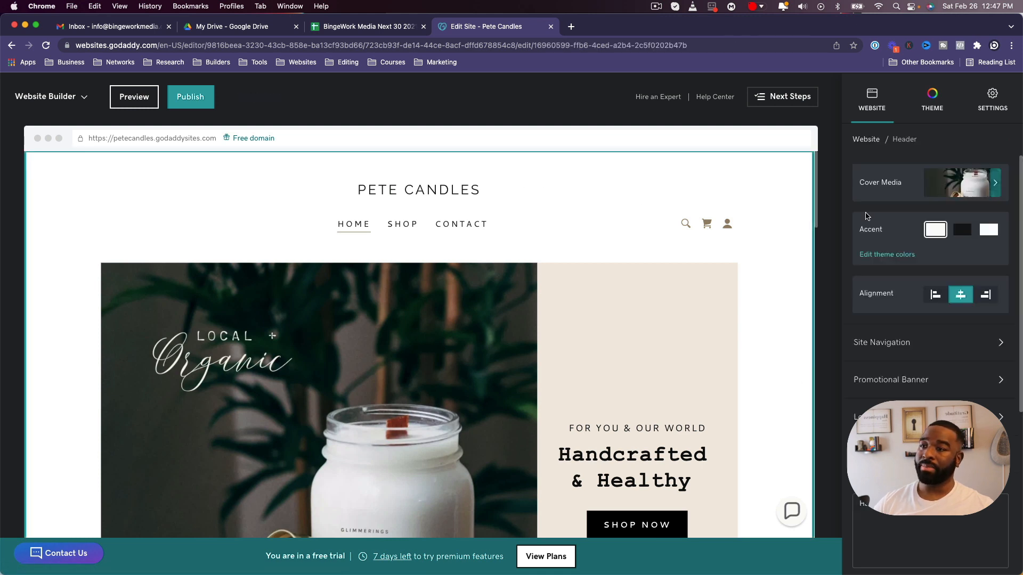
{"action": "scroll", "coordinate": [906, 240], "scroll_direction": "down", "scroll_amount": 3}
{"action": "left_click", "coordinate": [916, 309]}
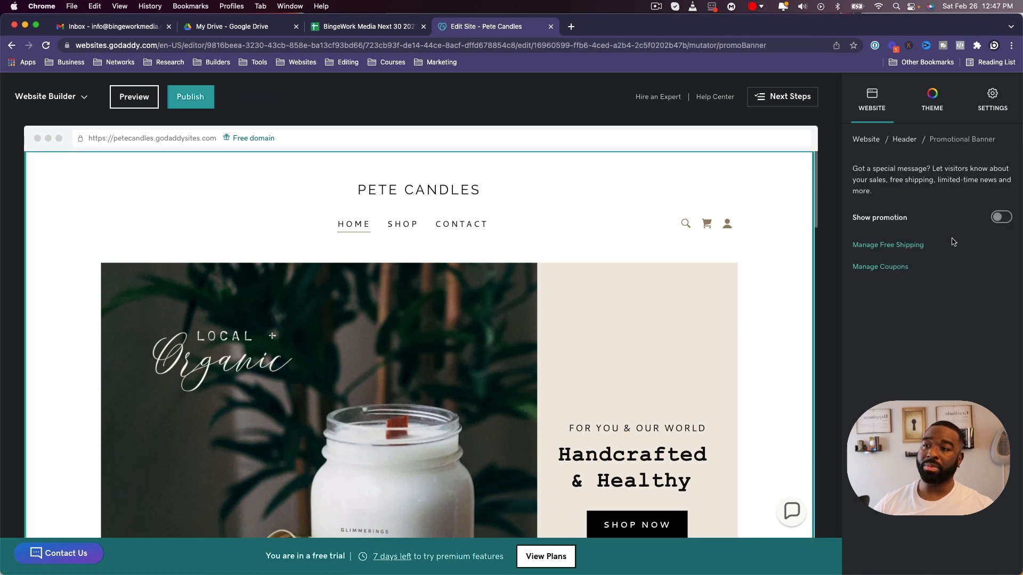
{"action": "left_click", "coordinate": [997, 219]}
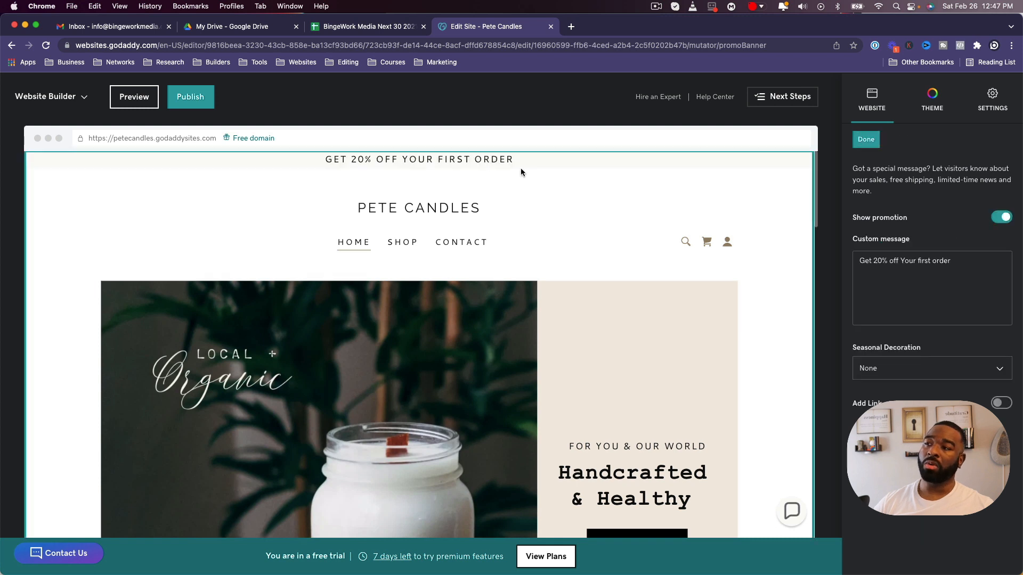
Replace the promotional banner's custom message with "Signup to our mailing list for our monthly candle giveaway.".
{"action": "left_click", "coordinate": [946, 259]}
{"action": "left_click_drag", "start_coordinate": [946, 260], "coordinate": [717, 259]}
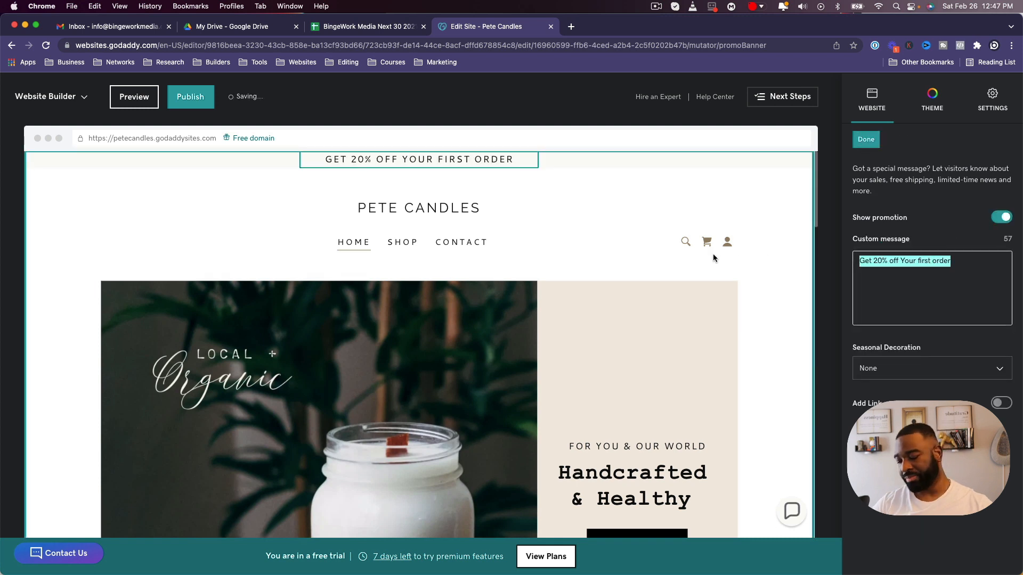
{"action": "type", "text": "Signup to"}
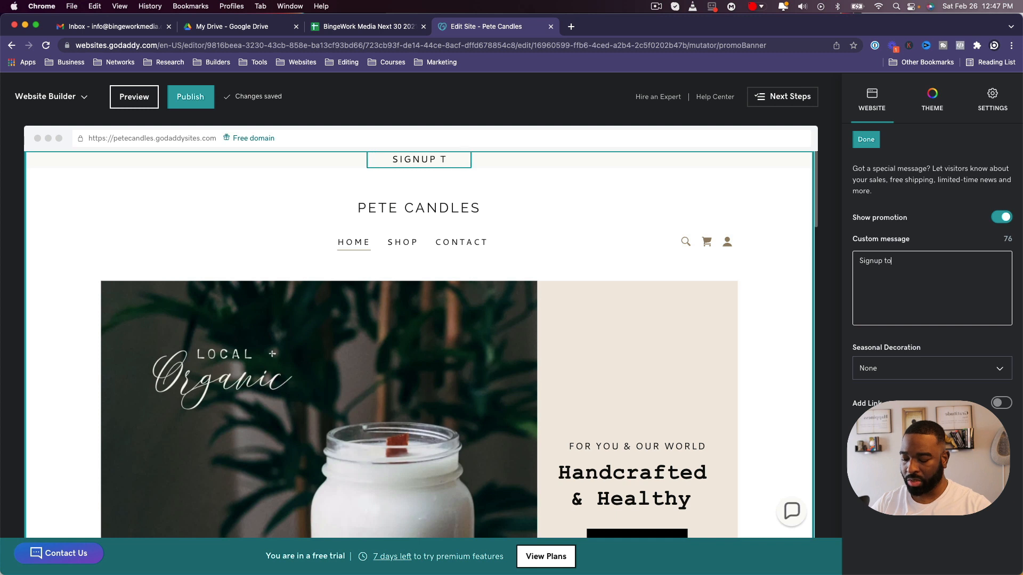
{"action": "type", "text": " our n"}
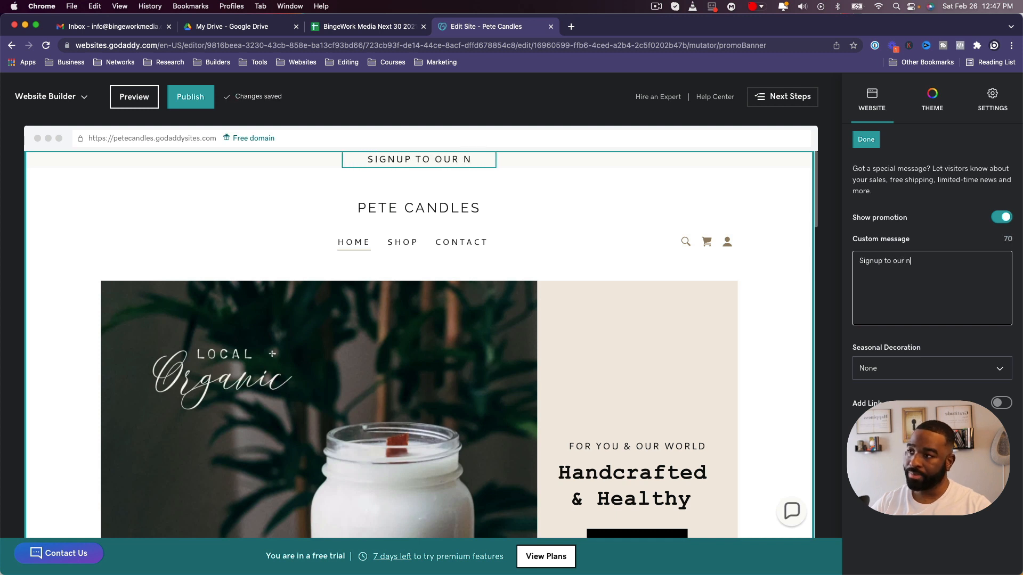
{"action": "key", "text": "BackSpace"}
{"action": "type", "text": "mail"}
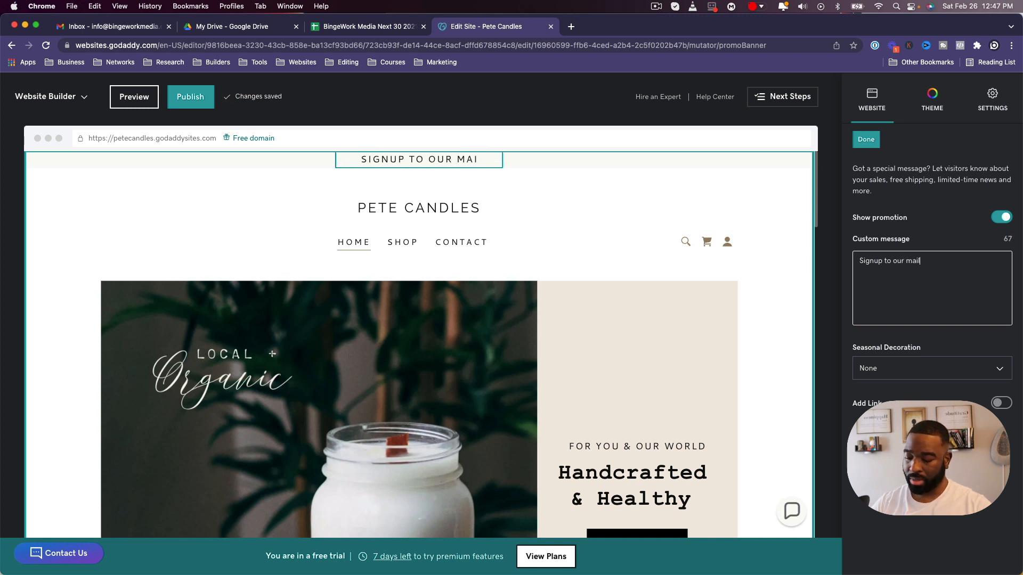
{"action": "type", "text": "ing lis"}
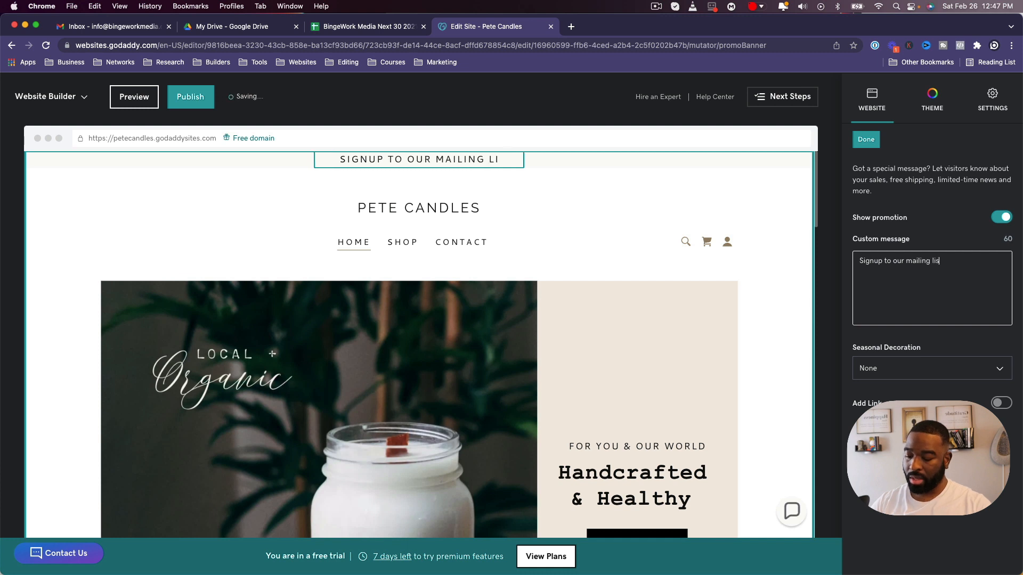
{"action": "type", "text": "t for a "}
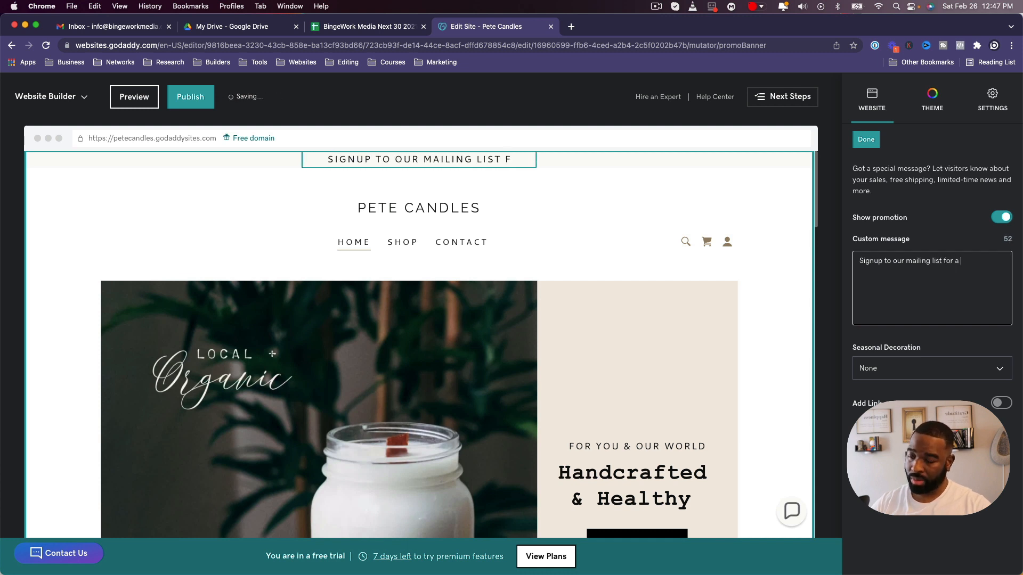
{"action": "type", "text": "free"}
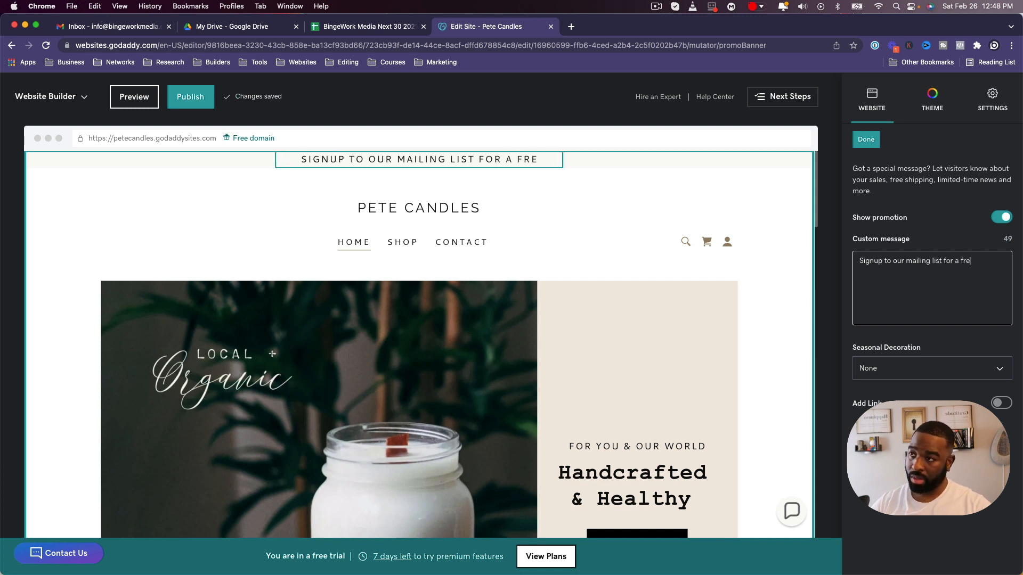
{"action": "key", "text": "BackSpace"}
{"action": "key", "text": "BackSpace"}
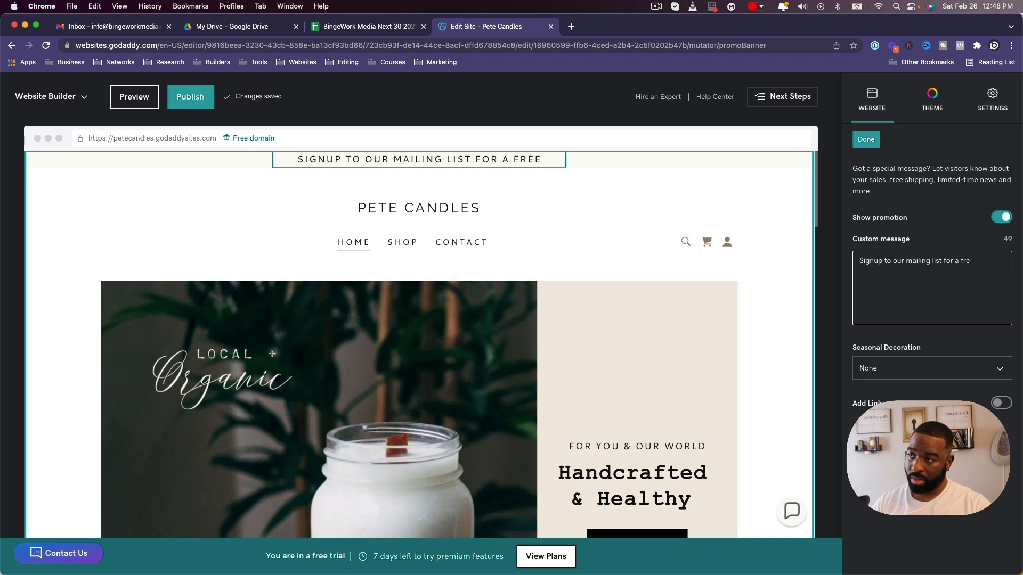
{"action": "key", "text": "BackSpace"}
{"action": "key", "text": "BackSpace"}
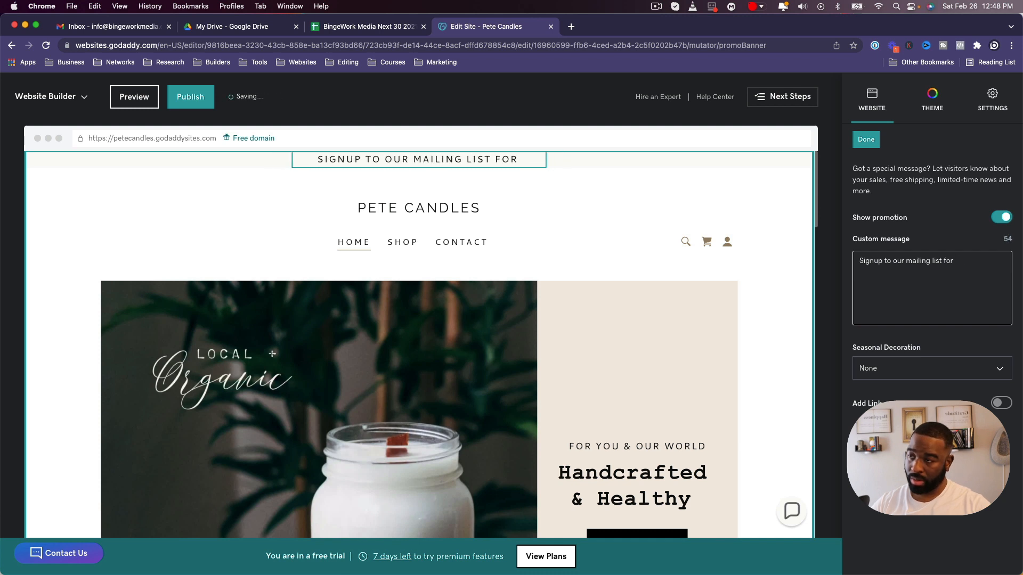
{"action": "type", "text": "our "}
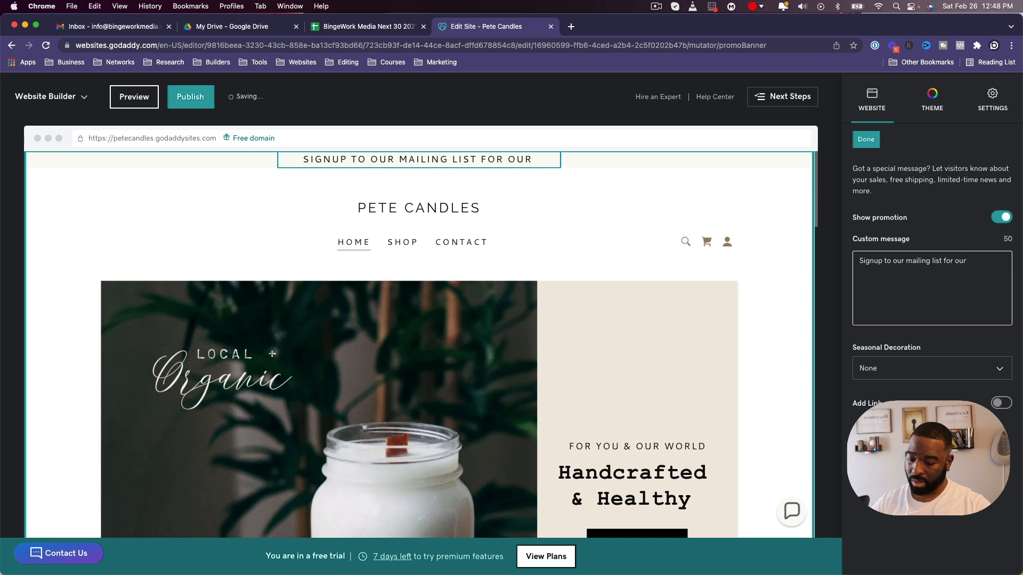
{"action": "type", "text": "monthly c"}
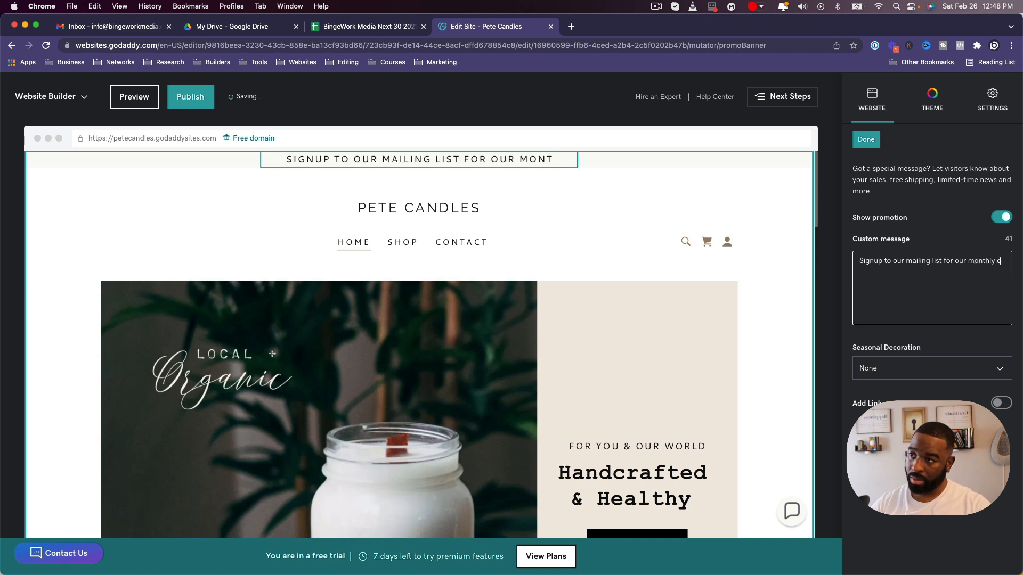
{"action": "type", "text": "an"}
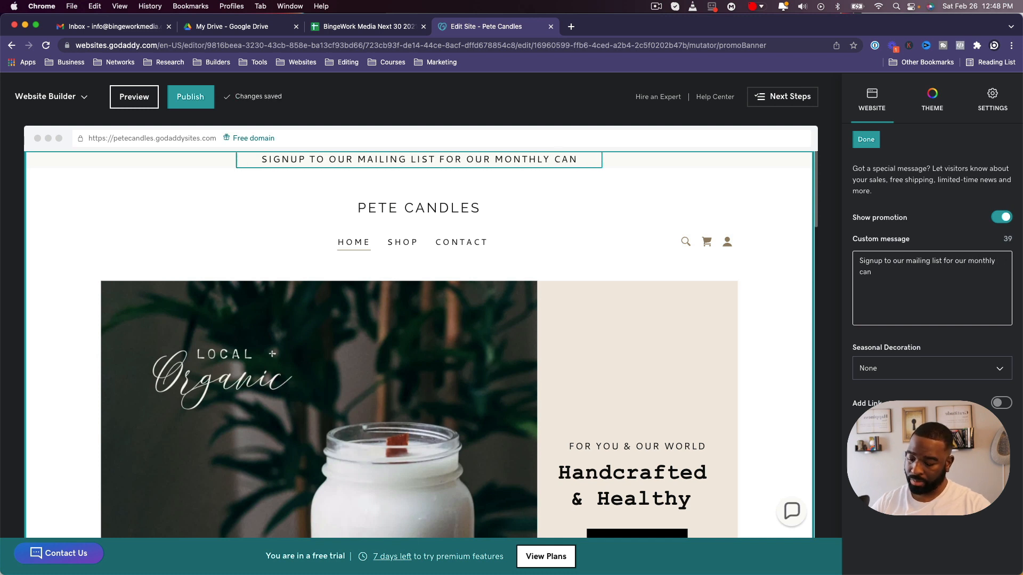
{"action": "type", "text": "dle"}
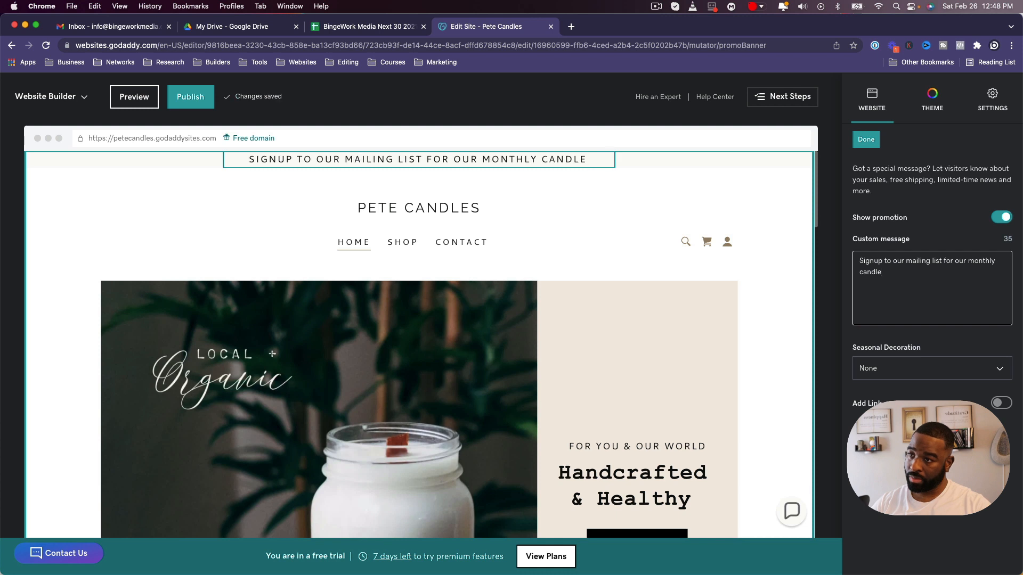
{"action": "key", "text": "BackSpace"}
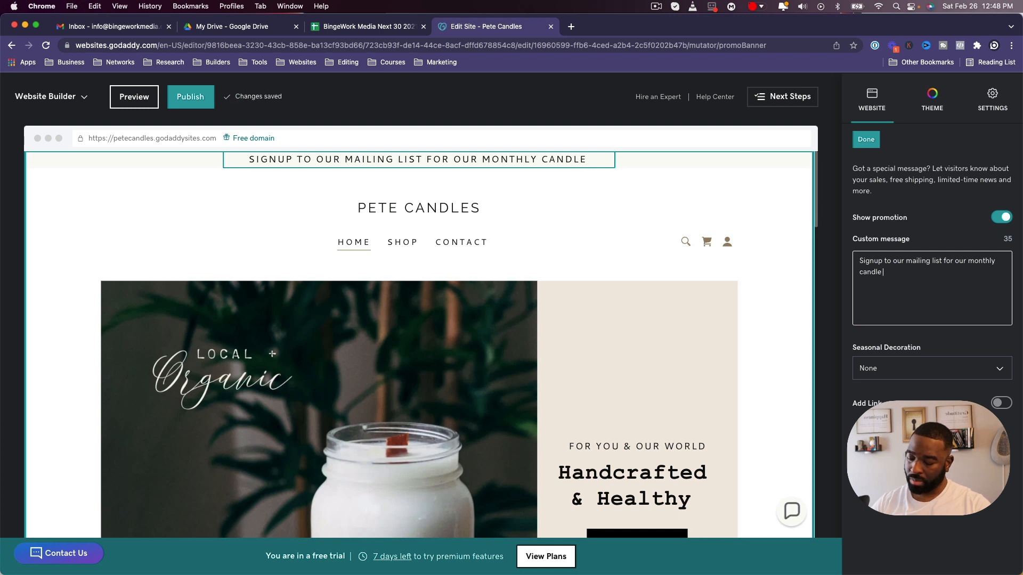
{"action": "type", "text": "giveawa"}
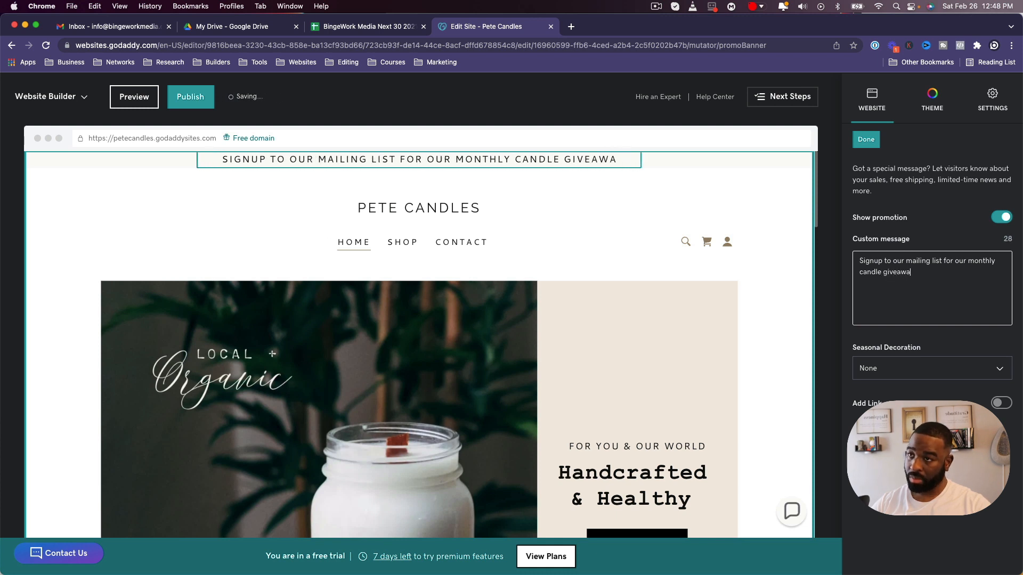
{"action": "type", "text": "y."}
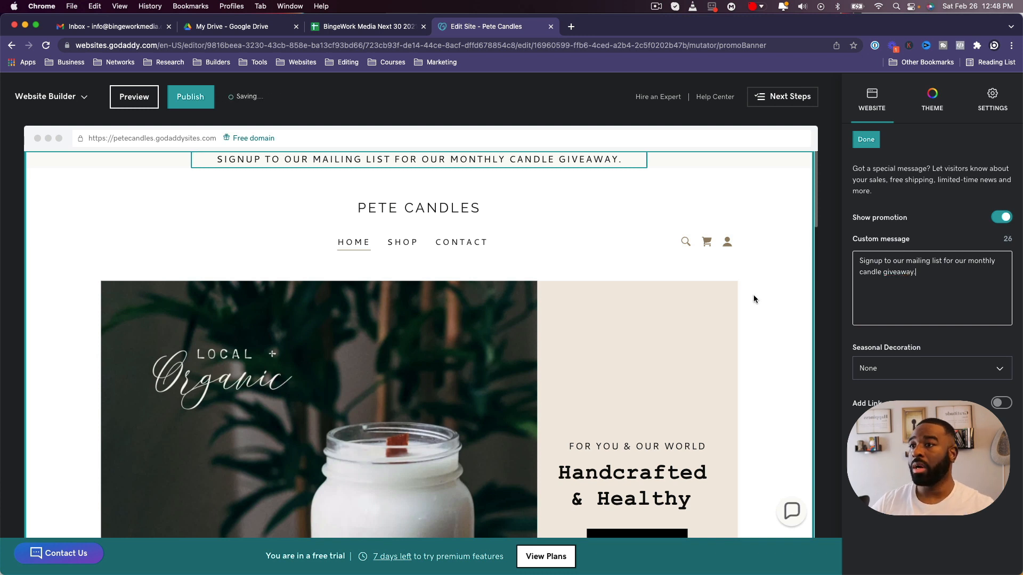
Keep the promotional banner's seasonal decoration at None and turn on its link with Page as the link type.
{"action": "left_click", "coordinate": [900, 372]}
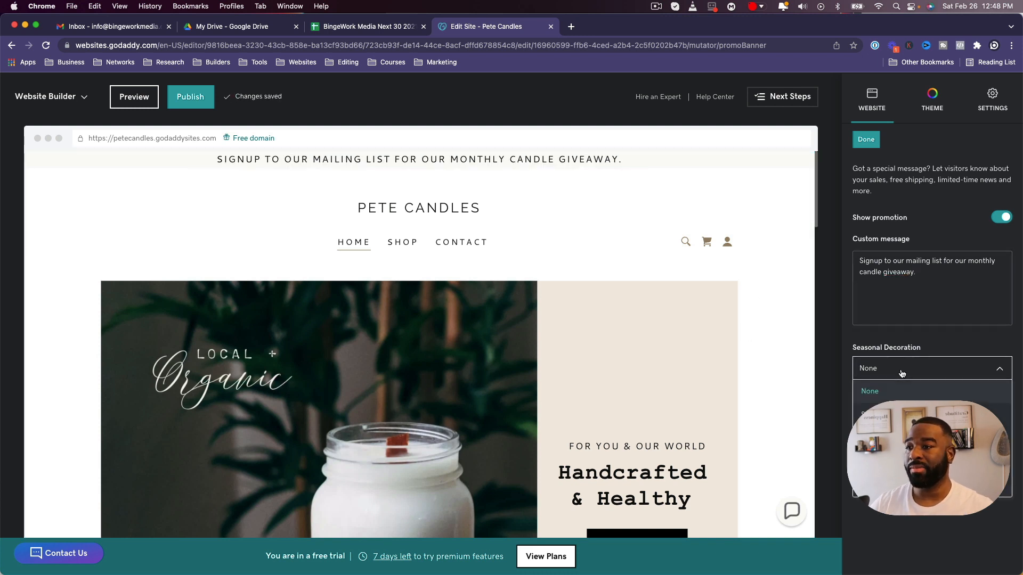
{"action": "left_click", "coordinate": [987, 519]}
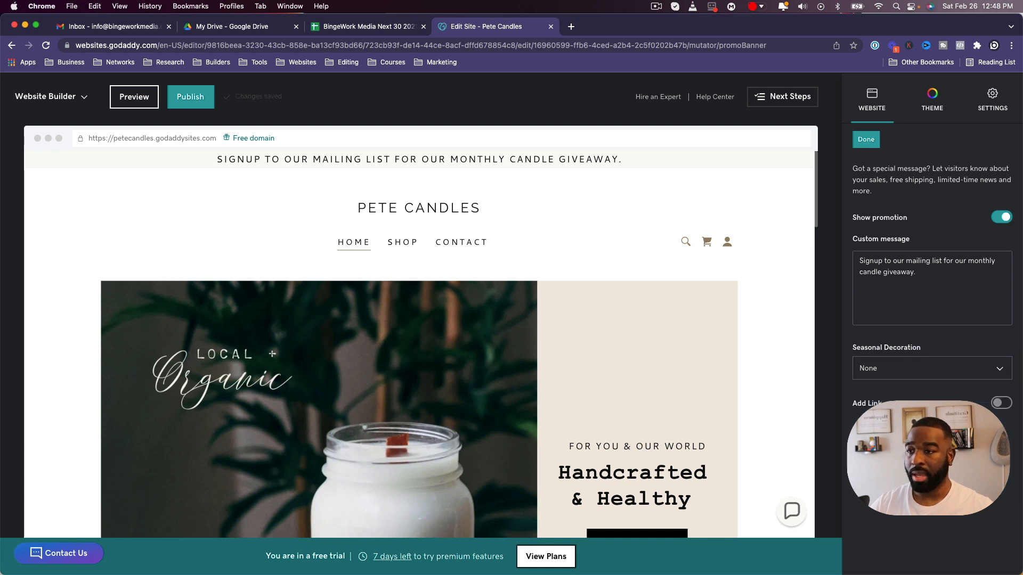
{"action": "left_click", "coordinate": [1001, 405]}
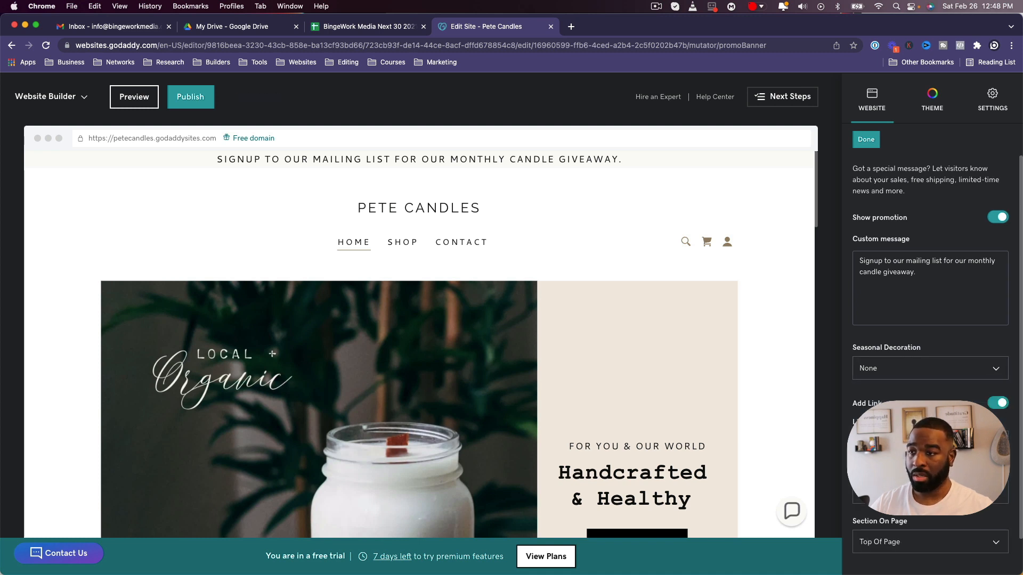
{"action": "left_click", "coordinate": [953, 443]}
{"action": "scroll", "coordinate": [946, 518], "scroll_direction": "down", "scroll_amount": 1}
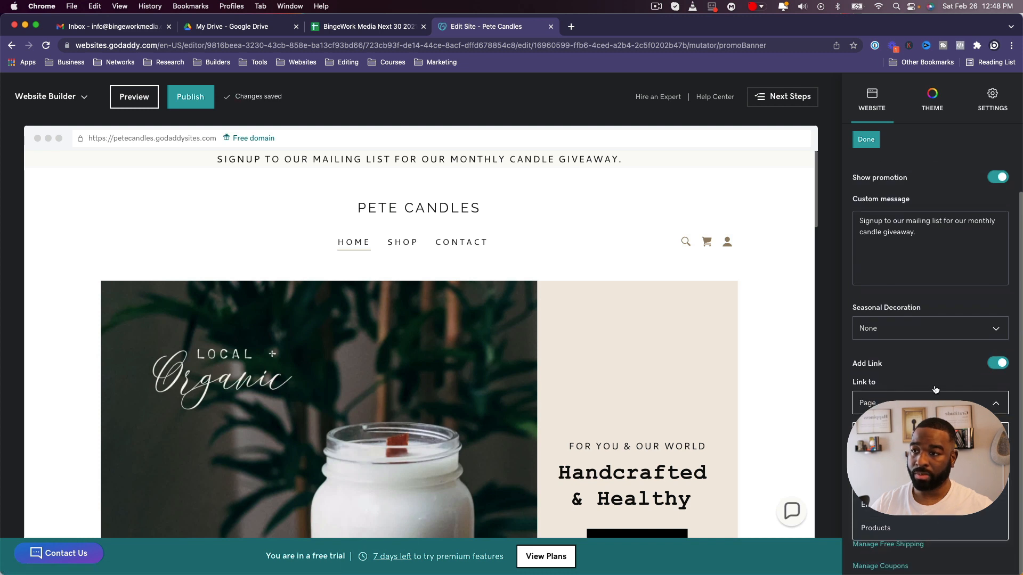
{"action": "left_click", "coordinate": [961, 402]}
Point the promotional banner's link to the Join My Mailing List section of the Home page and finish the banner settings.
{"action": "left_click", "coordinate": [961, 403]}
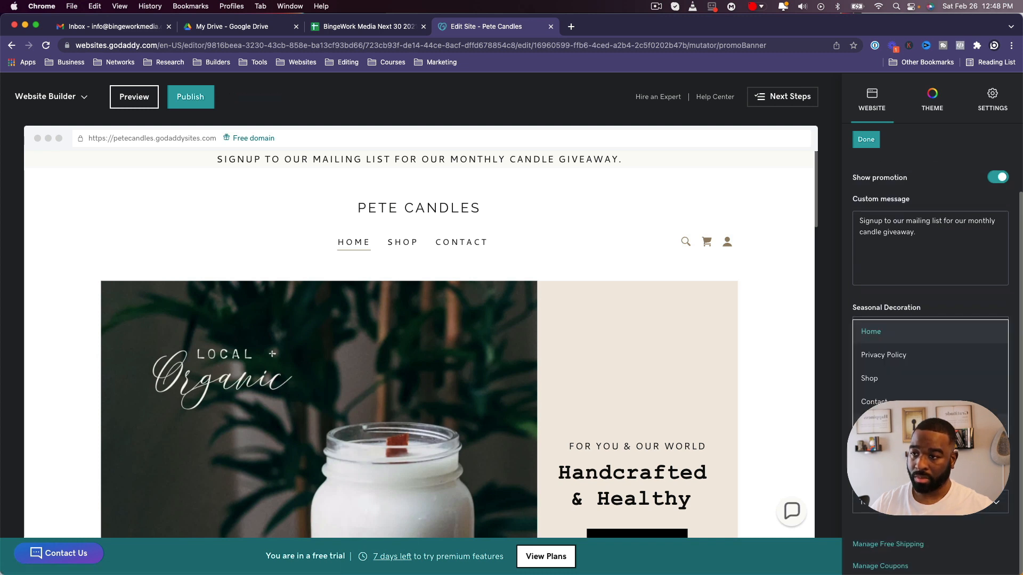
{"action": "scroll", "coordinate": [957, 455], "scroll_direction": "up", "scroll_amount": 1}
{"action": "left_click", "coordinate": [954, 546]}
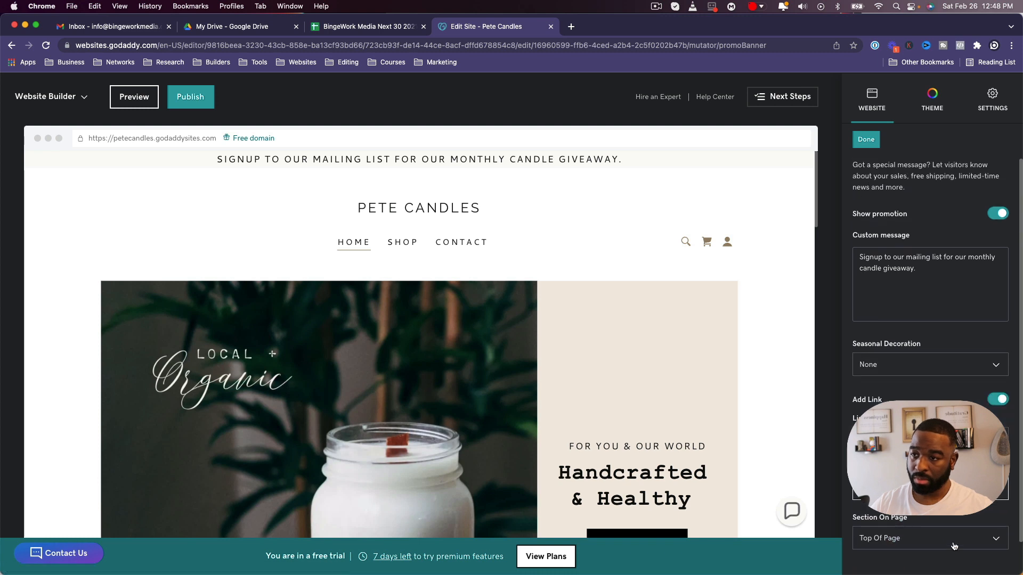
{"action": "left_click", "coordinate": [954, 539]}
{"action": "left_click", "coordinate": [922, 477]}
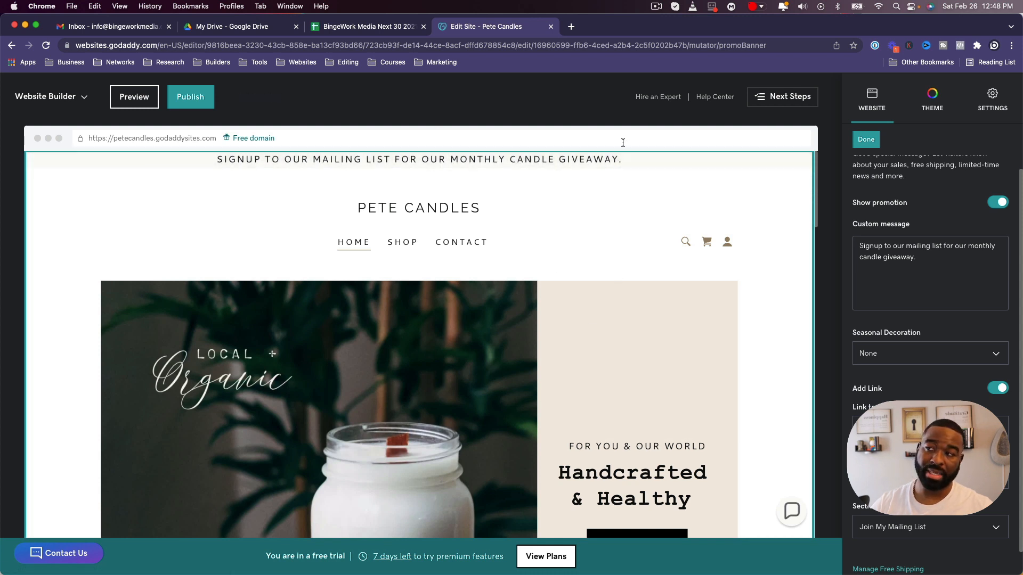
{"action": "left_click", "coordinate": [868, 140]}
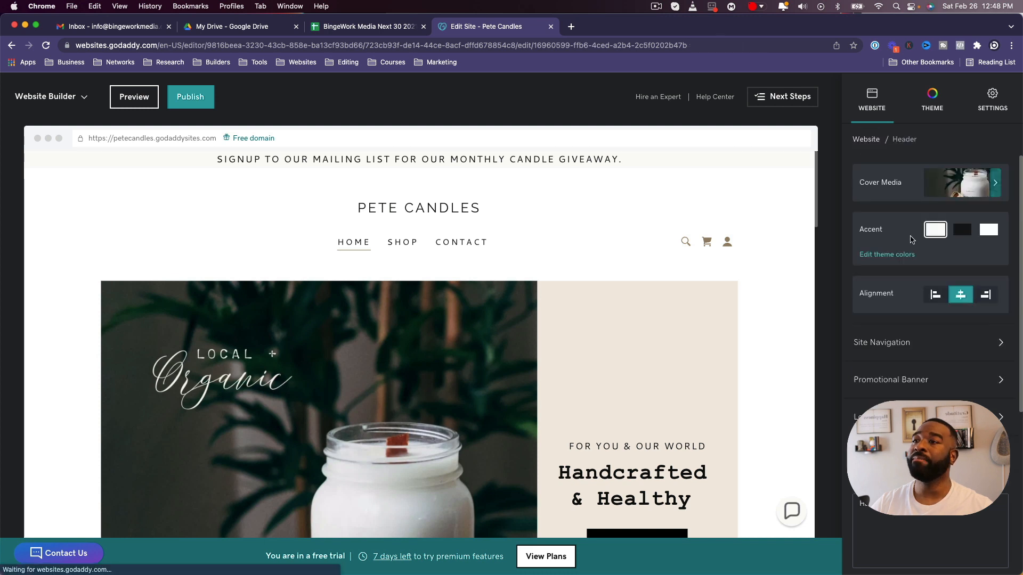
Replace the header's text logo with the Iced Dragonfruit Tea candle image from the recently added media.
{"action": "left_click", "coordinate": [928, 417]}
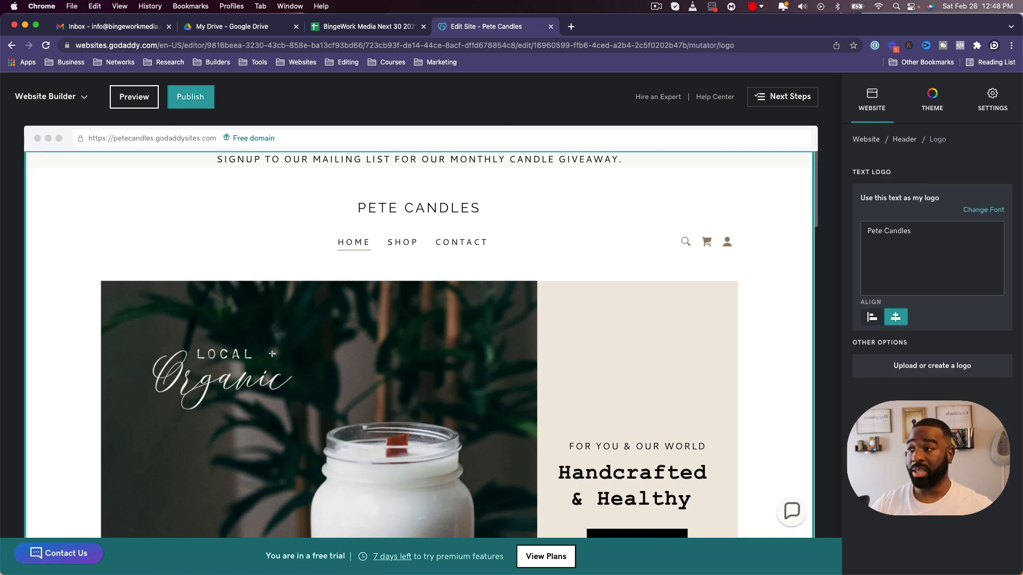
{"action": "left_click", "coordinate": [901, 367]}
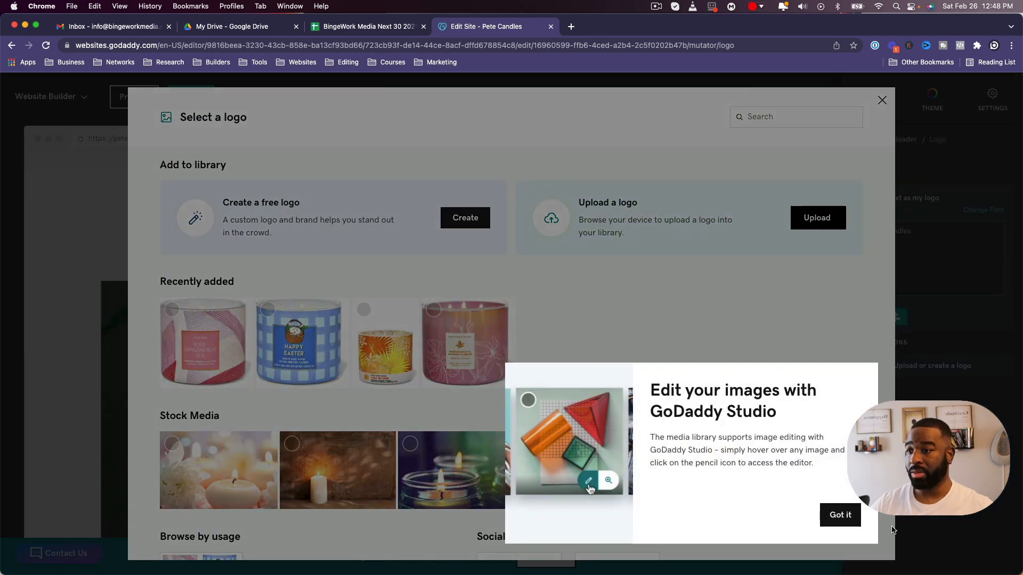
{"action": "left_click", "coordinate": [840, 515]}
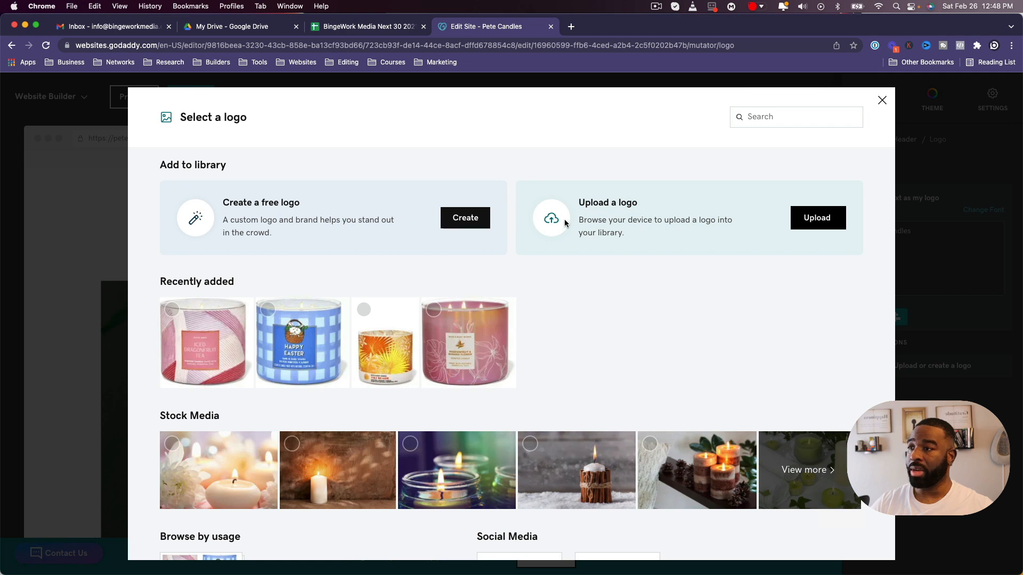
{"action": "left_click", "coordinate": [833, 219]}
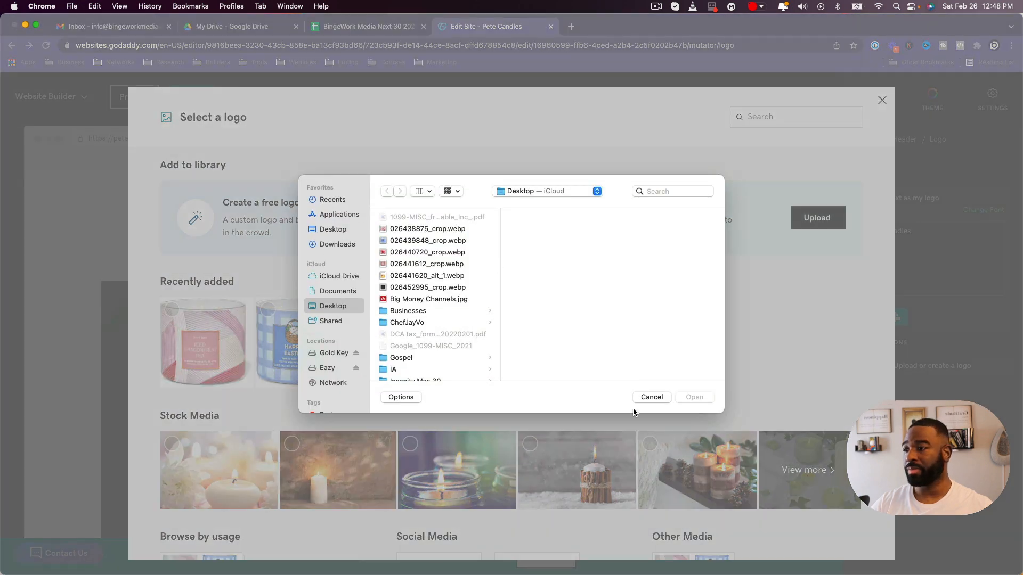
{"action": "left_click", "coordinate": [652, 397]}
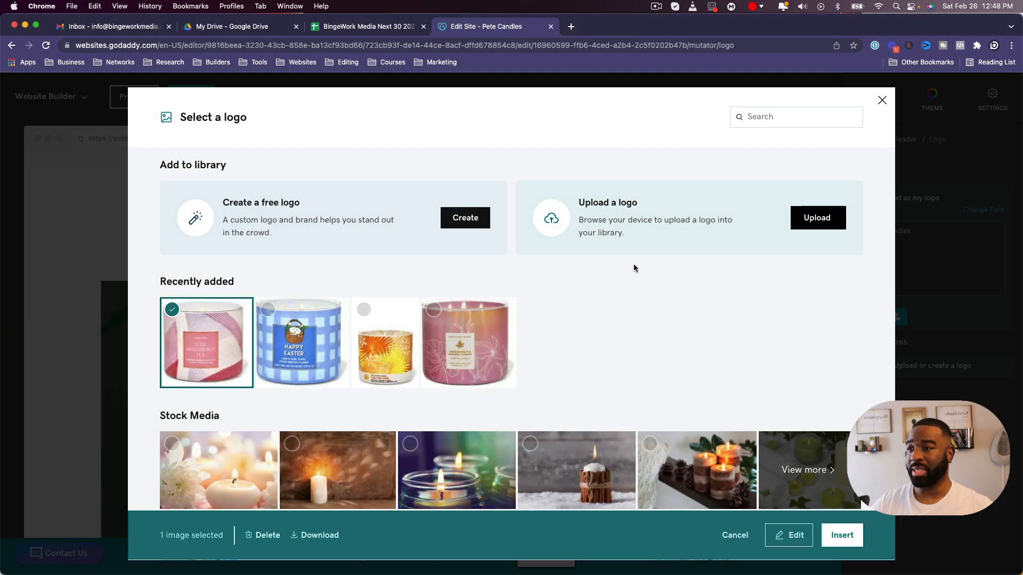
{"action": "left_click", "coordinate": [828, 545]}
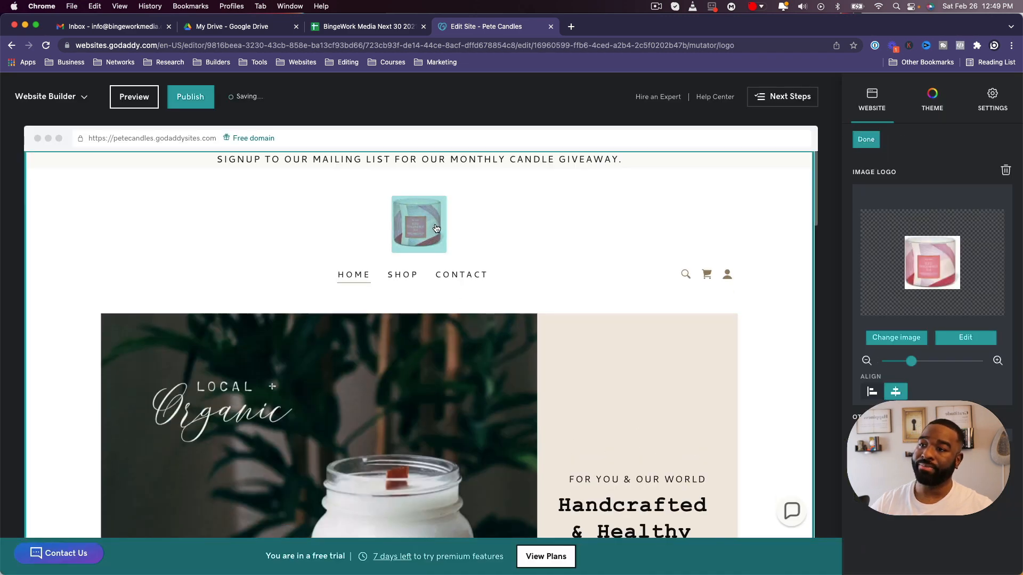
Align the header's logo image to the left, and delete the image.
{"action": "left_click", "coordinate": [864, 395]}
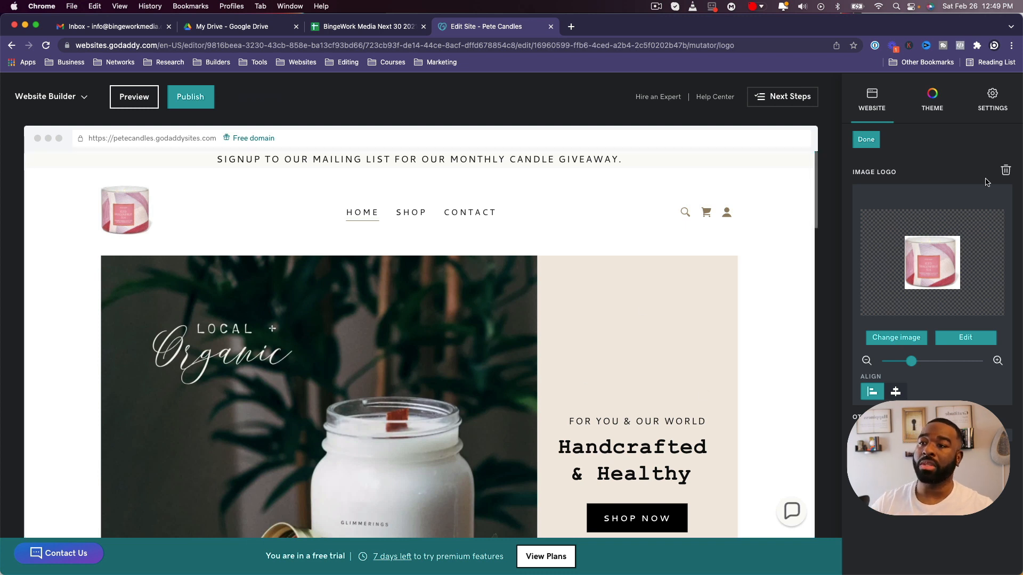
{"action": "left_click", "coordinate": [1006, 170]}
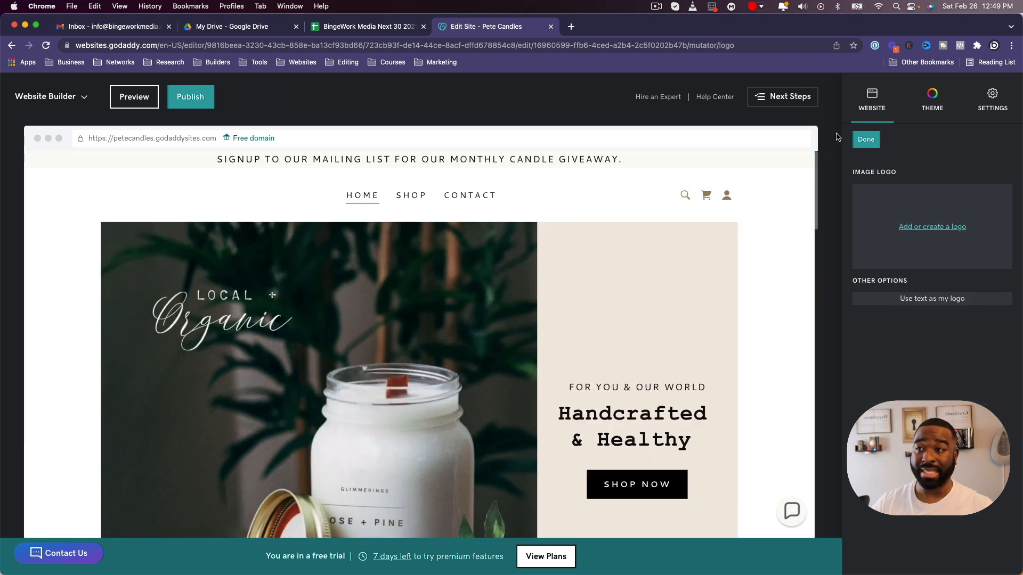
{"action": "left_click", "coordinate": [866, 140]}
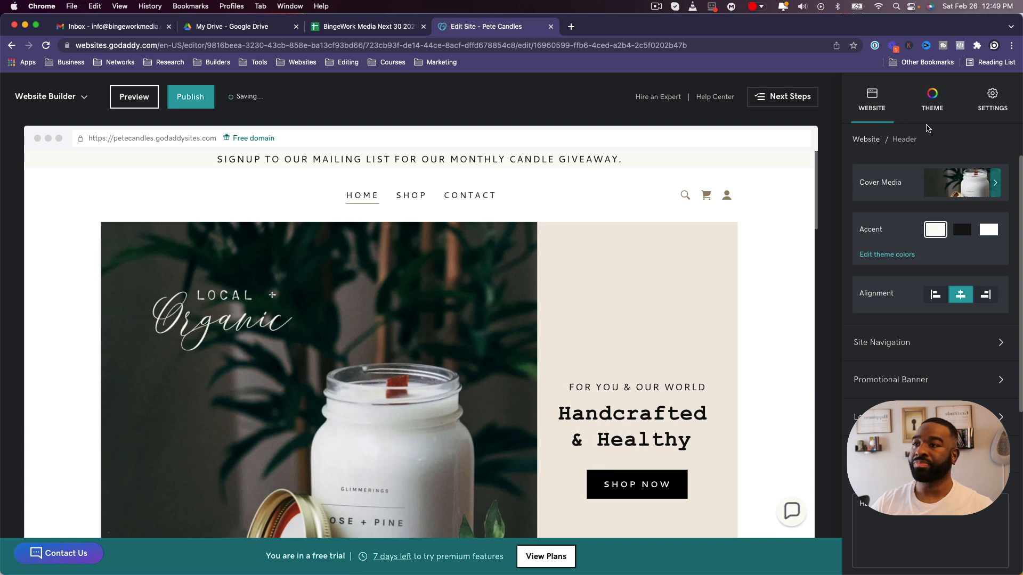
Examine the header's action button options and its headline, paragraph and phone settings against the page preview.
{"action": "scroll", "coordinate": [932, 267], "scroll_direction": "down", "scroll_amount": 2}
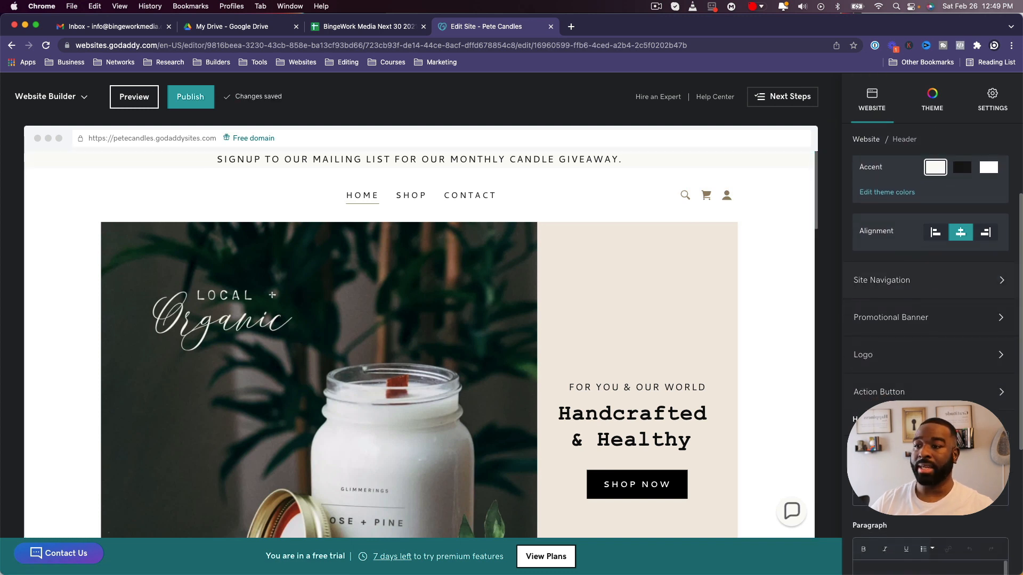
{"action": "left_click", "coordinate": [917, 392]}
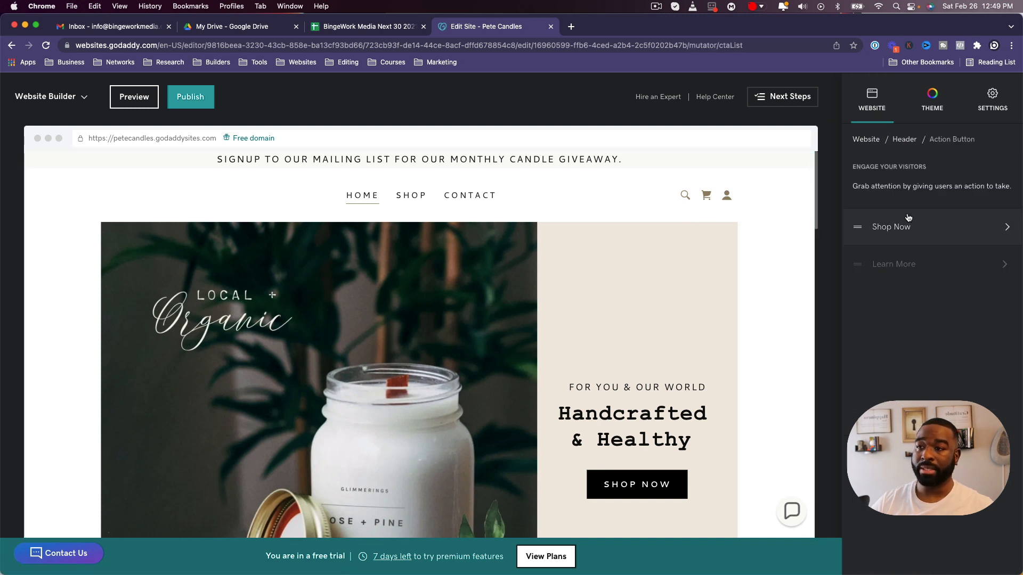
{"action": "left_click", "coordinate": [721, 171]}
{"action": "scroll", "coordinate": [927, 306], "scroll_direction": "down", "scroll_amount": 5}
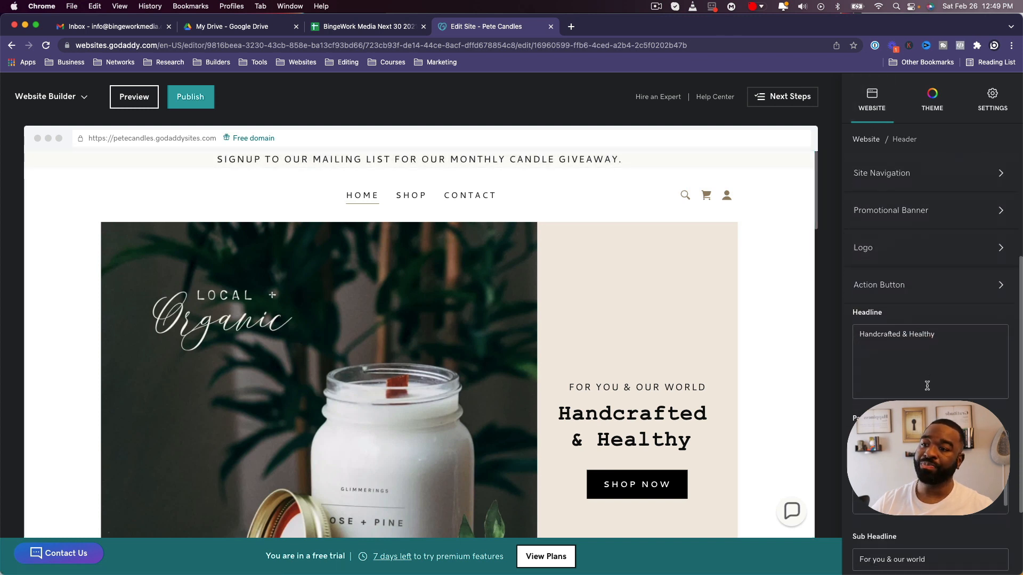
{"action": "scroll", "coordinate": [926, 385], "scroll_direction": "down", "scroll_amount": 3}
{"action": "scroll", "coordinate": [741, 369], "scroll_direction": "down", "scroll_amount": 2}
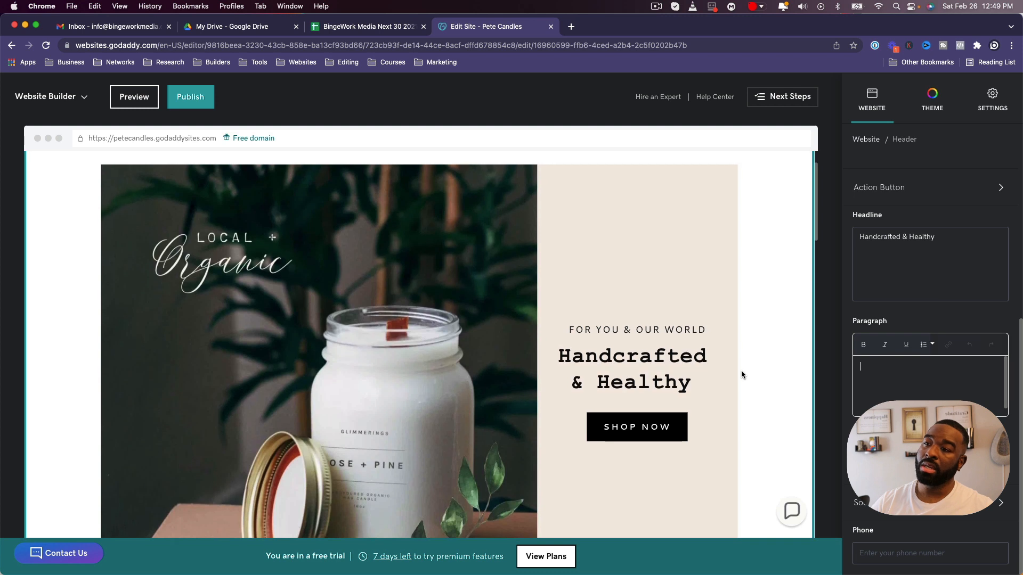
{"action": "scroll", "coordinate": [878, 308], "scroll_direction": "up", "scroll_amount": 1}
{"action": "scroll", "coordinate": [878, 307], "scroll_direction": "up", "scroll_amount": 2}
{"action": "scroll", "coordinate": [878, 307], "scroll_direction": "down", "scroll_amount": 2}
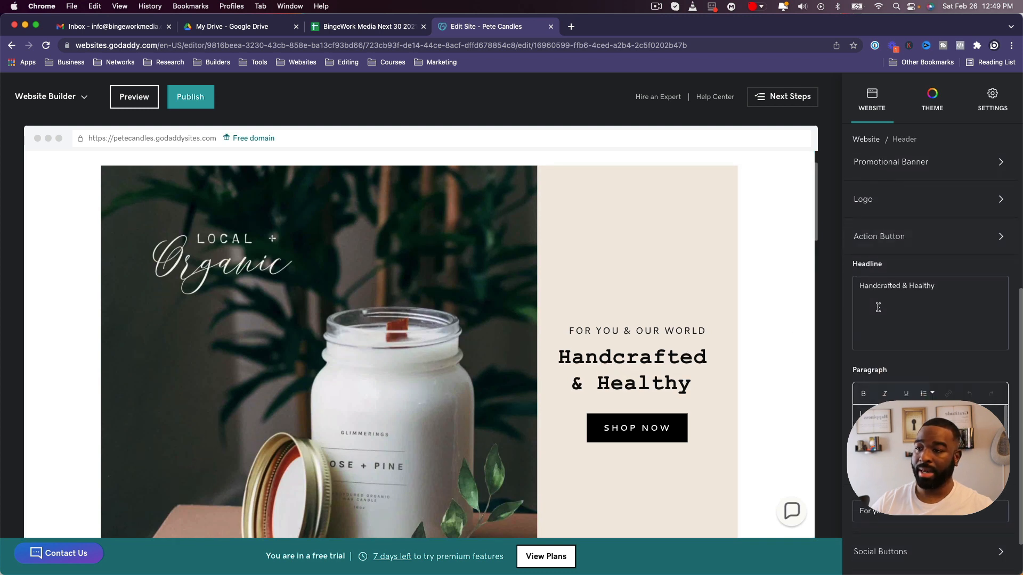
Try a test letter in the header's paragraph and in its sub headline, removing it each time.
{"action": "type", "text": "r"}
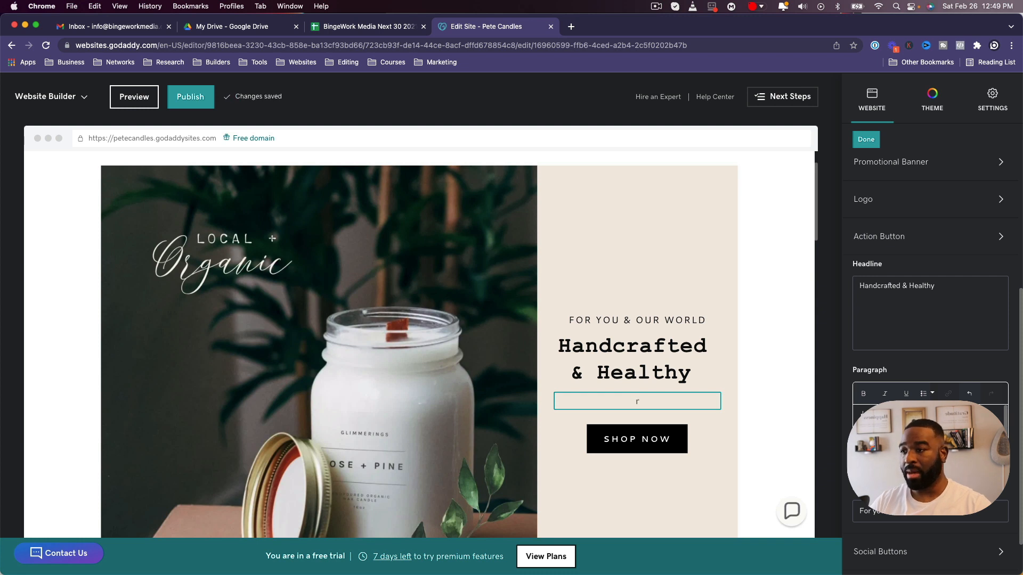
{"action": "key", "text": "BackSpace"}
{"action": "scroll", "coordinate": [889, 320], "scroll_direction": "down", "scroll_amount": 1}
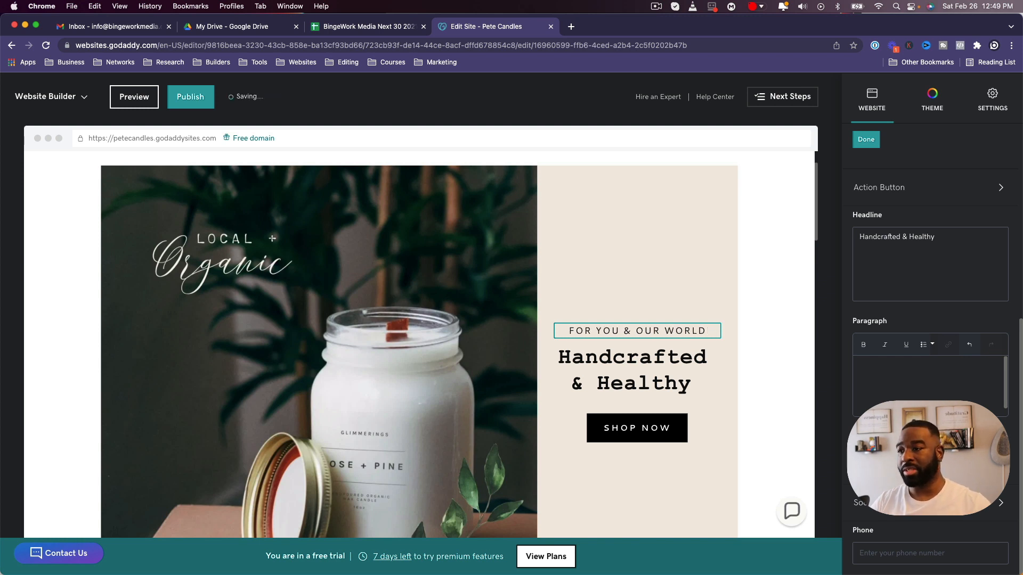
{"action": "left_click", "coordinate": [704, 331]}
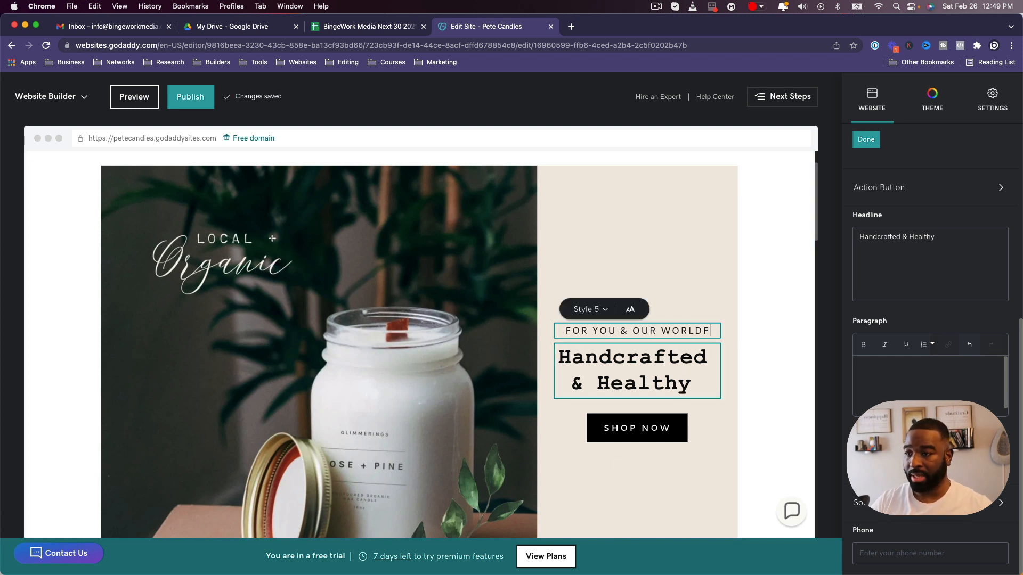
{"action": "key", "text": "BackSpace"}
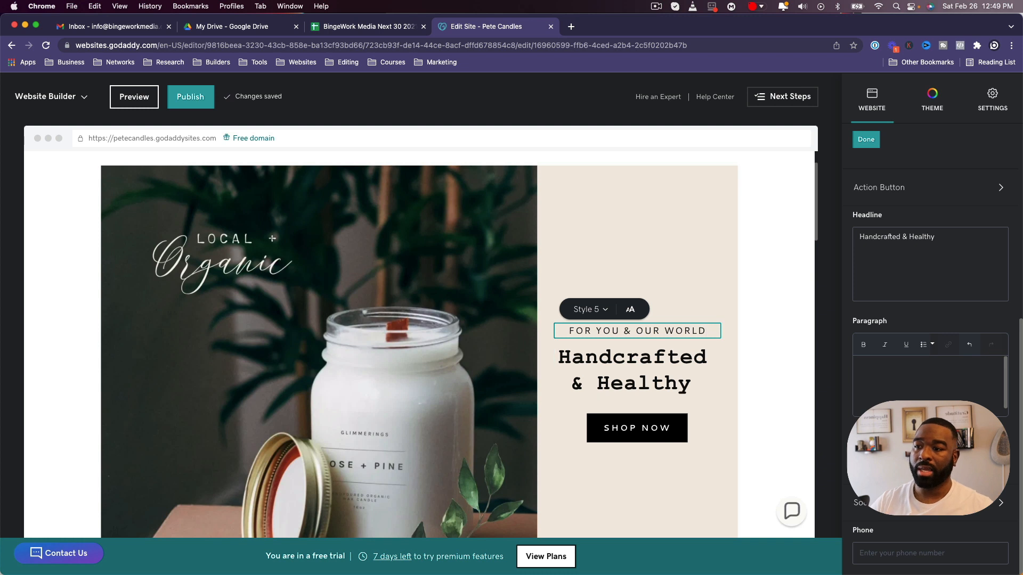
Enter the store's phone number in the header settings and finish editing the header.
{"action": "left_click", "coordinate": [905, 551]}
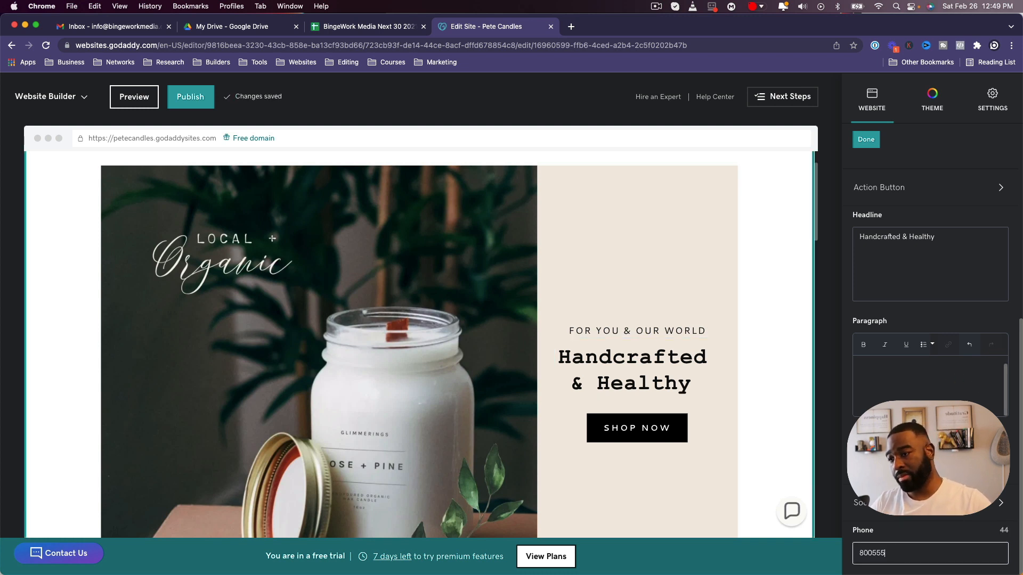
{"action": "scroll", "coordinate": [677, 397], "scroll_direction": "up", "scroll_amount": 2}
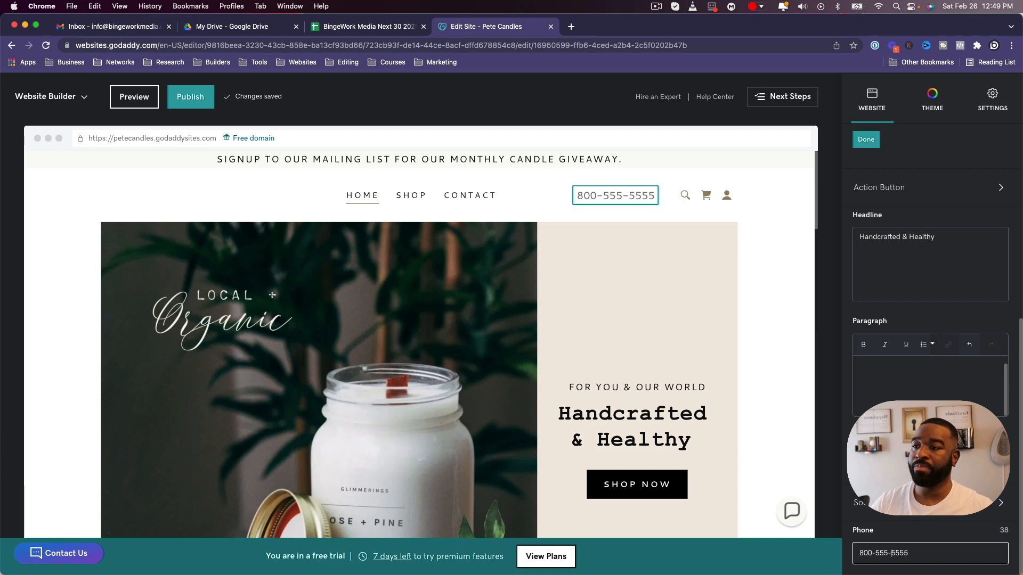
{"action": "left_click", "coordinate": [865, 138]}
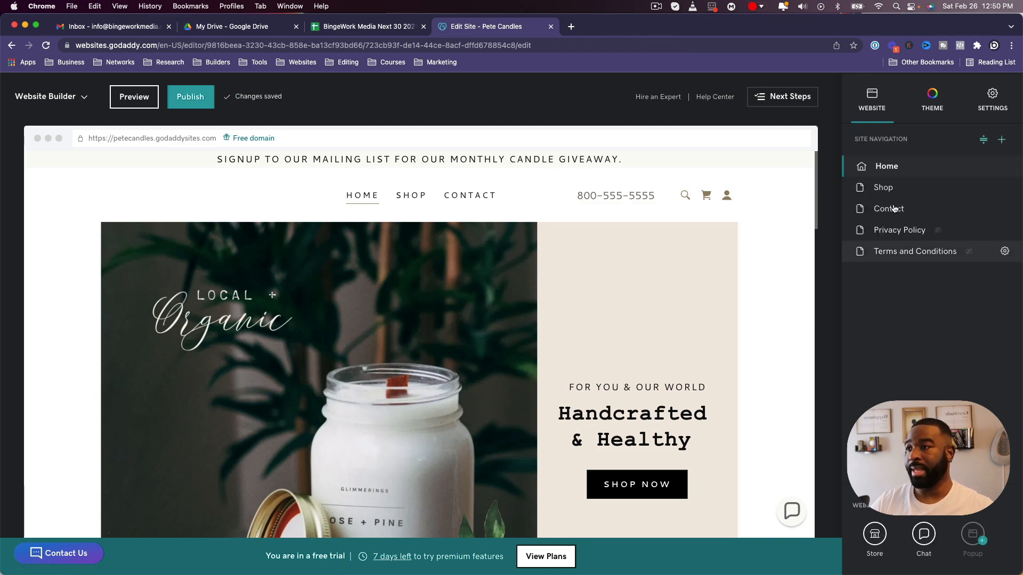
Try the section-divider layout on the Home page's photo gallery and return to the slideshow layout with thumbnails.
{"action": "scroll", "coordinate": [708, 309], "scroll_direction": "down", "scroll_amount": 10}
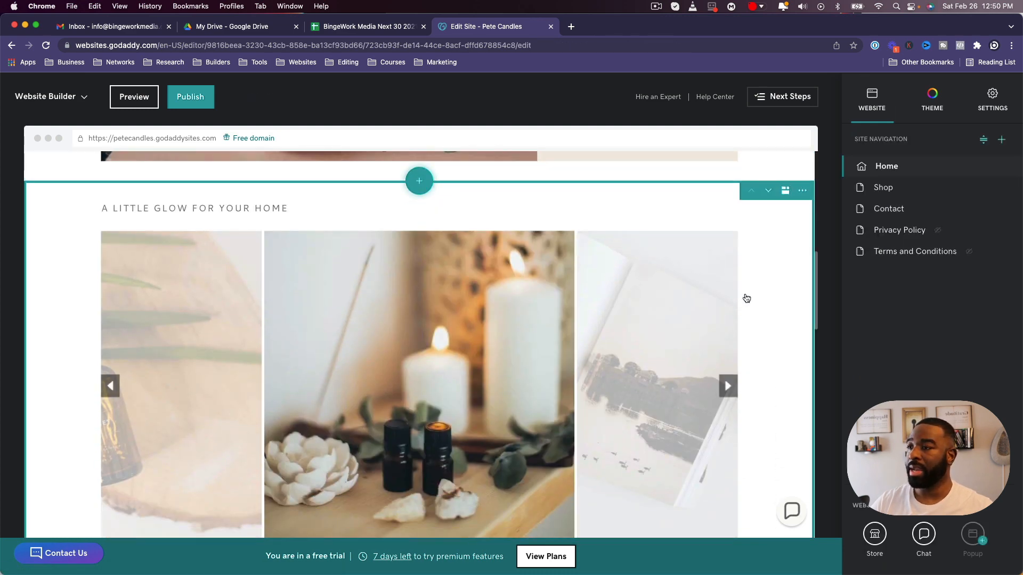
{"action": "left_click", "coordinate": [759, 297]}
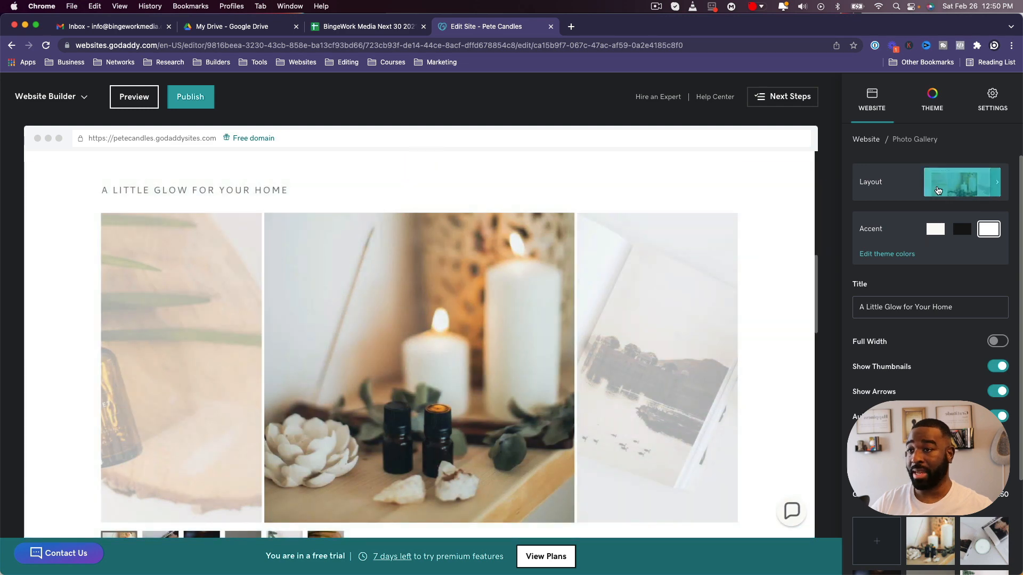
{"action": "left_click", "coordinate": [946, 188]}
{"action": "scroll", "coordinate": [941, 290], "scroll_direction": "down", "scroll_amount": 2}
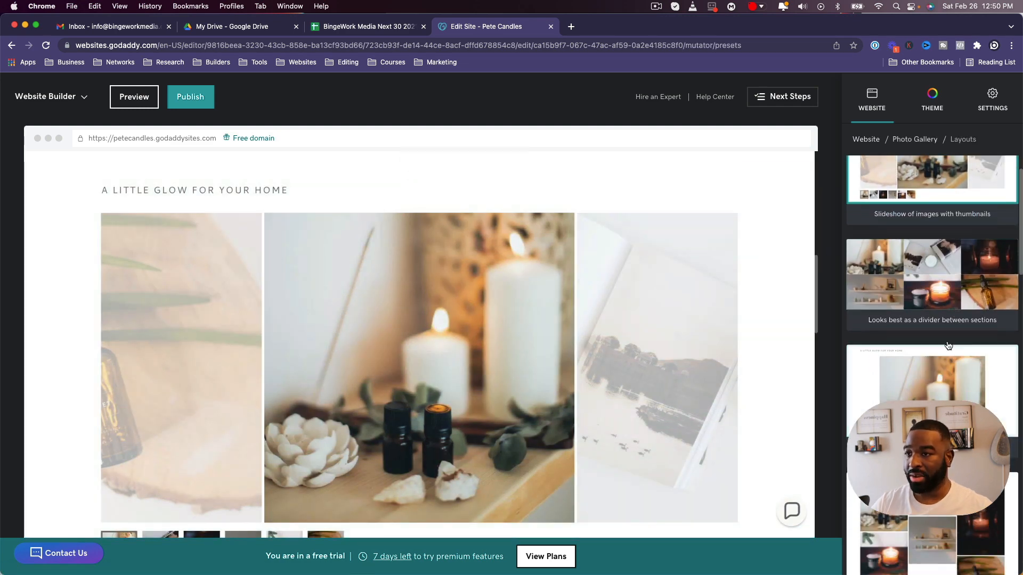
{"action": "left_click", "coordinate": [941, 291]}
{"action": "scroll", "coordinate": [708, 432], "scroll_direction": "down", "scroll_amount": 3}
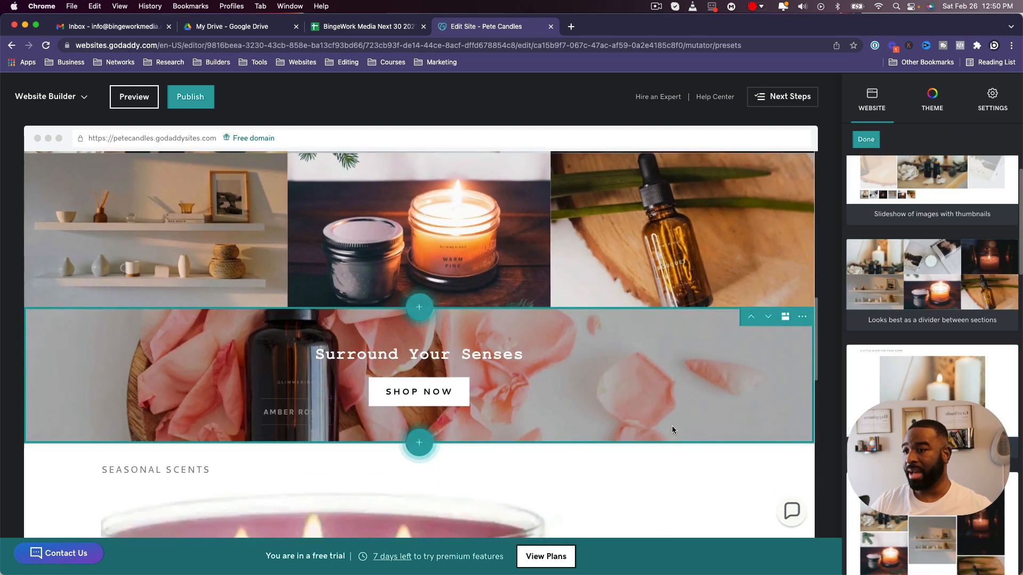
{"action": "scroll", "coordinate": [685, 418], "scroll_direction": "up", "scroll_amount": 3}
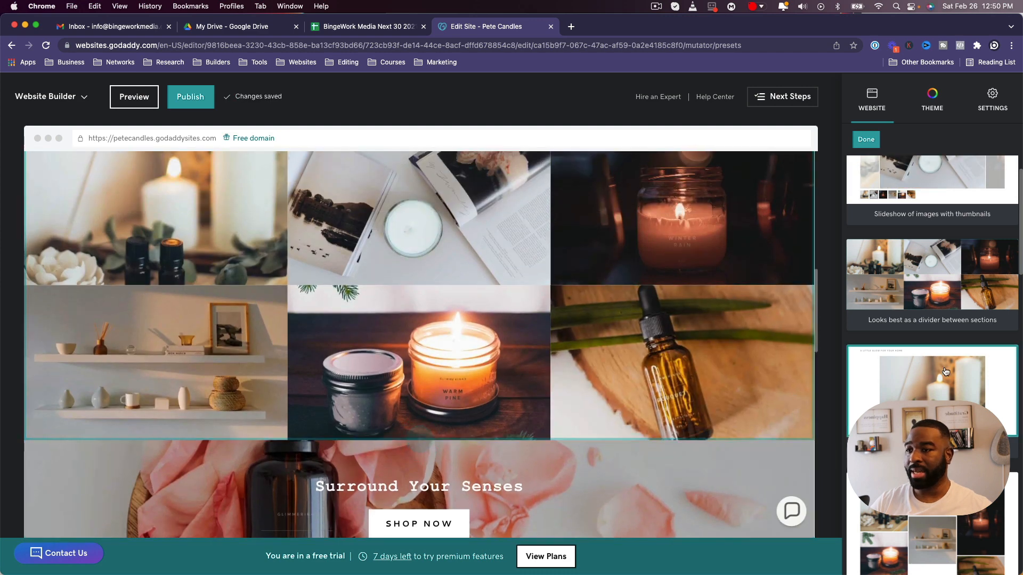
{"action": "left_click", "coordinate": [934, 372]}
{"action": "left_click", "coordinate": [933, 229]}
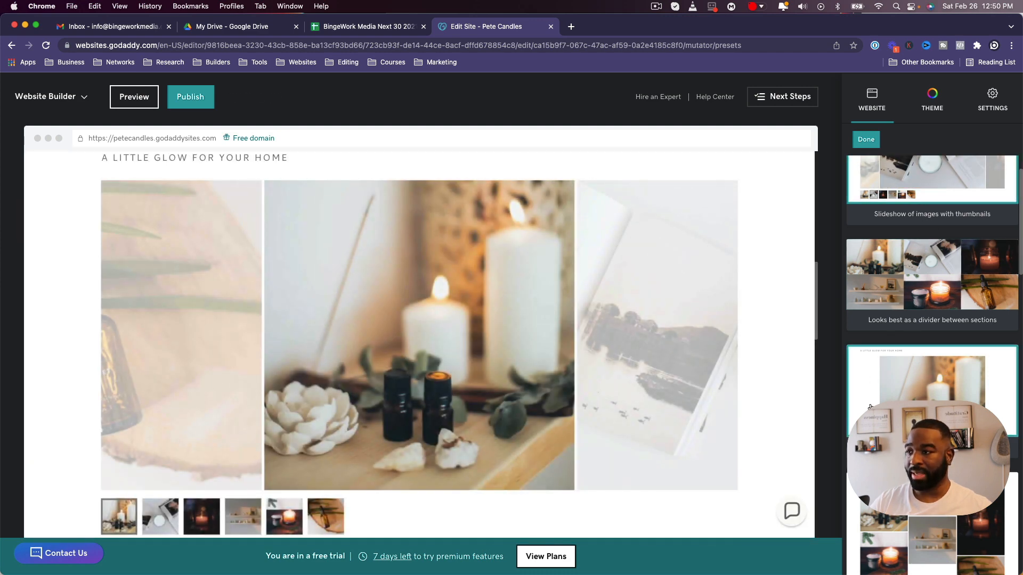
Apply the horizontal scrolling layout to the Home page's photo gallery and finish editing, checking the gallery's images in the page.
{"action": "scroll", "coordinate": [932, 480], "scroll_direction": "down", "scroll_amount": 15}
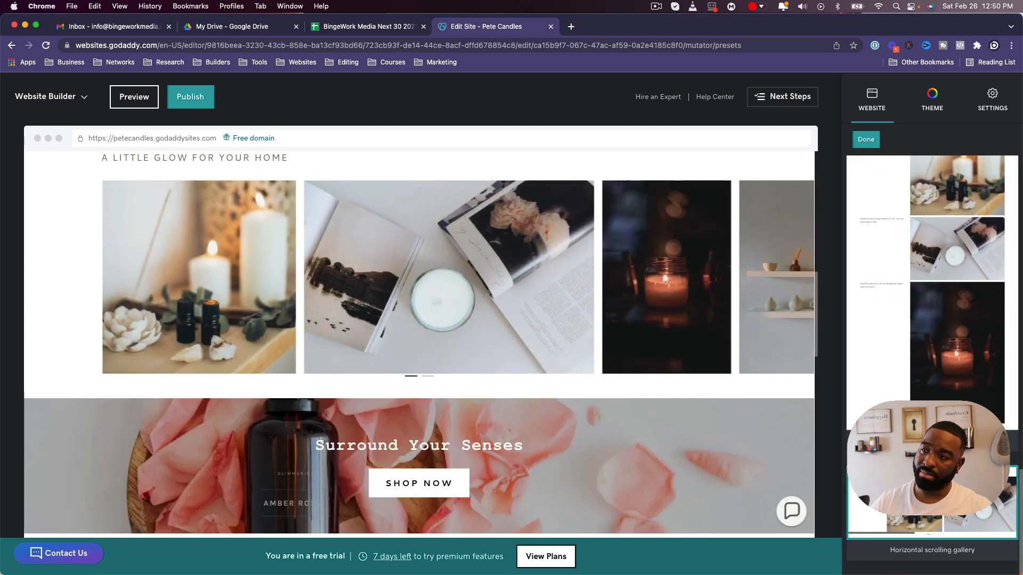
{"action": "scroll", "coordinate": [535, 348], "scroll_direction": "right", "scroll_amount": 10}
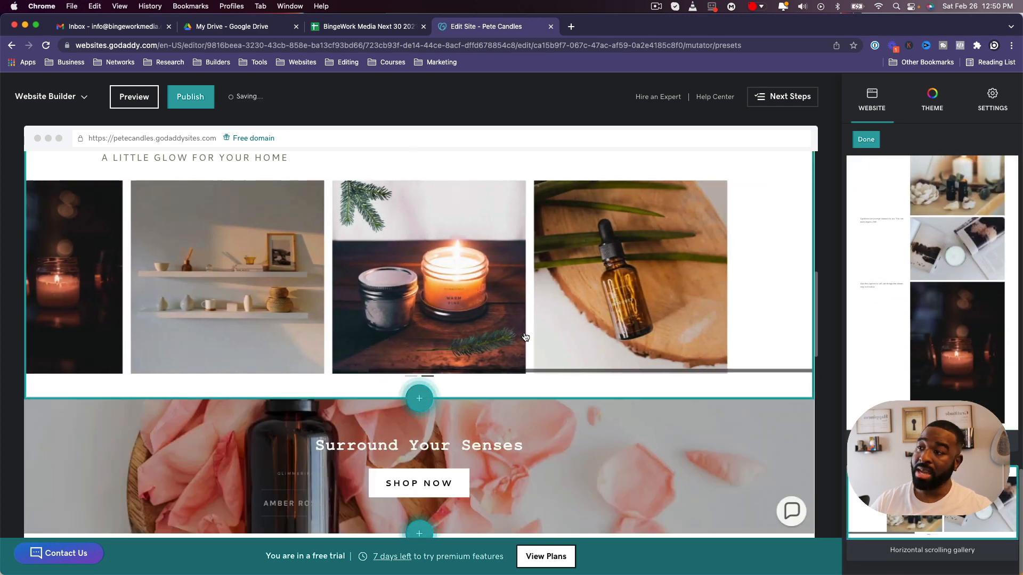
{"action": "scroll", "coordinate": [521, 336], "scroll_direction": "up", "scroll_amount": 3}
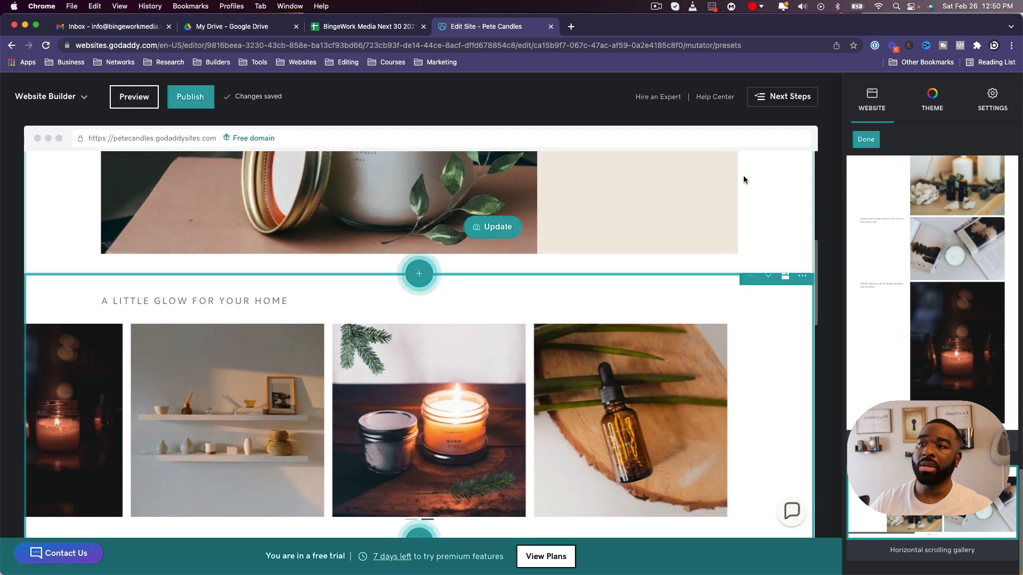
{"action": "left_click", "coordinate": [875, 143]}
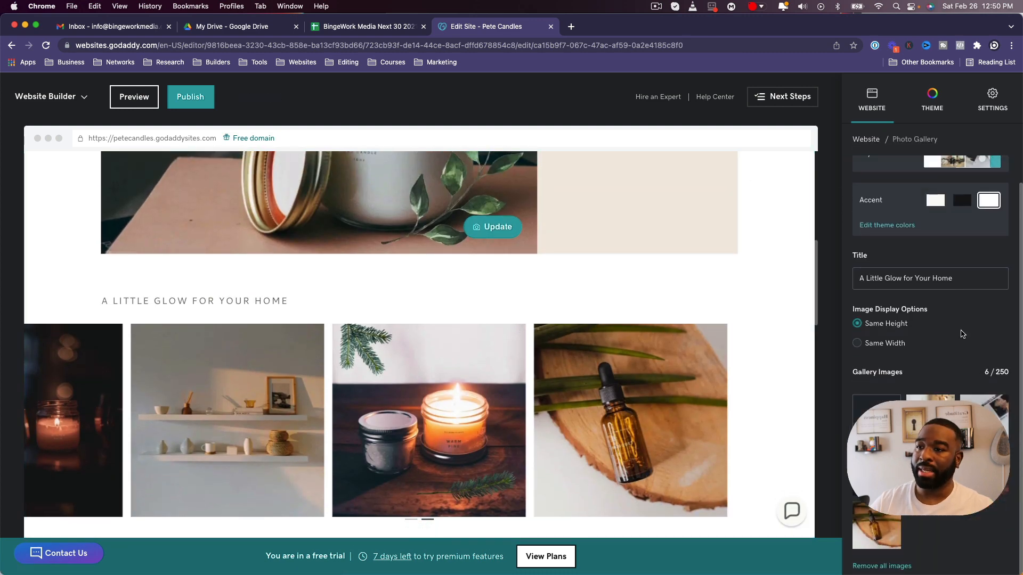
{"action": "scroll", "coordinate": [789, 352], "scroll_direction": "down", "scroll_amount": 6}
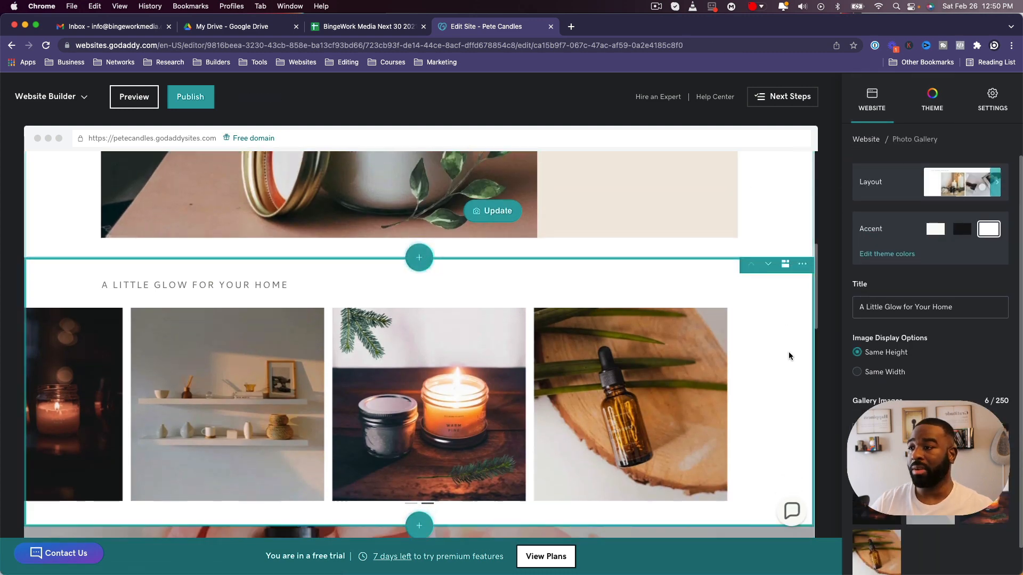
Examine the layouts available for the "Surround Your Senses" content section.
{"action": "left_click", "coordinate": [757, 283]}
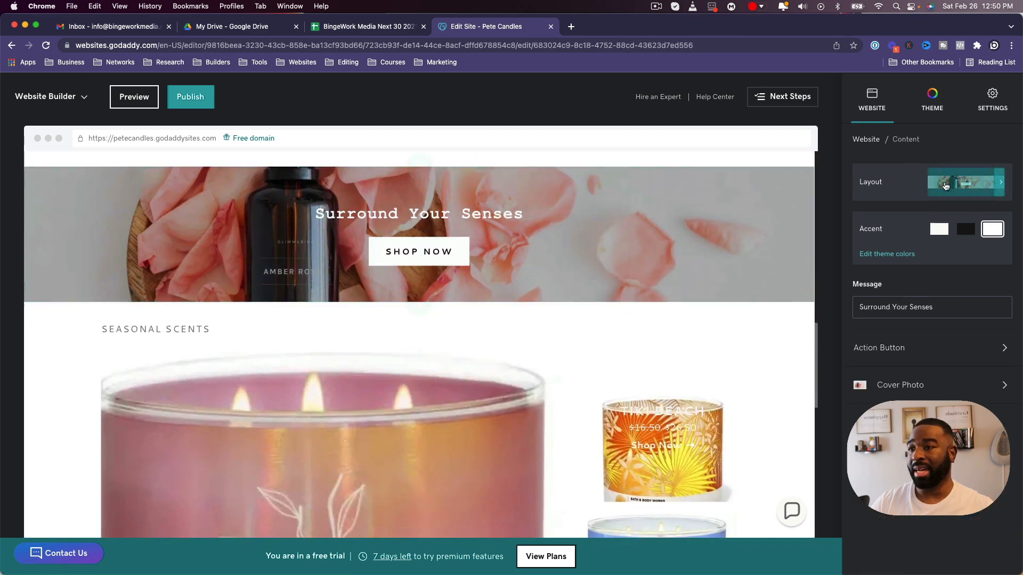
{"action": "left_click", "coordinate": [962, 182]}
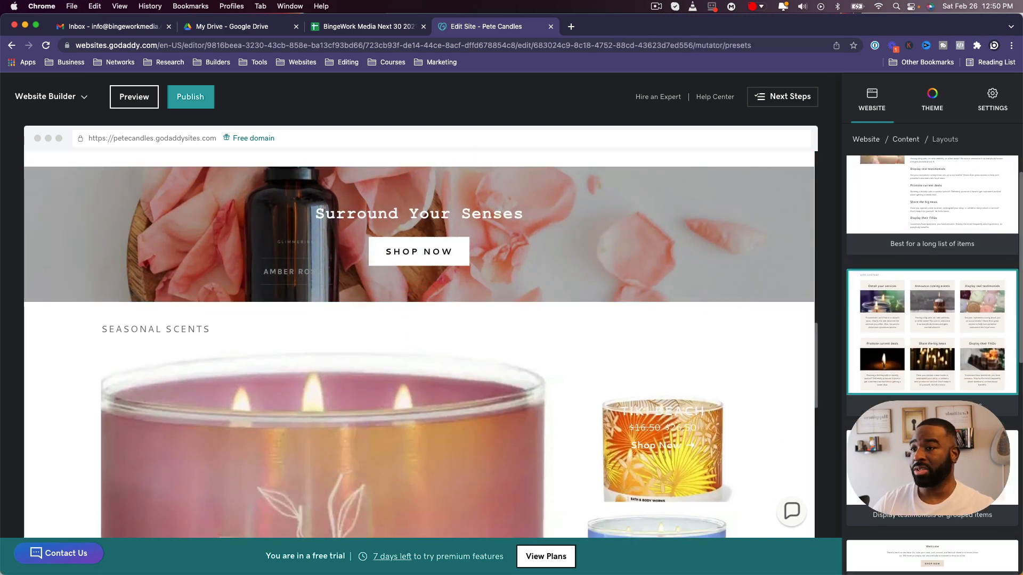
{"action": "scroll", "coordinate": [932, 380], "scroll_direction": "down", "scroll_amount": 2}
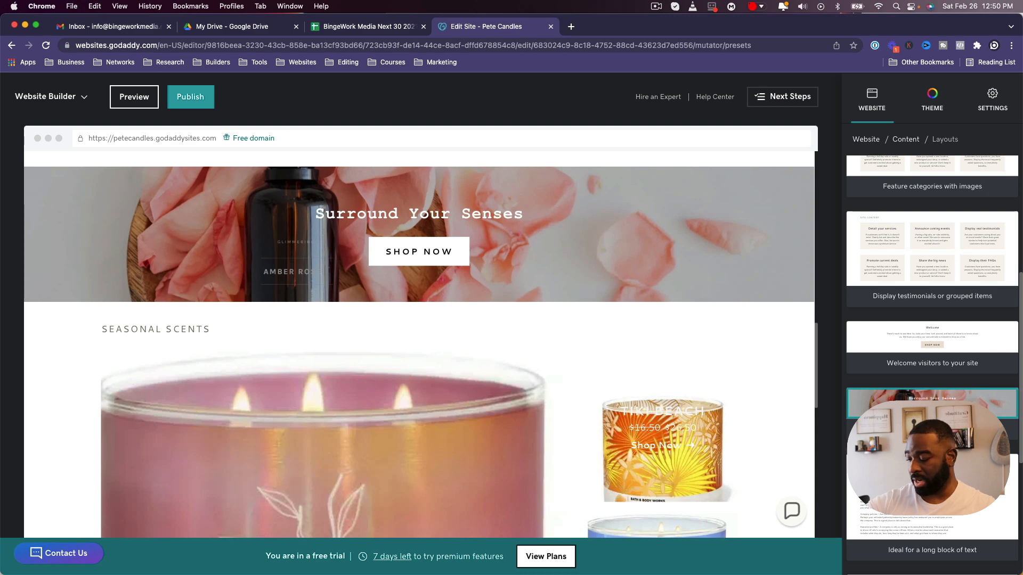
{"action": "scroll", "coordinate": [932, 380], "scroll_direction": "down", "scroll_amount": 5}
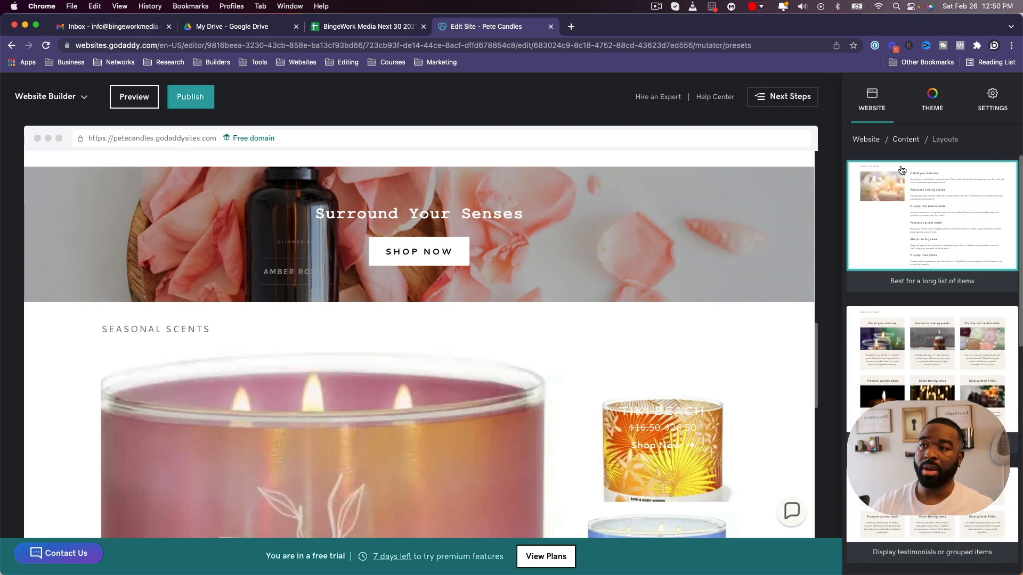
Switch the Seasonal Scents featured products section to the Carousel layout, comparing it with the large-image layout, and finish the layout edit.
{"action": "left_click", "coordinate": [747, 355]}
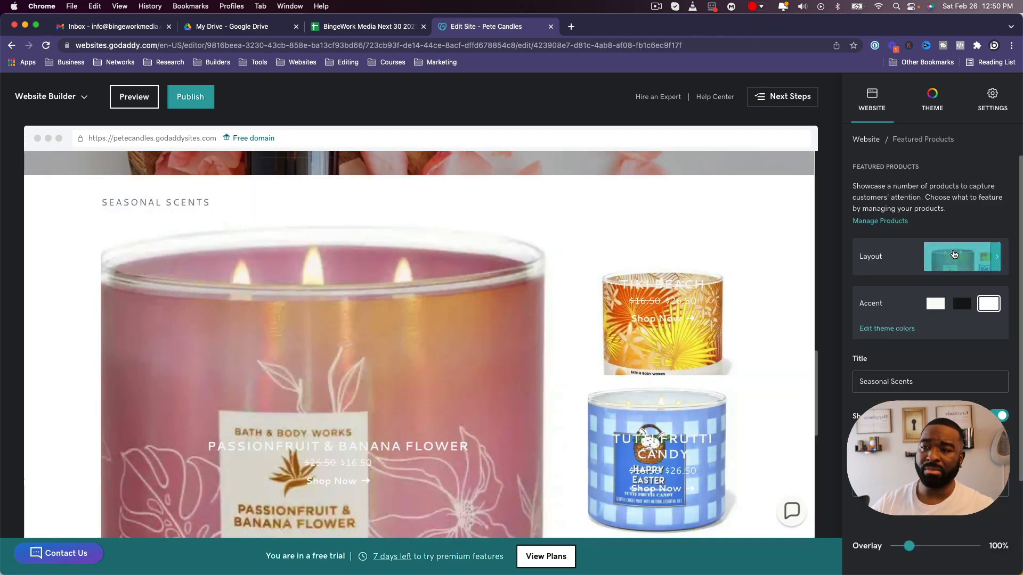
{"action": "left_click", "coordinate": [953, 255]}
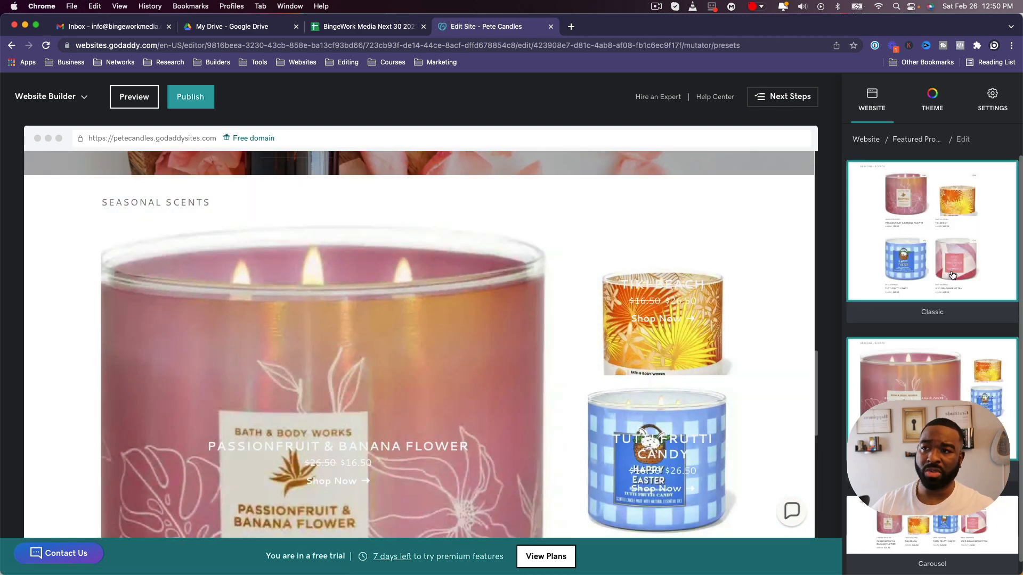
{"action": "scroll", "coordinate": [951, 397], "scroll_direction": "down", "scroll_amount": 1}
{"action": "left_click", "coordinate": [933, 505]}
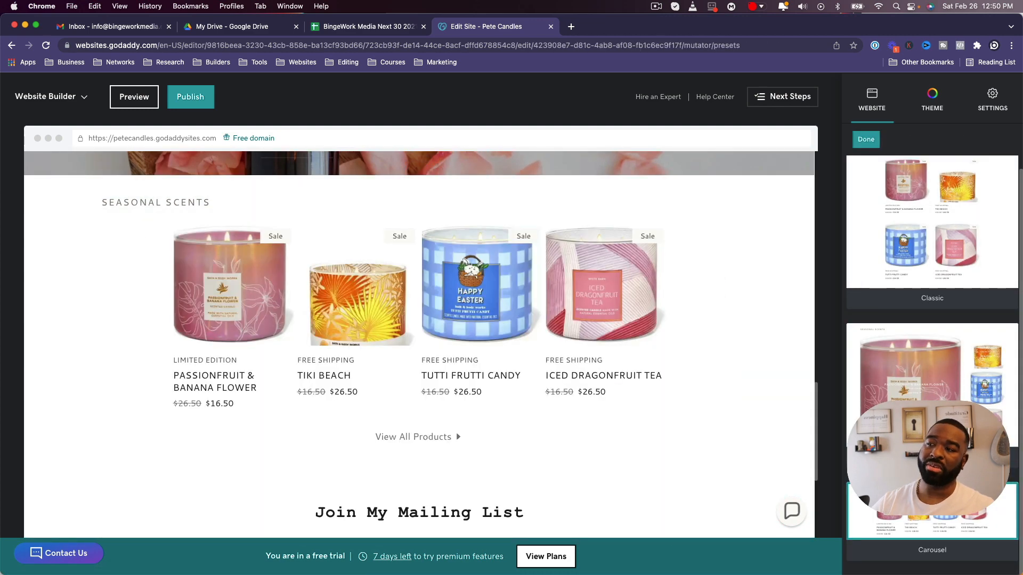
{"action": "scroll", "coordinate": [926, 281], "scroll_direction": "up", "scroll_amount": 1}
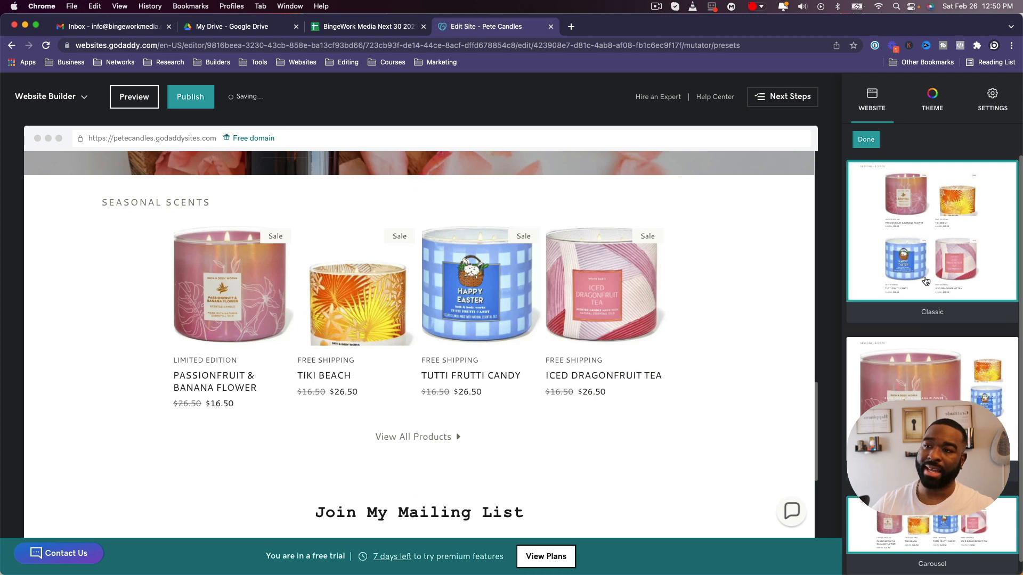
{"action": "left_click", "coordinate": [921, 391]}
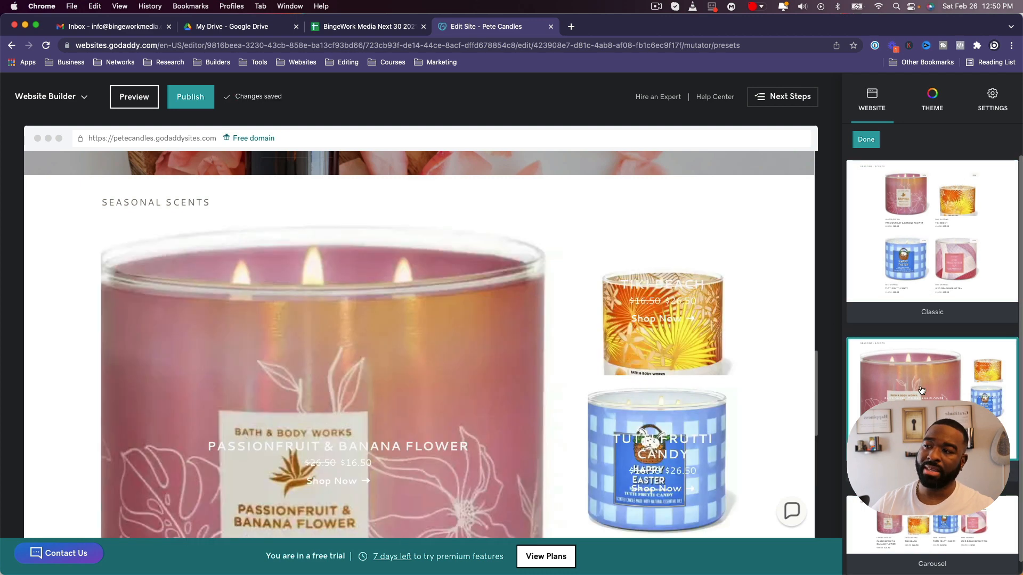
{"action": "left_click", "coordinate": [933, 533]}
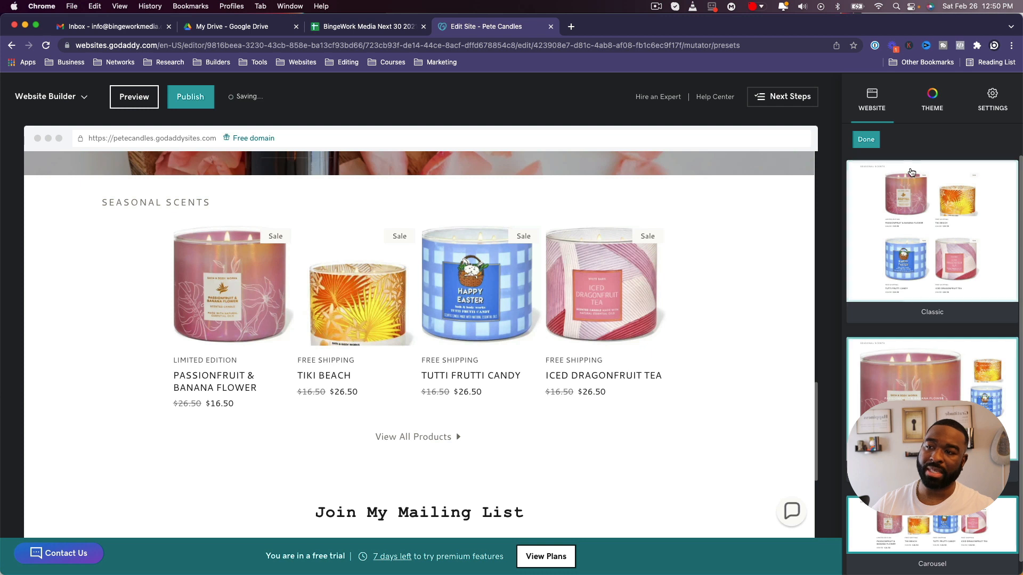
{"action": "left_click", "coordinate": [866, 139]}
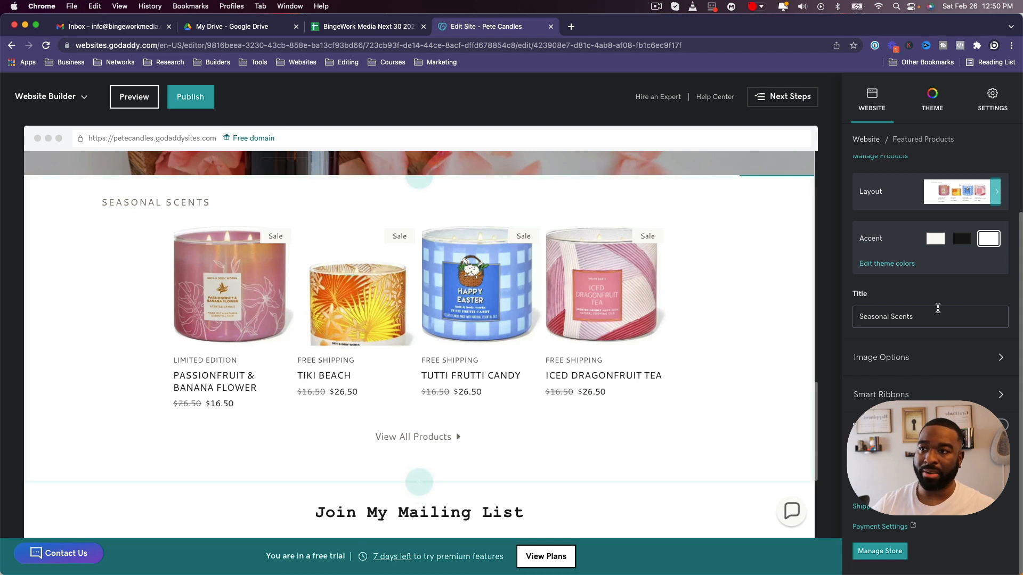
Try the black and off-white accents on the featured products section and return to the white accent.
{"action": "left_click", "coordinate": [962, 239]}
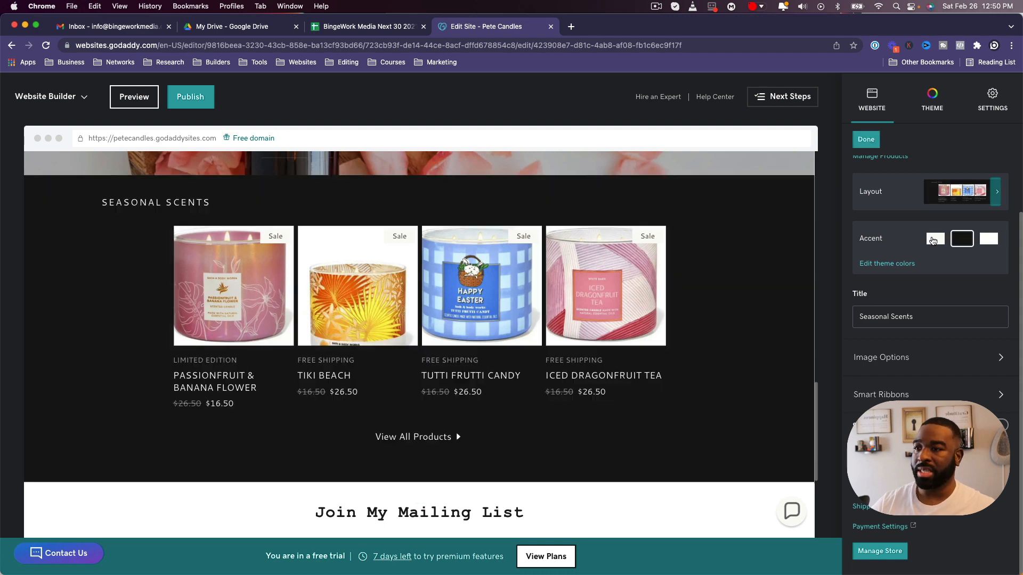
{"action": "left_click", "coordinate": [934, 240]}
{"action": "left_click", "coordinate": [988, 240]}
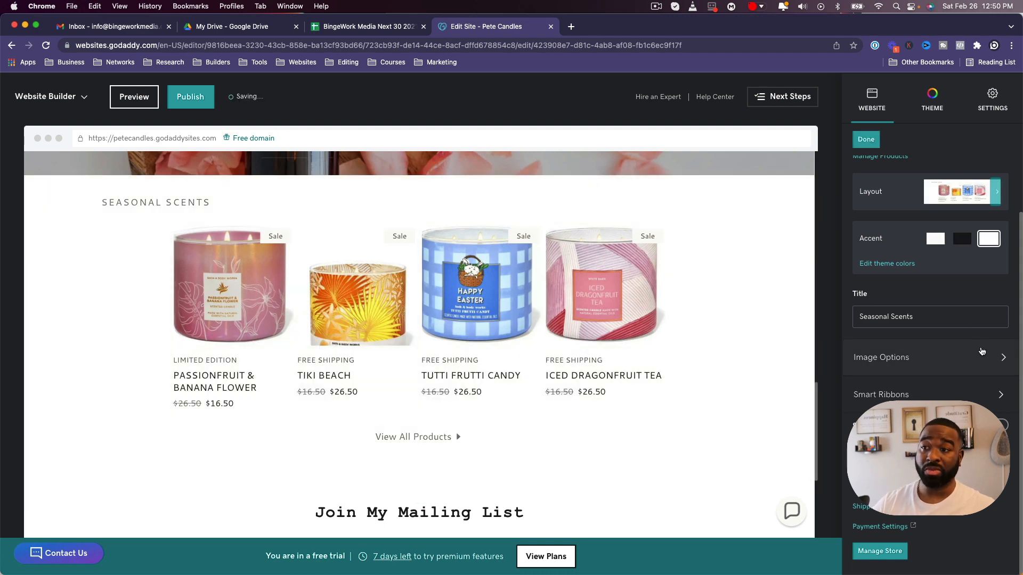
Try the portrait and landscape image shapes on the featured products and return to the square shape.
{"action": "left_click", "coordinate": [982, 357]}
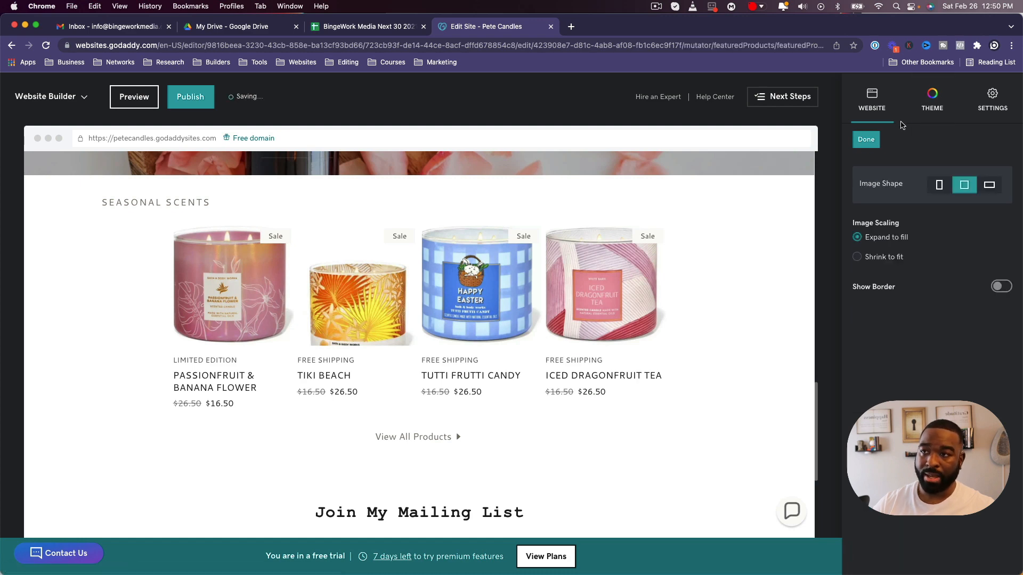
{"action": "left_click", "coordinate": [941, 185]}
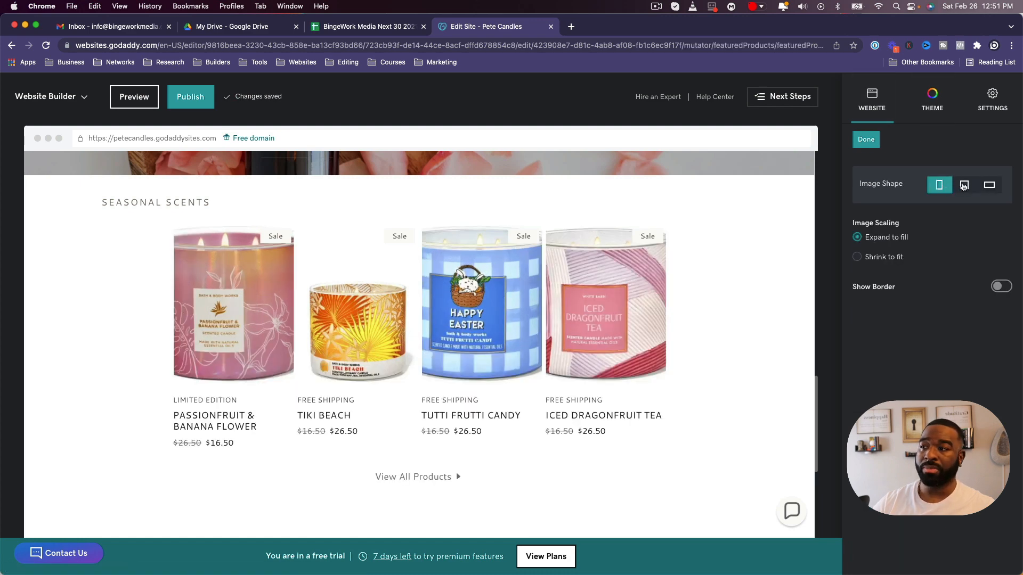
{"action": "left_click", "coordinate": [963, 185]}
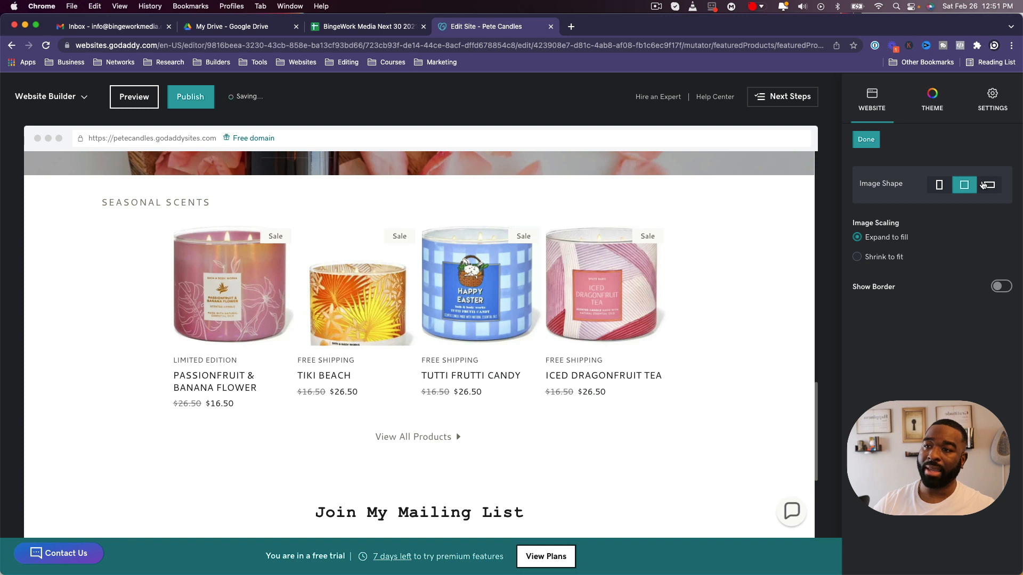
{"action": "left_click", "coordinate": [985, 185]}
{"action": "left_click", "coordinate": [968, 186]}
{"action": "left_click", "coordinate": [865, 140]}
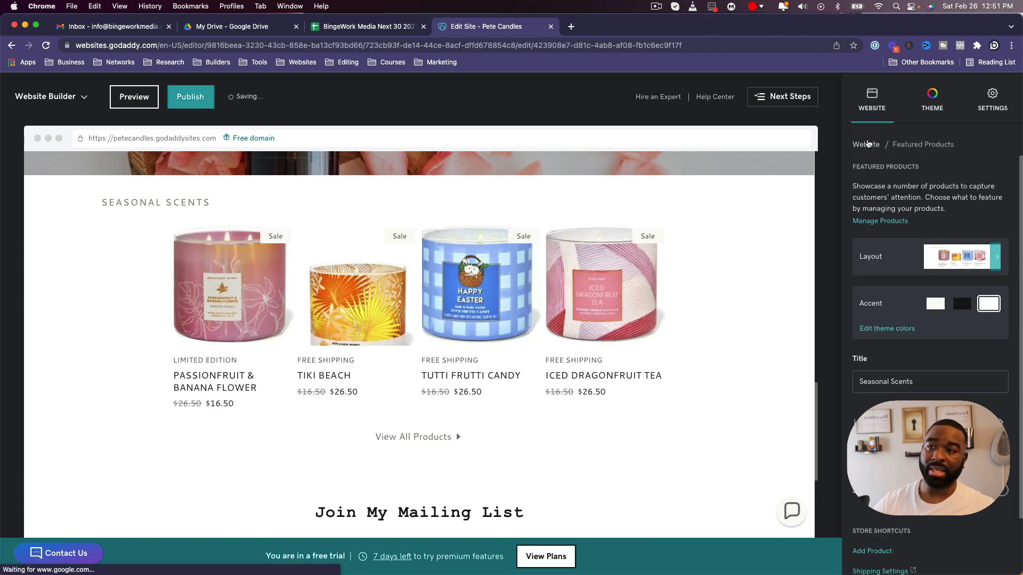
Review the featured products' image scaling and border options and the smart ribbon settings.
{"action": "scroll", "coordinate": [976, 337], "scroll_direction": "down", "scroll_amount": 2}
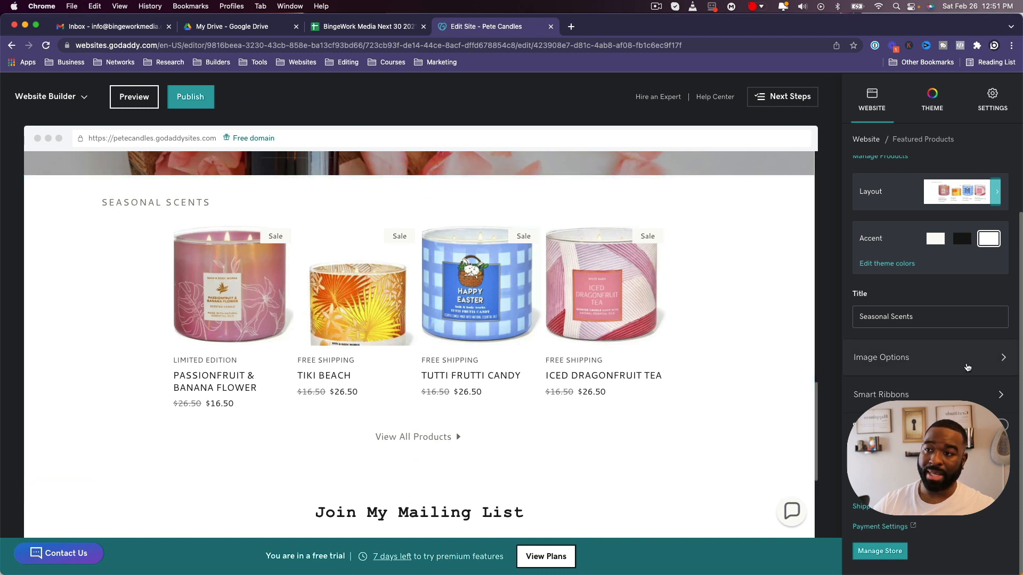
{"action": "left_click", "coordinate": [967, 367]}
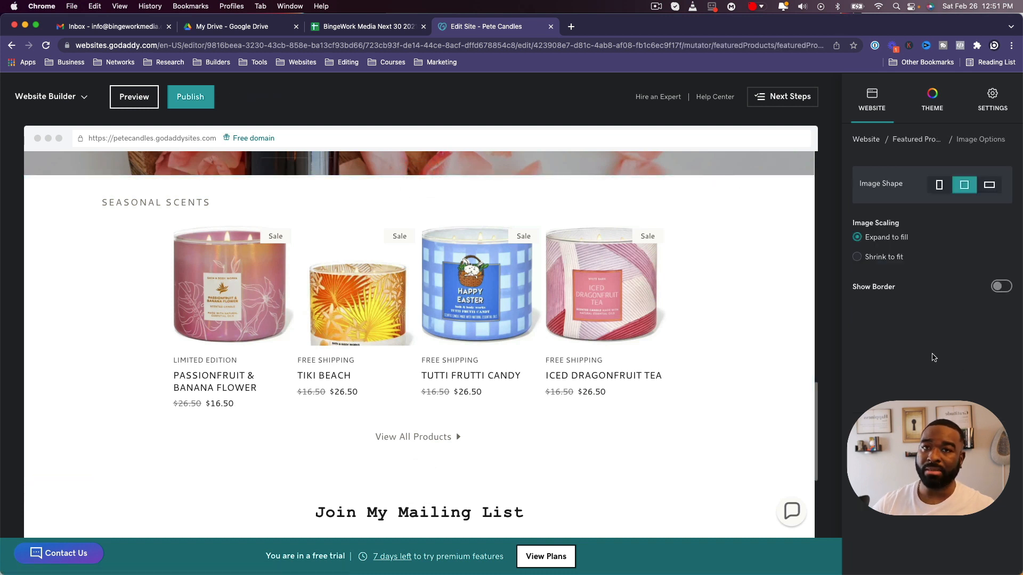
{"action": "left_click", "coordinate": [779, 232]}
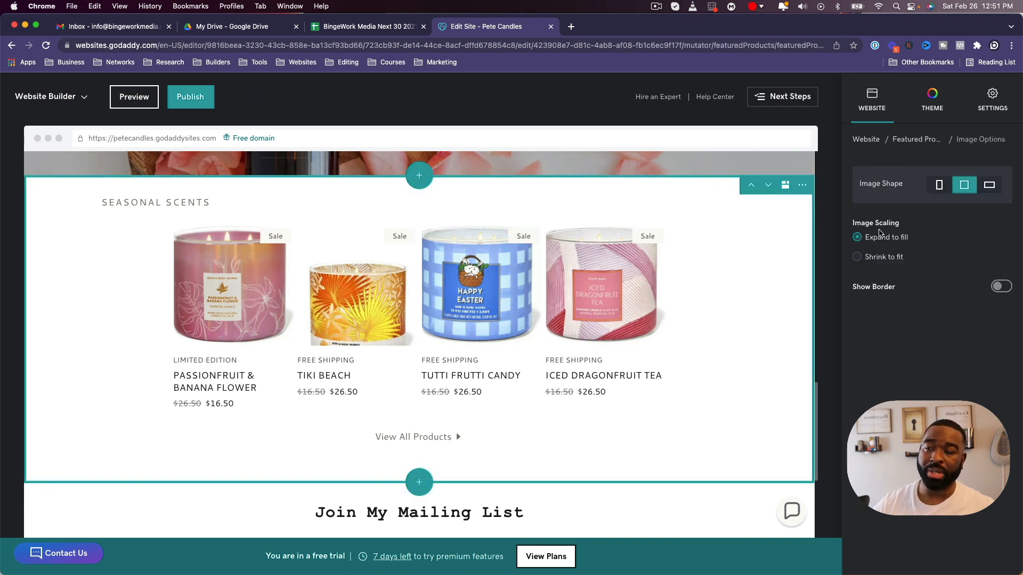
{"action": "scroll", "coordinate": [973, 309], "scroll_direction": "down", "scroll_amount": 2}
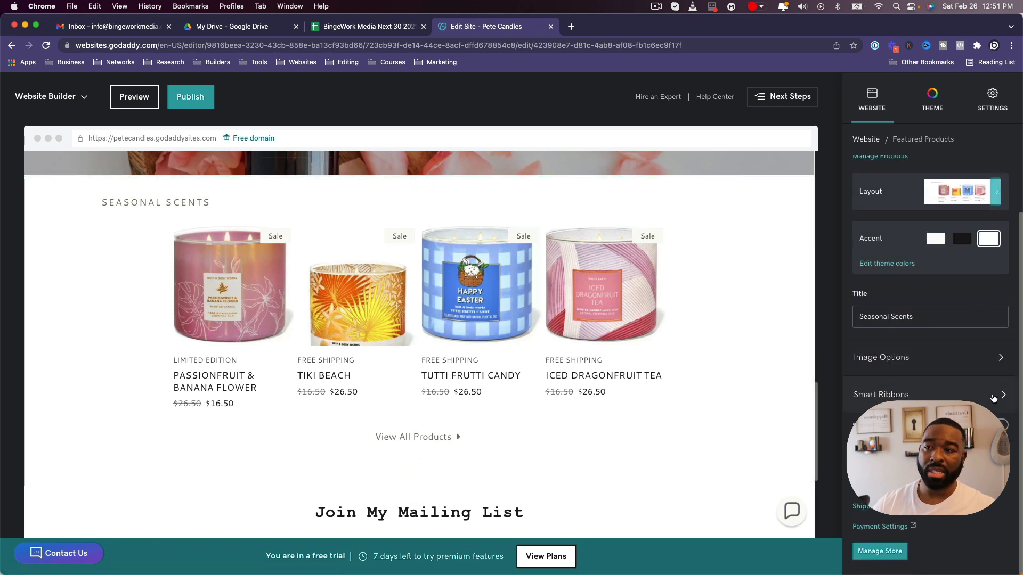
{"action": "left_click", "coordinate": [992, 396]}
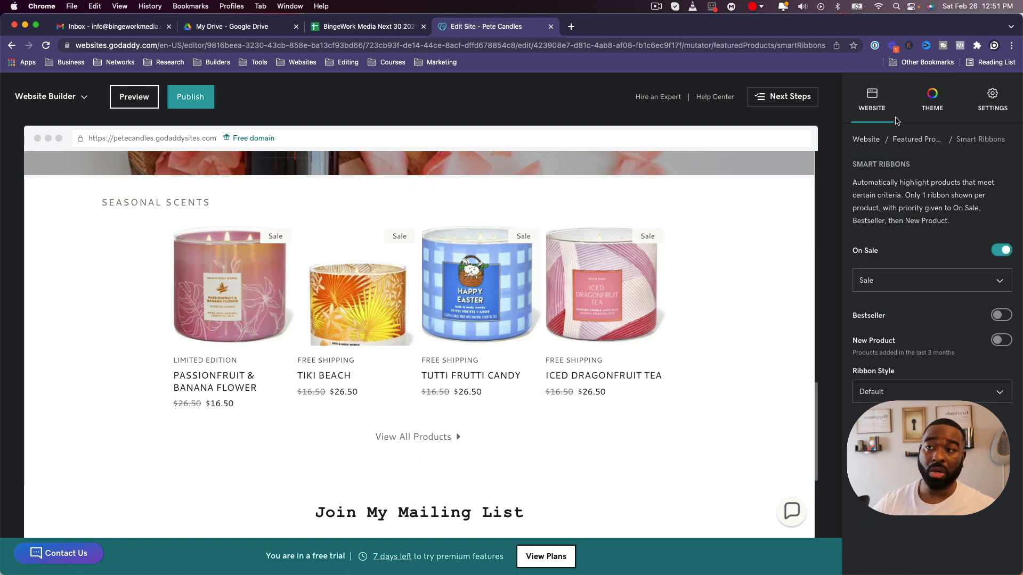
{"action": "left_click", "coordinate": [786, 333]}
Review the settings of the "Join My Mailing List" subscribe section, the page footer and the top of the Home page.
{"action": "scroll", "coordinate": [786, 333], "scroll_direction": "down", "scroll_amount": 3}
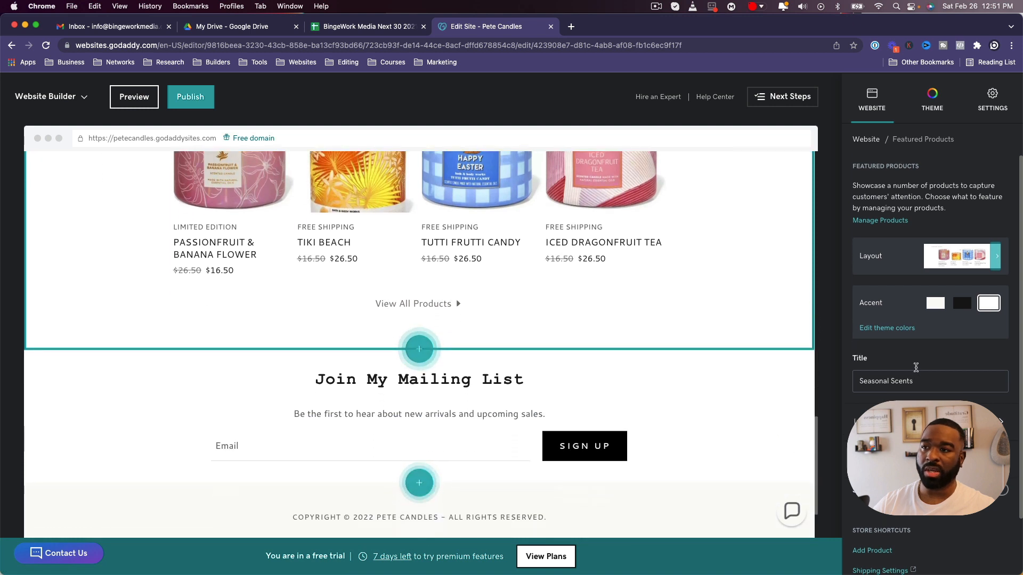
{"action": "left_click", "coordinate": [781, 420]}
{"action": "scroll", "coordinate": [782, 422], "scroll_direction": "down", "scroll_amount": 1}
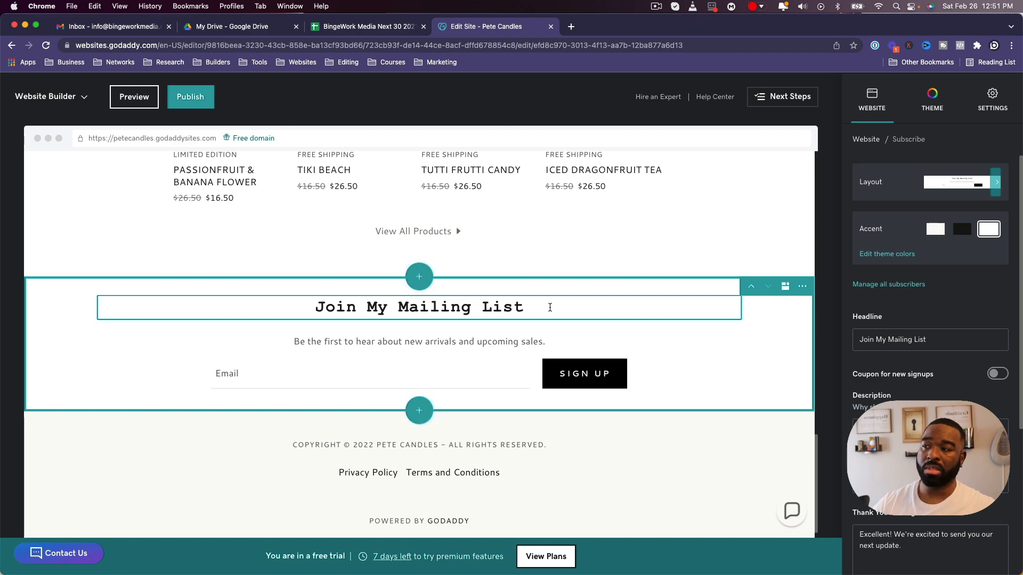
{"action": "scroll", "coordinate": [562, 323], "scroll_direction": "down", "scroll_amount": 1}
{"action": "scroll", "coordinate": [608, 344], "scroll_direction": "up", "scroll_amount": 10}
{"action": "scroll", "coordinate": [607, 345], "scroll_direction": "up", "scroll_amount": 5}
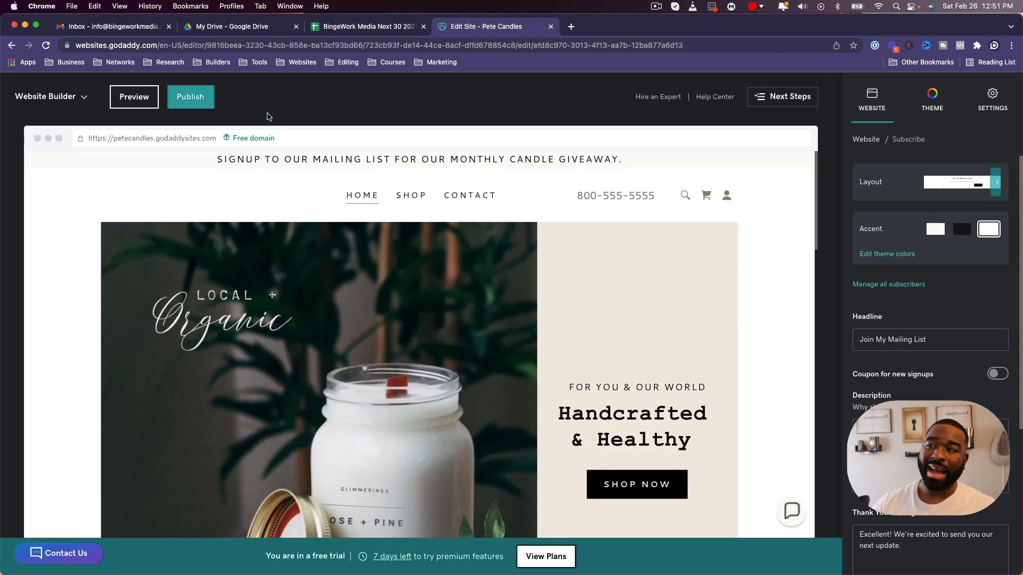
Open the Shop page and the Contact page from the site navigation and review the Contact page's sections down to the footer.
{"action": "left_click", "coordinate": [410, 197]}
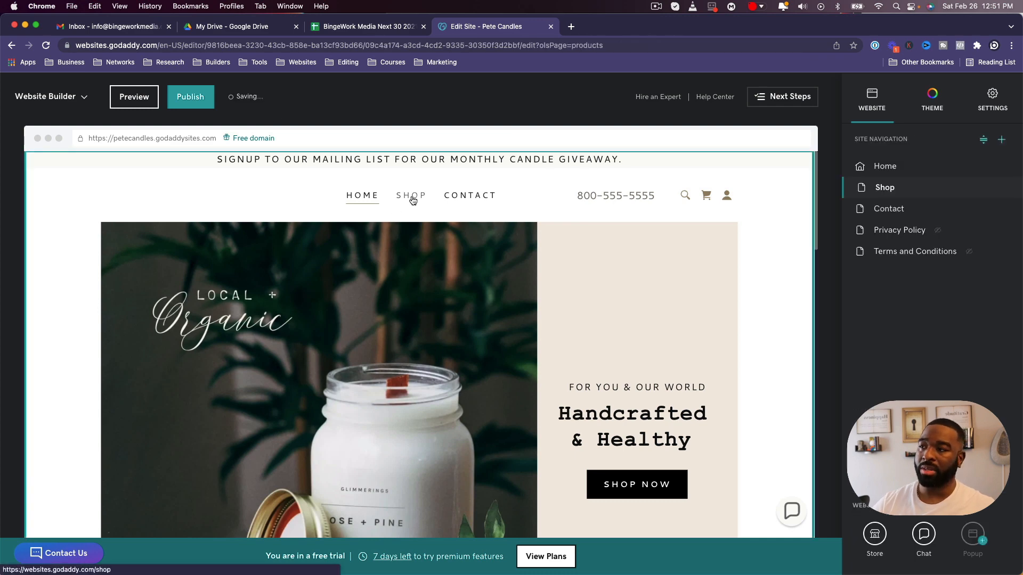
{"action": "left_click", "coordinate": [465, 198]}
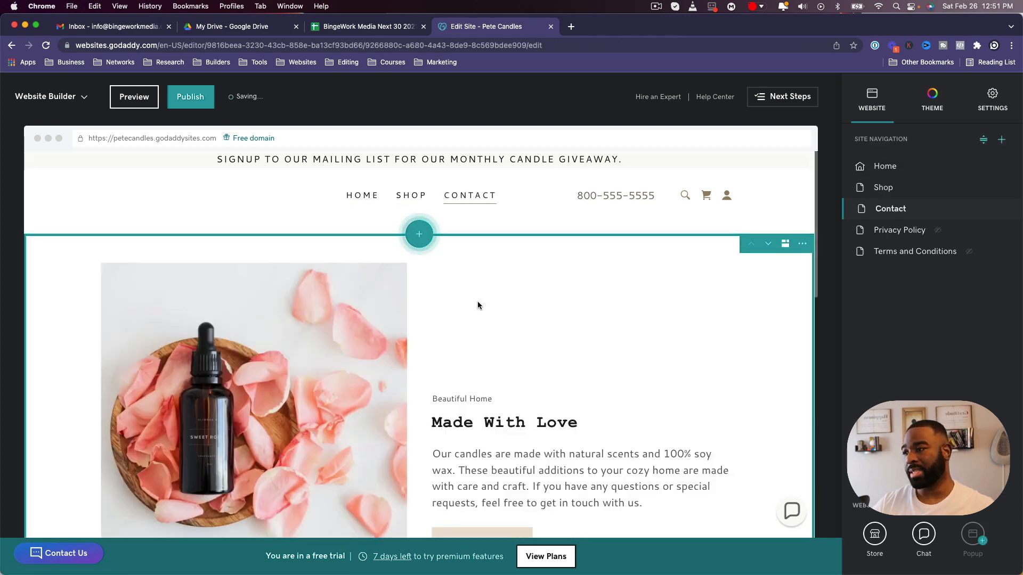
{"action": "scroll", "coordinate": [477, 302], "scroll_direction": "down", "scroll_amount": 3}
{"action": "scroll", "coordinate": [559, 299], "scroll_direction": "down", "scroll_amount": 6}
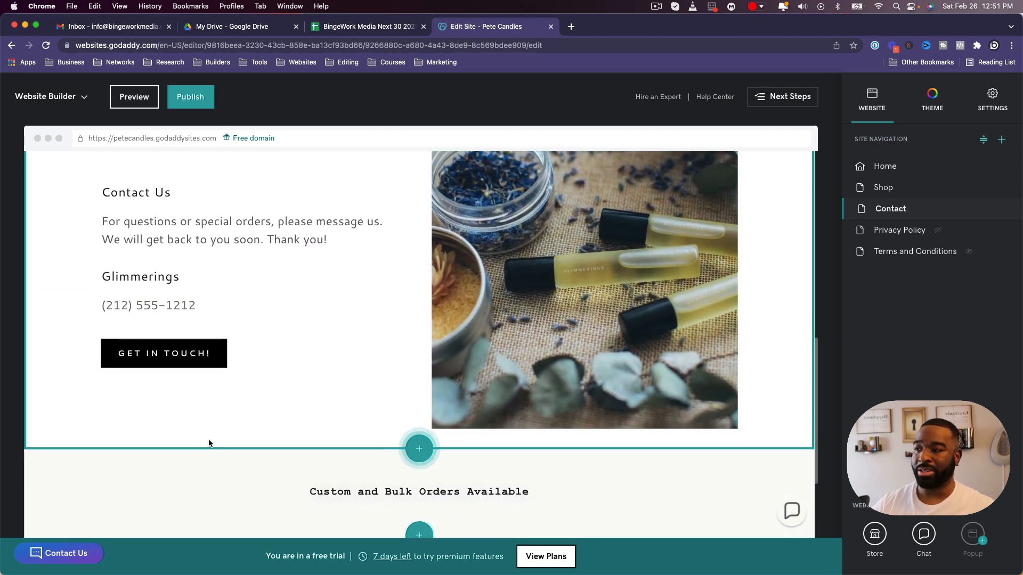
{"action": "scroll", "coordinate": [207, 439], "scroll_direction": "down", "scroll_amount": 3}
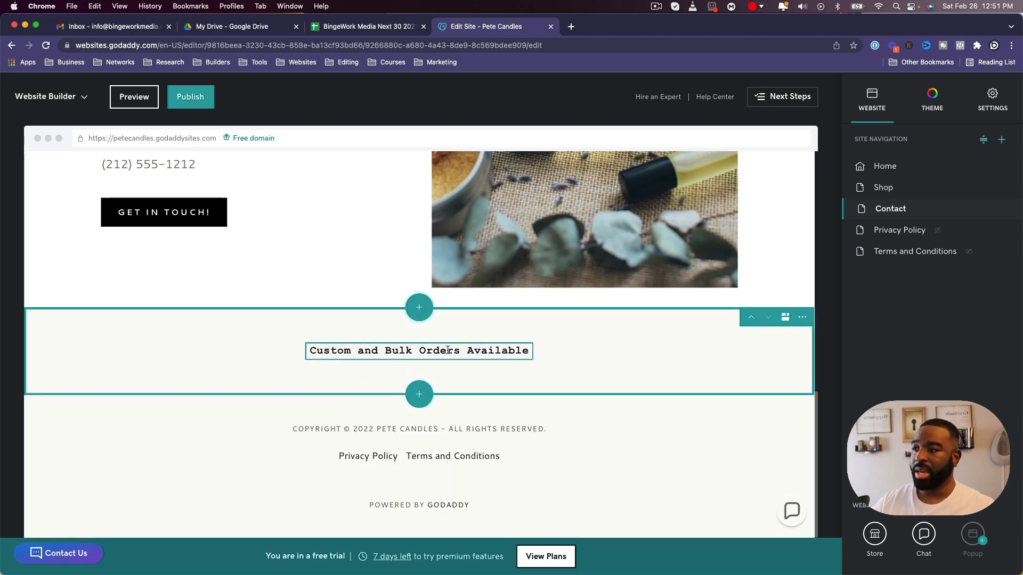
{"action": "scroll", "coordinate": [301, 433], "scroll_direction": "up", "scroll_amount": 10}
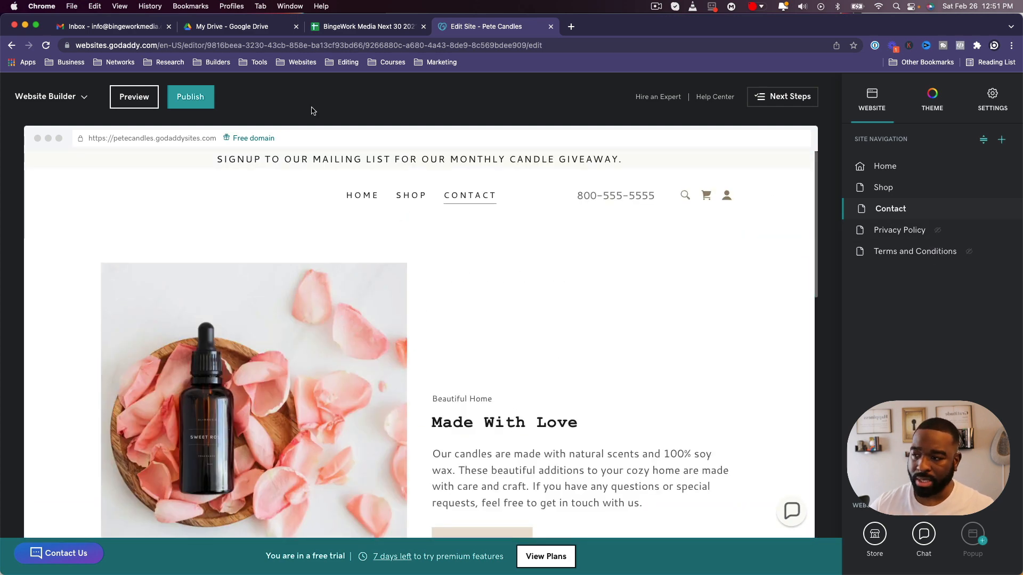
Publish the site, choose a rating of 10 in the recommendation survey and dismiss the survey.
{"action": "left_click", "coordinate": [195, 97]}
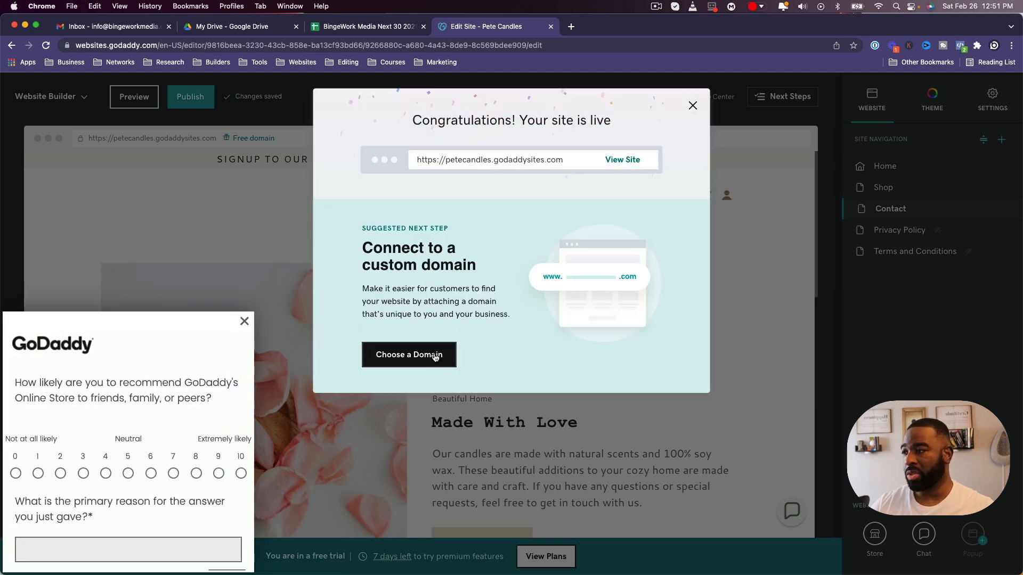
{"action": "left_click", "coordinate": [240, 472]}
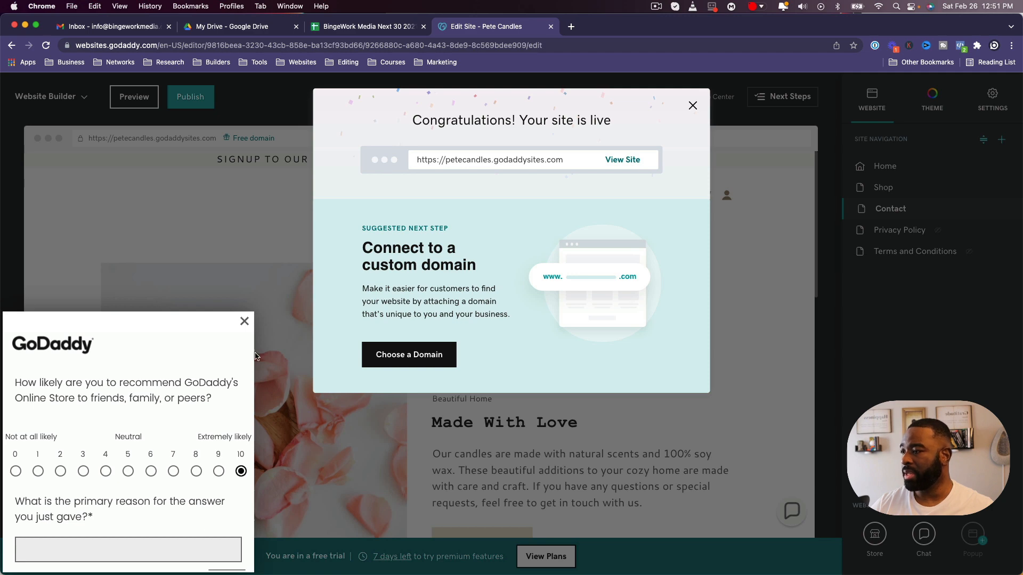
{"action": "left_click", "coordinate": [244, 321]}
Open the live Pete Candles site and review its home page from the hero image through the gallery and seasonal scents.
{"action": "left_click", "coordinate": [629, 160]}
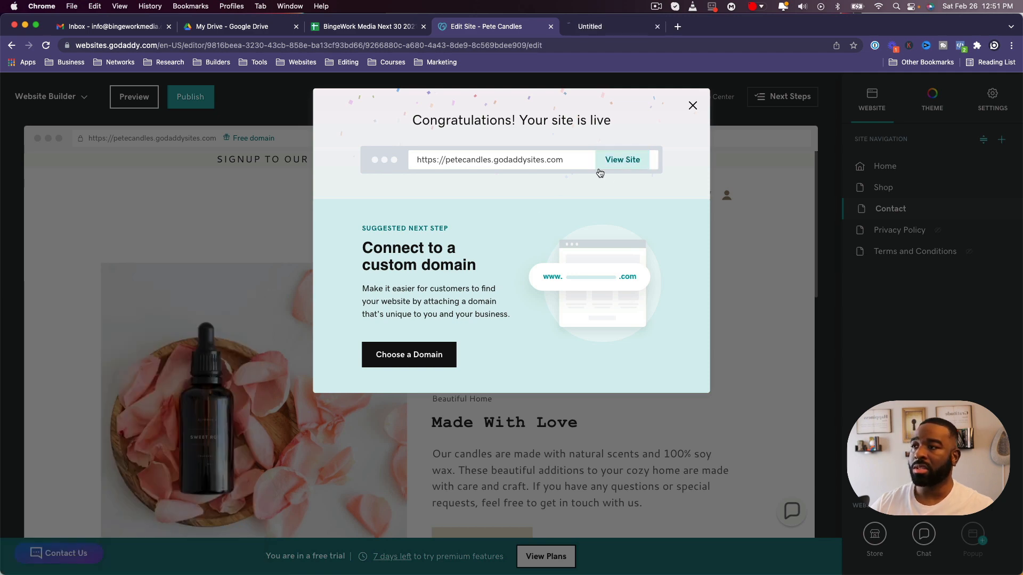
{"action": "scroll", "coordinate": [314, 314], "scroll_direction": "down", "scroll_amount": 7}
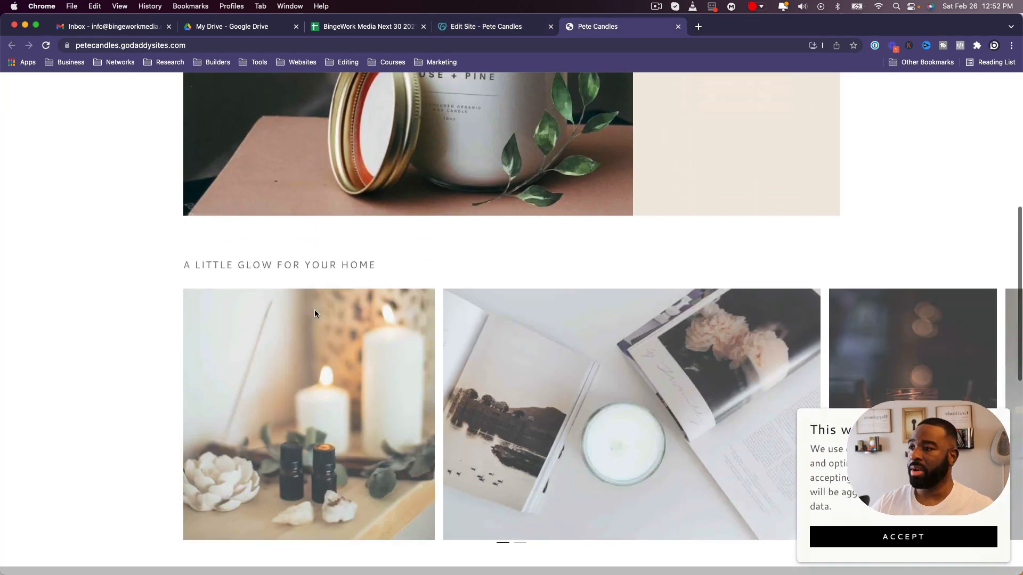
{"action": "scroll", "coordinate": [314, 313], "scroll_direction": "down", "scroll_amount": 10}
{"action": "scroll", "coordinate": [313, 310], "scroll_direction": "up", "scroll_amount": 4}
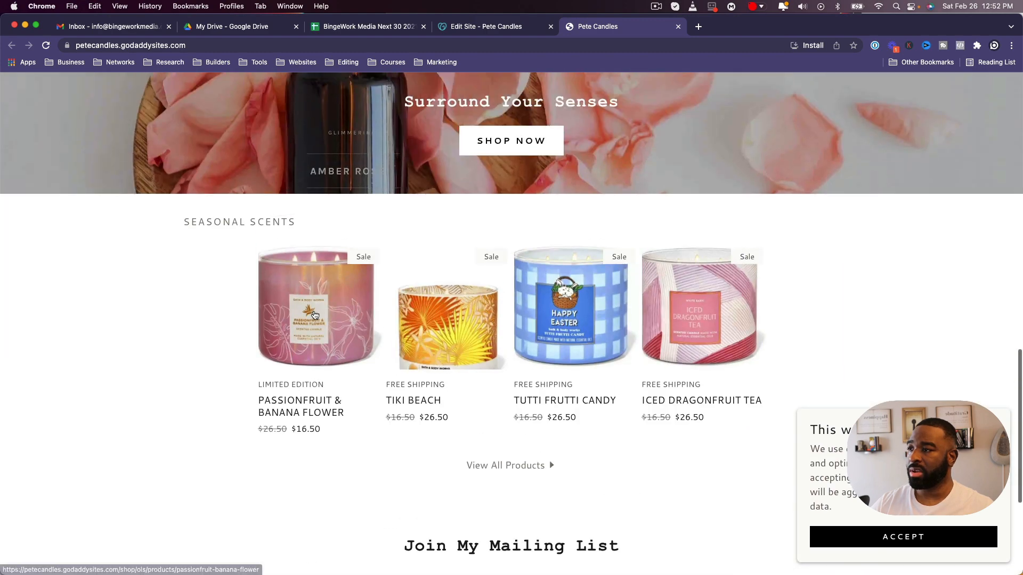
{"action": "scroll", "coordinate": [314, 314], "scroll_direction": "up", "scroll_amount": 2}
{"action": "scroll", "coordinate": [344, 322], "scroll_direction": "up", "scroll_amount": 6}
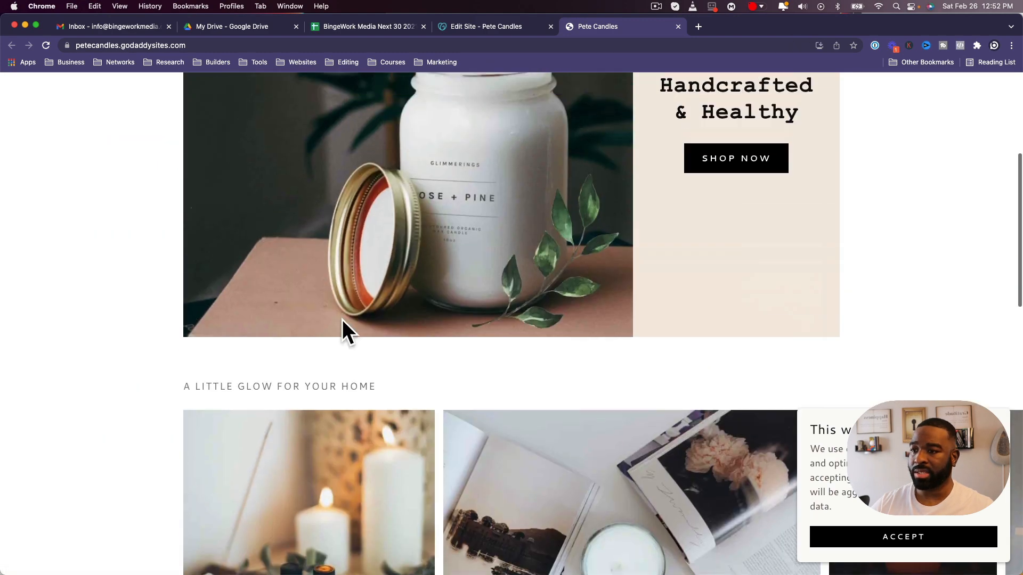
{"action": "scroll", "coordinate": [342, 319], "scroll_direction": "up", "scroll_amount": 5}
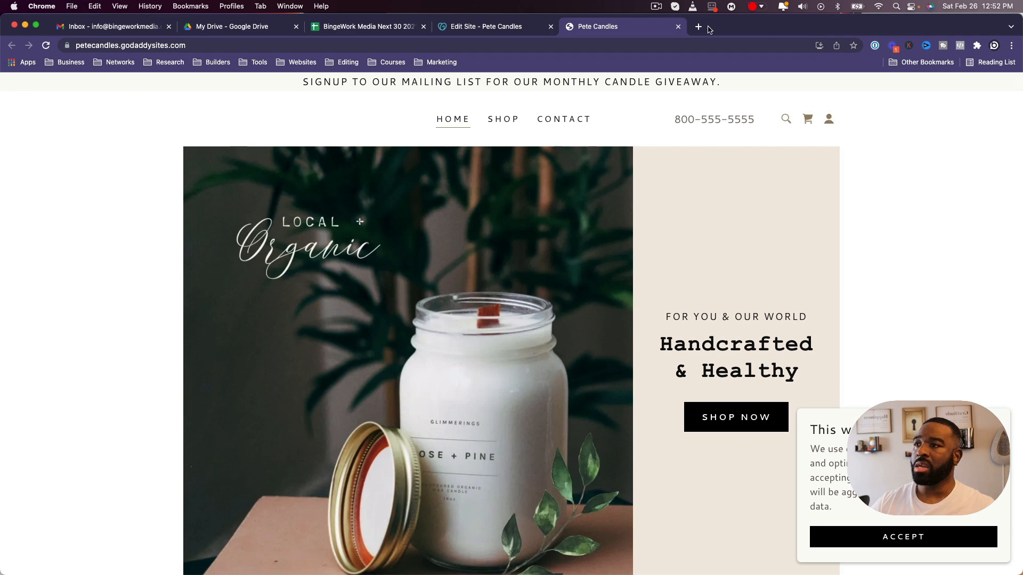
Test the giveaway announcement banner's link to the mailing list sign-up, and look over the home page's product section.
{"action": "left_click", "coordinate": [613, 81]}
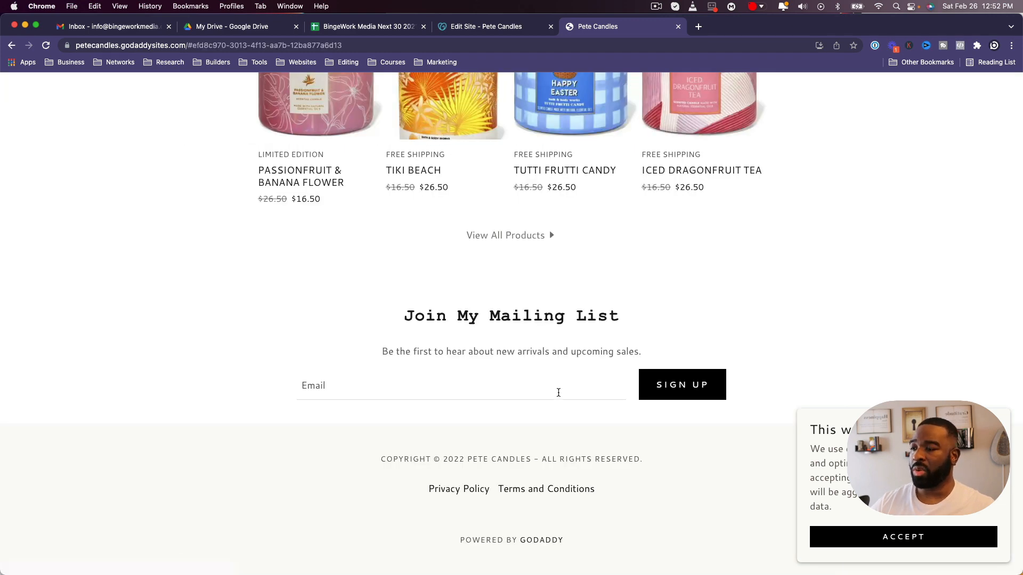
{"action": "scroll", "coordinate": [559, 393], "scroll_direction": "up", "scroll_amount": 15}
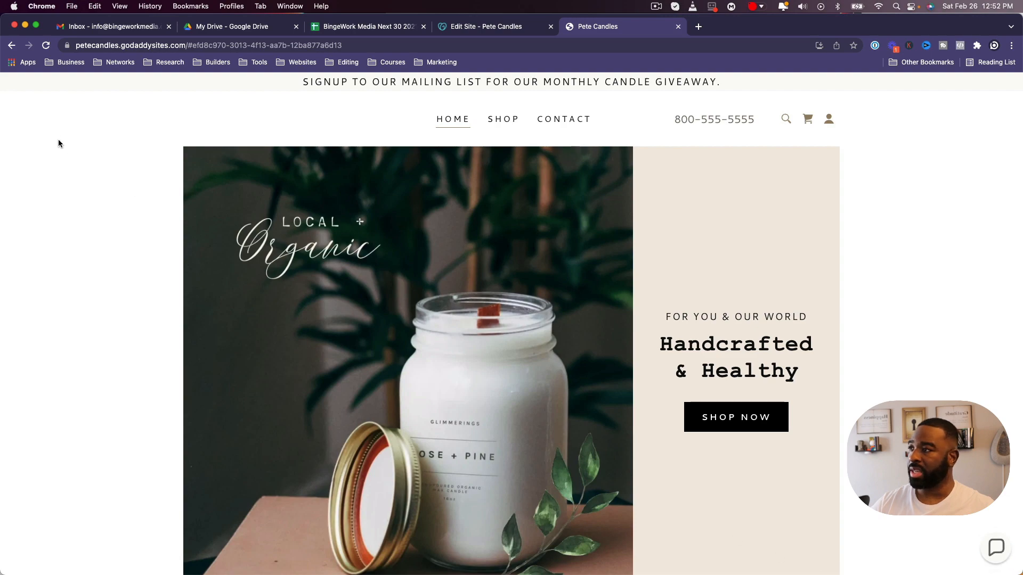
{"action": "scroll", "coordinate": [208, 258], "scroll_direction": "down", "scroll_amount": 10}
{"action": "scroll", "coordinate": [201, 254], "scroll_direction": "up", "scroll_amount": 10}
{"action": "scroll", "coordinate": [200, 252], "scroll_direction": "down", "scroll_amount": 15}
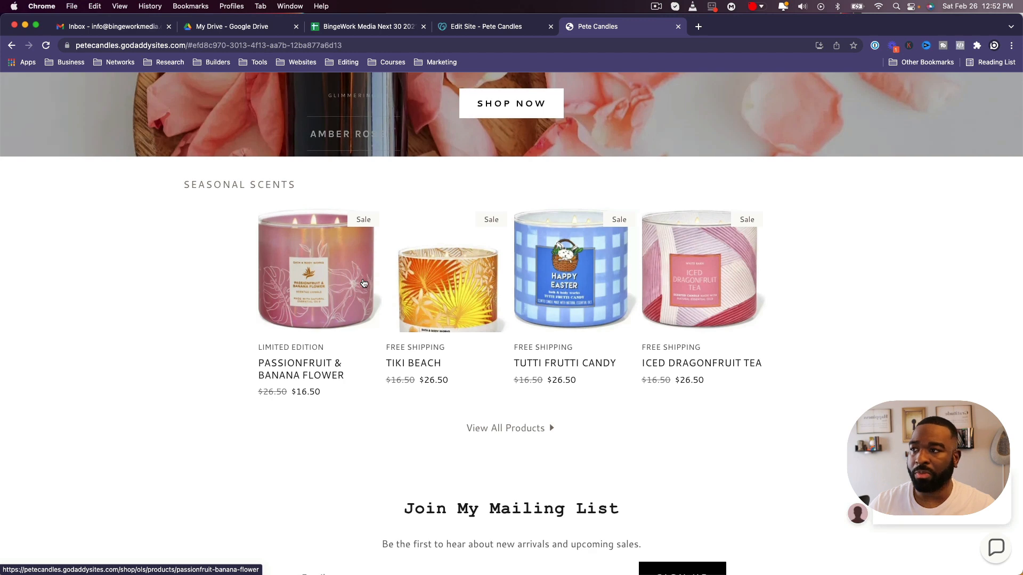
{"action": "scroll", "coordinate": [378, 285], "scroll_direction": "up", "scroll_amount": 10}
{"action": "scroll", "coordinate": [385, 286], "scroll_direction": "up", "scroll_amount": 5}
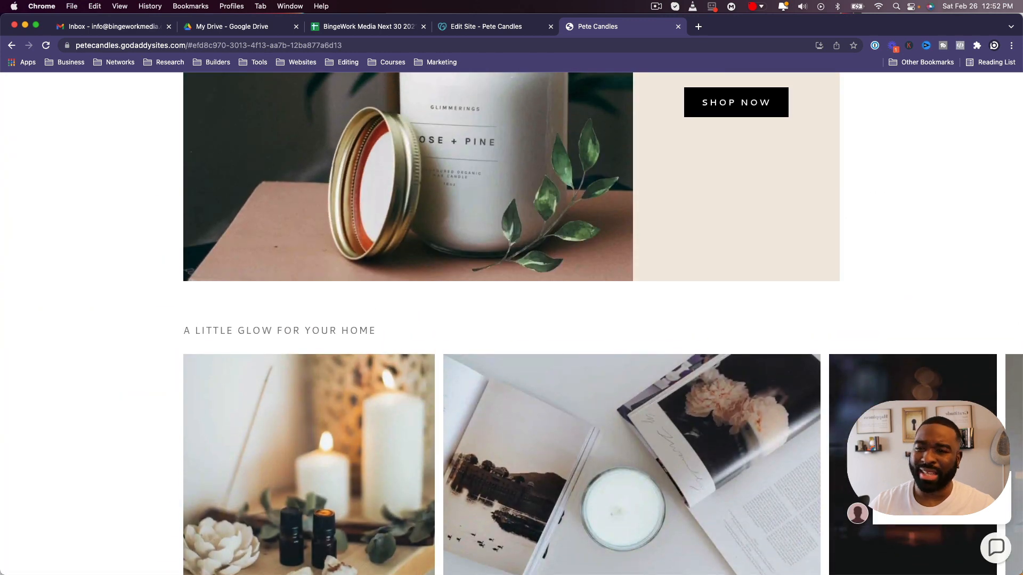
{"action": "scroll", "coordinate": [692, 474], "scroll_direction": "up", "scroll_amount": 10}
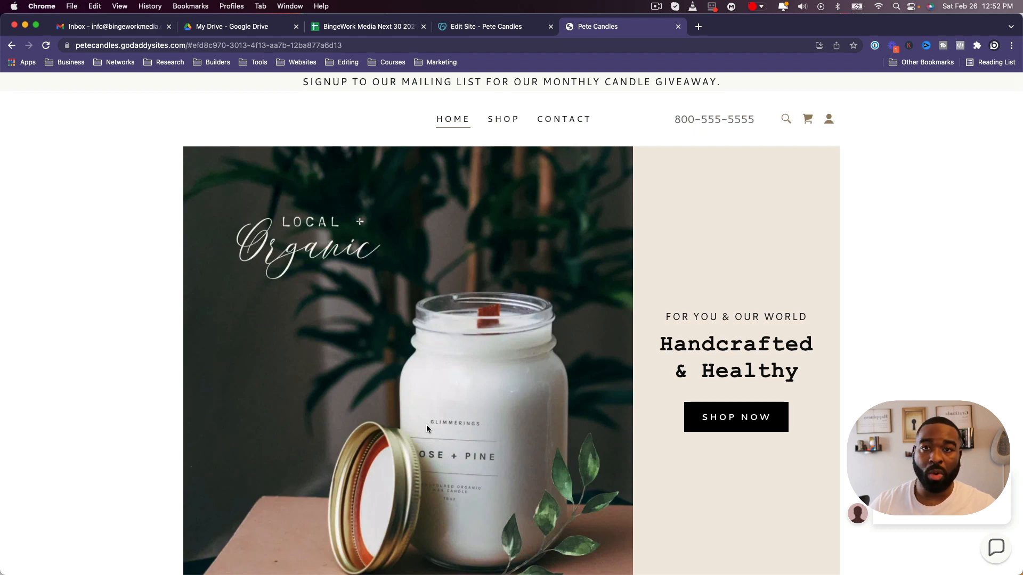
Examine the overall section layout of the published home page between the header and the footer.
{"action": "scroll", "coordinate": [487, 416], "scroll_direction": "down", "scroll_amount": 9}
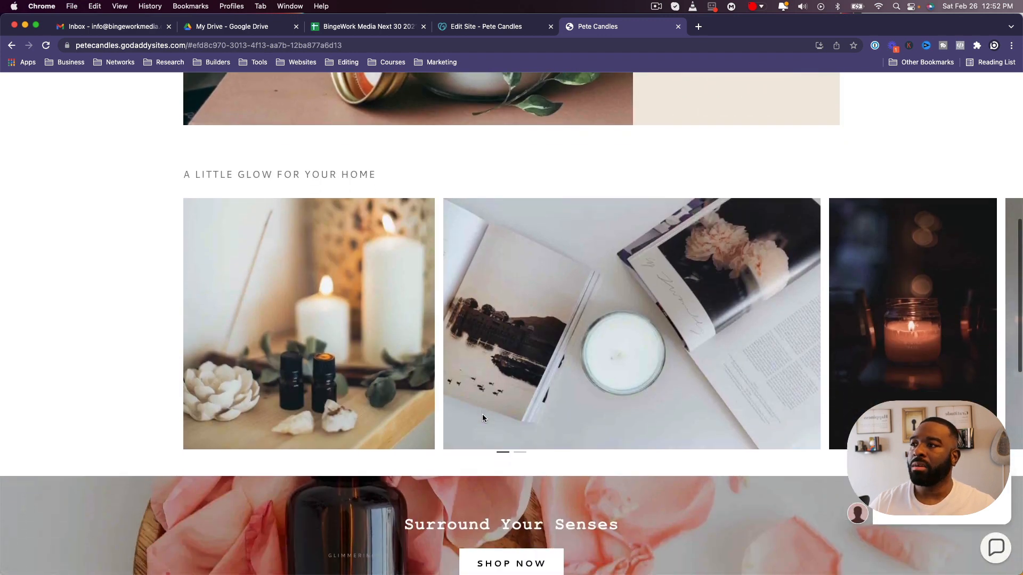
{"action": "scroll", "coordinate": [482, 414], "scroll_direction": "down", "scroll_amount": 12}
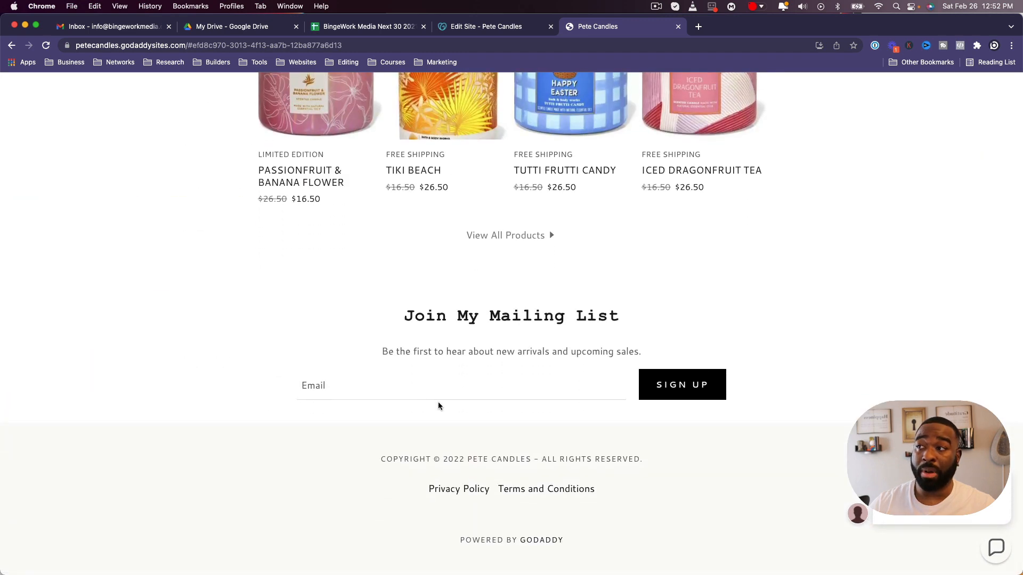
{"action": "scroll", "coordinate": [410, 399], "scroll_direction": "up", "scroll_amount": 20}
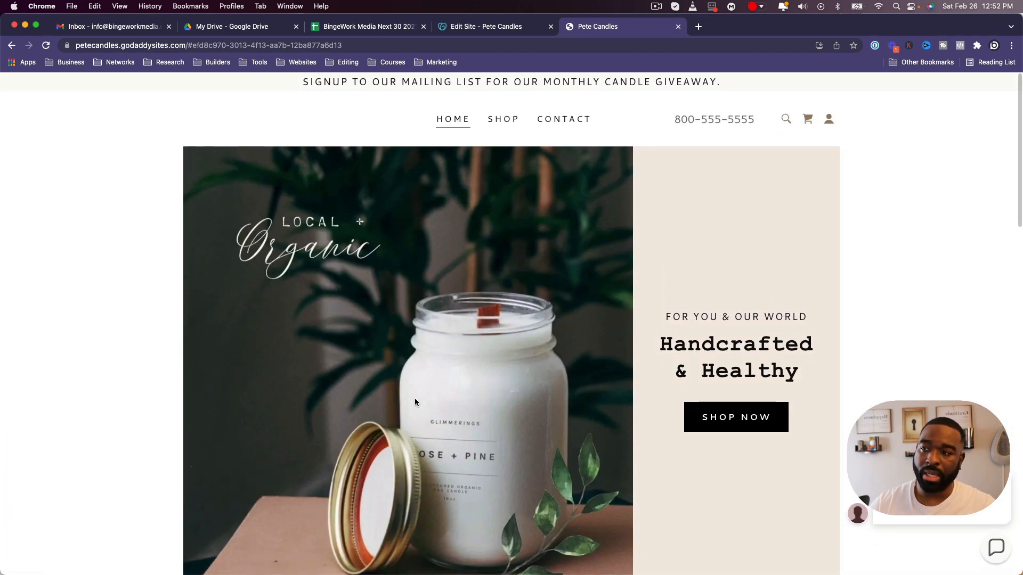
{"action": "scroll", "coordinate": [415, 403], "scroll_direction": "down", "scroll_amount": 3}
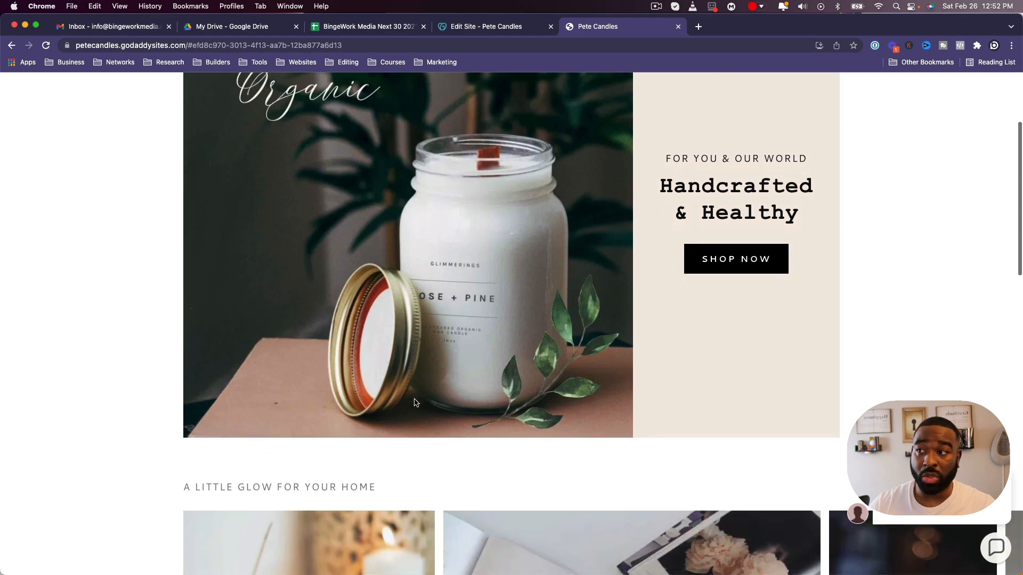
{"action": "scroll", "coordinate": [414, 400], "scroll_direction": "down", "scroll_amount": 15}
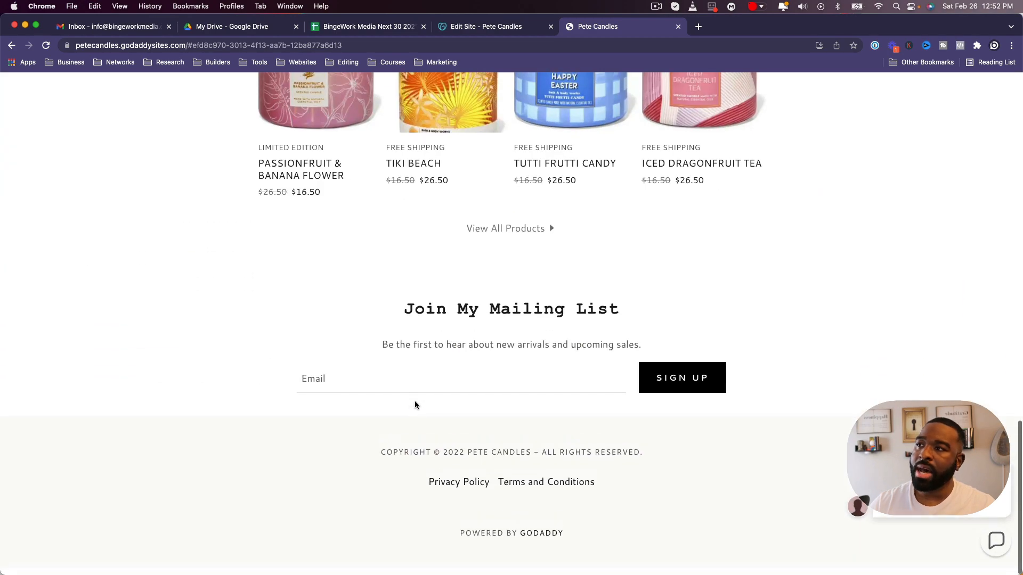
{"action": "scroll", "coordinate": [415, 403], "scroll_direction": "up", "scroll_amount": 9}
{"action": "scroll", "coordinate": [416, 405], "scroll_direction": "up", "scroll_amount": 7}
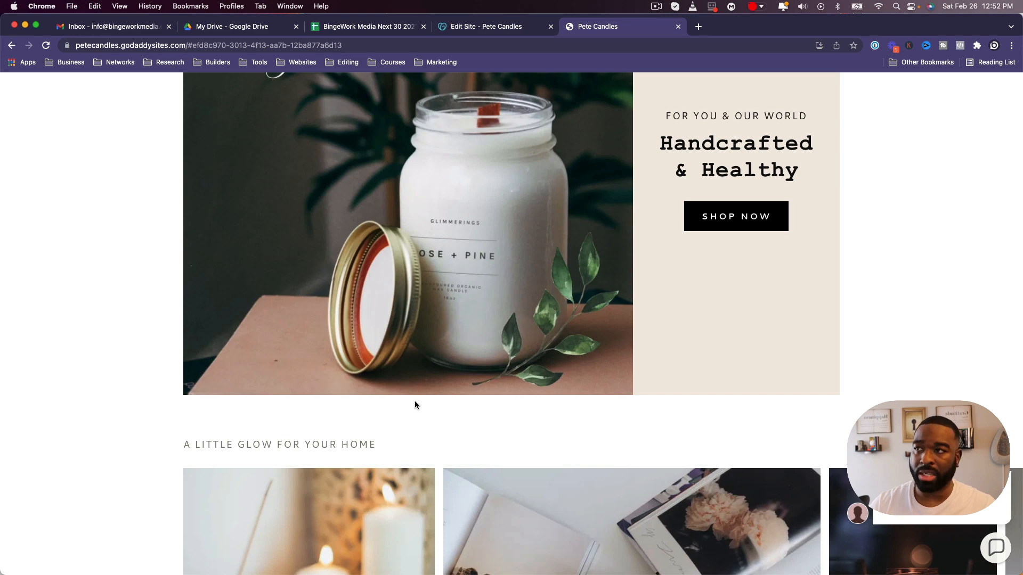
{"action": "scroll", "coordinate": [411, 403], "scroll_direction": "up", "scroll_amount": 4}
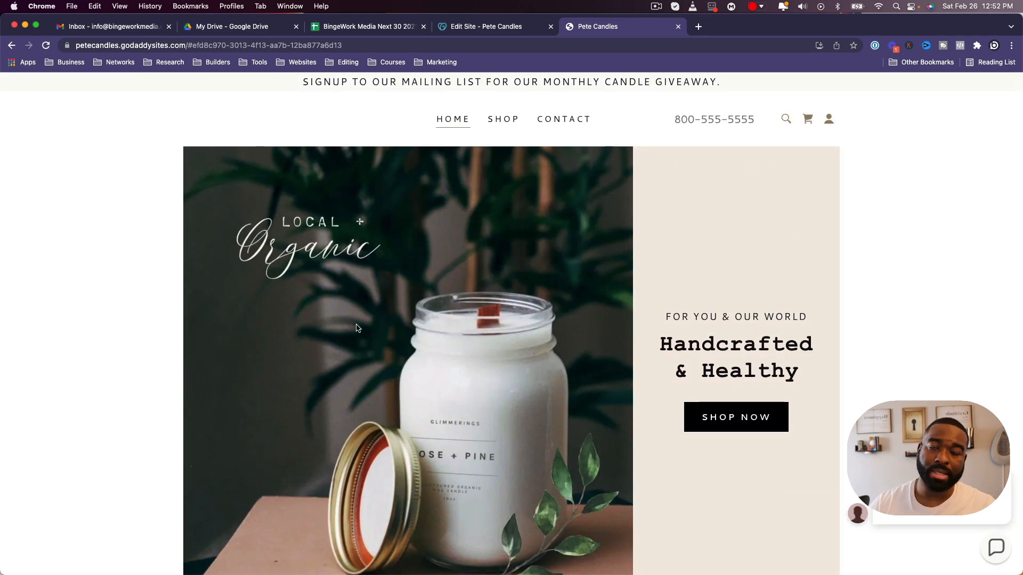
{"action": "scroll", "coordinate": [356, 326], "scroll_direction": "down", "scroll_amount": 1}
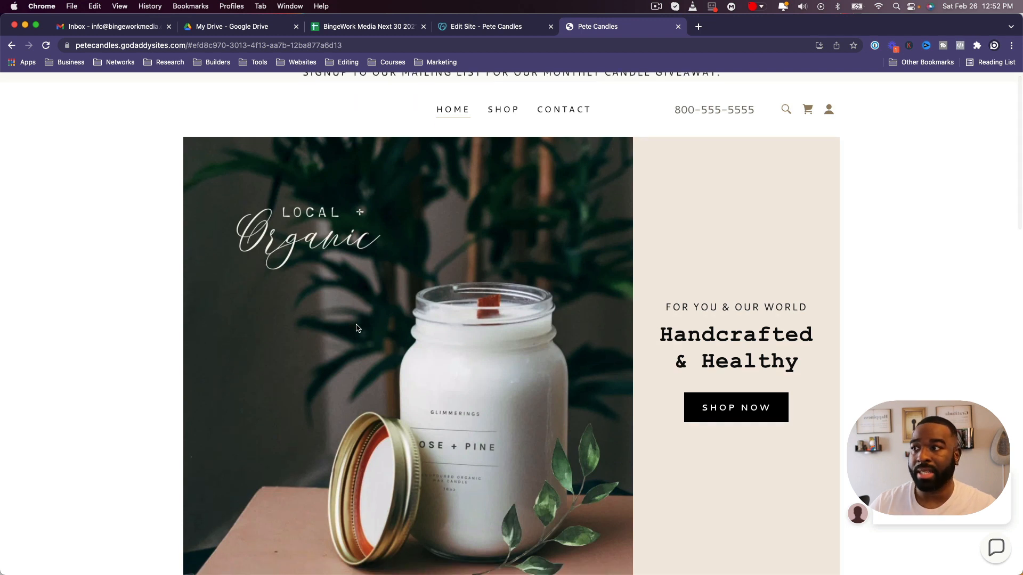
{"action": "scroll", "coordinate": [356, 326], "scroll_direction": "up", "scroll_amount": 1}
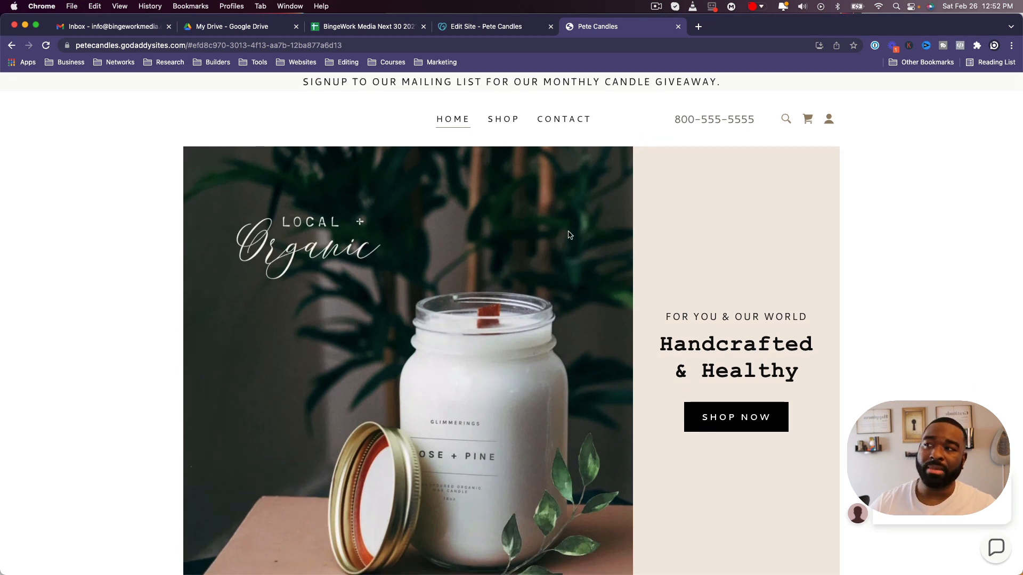
Browse the "A Little Glow for Your Home" gallery through to its last photo and check the sections below it.
{"action": "scroll", "coordinate": [568, 234], "scroll_direction": "down", "scroll_amount": 10}
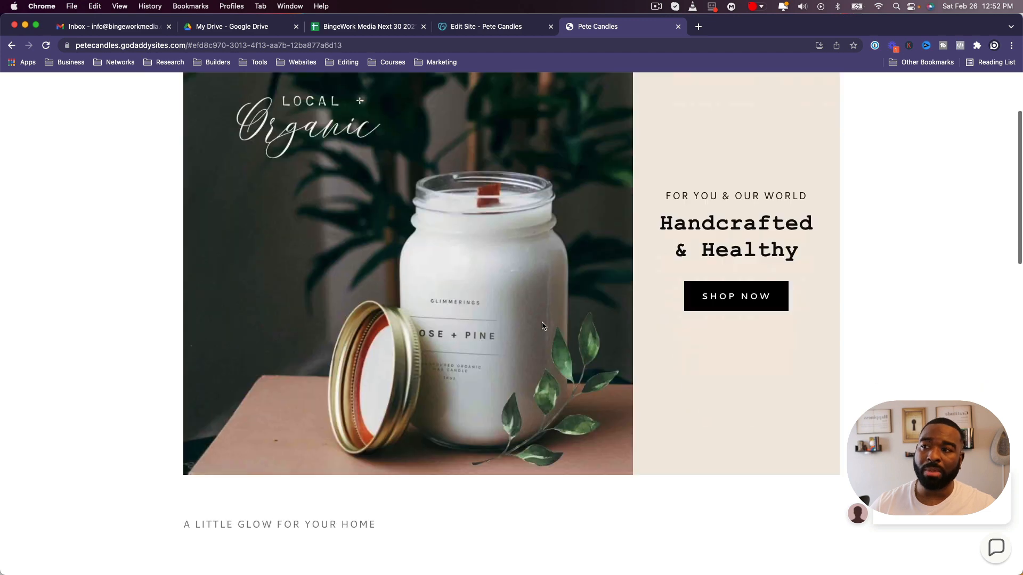
{"action": "scroll", "coordinate": [544, 324], "scroll_direction": "down", "scroll_amount": 2}
{"action": "scroll", "coordinate": [527, 263], "scroll_direction": "right", "scroll_amount": 10}
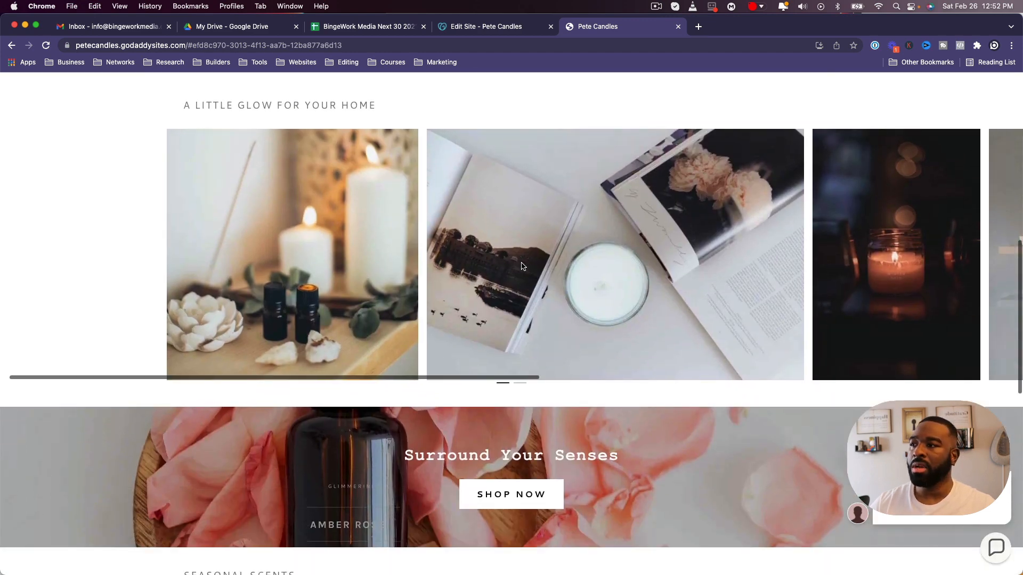
{"action": "scroll", "coordinate": [524, 264], "scroll_direction": "right", "scroll_amount": 3}
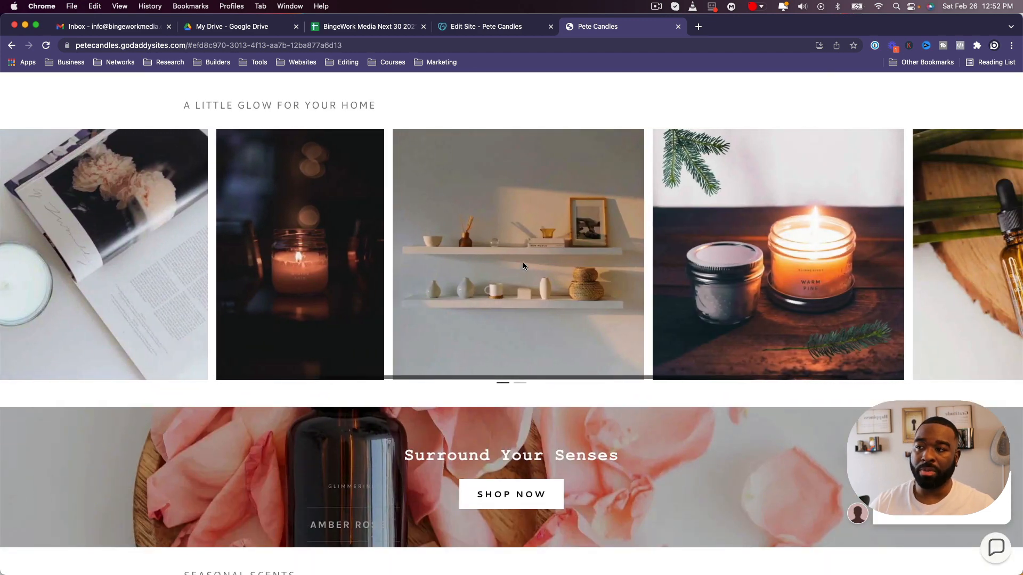
{"action": "scroll", "coordinate": [523, 265], "scroll_direction": "right", "scroll_amount": 8}
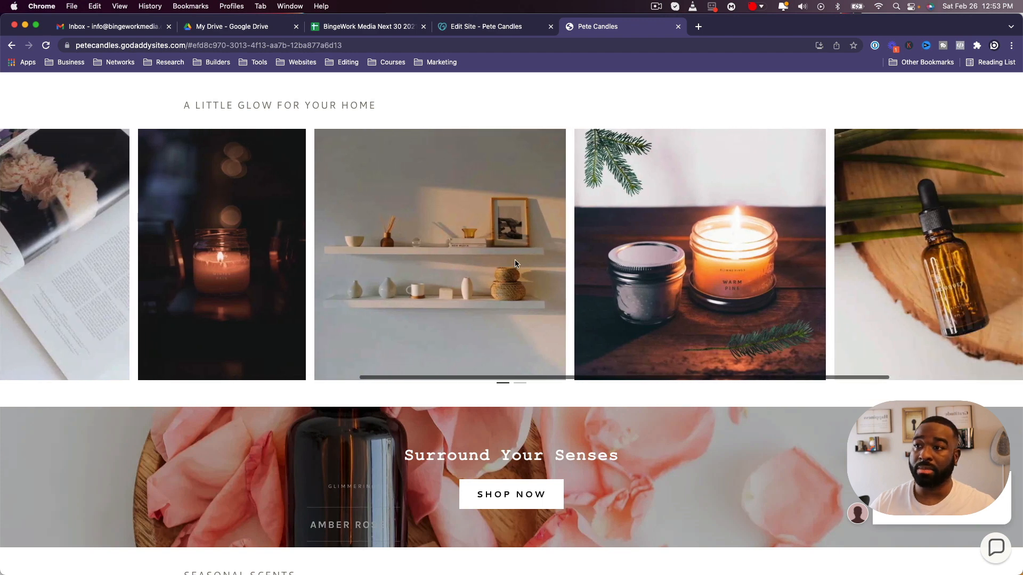
{"action": "scroll", "coordinate": [511, 257], "scroll_direction": "right", "scroll_amount": 6}
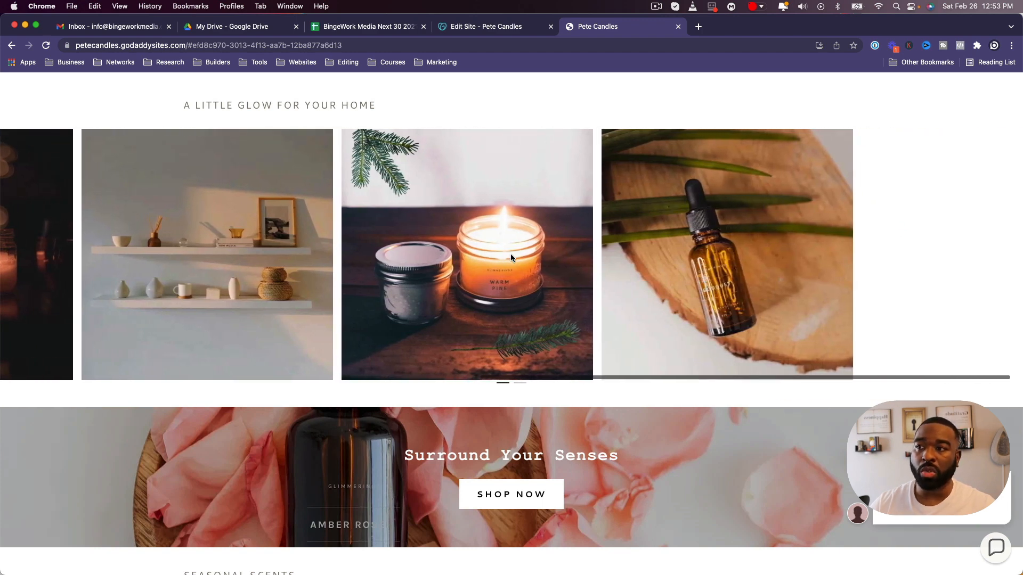
{"action": "scroll", "coordinate": [500, 251], "scroll_direction": "down", "scroll_amount": 5}
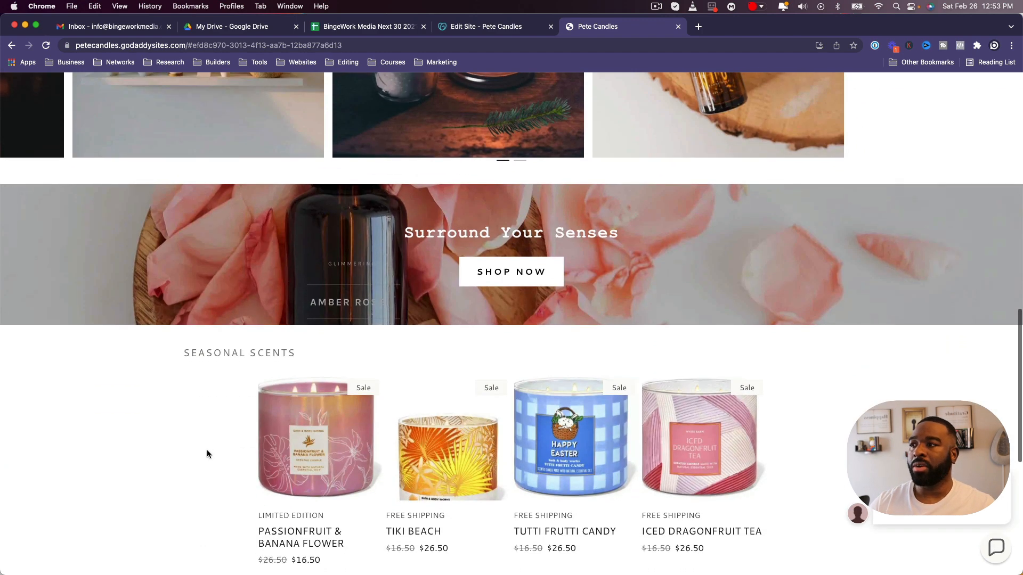
{"action": "scroll", "coordinate": [208, 449], "scroll_direction": "down", "scroll_amount": 7}
{"action": "scroll", "coordinate": [210, 450], "scroll_direction": "up", "scroll_amount": 20}
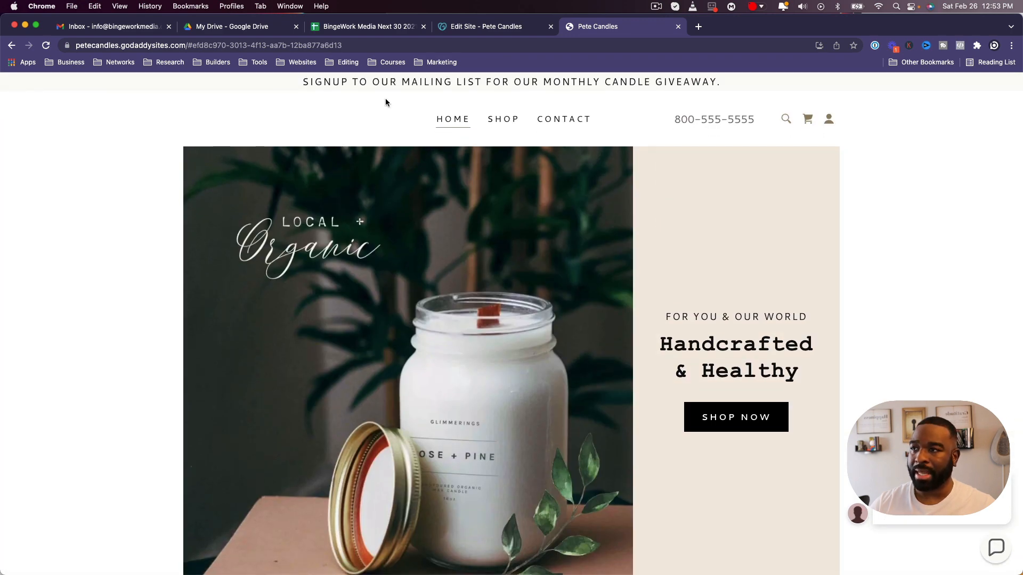
Close the live site and review the custom domain options, including the one for an already owned domain.
{"action": "key", "text": "super+w"}
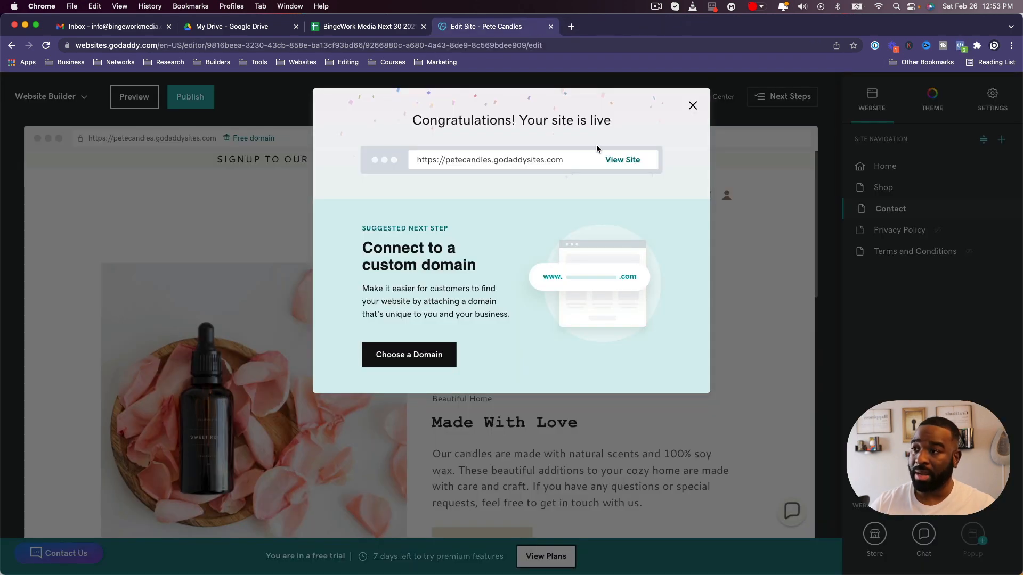
{"action": "left_click", "coordinate": [421, 360]}
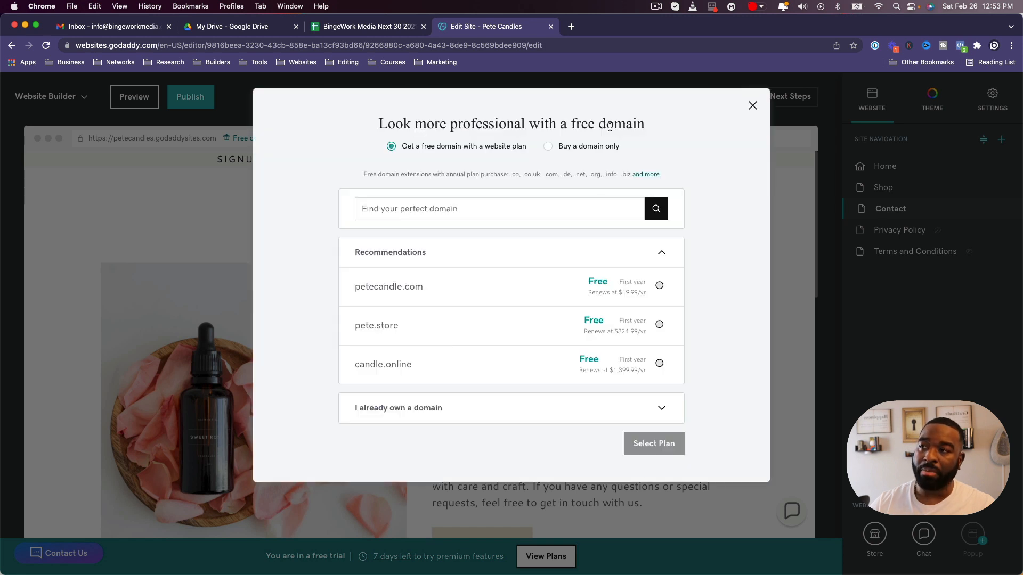
{"action": "left_click", "coordinate": [534, 210]}
{"action": "left_click", "coordinate": [620, 409]}
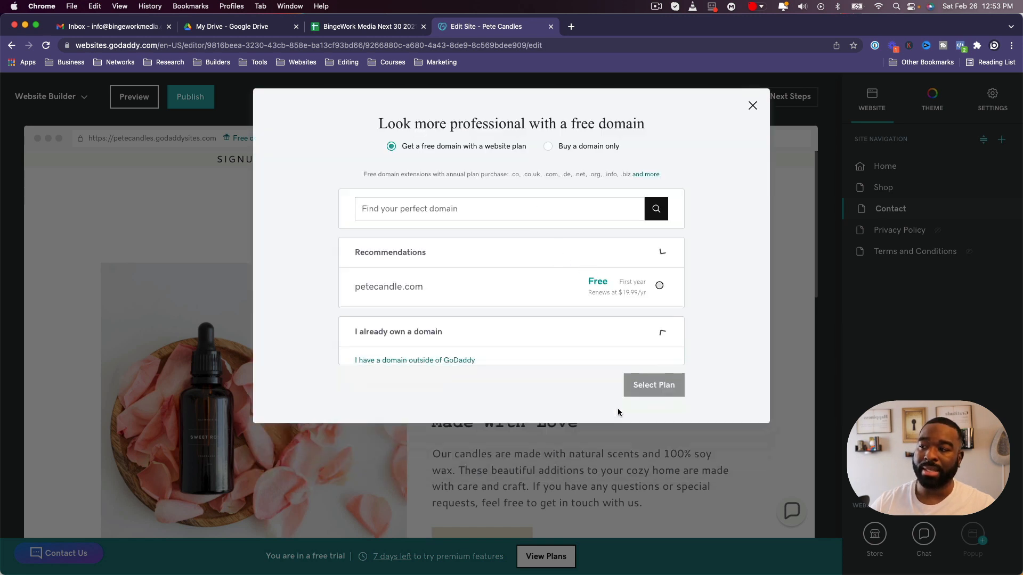
{"action": "left_click", "coordinate": [751, 106]}
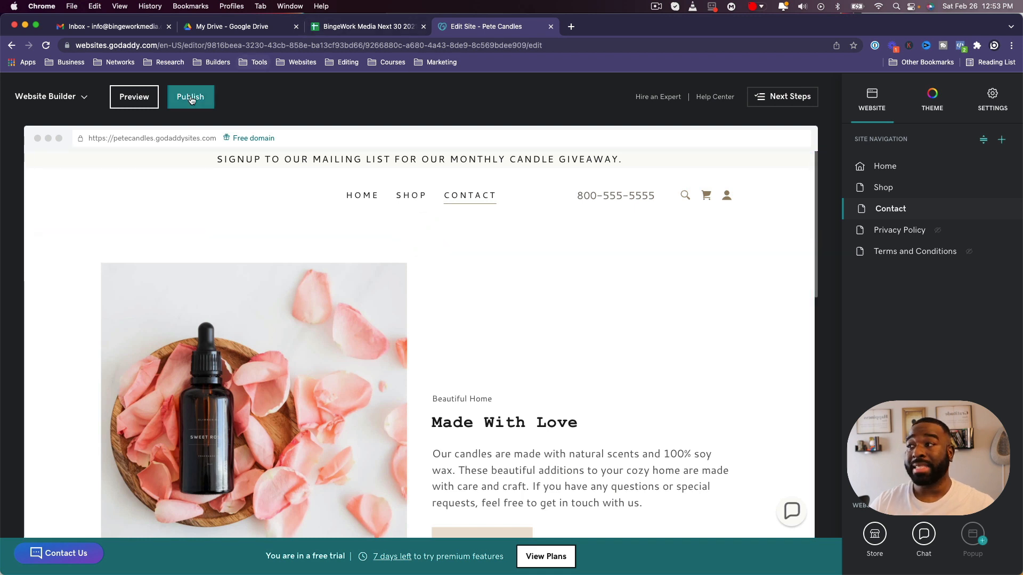
Close the website editor and open the store's dashboard.
{"action": "left_click", "coordinate": [69, 96]}
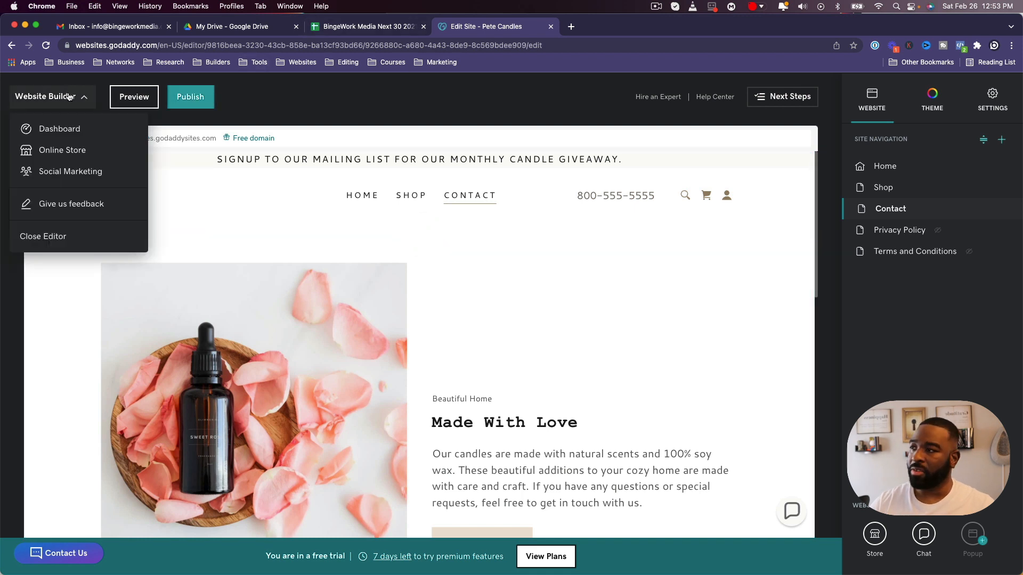
{"action": "left_click", "coordinate": [54, 237]}
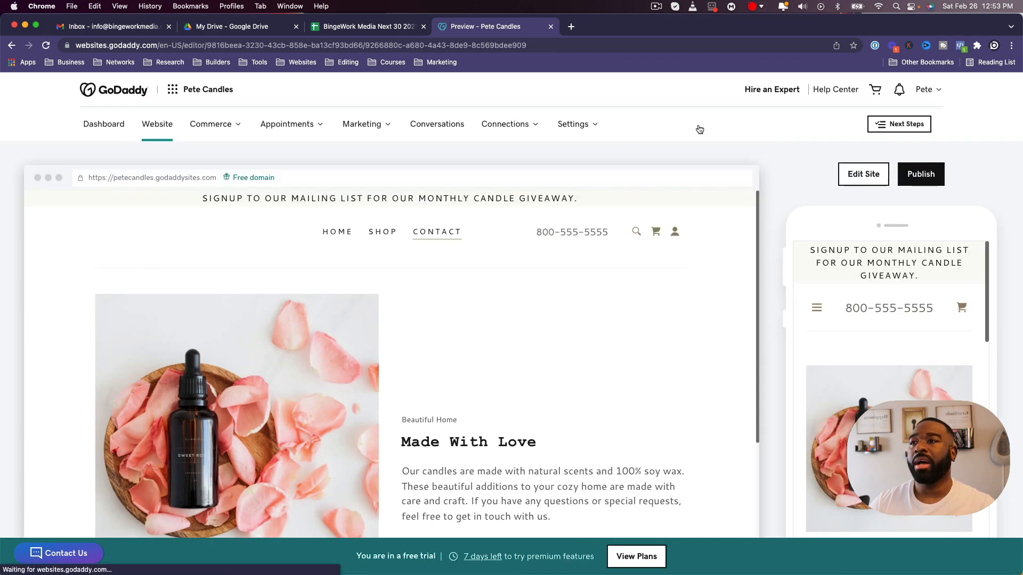
{"action": "left_click", "coordinate": [97, 125]}
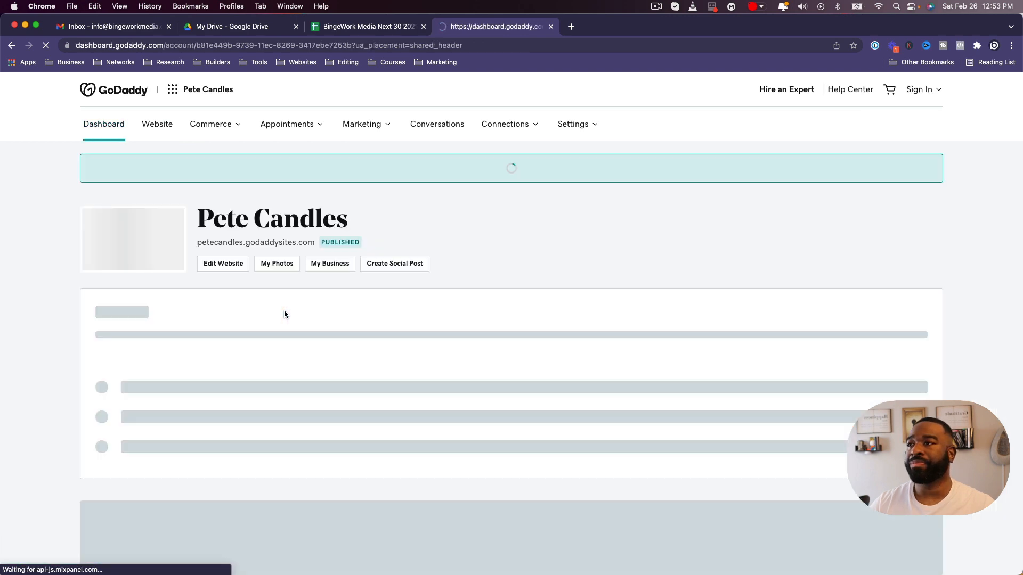
Review the store dashboard's setup checklist and the suggestions under "Other ways to grow".
{"action": "scroll", "coordinate": [409, 343], "scroll_direction": "down", "scroll_amount": 2}
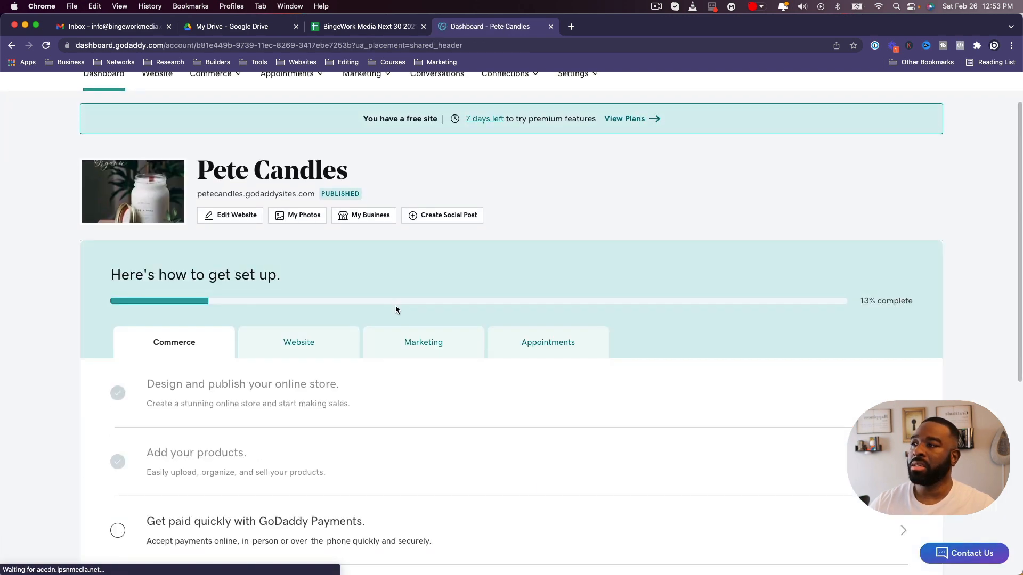
{"action": "scroll", "coordinate": [395, 306], "scroll_direction": "down", "scroll_amount": 8}
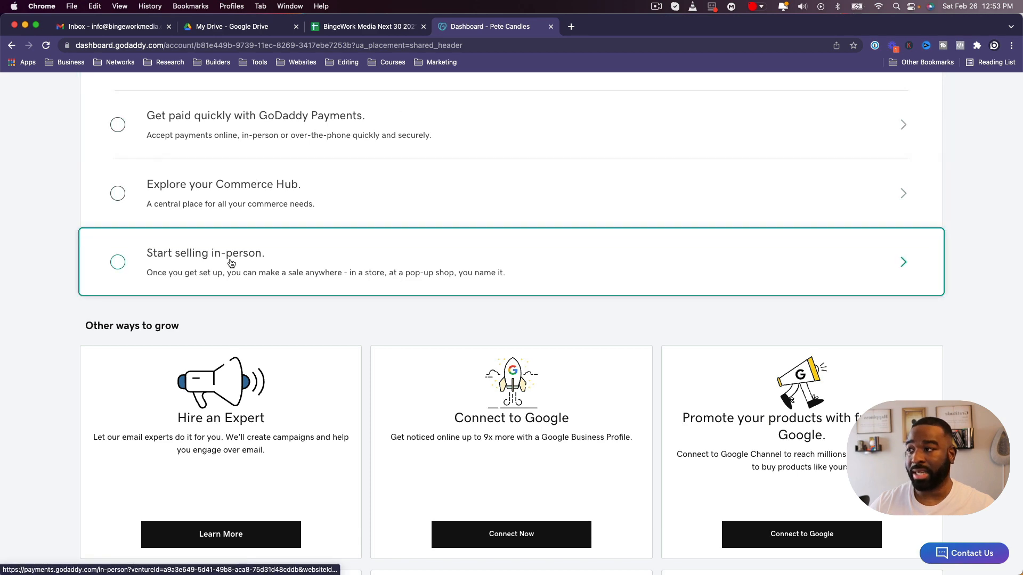
{"action": "scroll", "coordinate": [398, 382], "scroll_direction": "down", "scroll_amount": 7}
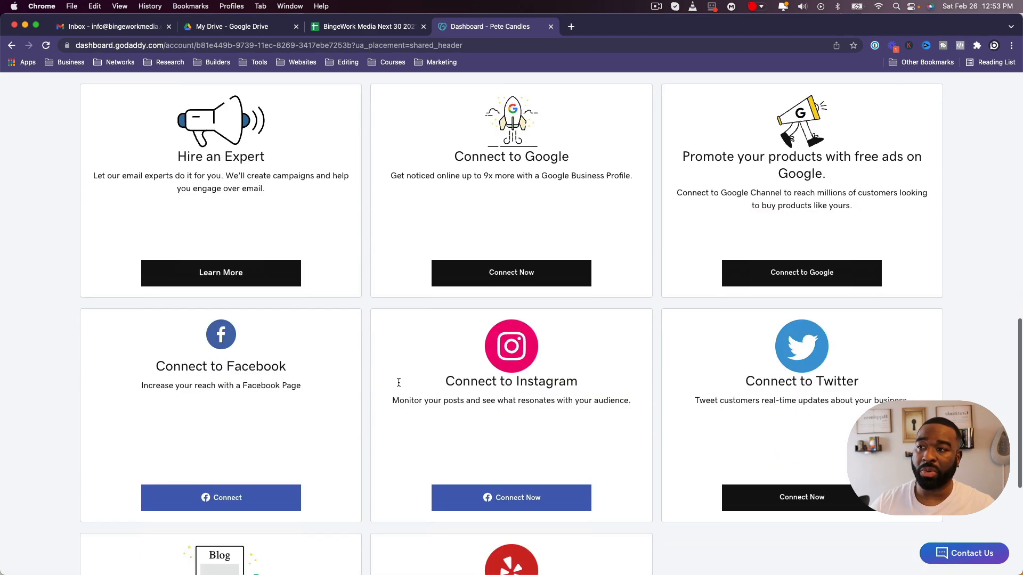
{"action": "scroll", "coordinate": [388, 391], "scroll_direction": "down", "scroll_amount": 3}
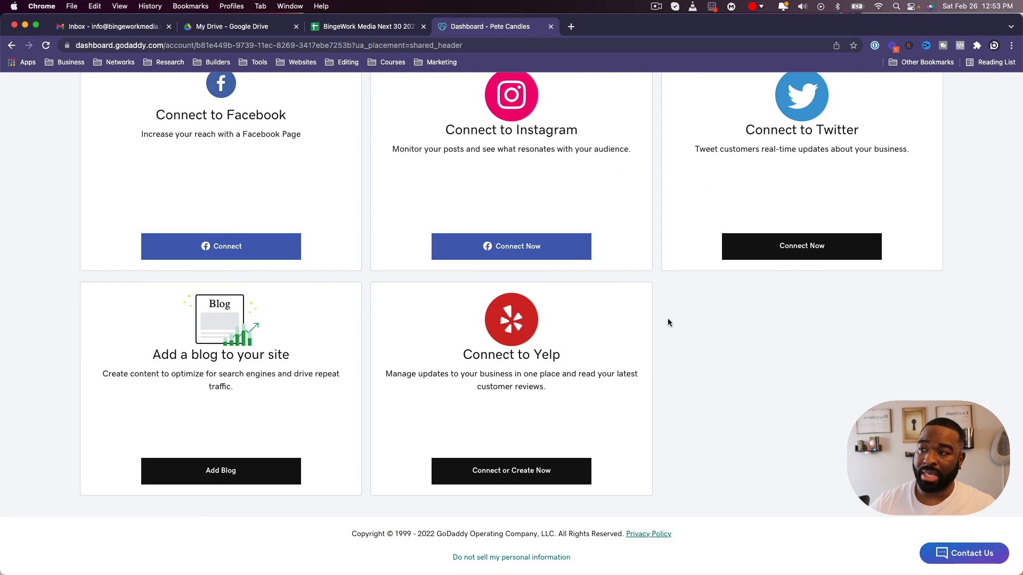
{"action": "scroll", "coordinate": [498, 352], "scroll_direction": "up", "scroll_amount": 12}
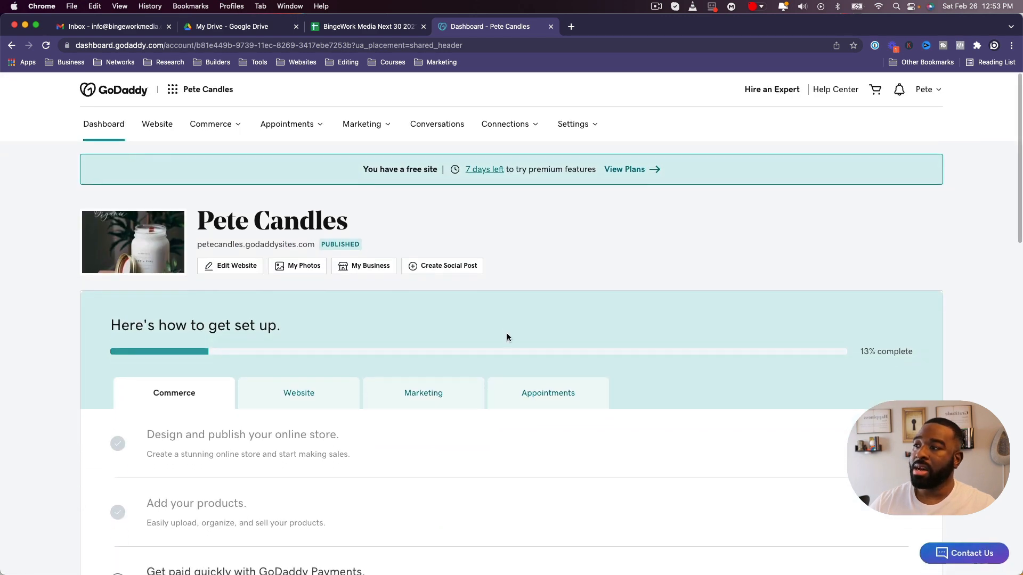
Open the account's product list and review its websites, domains and services, expanding the Additional Products section.
{"action": "left_click", "coordinate": [927, 89]}
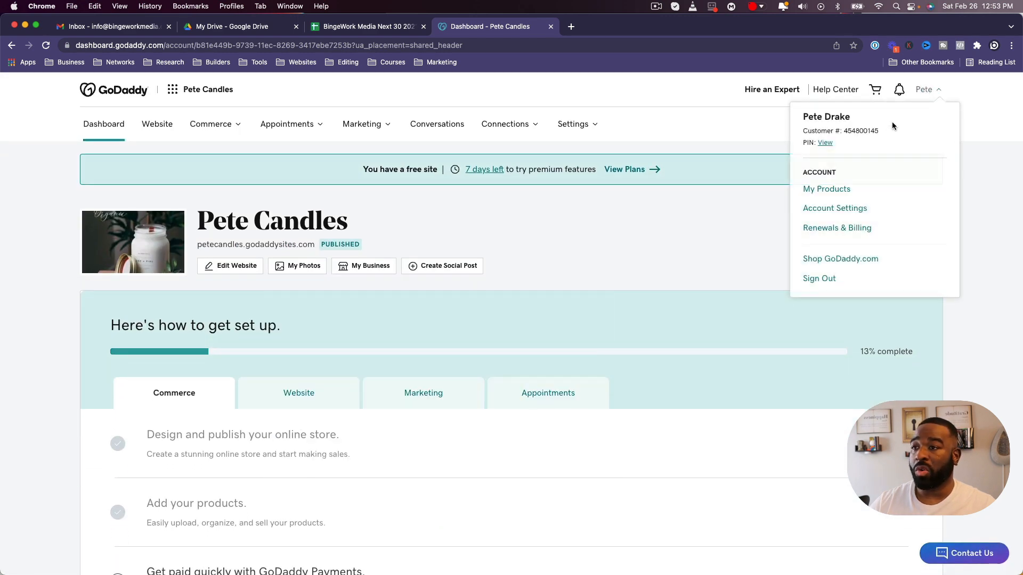
{"action": "left_click", "coordinate": [841, 187]}
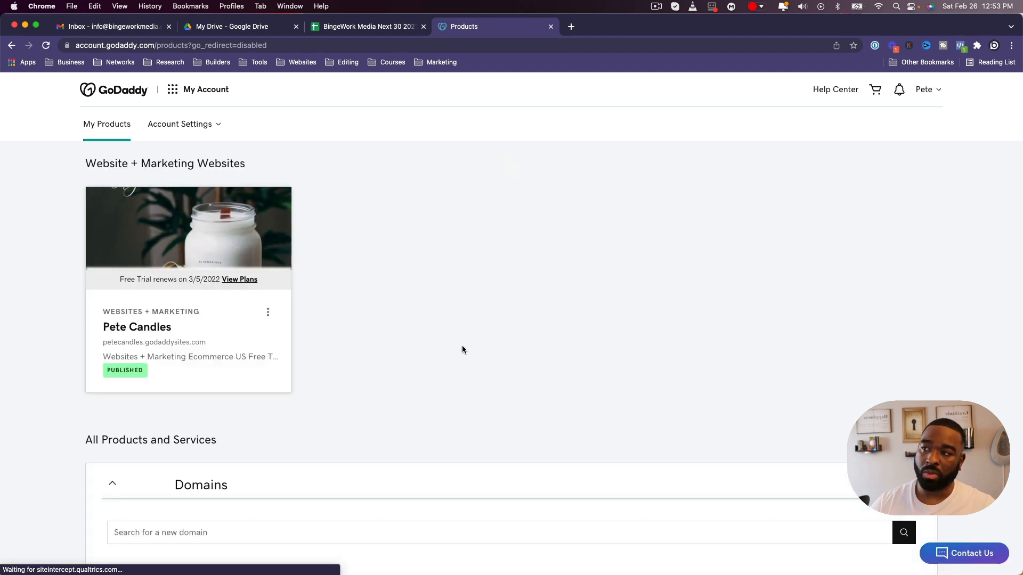
{"action": "scroll", "coordinate": [459, 356], "scroll_direction": "down", "scroll_amount": 3}
{"action": "scroll", "coordinate": [459, 356], "scroll_direction": "up", "scroll_amount": 2}
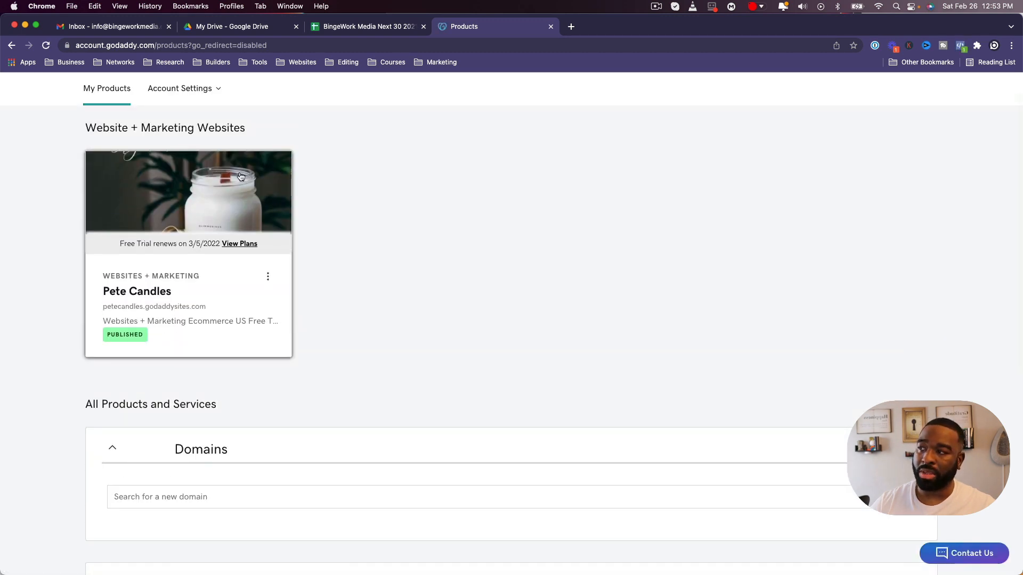
{"action": "scroll", "coordinate": [373, 362], "scroll_direction": "down", "scroll_amount": 3}
{"action": "scroll", "coordinate": [317, 394], "scroll_direction": "down", "scroll_amount": 3}
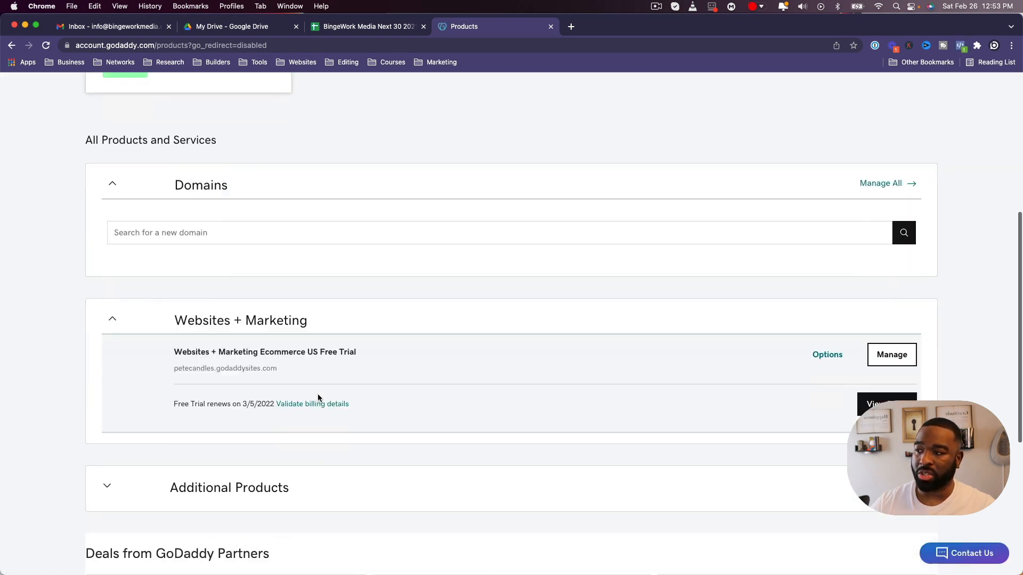
{"action": "scroll", "coordinate": [318, 442], "scroll_direction": "down", "scroll_amount": 2}
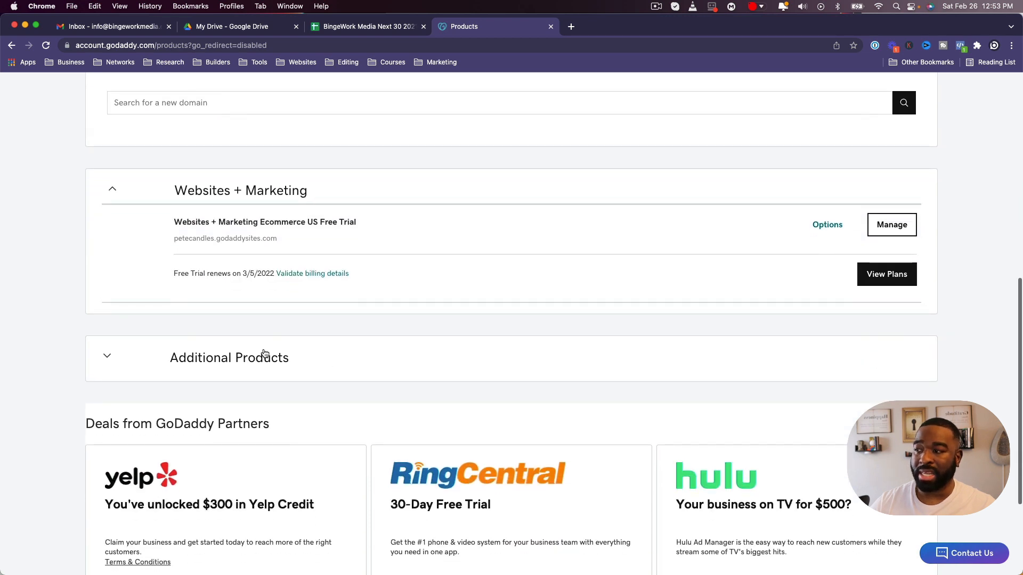
{"action": "left_click", "coordinate": [269, 353]}
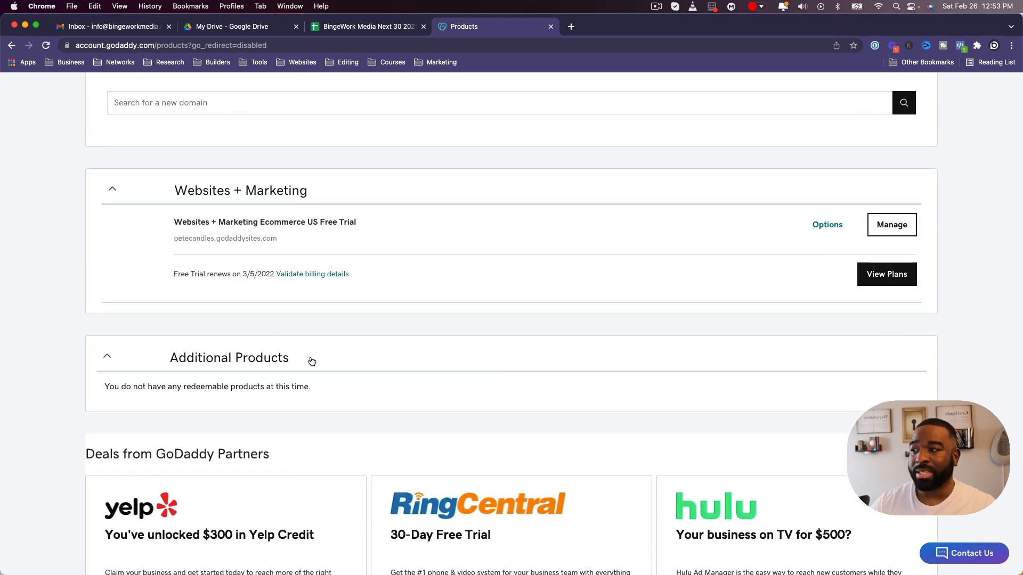
{"action": "scroll", "coordinate": [320, 357], "scroll_direction": "up", "scroll_amount": 5}
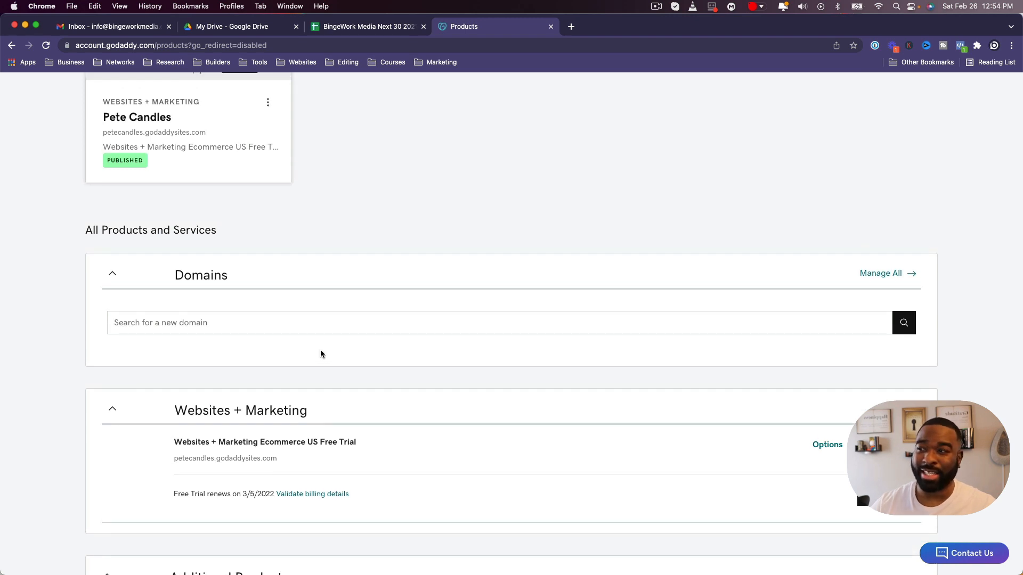
{"action": "scroll", "coordinate": [320, 354], "scroll_direction": "up", "scroll_amount": 6}
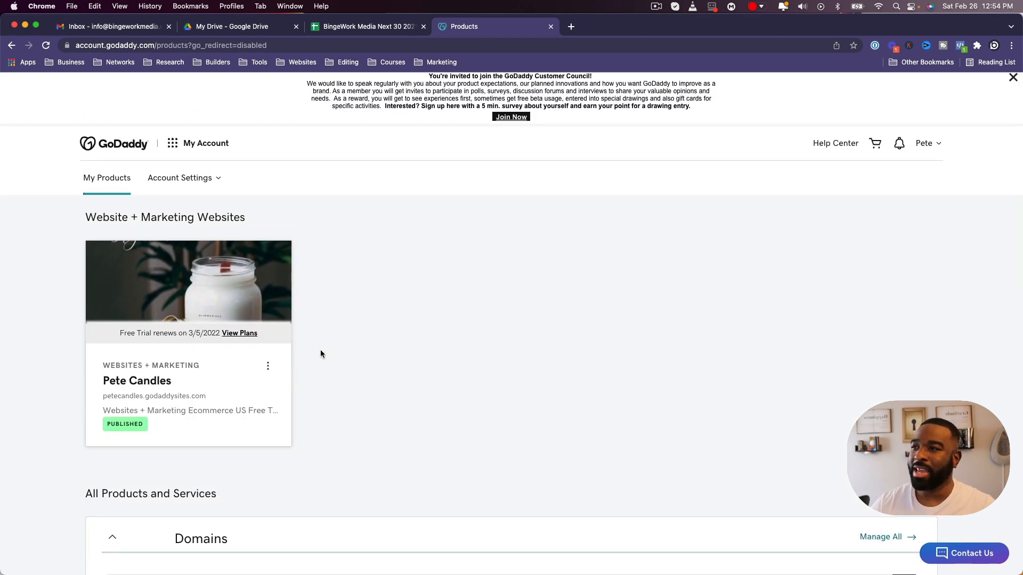